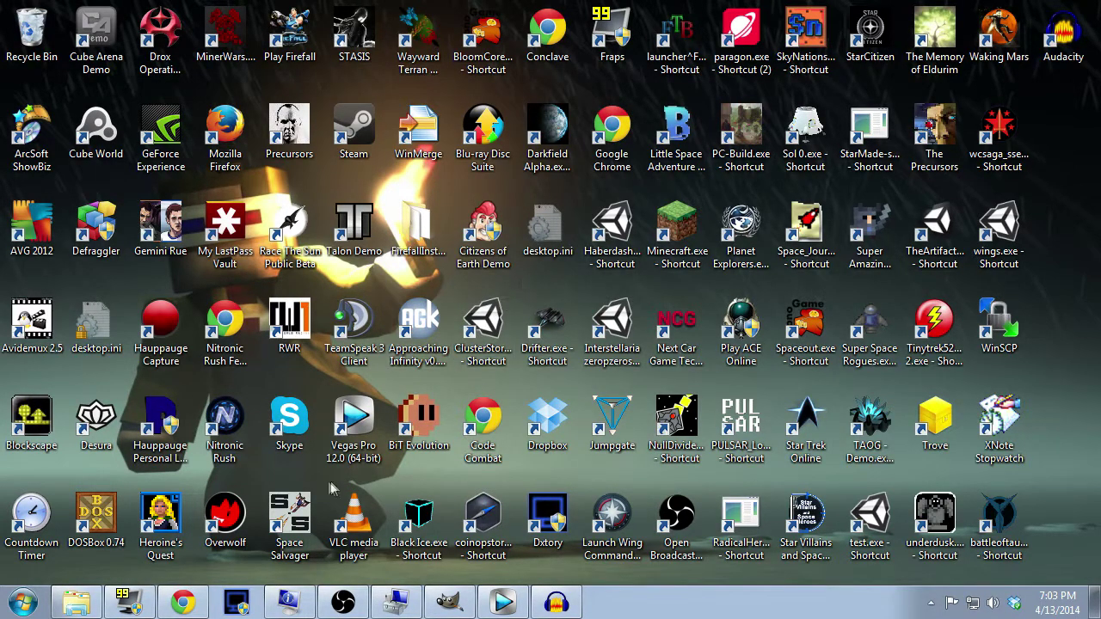
# Switch to System Information and review the installed physical memory, processor and OS name entries in the system summary.
pyautogui.click(294, 604)
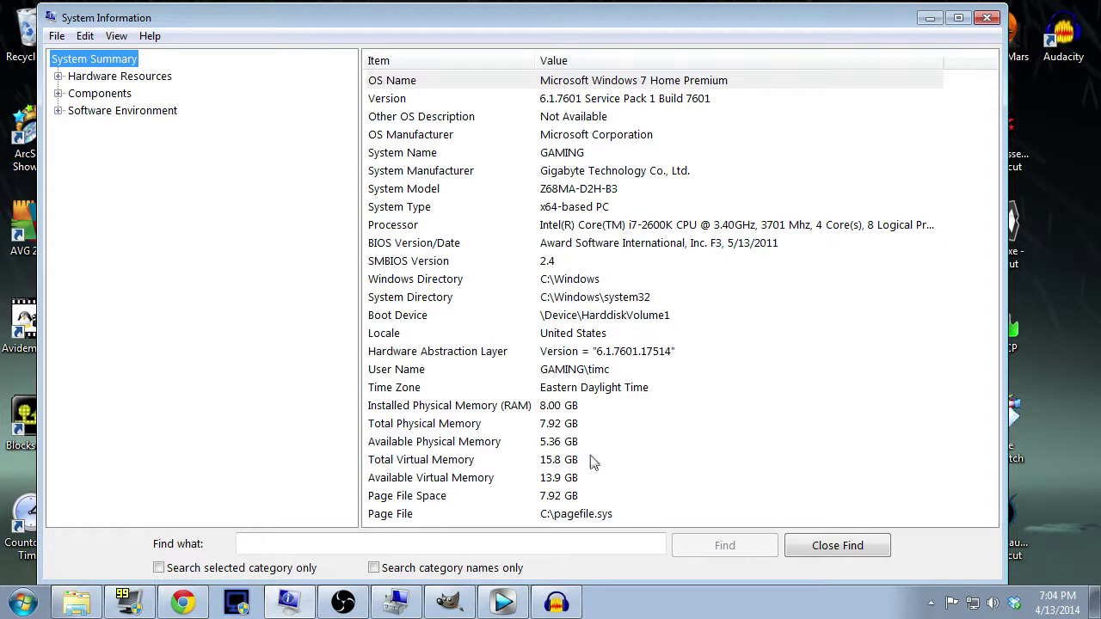
pyautogui.click(583, 412)
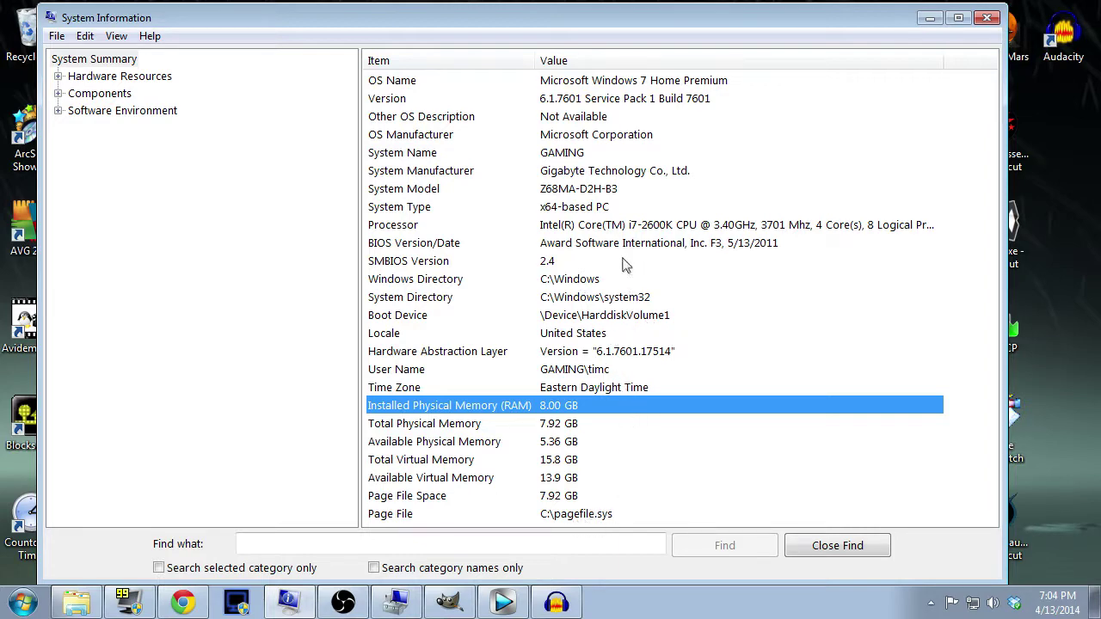
pyautogui.click(621, 232)
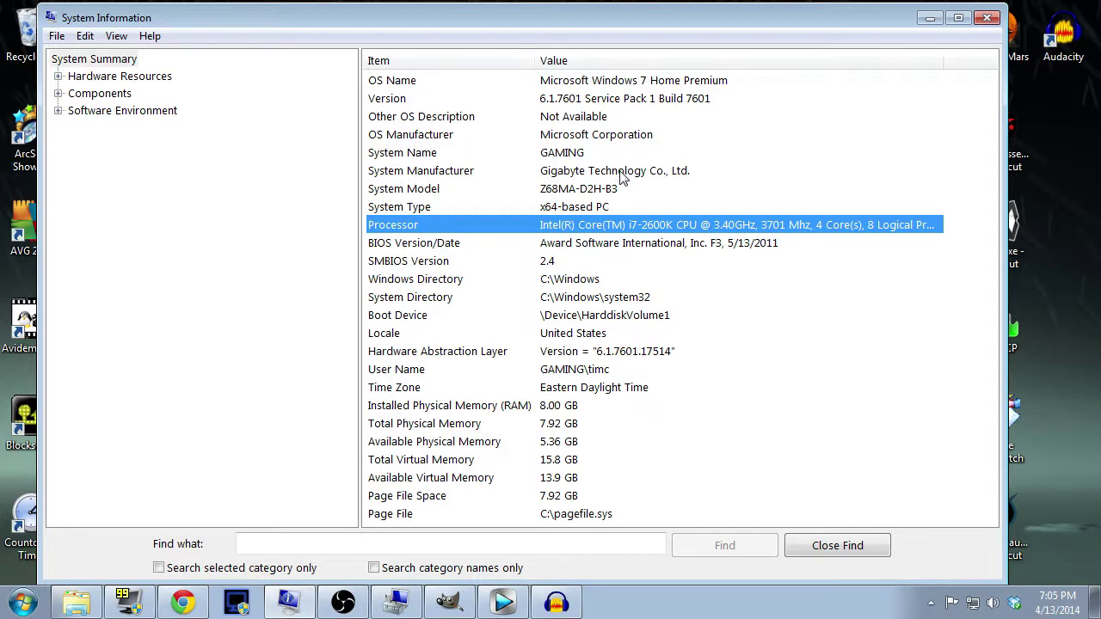
pyautogui.click(638, 82)
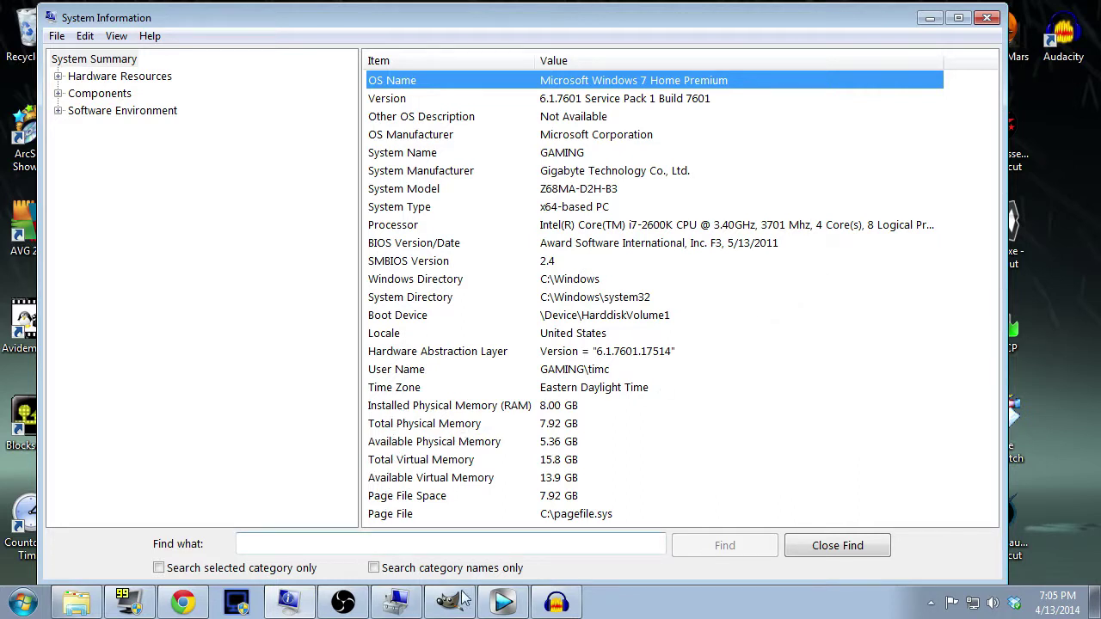
# Open NVIDIA Control Panel and reposition its window over System Information.
pyautogui.click(930, 602)
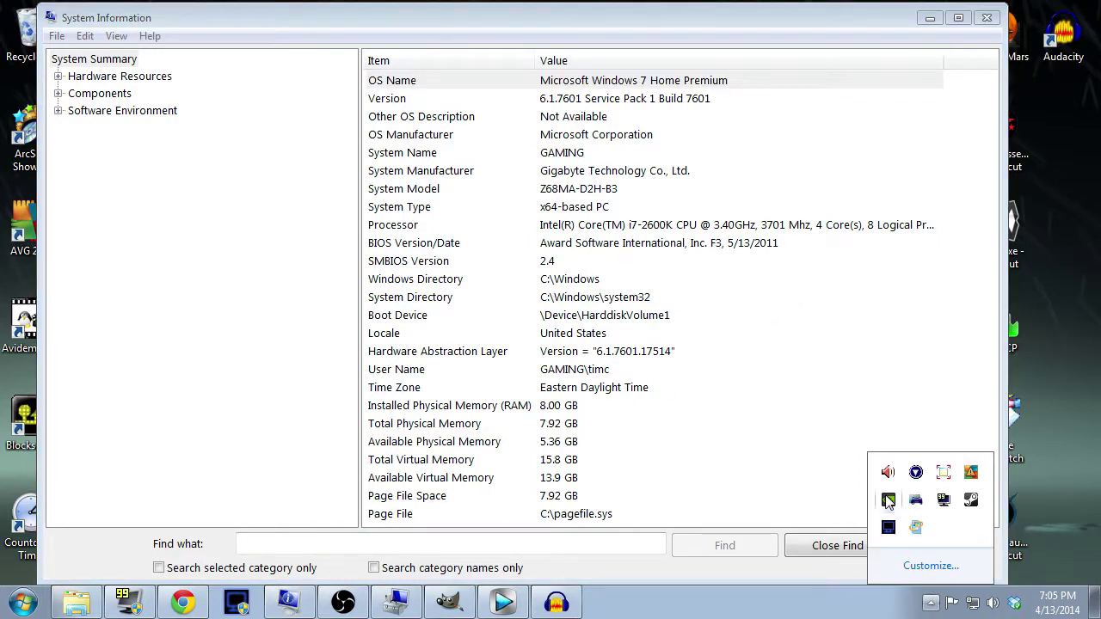
pyautogui.rightClick(888, 499)
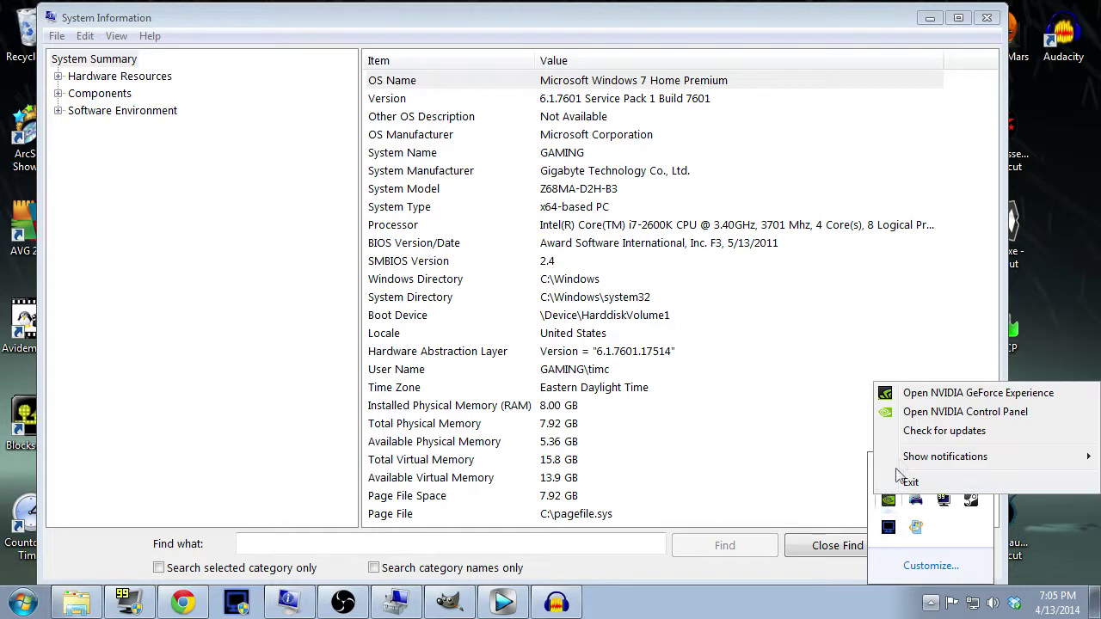
pyautogui.click(933, 395)
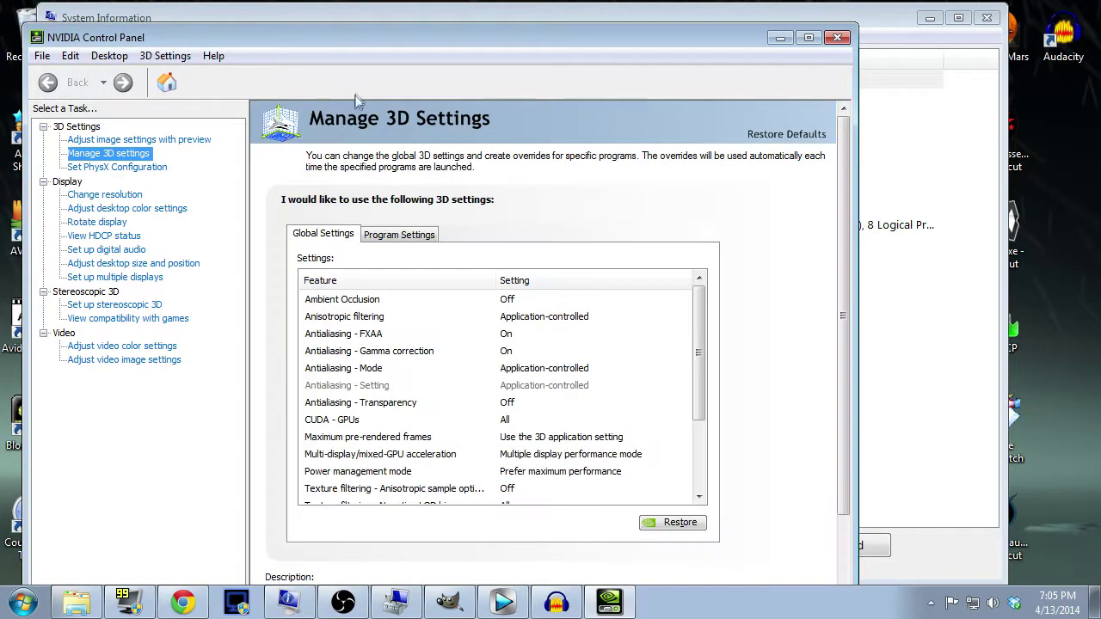
pyautogui.moveTo(429, 42); pyautogui.dragTo(466, 36)
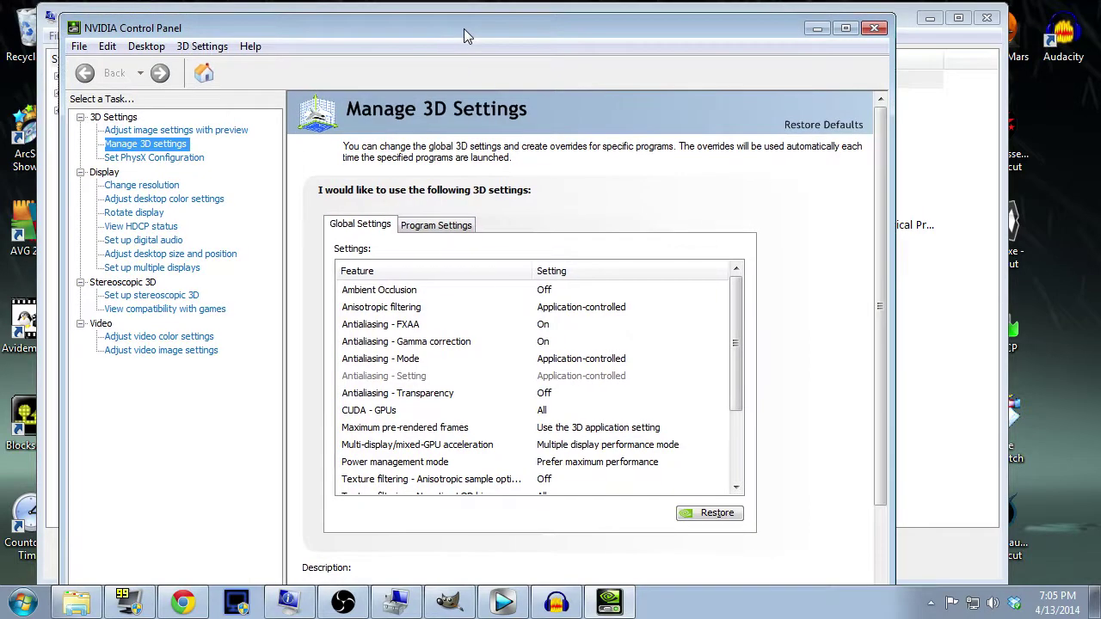
# Display NVIDIA's system information and look through the graphics card's display details, including its memory entries.
pyautogui.click(250, 46)
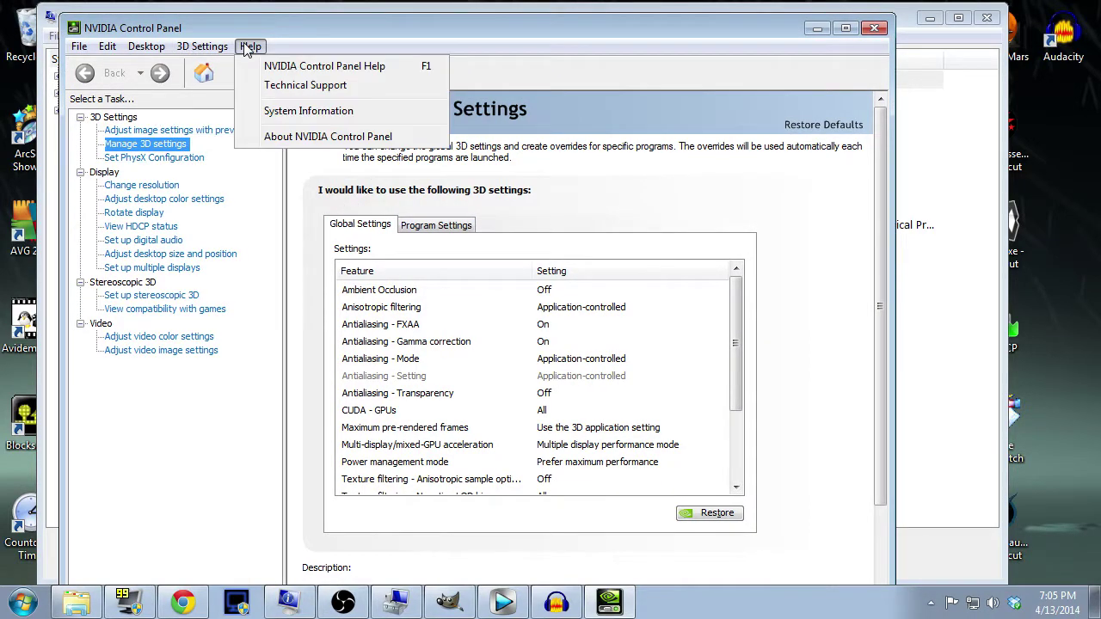
pyautogui.click(282, 111)
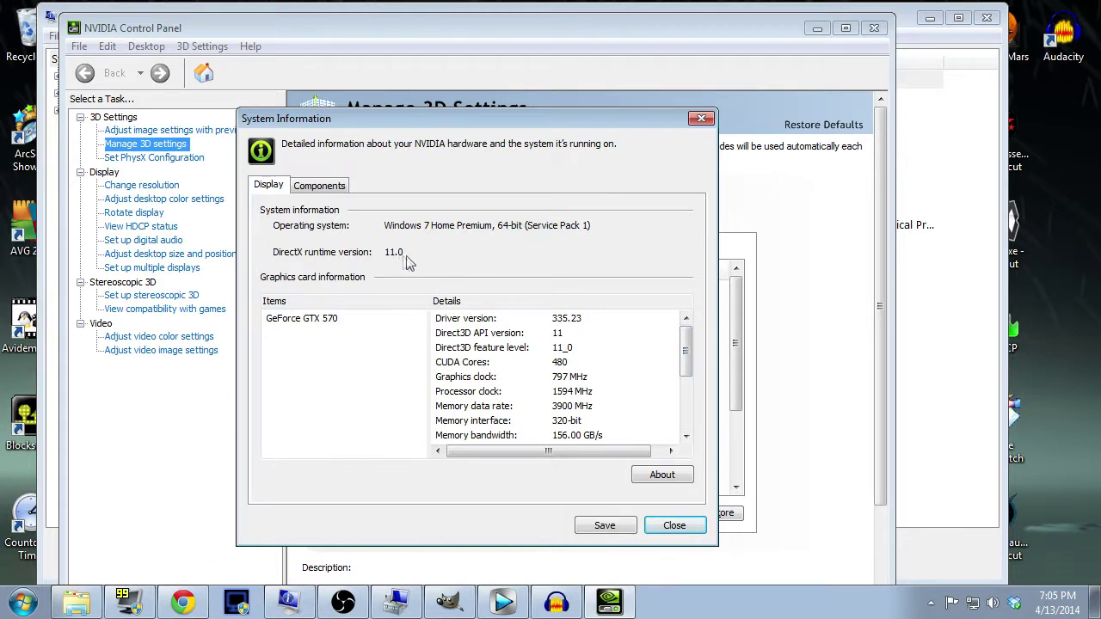
pyautogui.moveTo(686, 348); pyautogui.dragTo(685, 429)
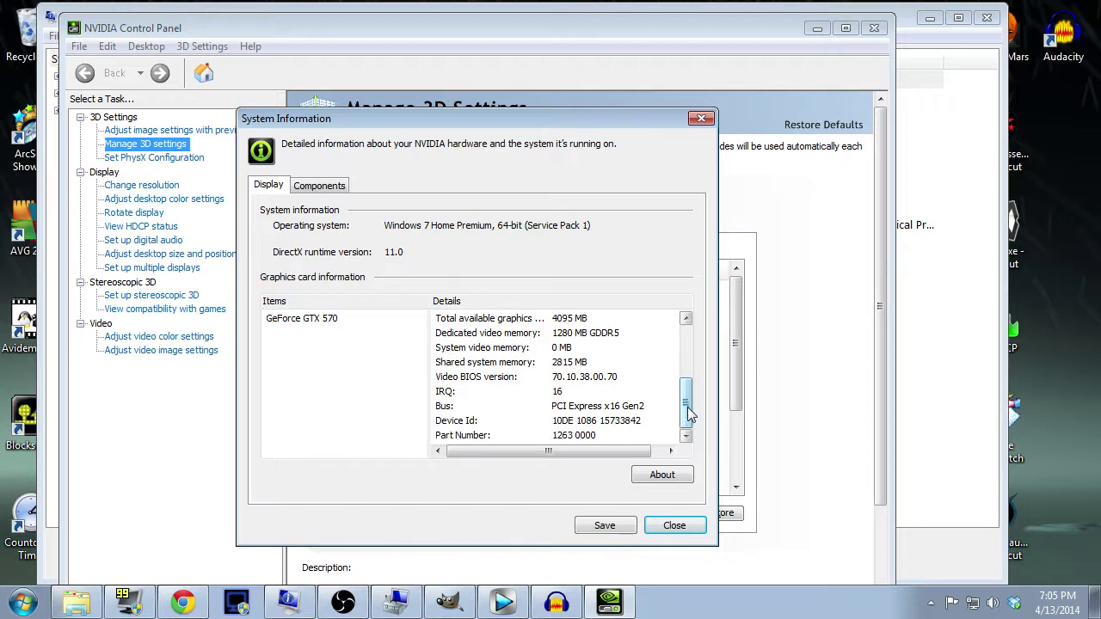
pyautogui.moveTo(689, 417); pyautogui.dragTo(689, 412)
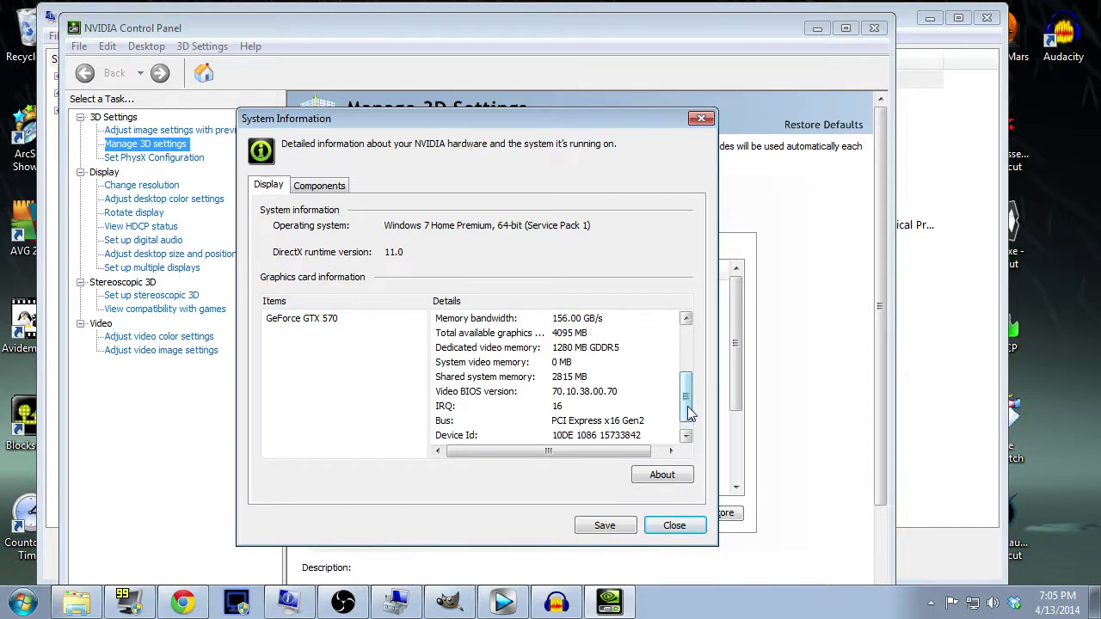
pyautogui.moveTo(689, 412); pyautogui.dragTo(693, 362)
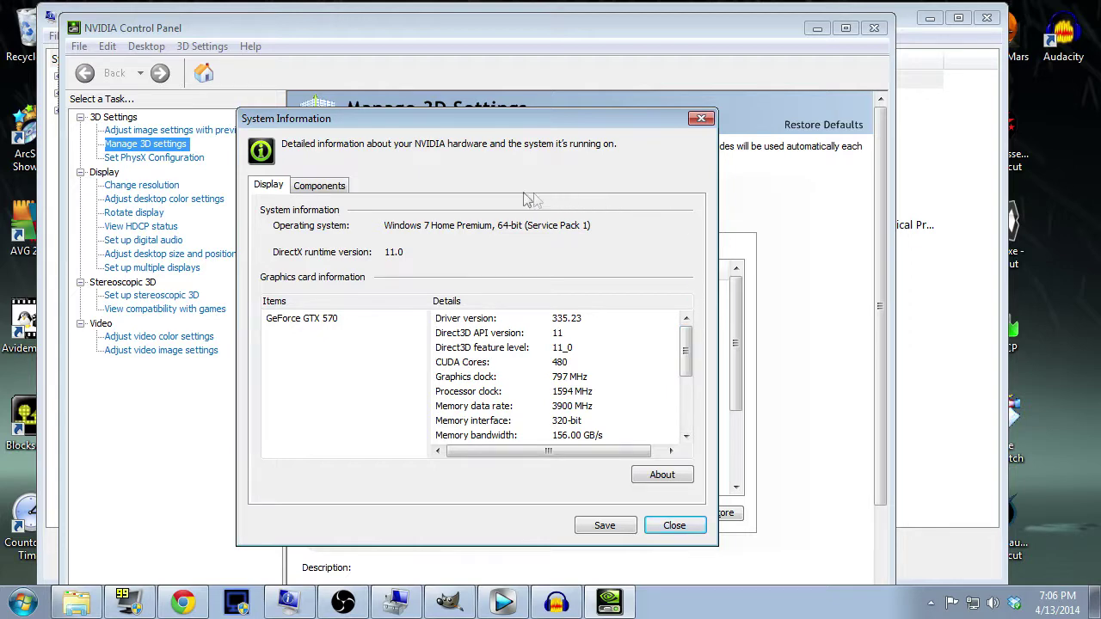
# Look through the list of installed NVIDIA driver components, then close the NVIDIA system information.
pyautogui.click(325, 193)
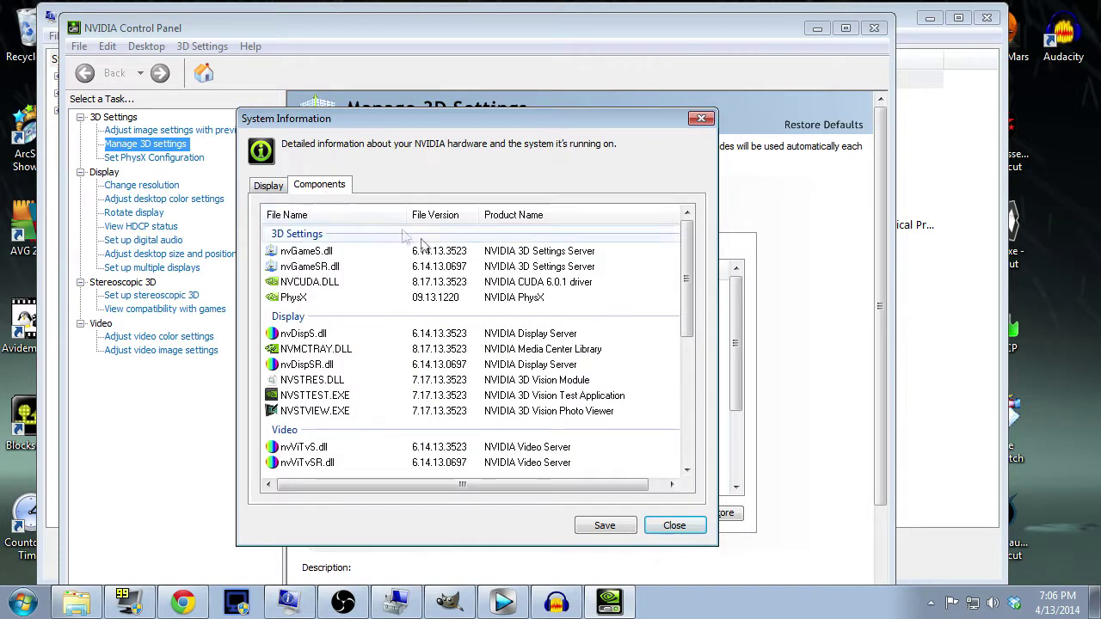
pyautogui.moveTo(687, 282); pyautogui.dragTo(686, 404)
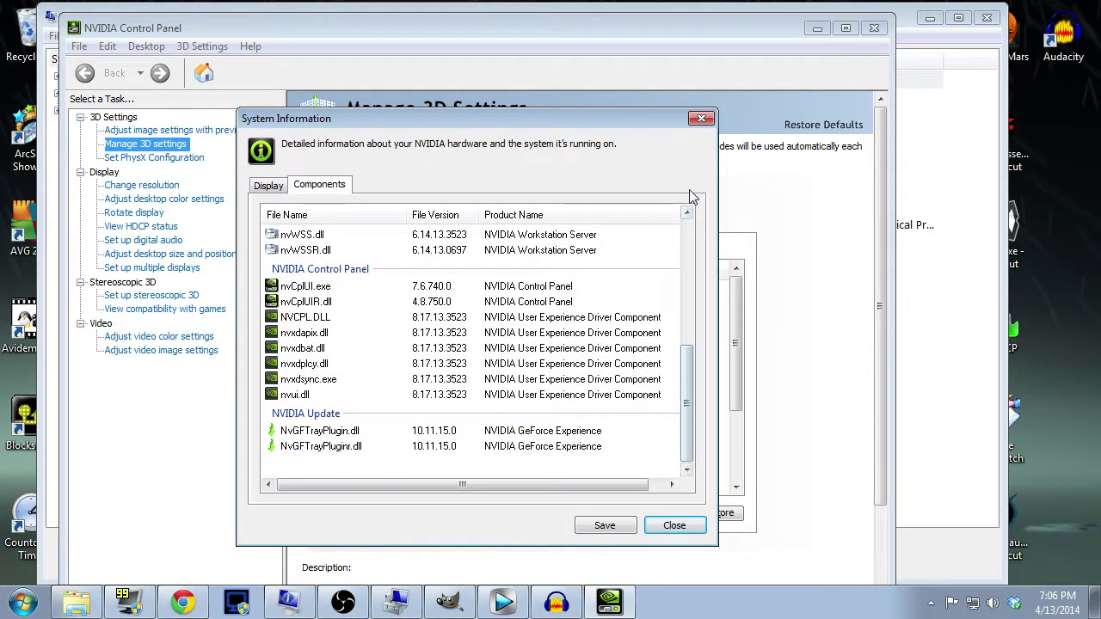
pyautogui.click(700, 118)
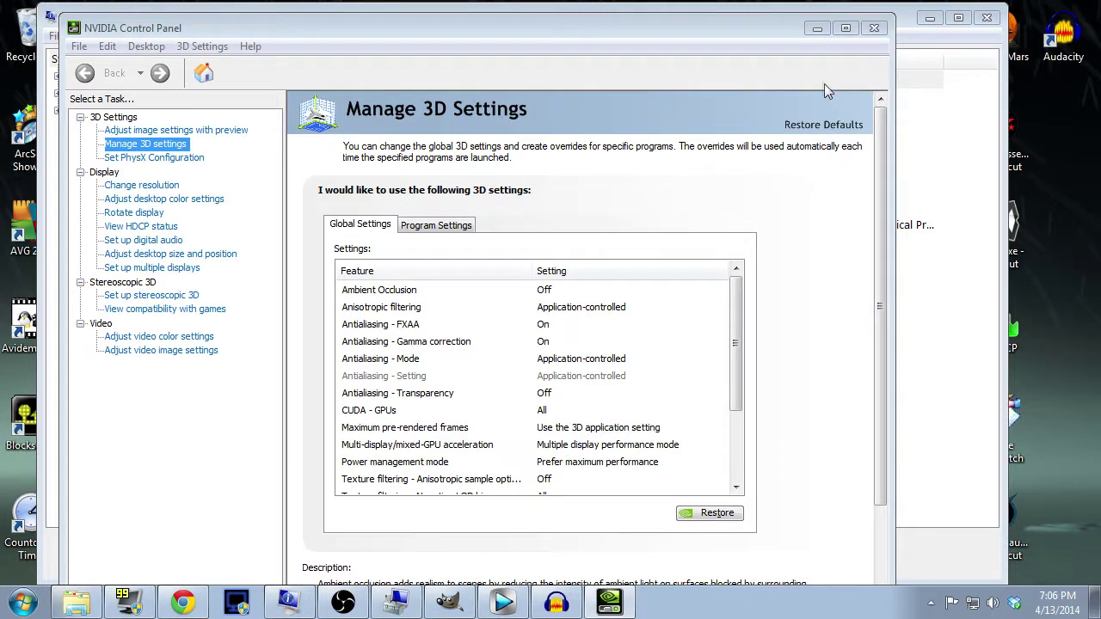
# Close NVIDIA Control Panel, hide the find bar in System Information and minimize that window.
pyautogui.moveTo(762, 30); pyautogui.dragTo(761, 19)
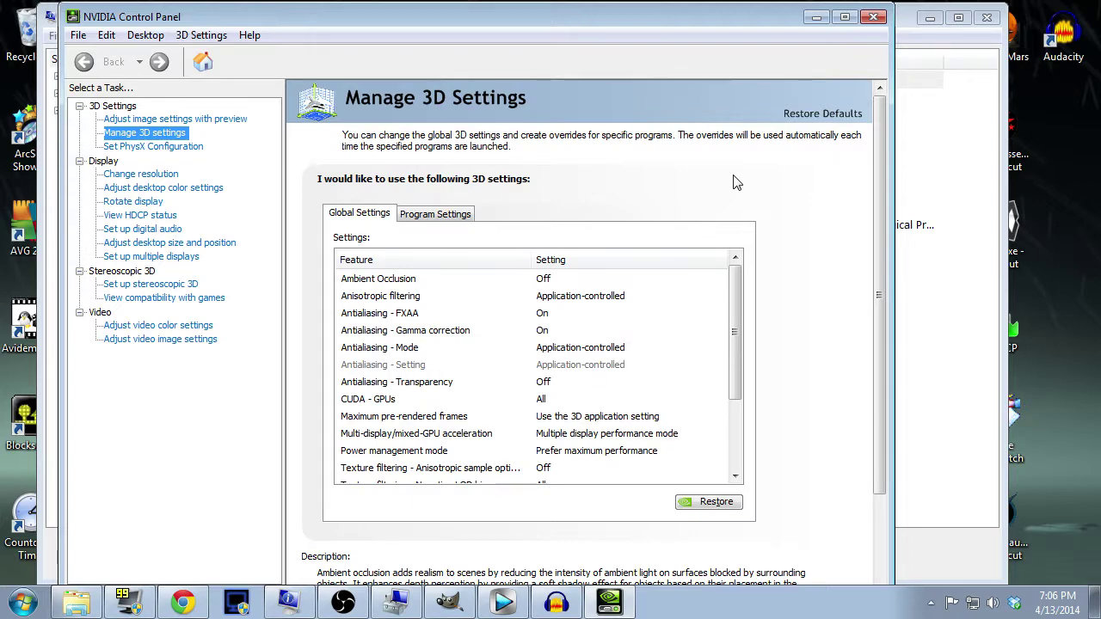
pyautogui.click(873, 17)
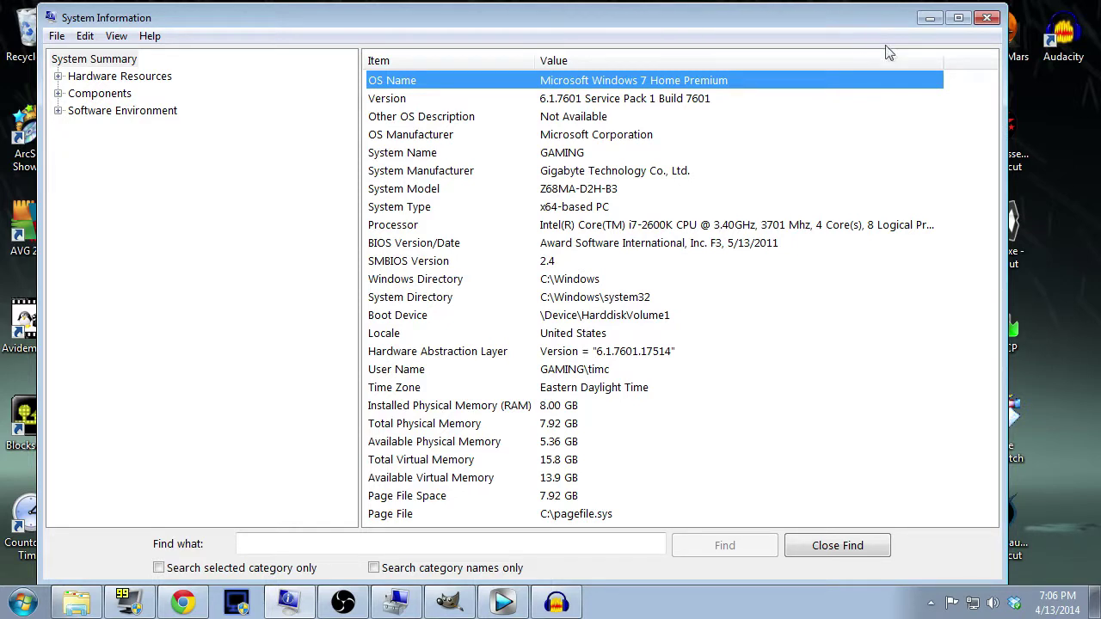
pyautogui.click(825, 547)
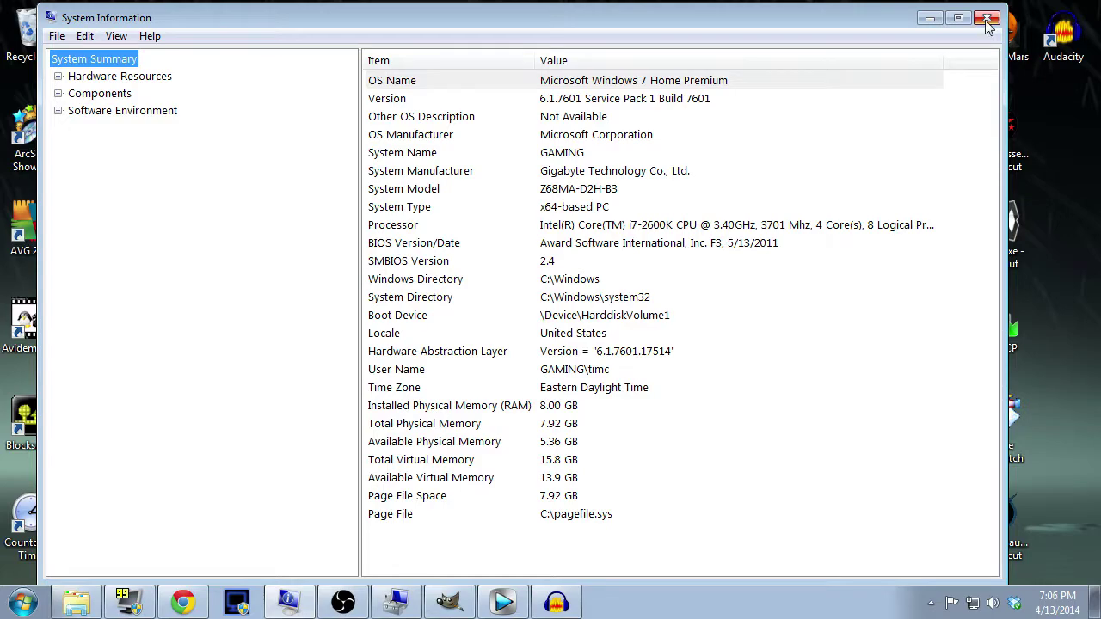
pyautogui.click(928, 18)
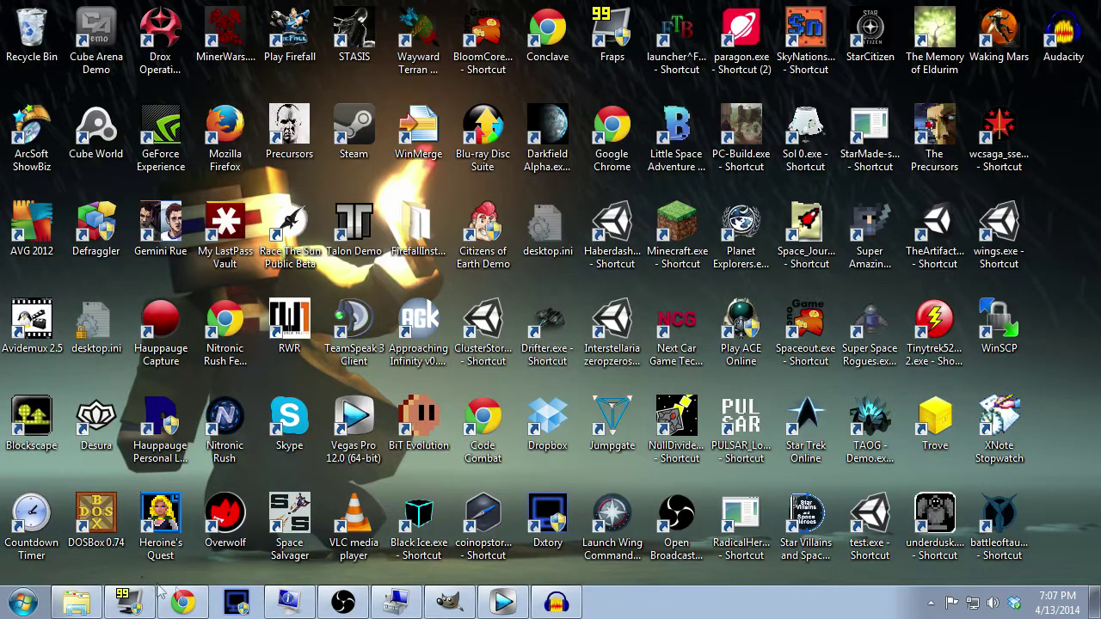
# Switch to Computer Management, maximize it, and inspect the Bing Bar Update Service and BBUpdate entries in the services list.
pyautogui.click(411, 609)
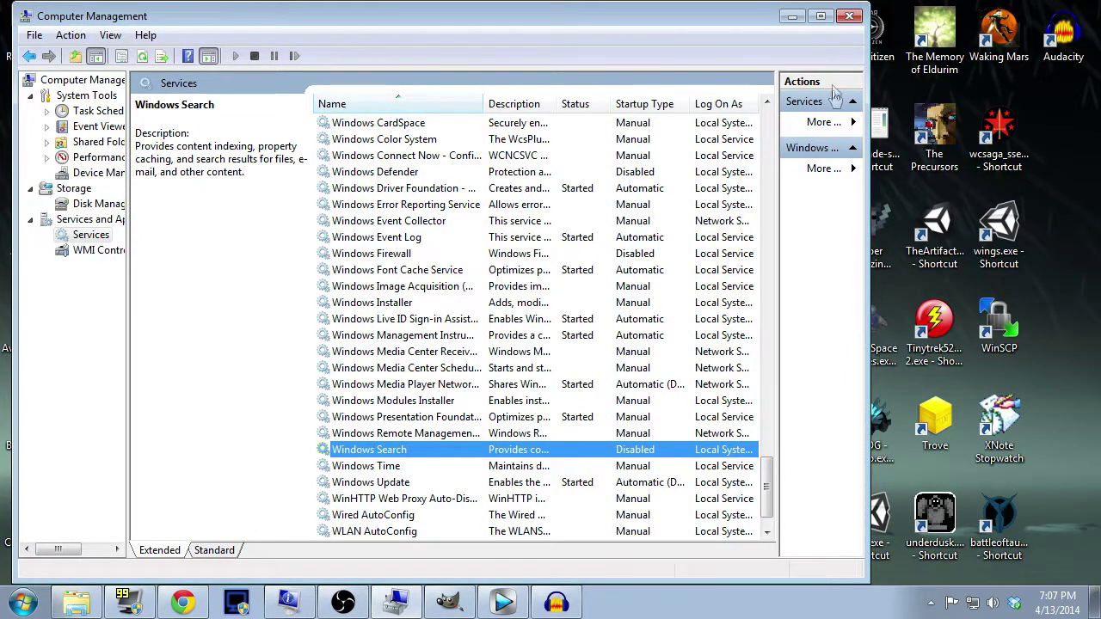
pyautogui.click(820, 16)
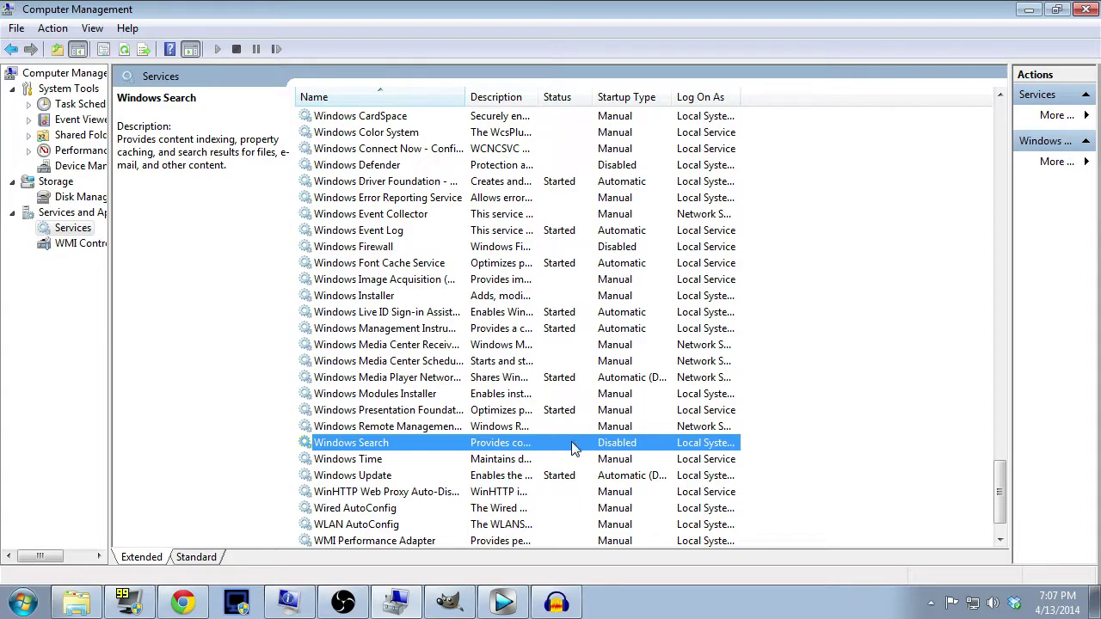
pyautogui.scroll(20, 573, 448)
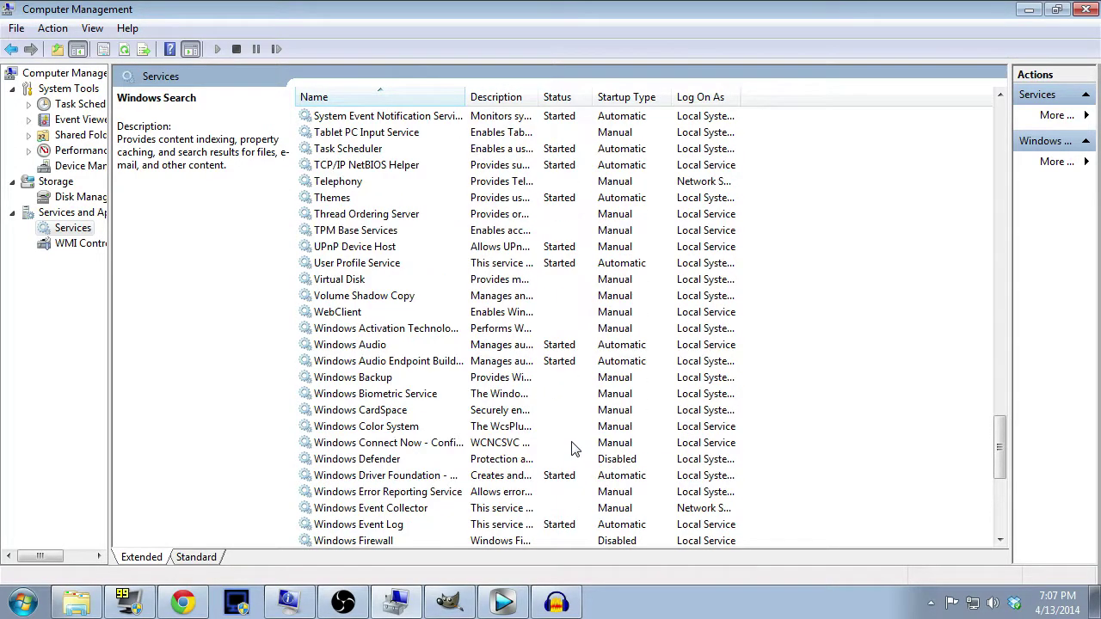
pyautogui.scroll(15, 574, 448)
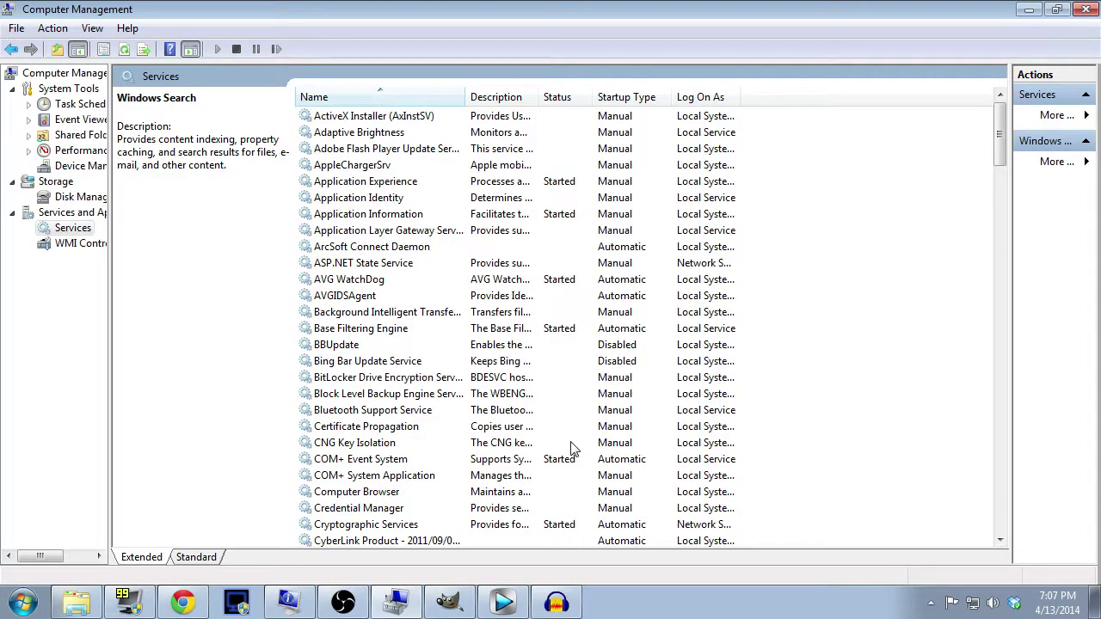
pyautogui.click(400, 363)
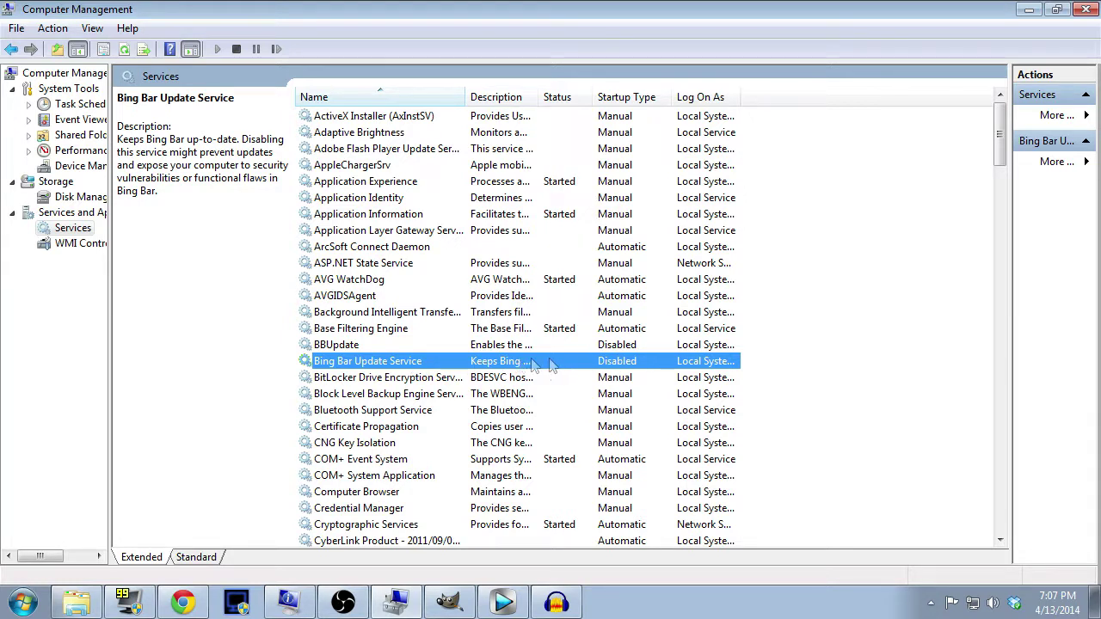
pyautogui.click(403, 347)
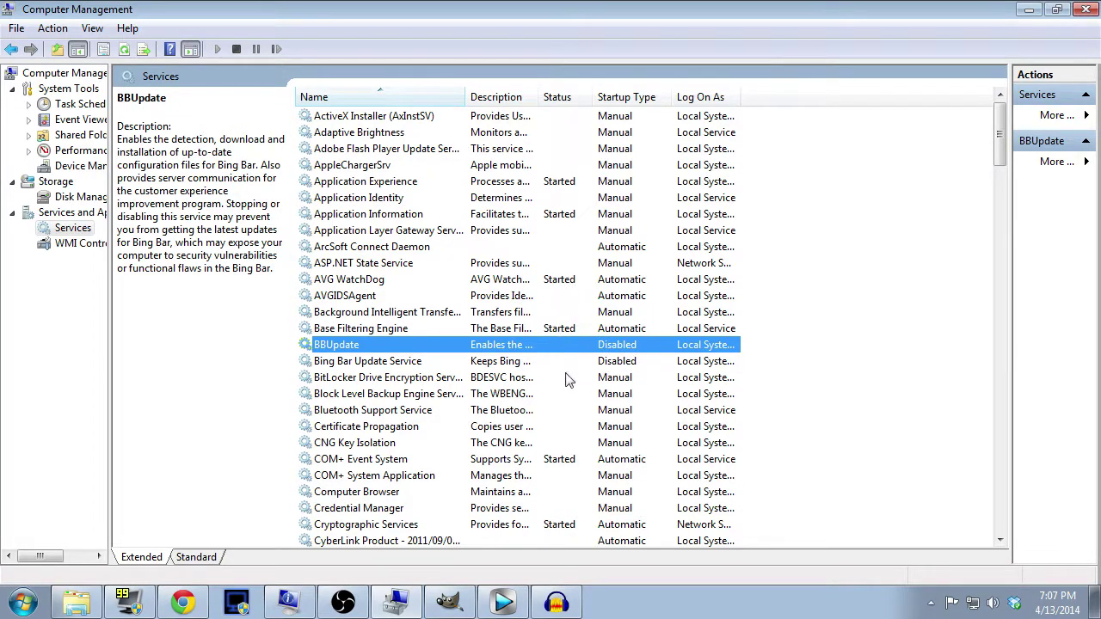
# Find the Windows Search service near the end of the services list and select it to check its startup type.
pyautogui.scroll(-20, 565, 395)
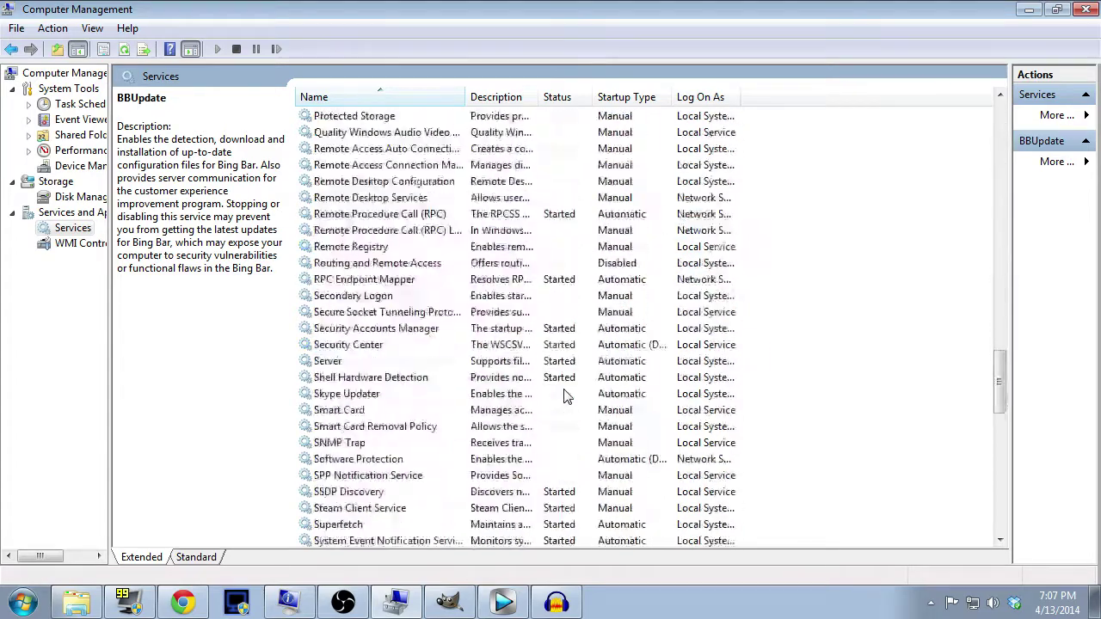
pyautogui.scroll(-5, 564, 396)
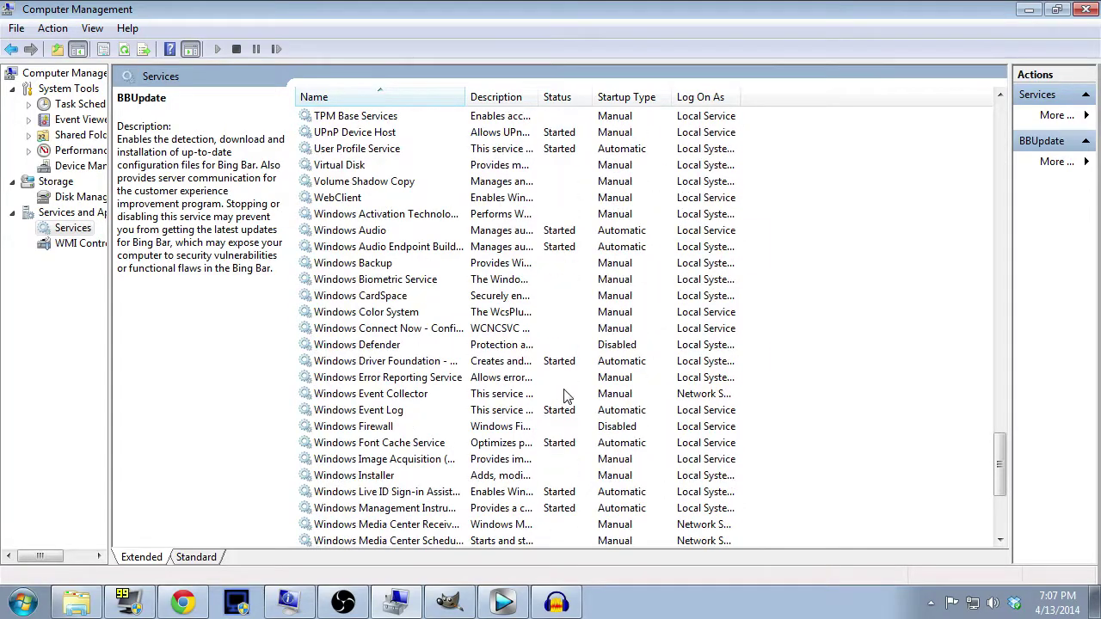
pyautogui.scroll(-2, 564, 395)
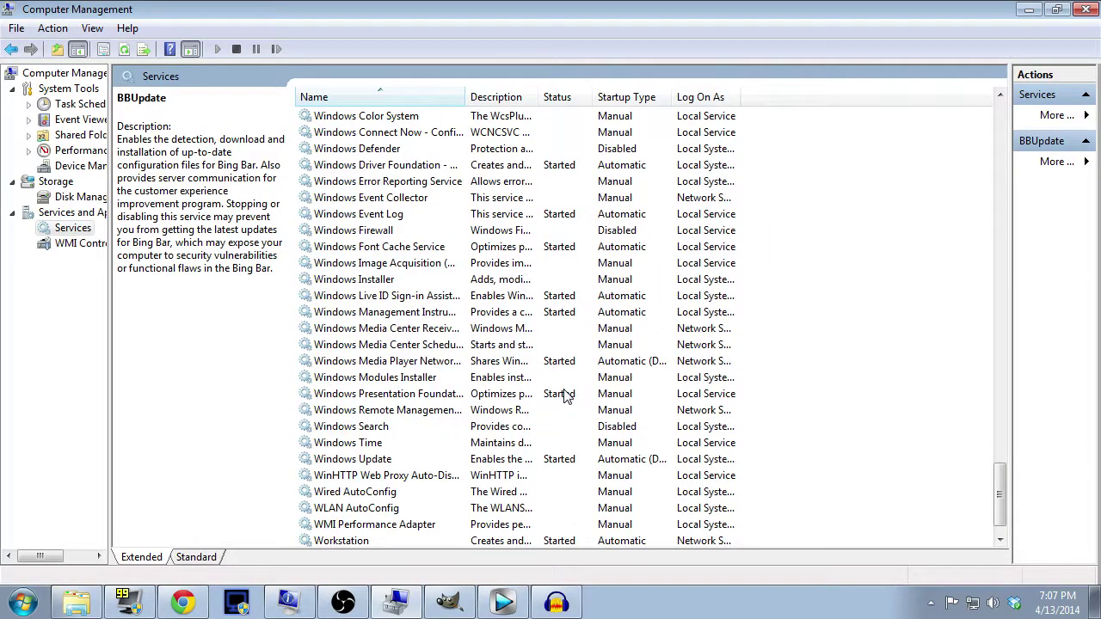
pyautogui.click(542, 427)
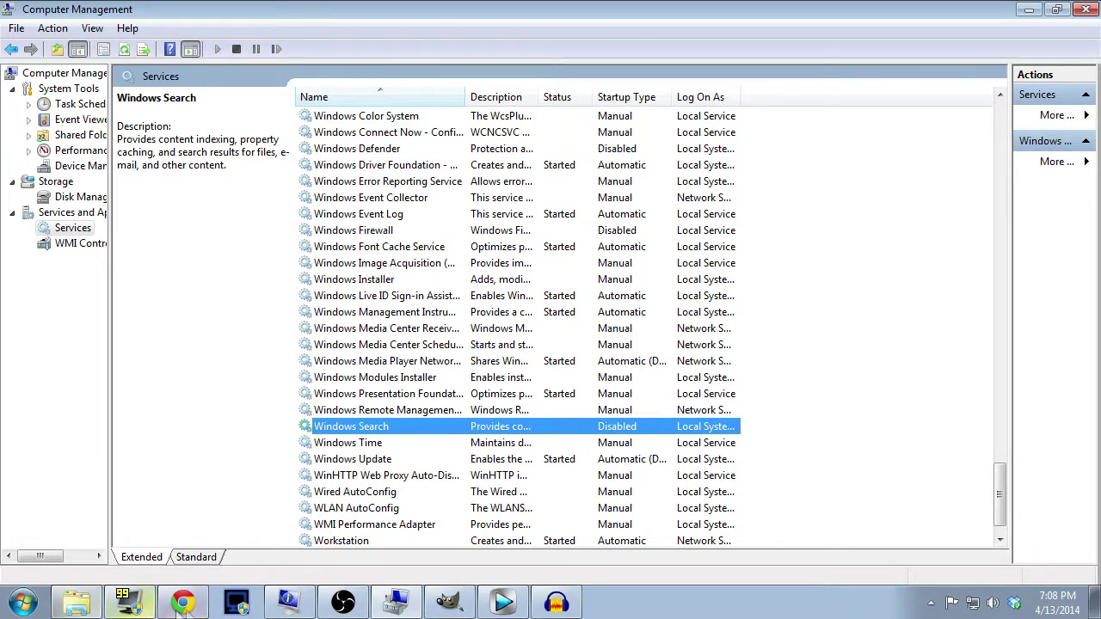
# Switch to Windows Explorer, show the computer's drives, and inspect Local Disk (C:), VIDEO (I:) and VIDEO2 (J:) in turn.
pyautogui.click(75, 602)
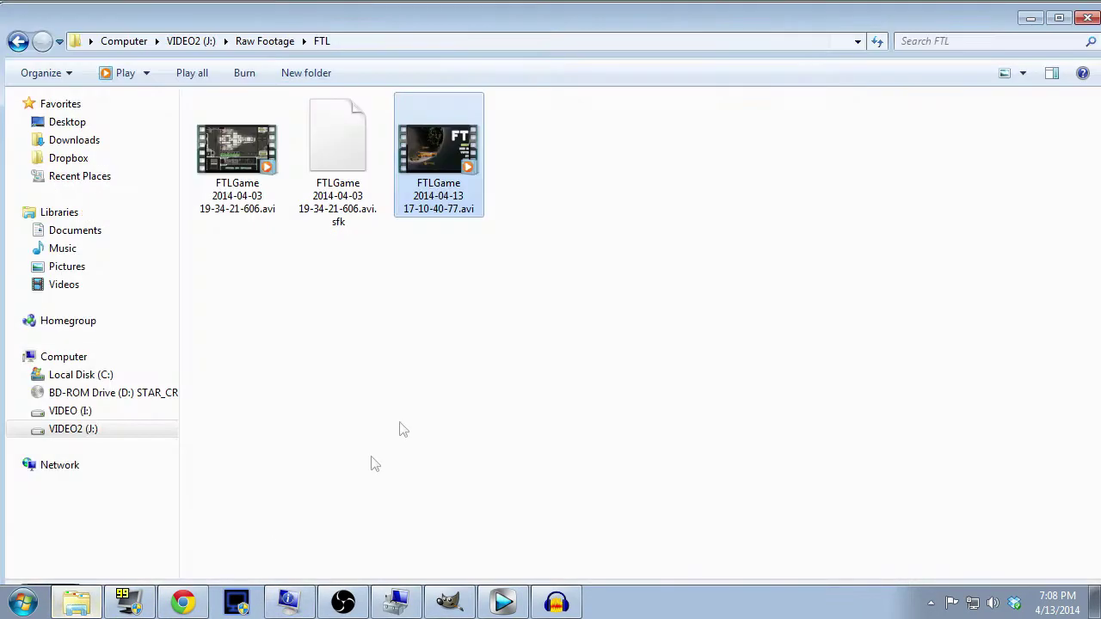
pyautogui.click(89, 357)
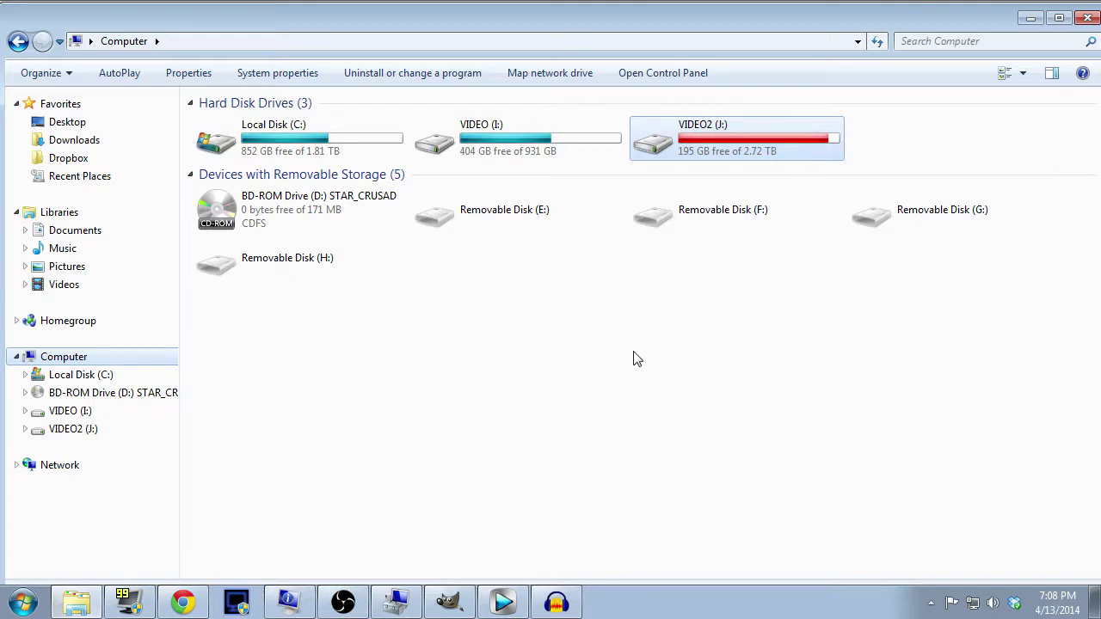
pyautogui.click(365, 131)
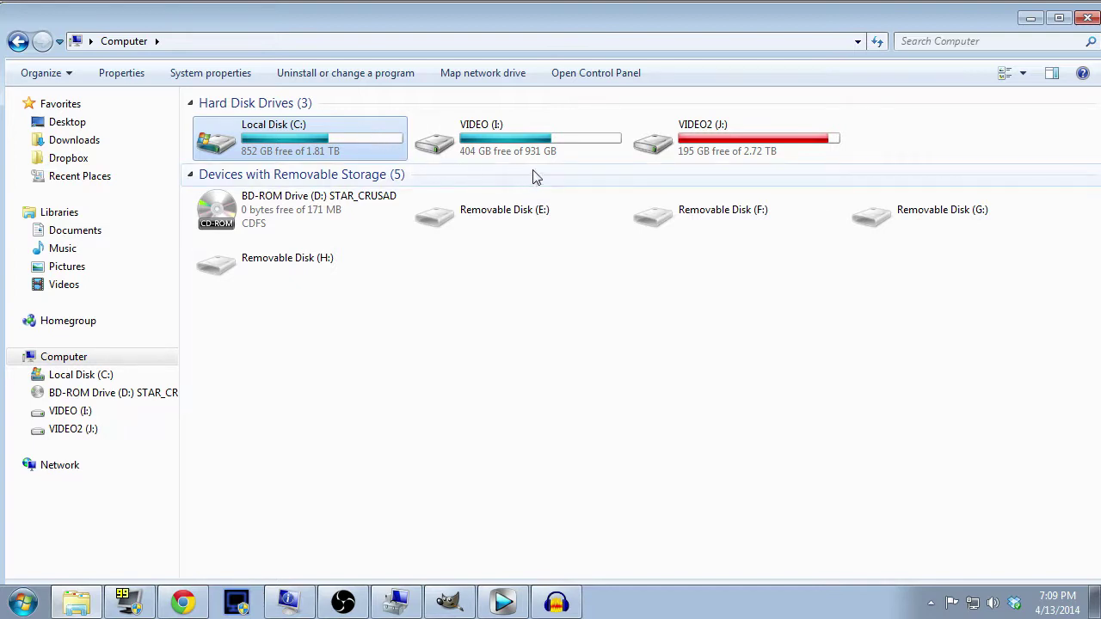
pyautogui.click(590, 133)
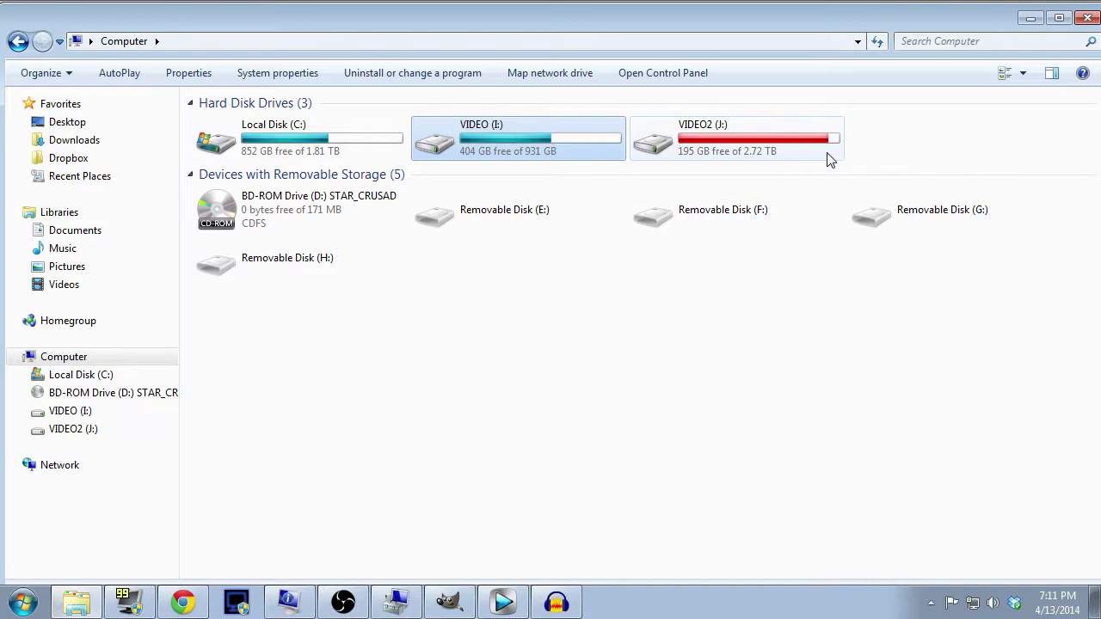
pyautogui.click(791, 162)
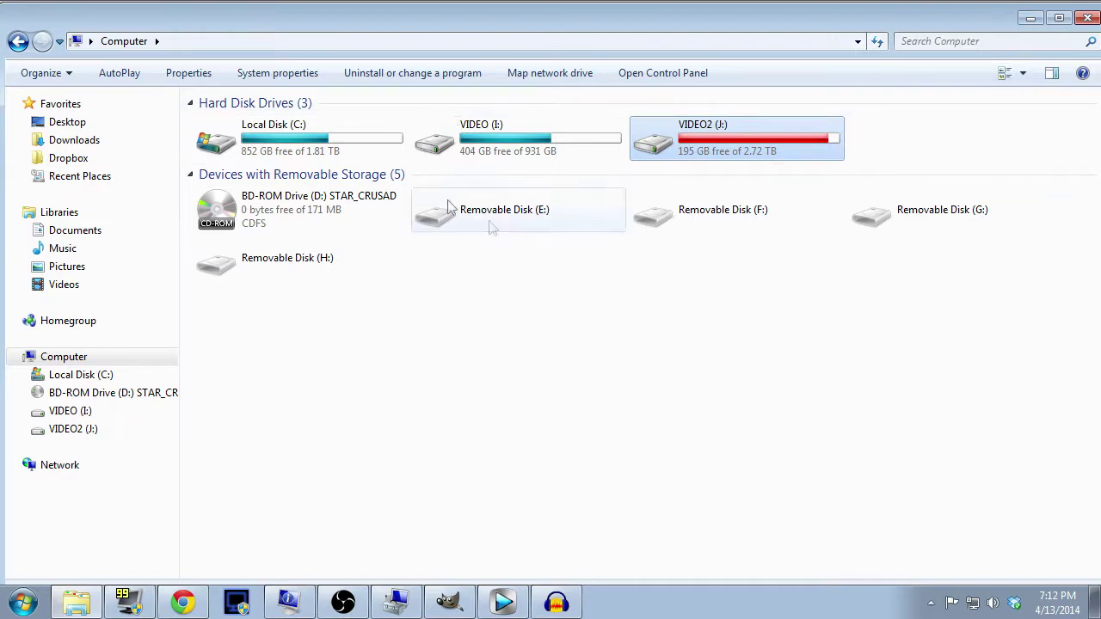
# Open Local Disk (C:) and inspect its folder list, selecting the minecraft folder.
pyautogui.click(317, 150)
pyautogui.click(95, 375)
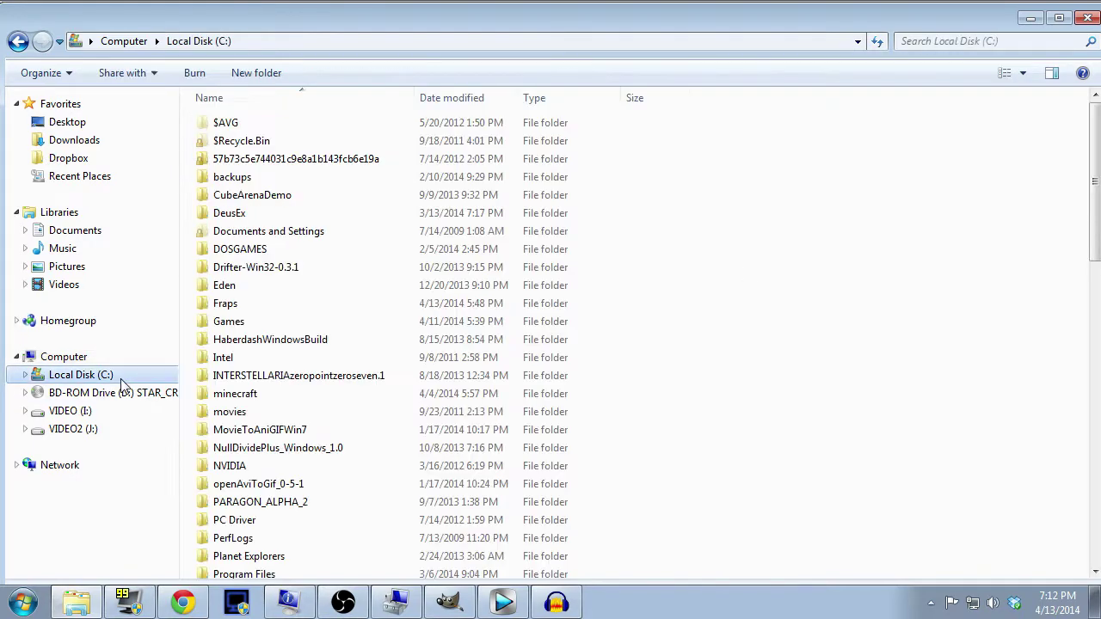
pyautogui.click(213, 397)
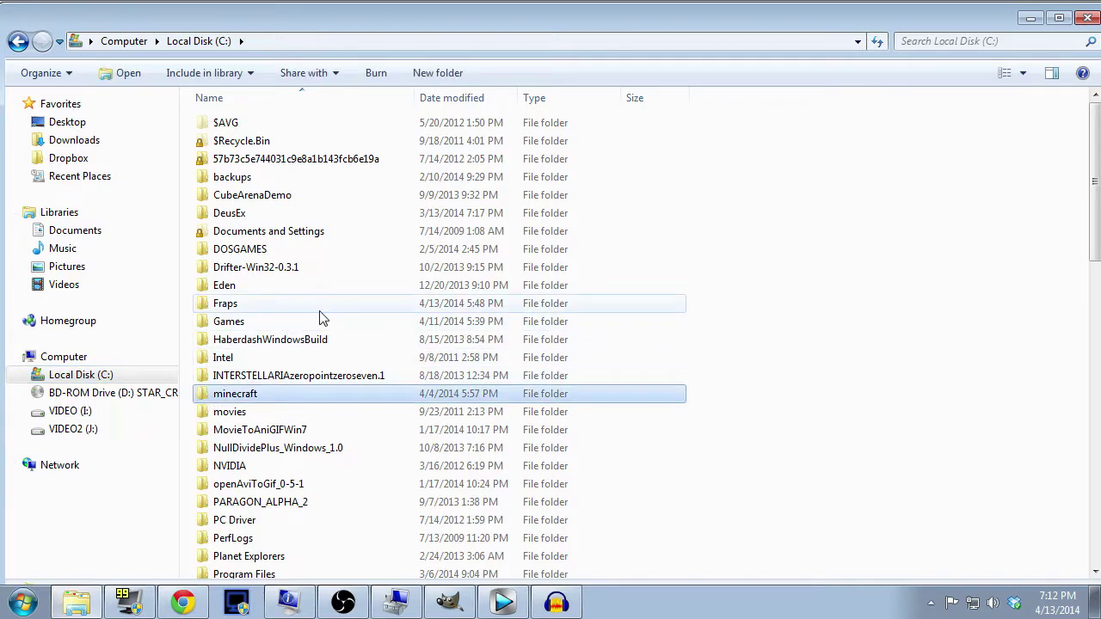
# Open the Documents library and examine the .veg project files and their .bak backups, down to the pubcrawl episodes and back.
pyautogui.click(74, 230)
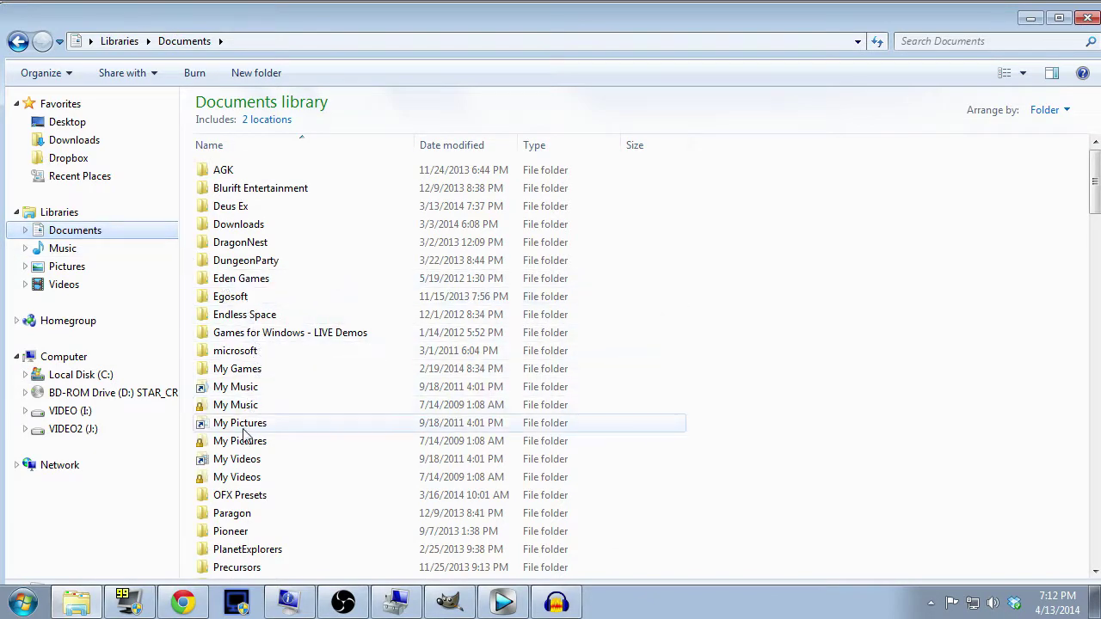
pyautogui.click(273, 442)
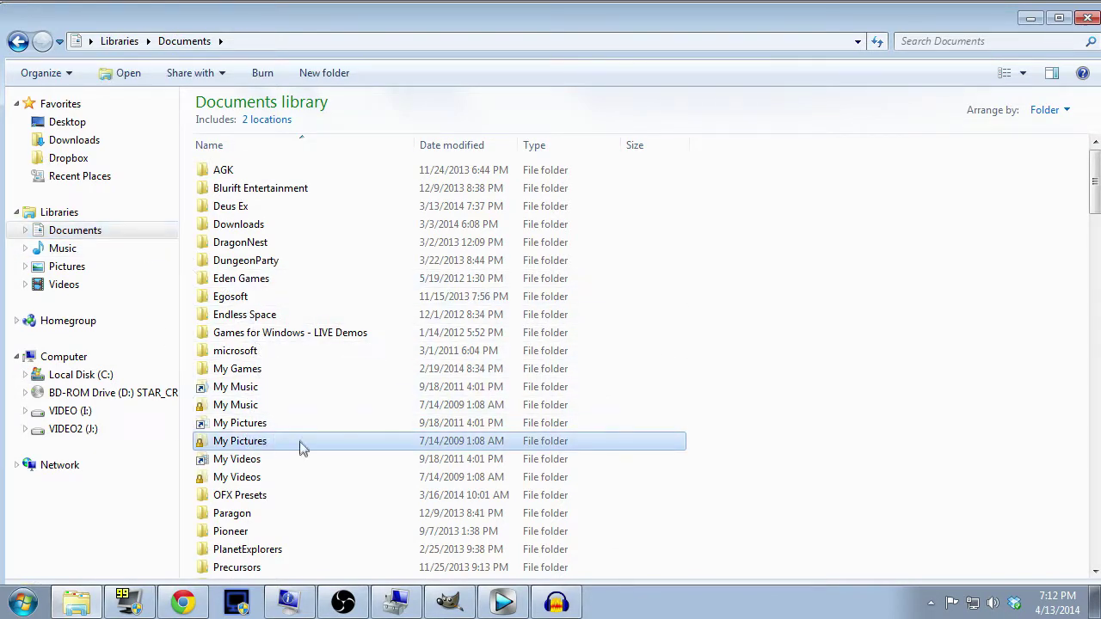
pyautogui.scroll(-7, 301, 447)
pyautogui.scroll(-3, 293, 421)
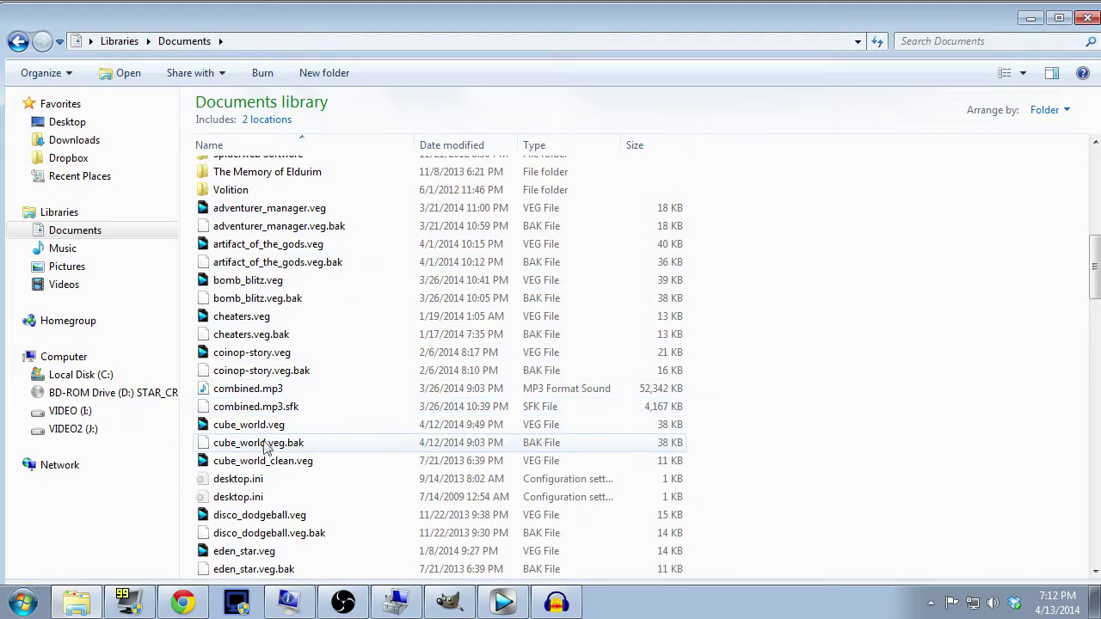
pyautogui.scroll(-2, 279, 430)
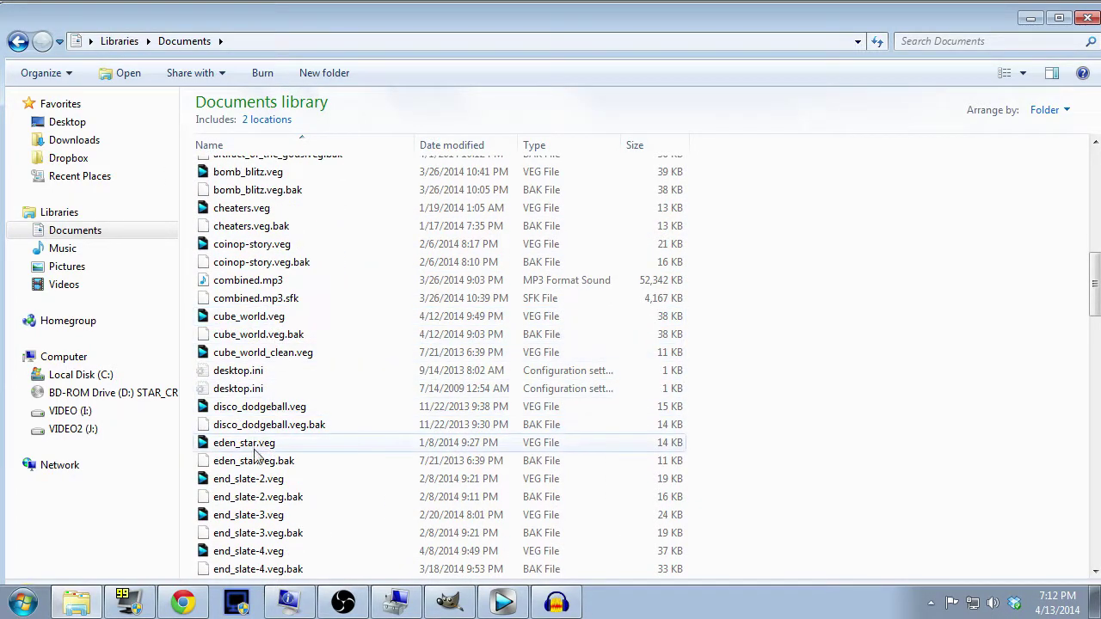
pyautogui.scroll(-3, 281, 527)
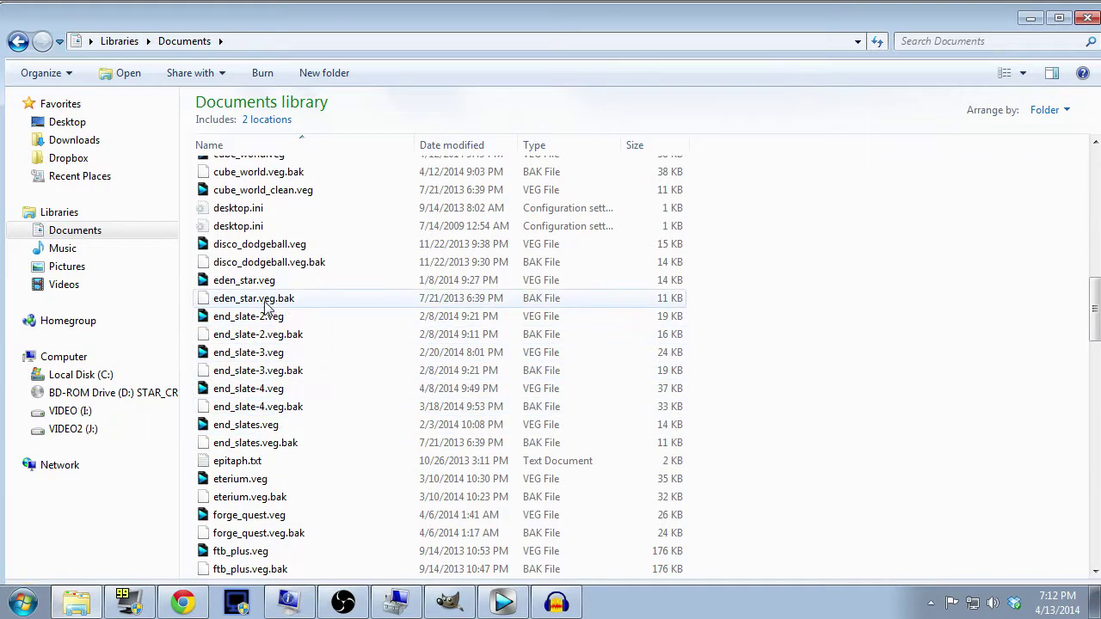
pyautogui.scroll(-2, 292, 430)
pyautogui.scroll(-2, 300, 434)
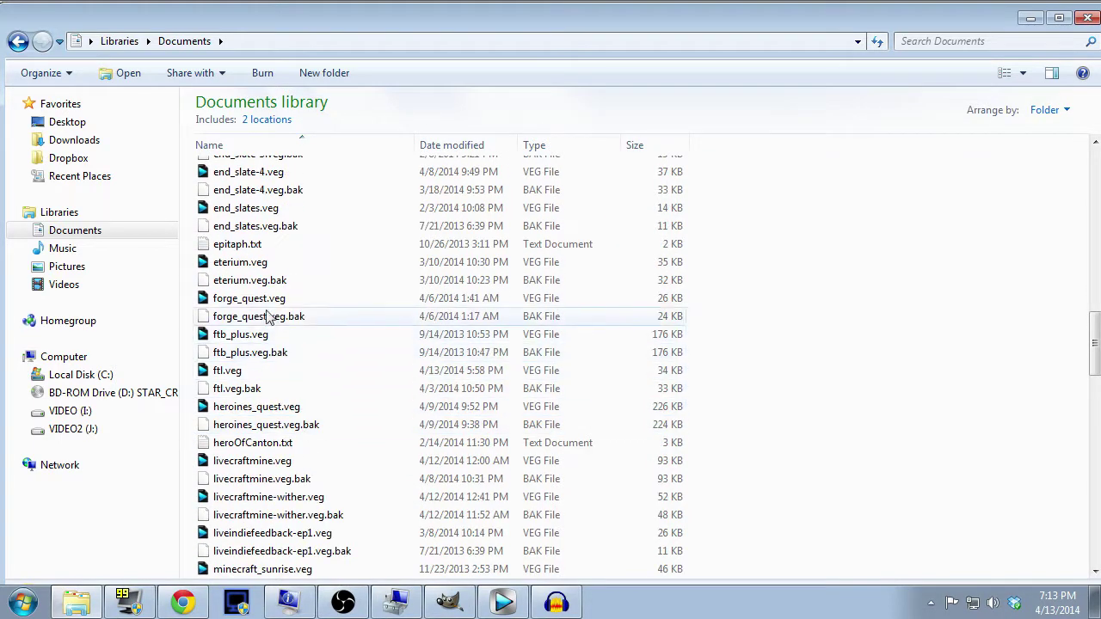
pyautogui.scroll(-2, 280, 430)
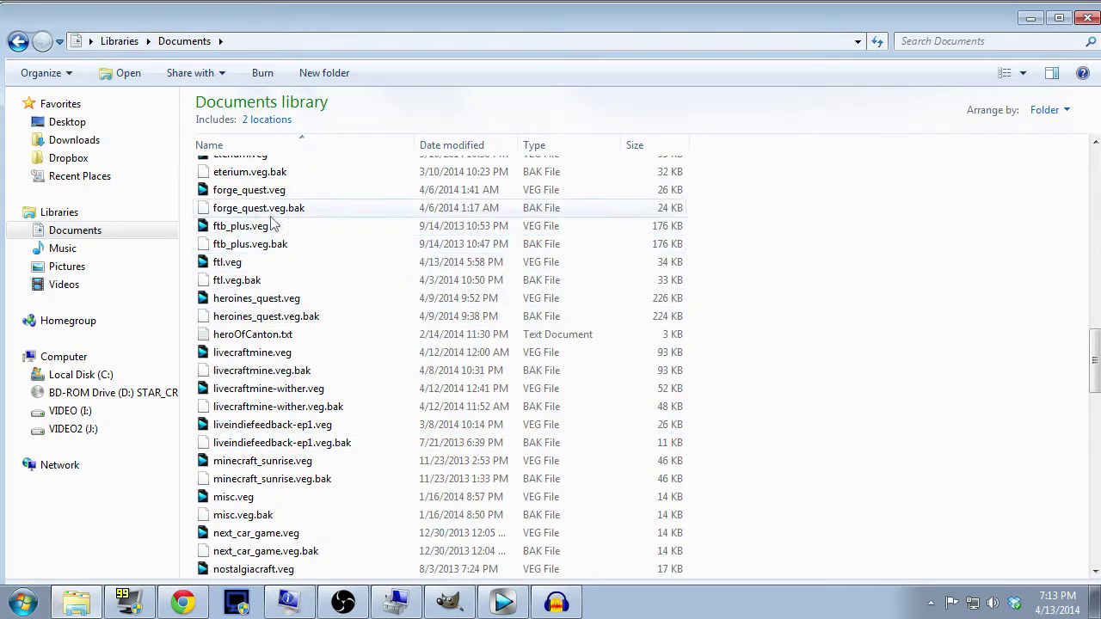
pyautogui.scroll(-1, 327, 387)
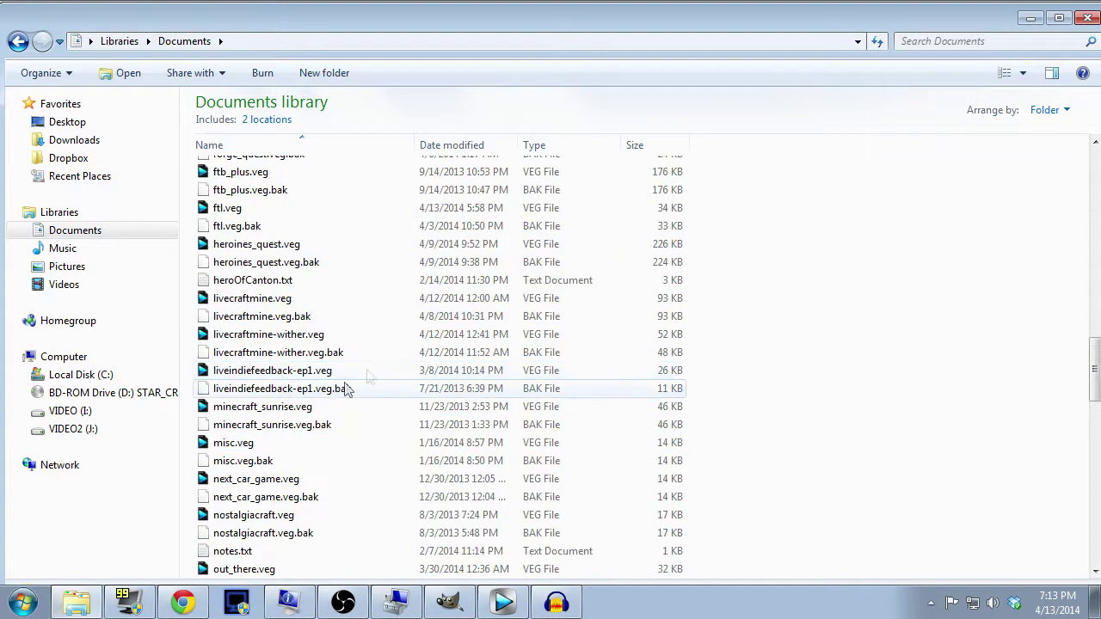
pyautogui.scroll(-1, 249, 439)
pyautogui.scroll(-1, 265, 451)
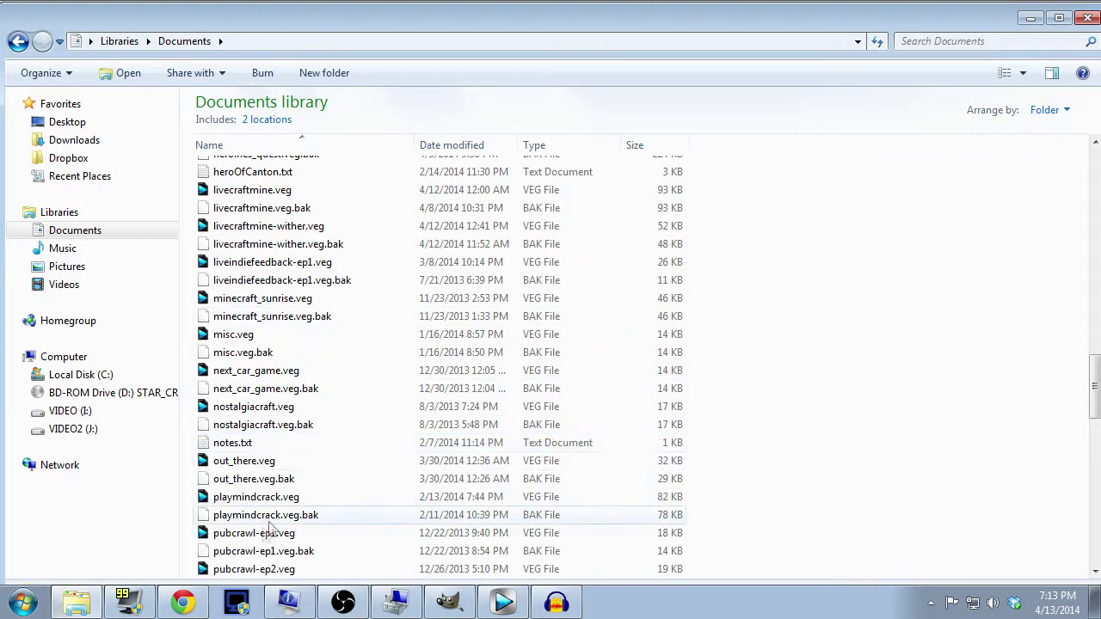
pyautogui.scroll(-6, 368, 411)
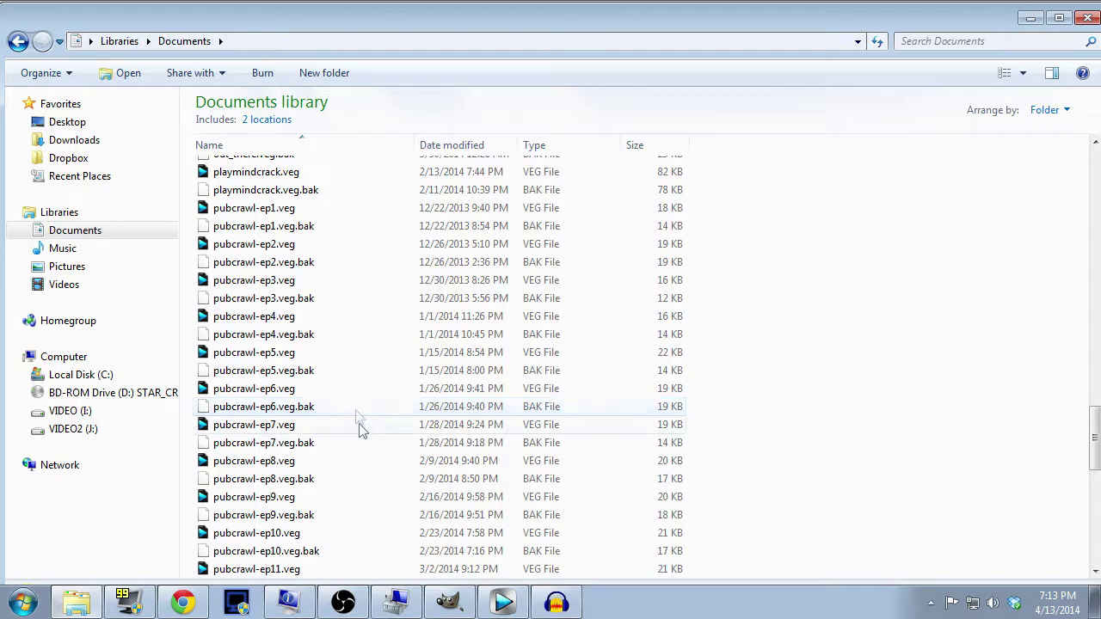
pyautogui.scroll(5, 358, 398)
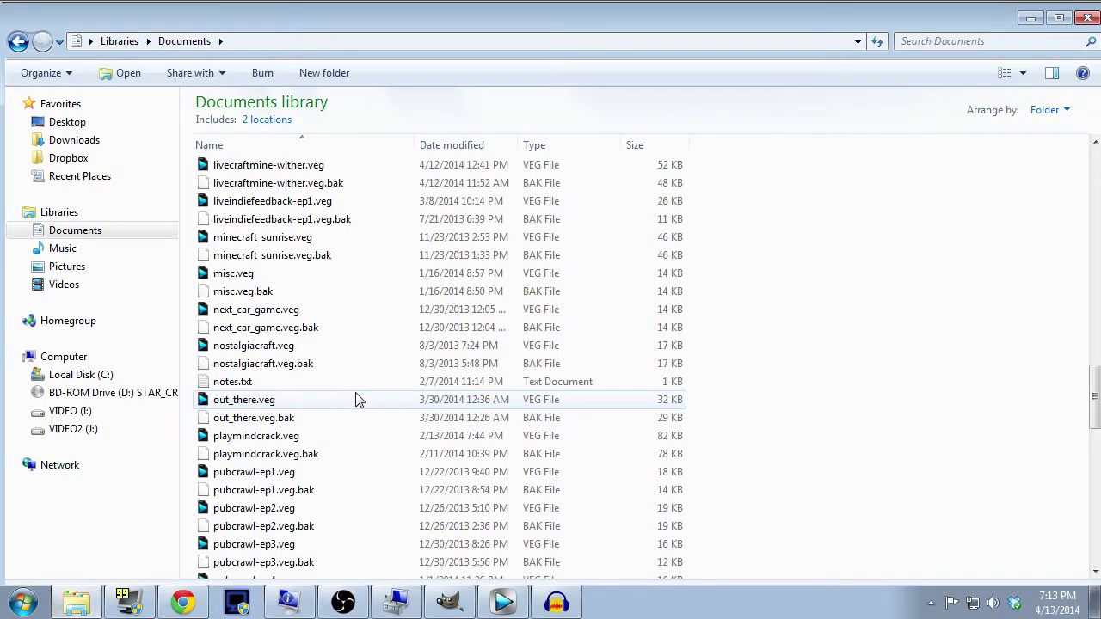
pyautogui.scroll(11, 358, 398)
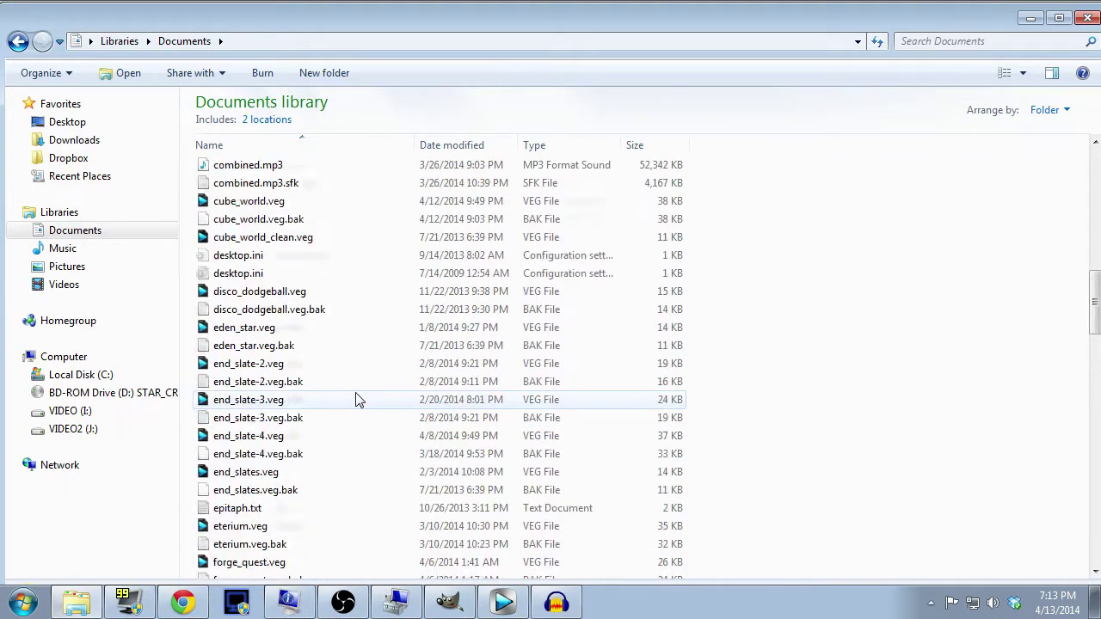
pyautogui.scroll(-6, 358, 398)
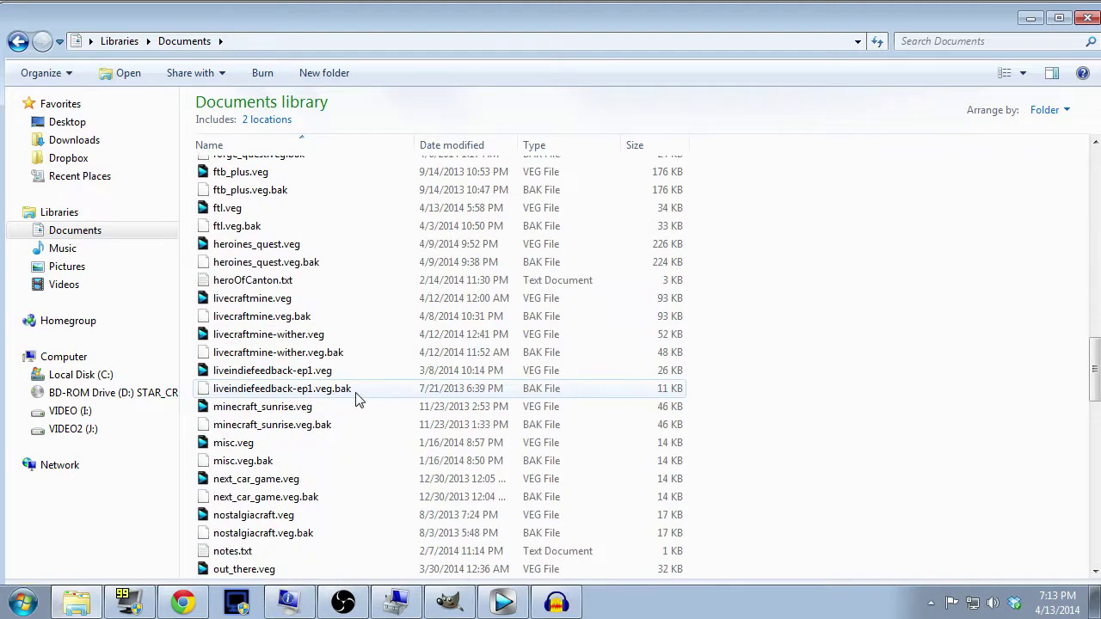
pyautogui.scroll(8, 351, 409)
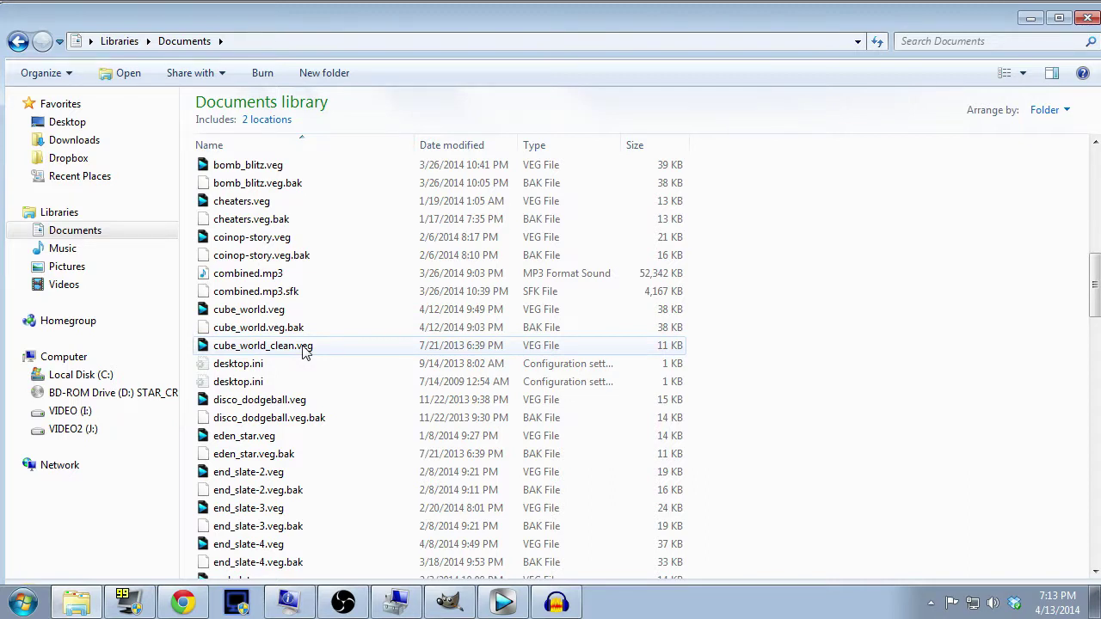
# Open the Renders folder in the Documents library and look through its per-series subfolders.
pyautogui.scroll(6, 340, 340)
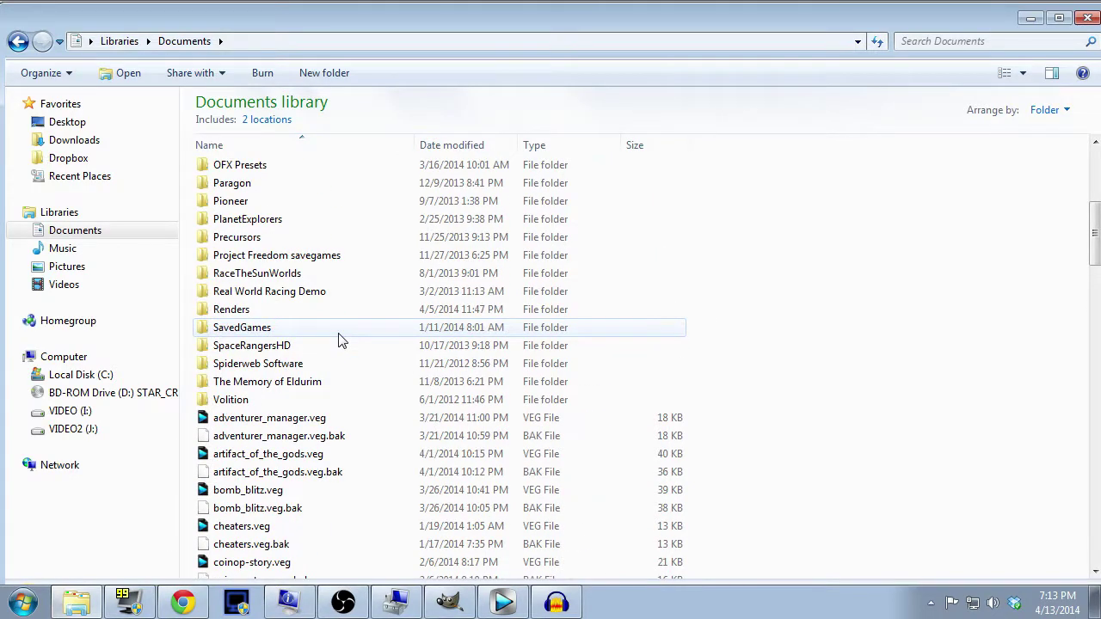
pyautogui.doubleClick(203, 311)
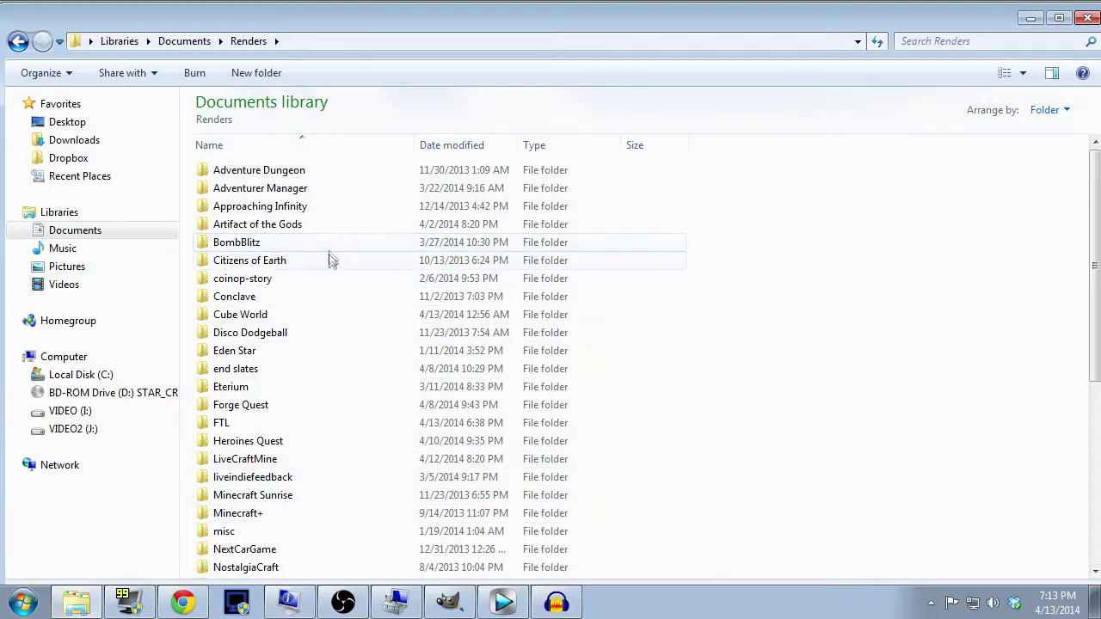
pyautogui.scroll(-3, 330, 261)
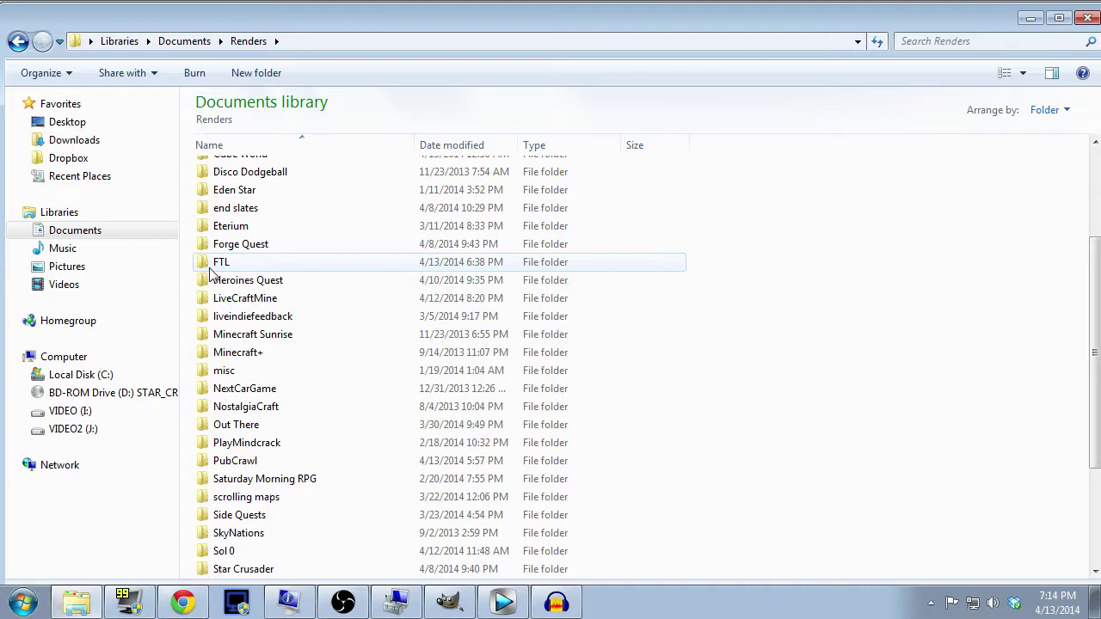
pyautogui.scroll(-1, 258, 319)
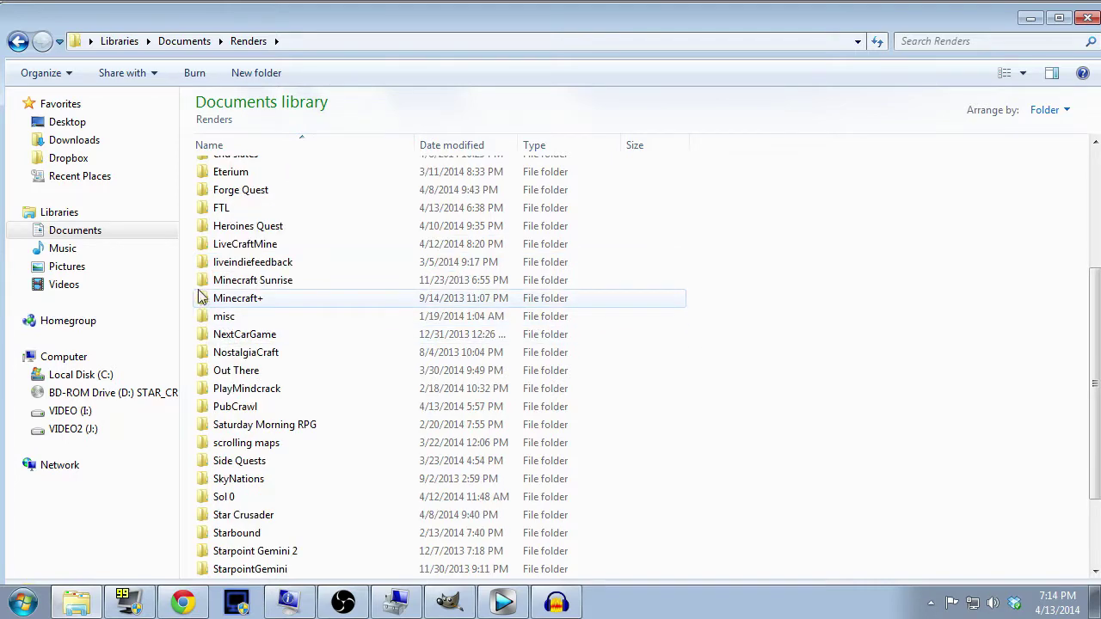
# Open the LiveCraftMine folder and inspect the livecraftmine-ep12.mp3, livecraftmine-ep11.mp4 and livecraftmine-ep11.mp3 files near the end of the list.
pyautogui.doubleClick(204, 246)
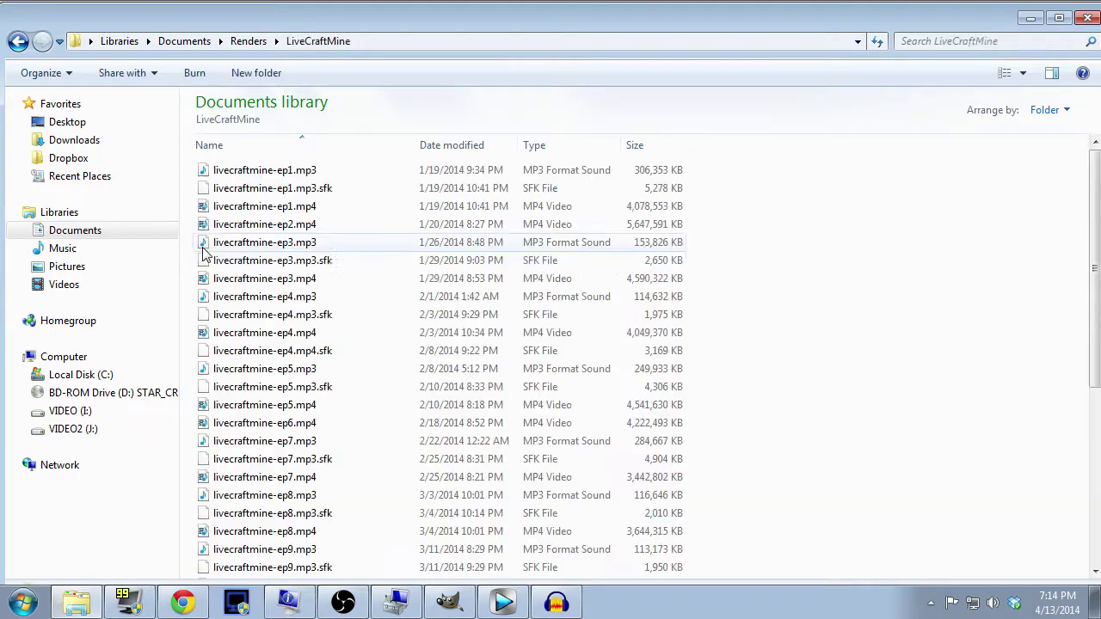
pyautogui.scroll(-6, 335, 310)
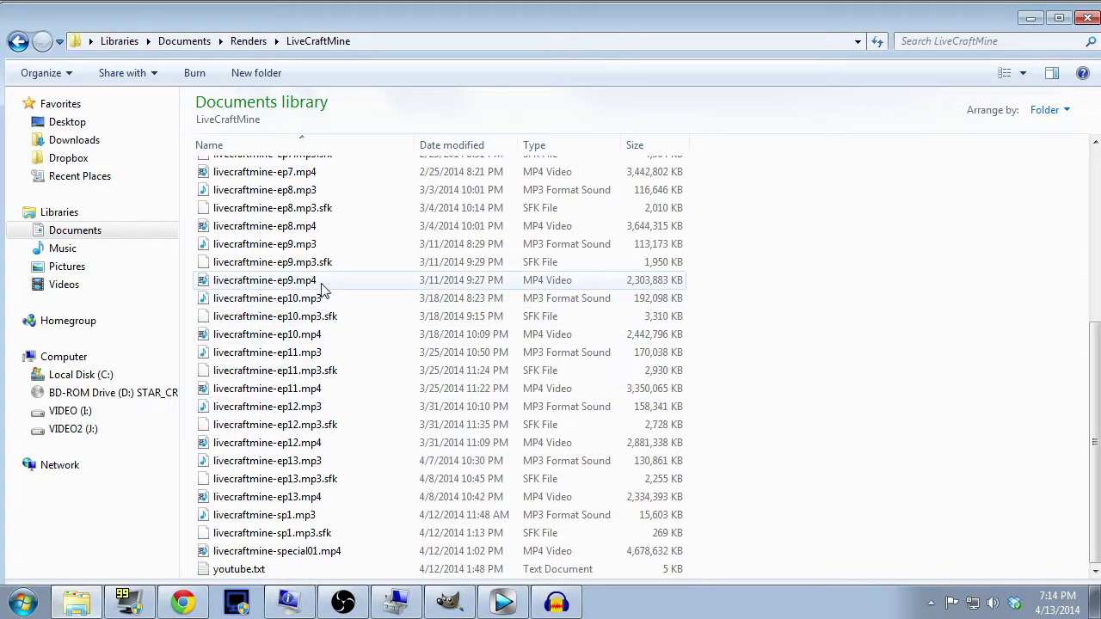
pyautogui.click(303, 411)
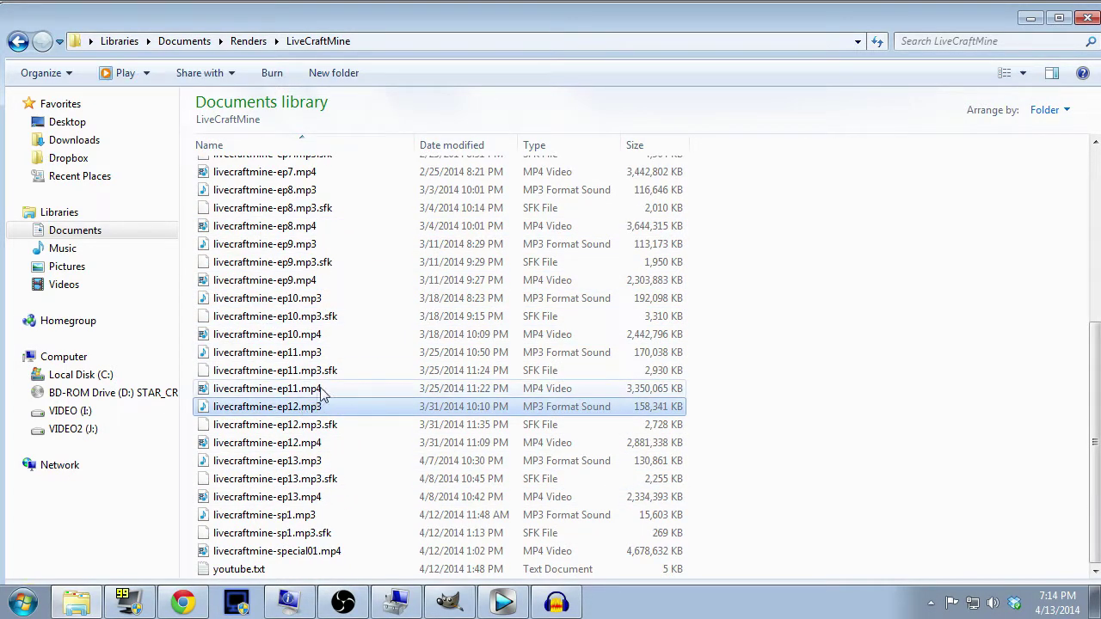
pyautogui.click(311, 391)
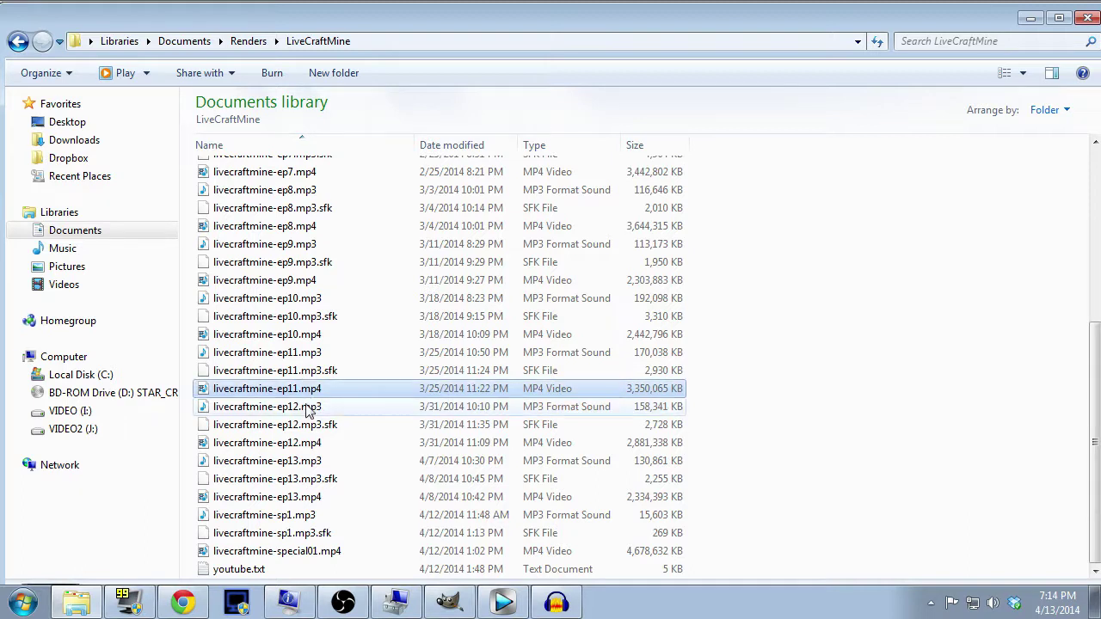
pyautogui.click(316, 354)
pyautogui.click(314, 393)
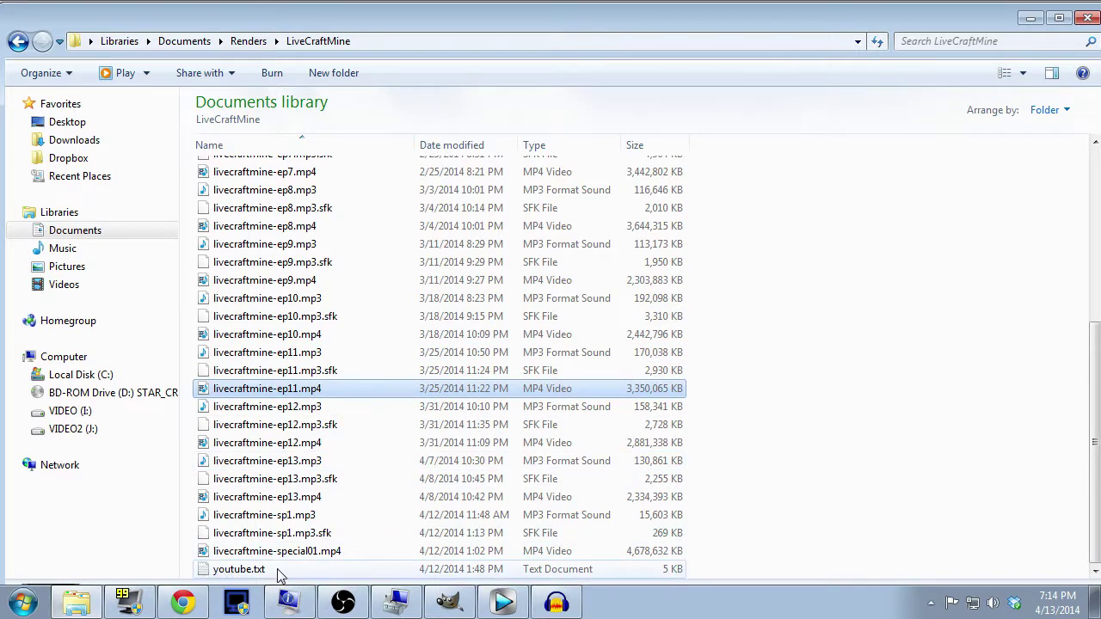
# Open youtube.txt from the LiveCraftMine folder in TextPad and enlarge the document area by shrinking the Tool Output pane.
pyautogui.rightClick(206, 570)
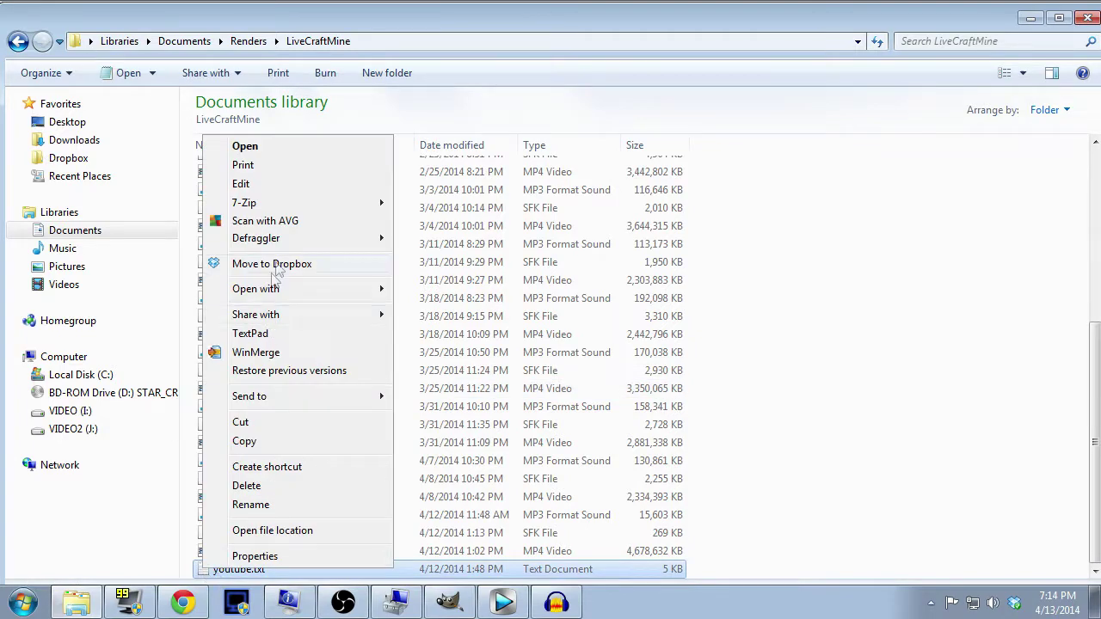
pyautogui.click(263, 335)
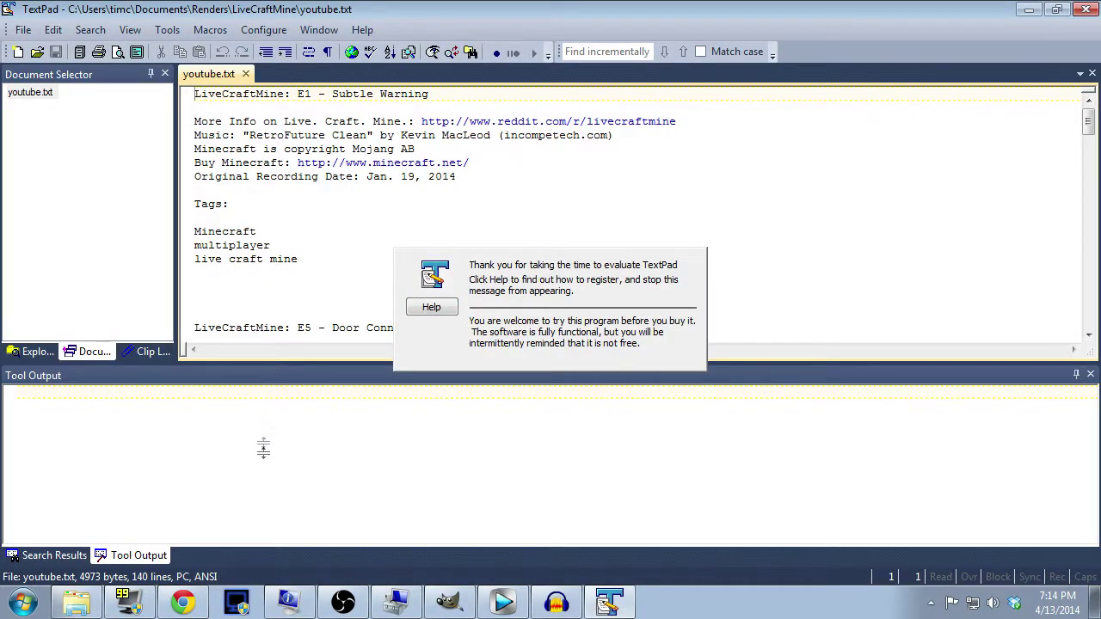
pyautogui.moveTo(263, 437); pyautogui.dragTo(285, 463)
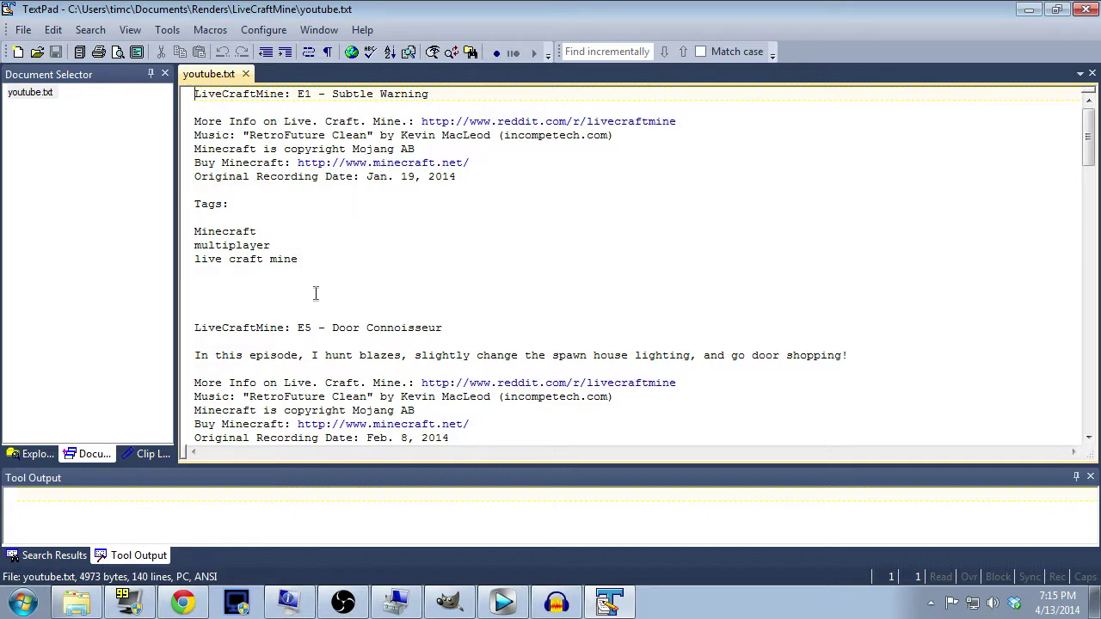
# Highlight the description line of episode E5 - Door Connoisseur, then clear the selection.
pyautogui.scroll(-1, 314, 294)
pyautogui.moveTo(193, 314); pyautogui.dragTo(846, 315)
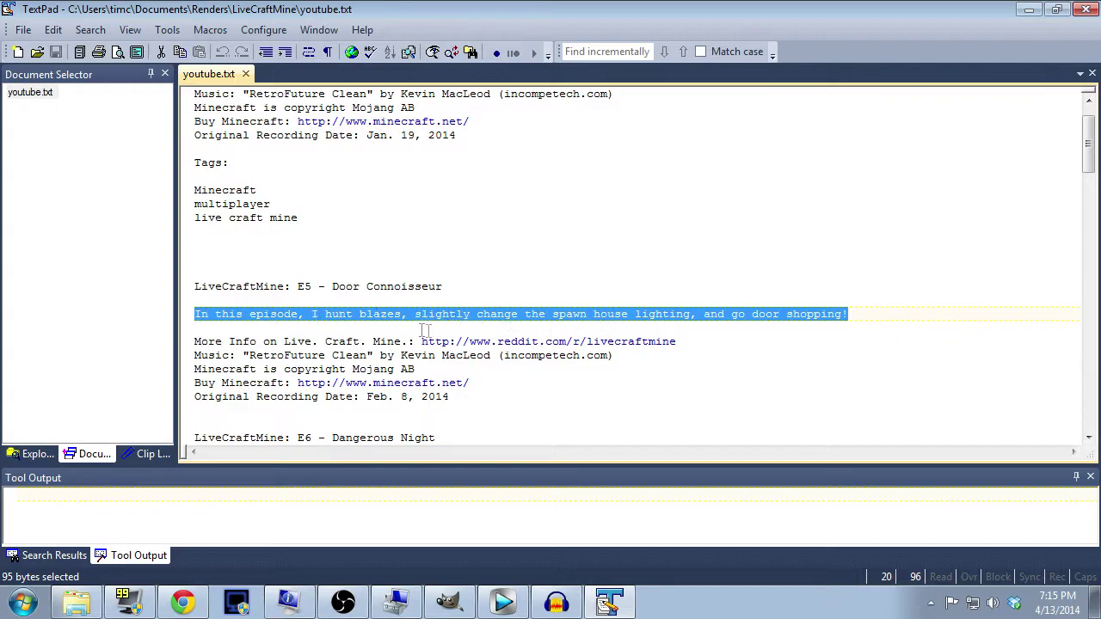
pyautogui.click(383, 320)
# Read through the remaining episode descriptions down to the LCM Youtubers and Twitchers lists, return toward the beginning, and minimize TextPad.
pyautogui.scroll(-5, 382, 320)
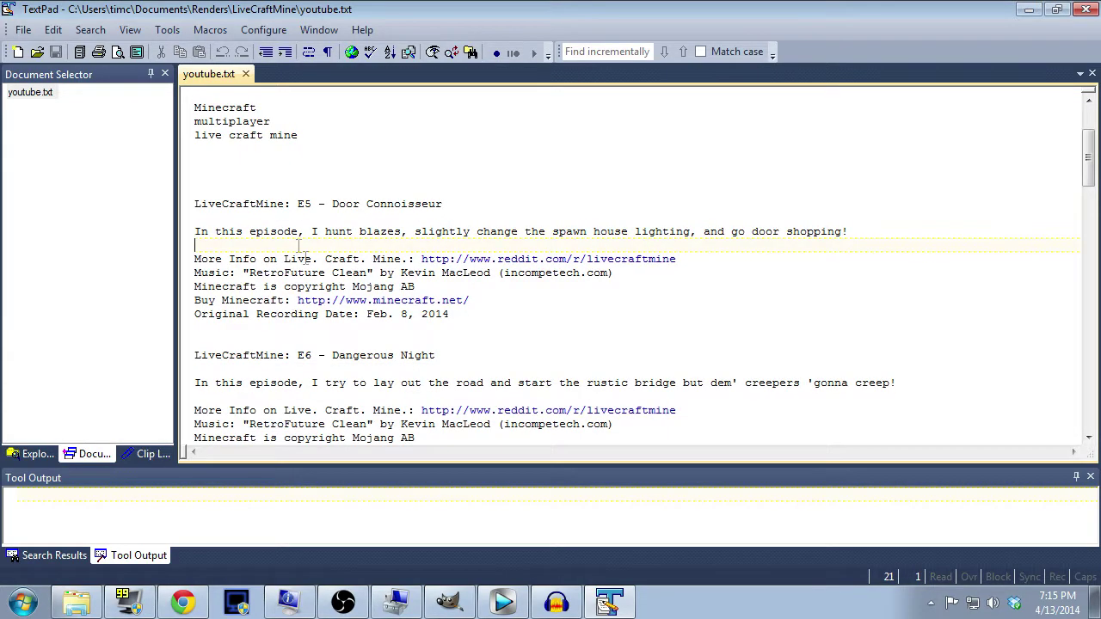
pyautogui.scroll(-7, 341, 379)
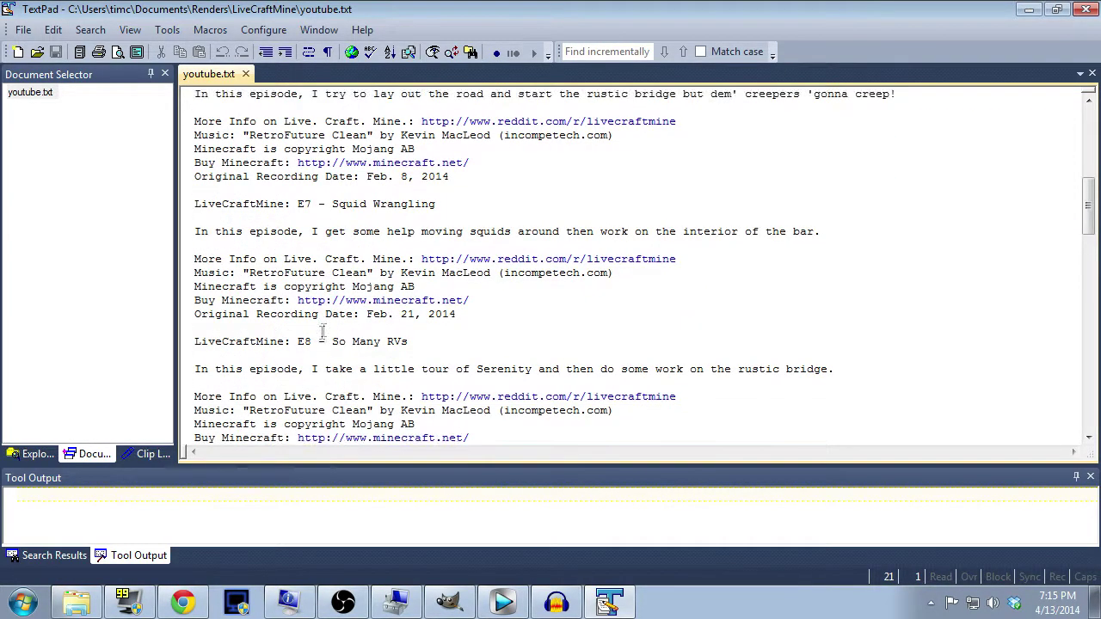
pyautogui.scroll(-10, 317, 344)
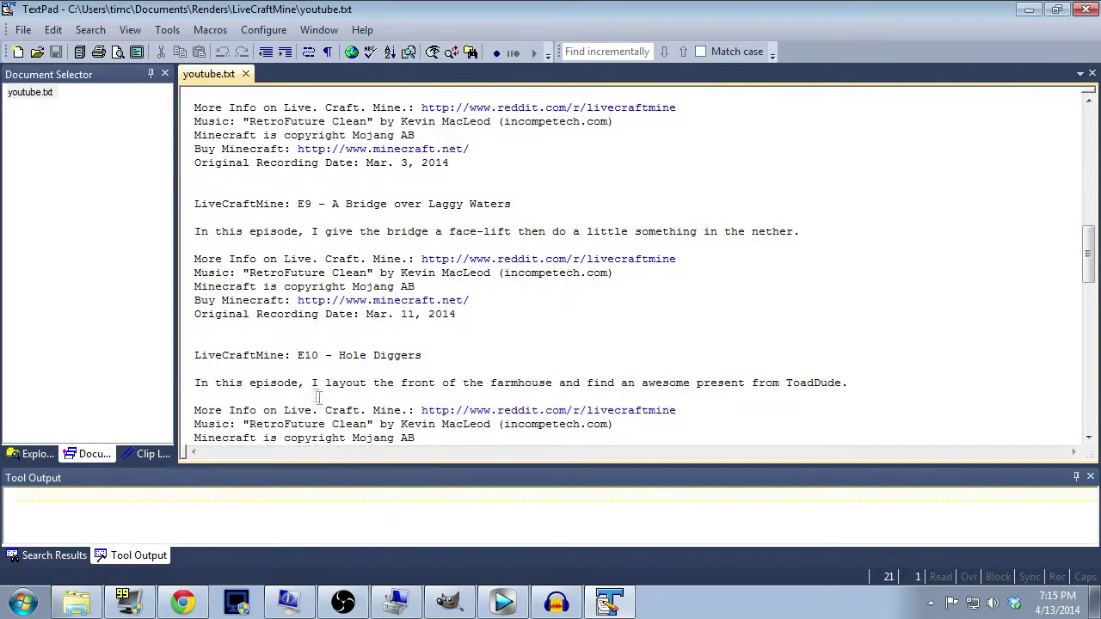
pyautogui.scroll(-6, 349, 371)
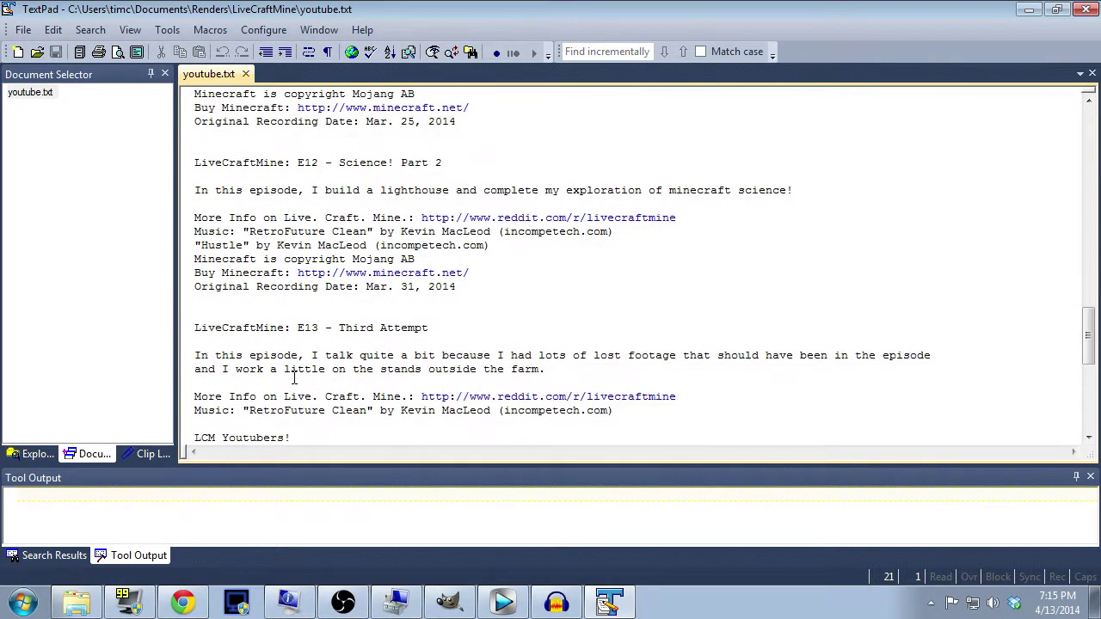
pyautogui.scroll(-4, 342, 378)
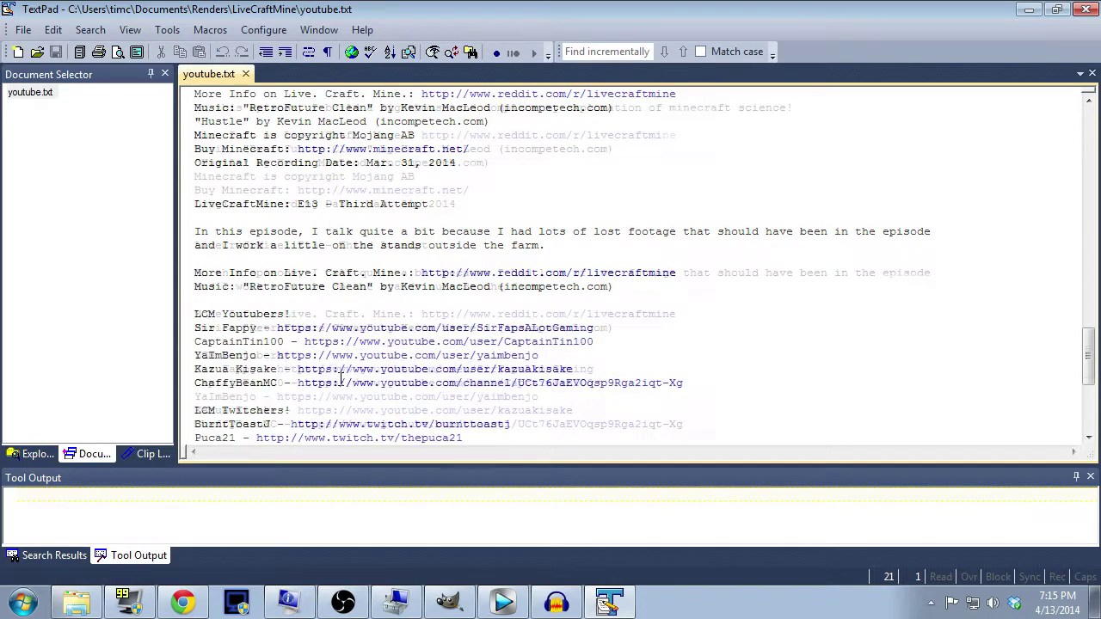
pyautogui.scroll(20, 284, 422)
pyautogui.click(1025, 10)
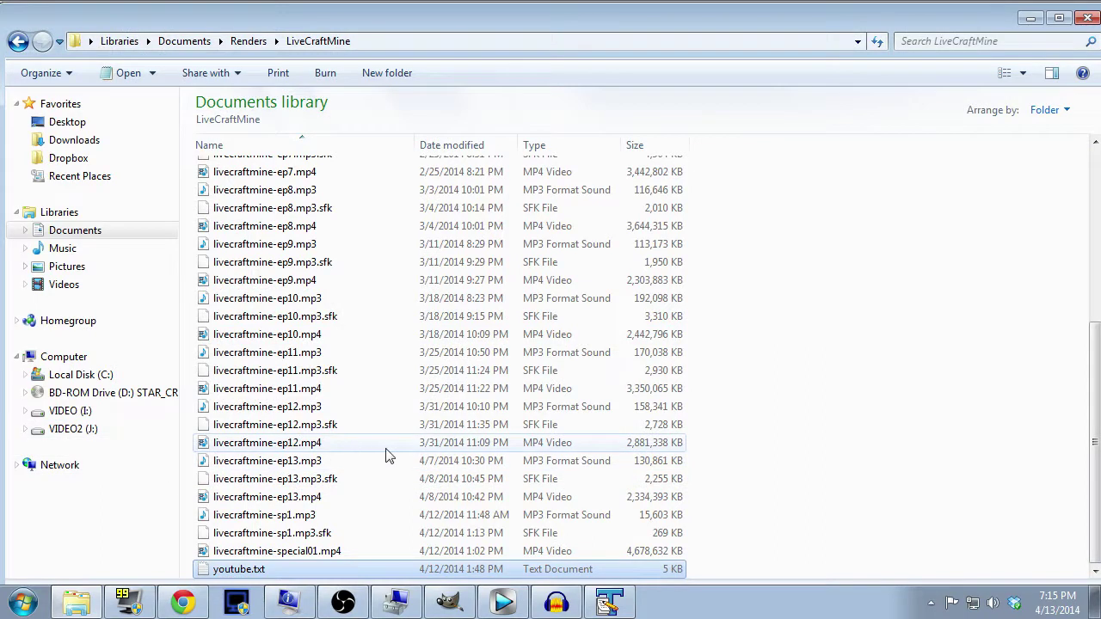
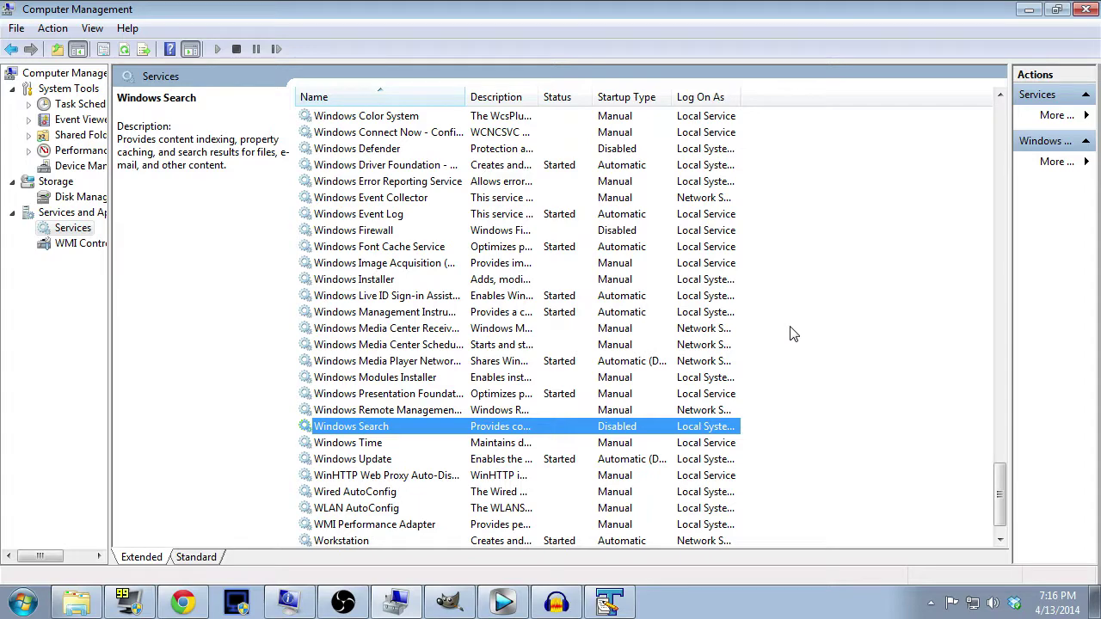
# Close Computer Management, switch to Fraps and review its movie capture settings.
pyautogui.click(1085, 10)
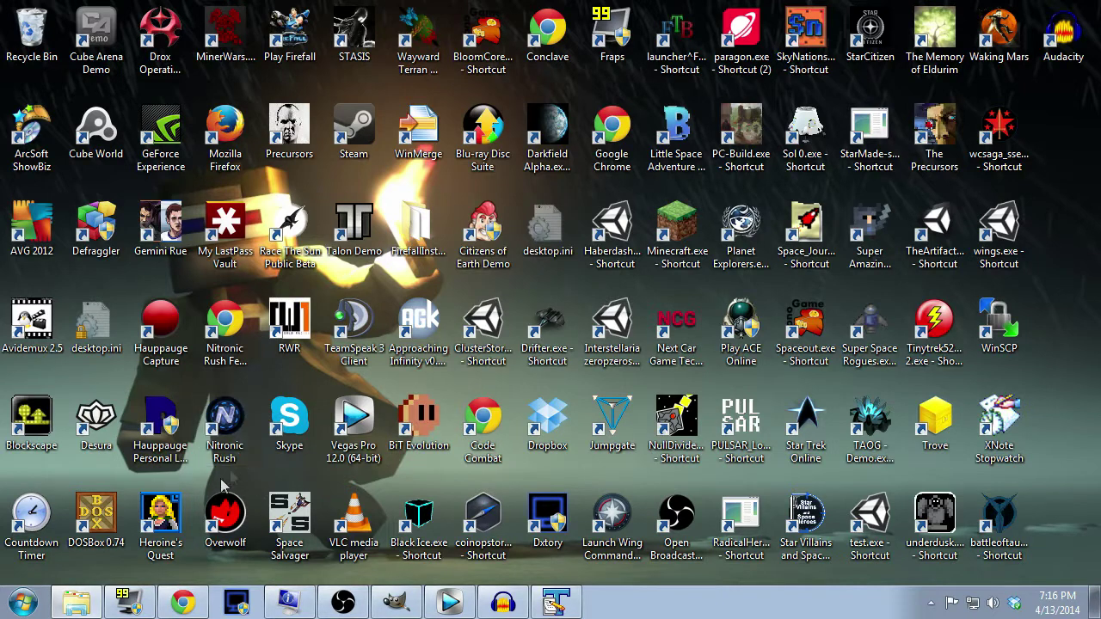
pyautogui.click(129, 602)
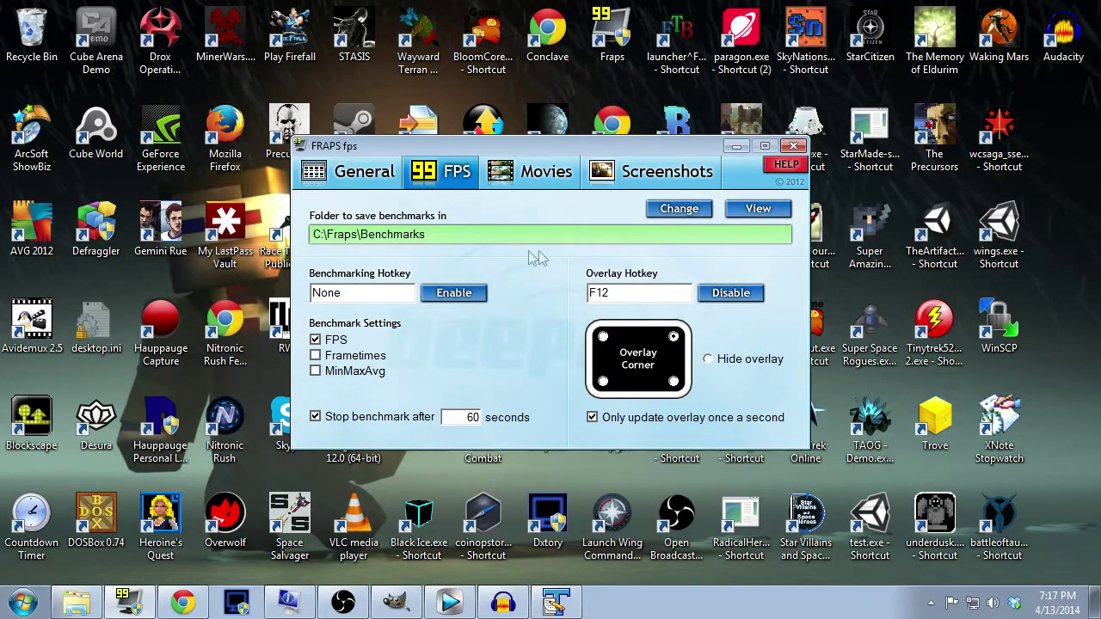
pyautogui.click(513, 176)
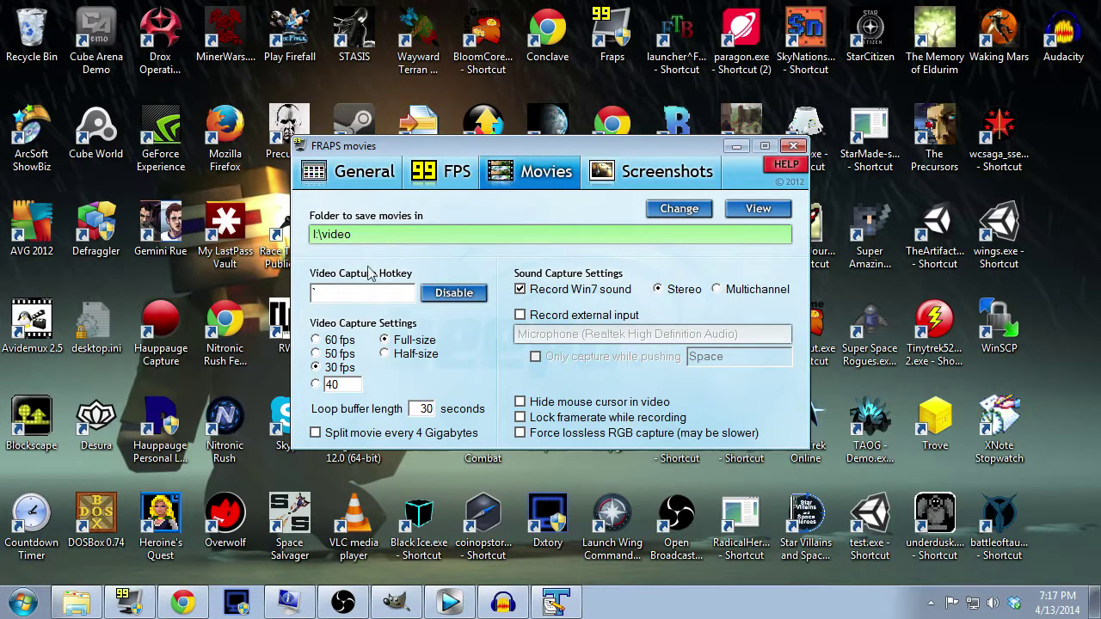
# Switch to Windows Explorer, check the VIDEO2 (J:) drive and the video folder on VIDEO (I:), leaving Fraps and Explorer minimized.
pyautogui.hotkey('alt', 'Tab')
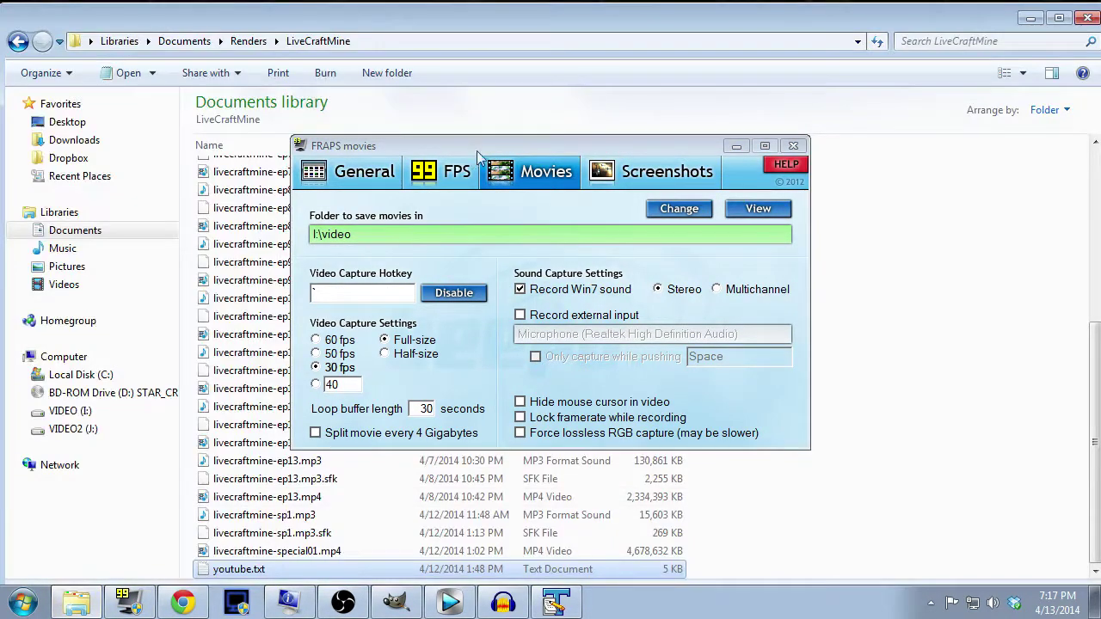
pyautogui.click(734, 149)
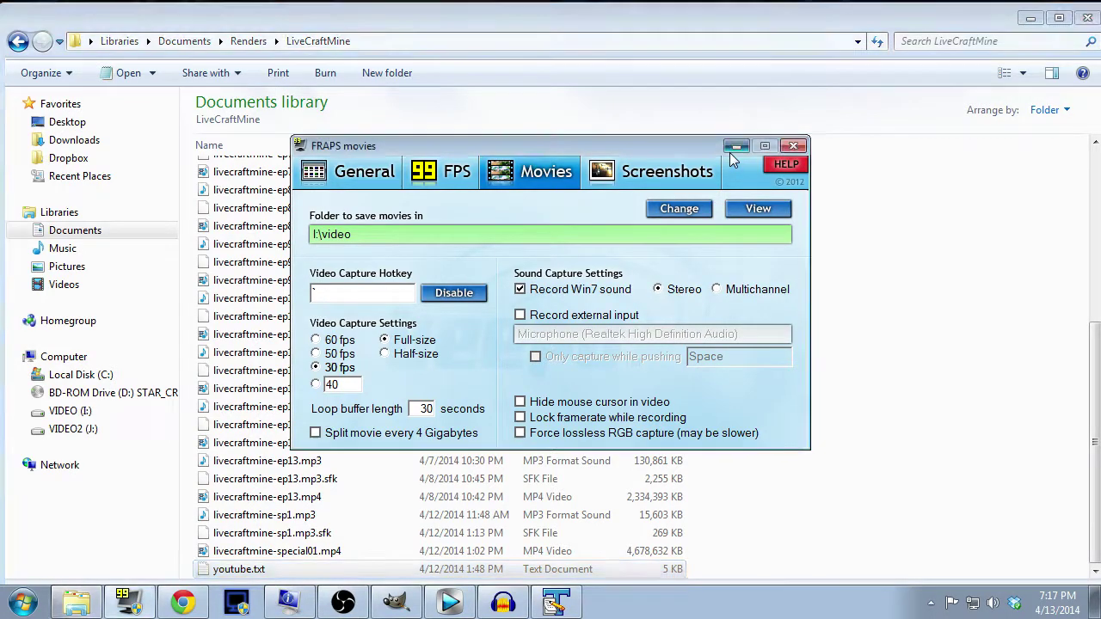
pyautogui.click(76, 428)
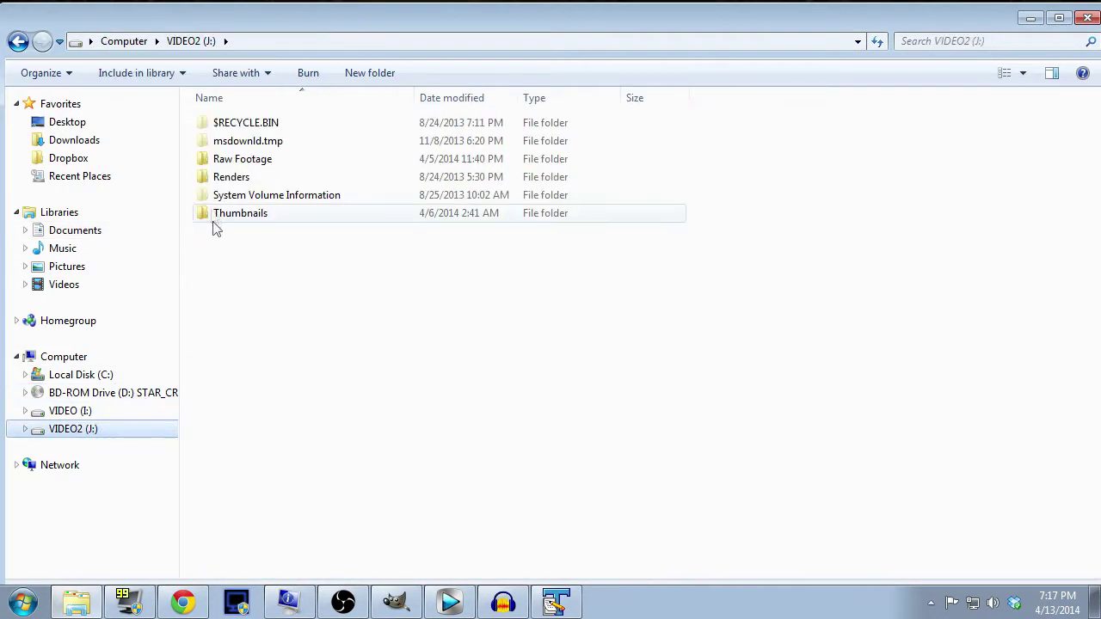
pyautogui.click(84, 414)
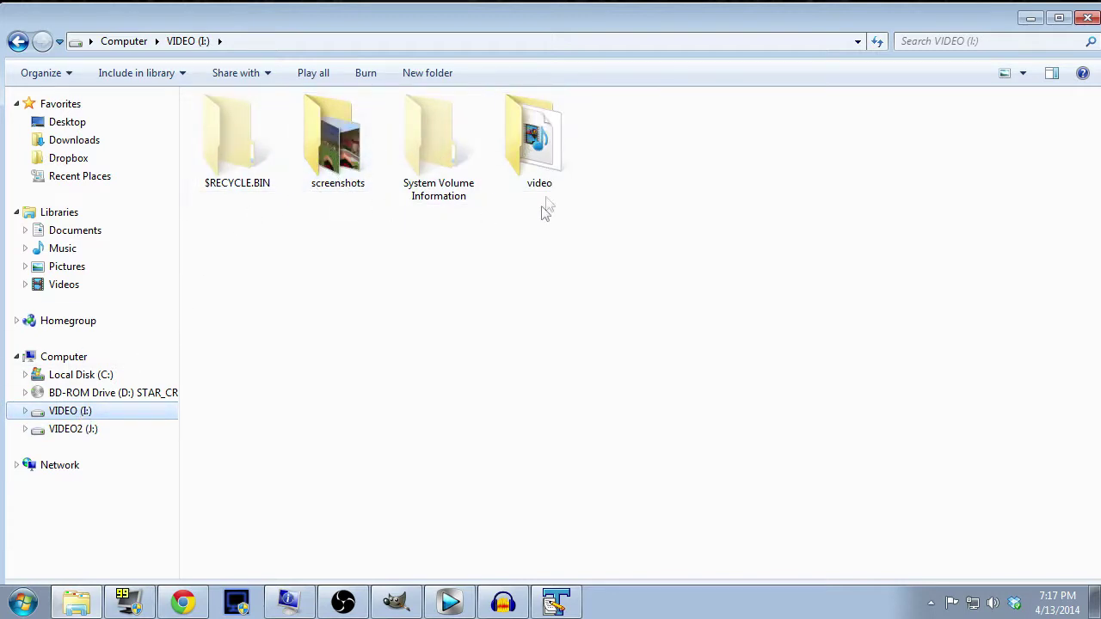
pyautogui.doubleClick(526, 160)
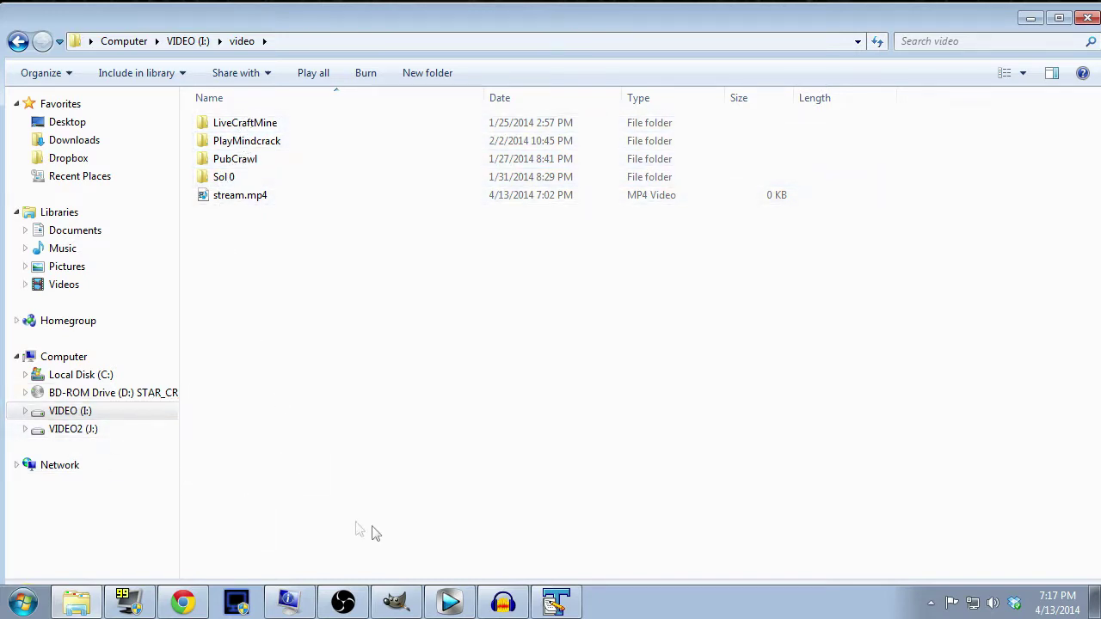
pyautogui.click(1030, 17)
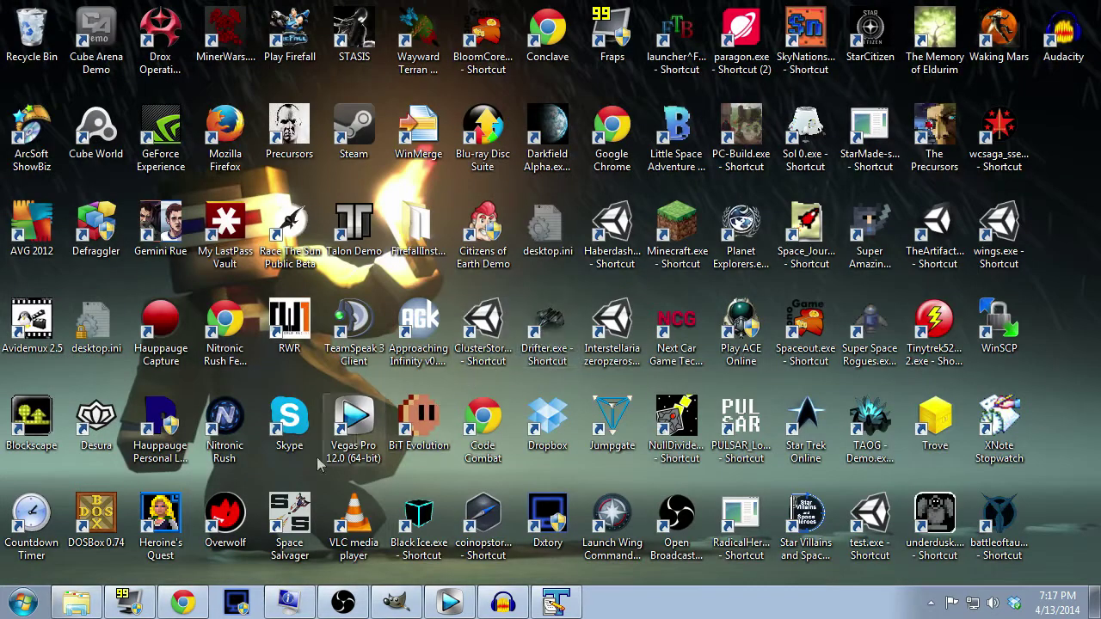
# Bring Fraps back up, review its screenshot capture settings, and minimize it.
pyautogui.click(131, 597)
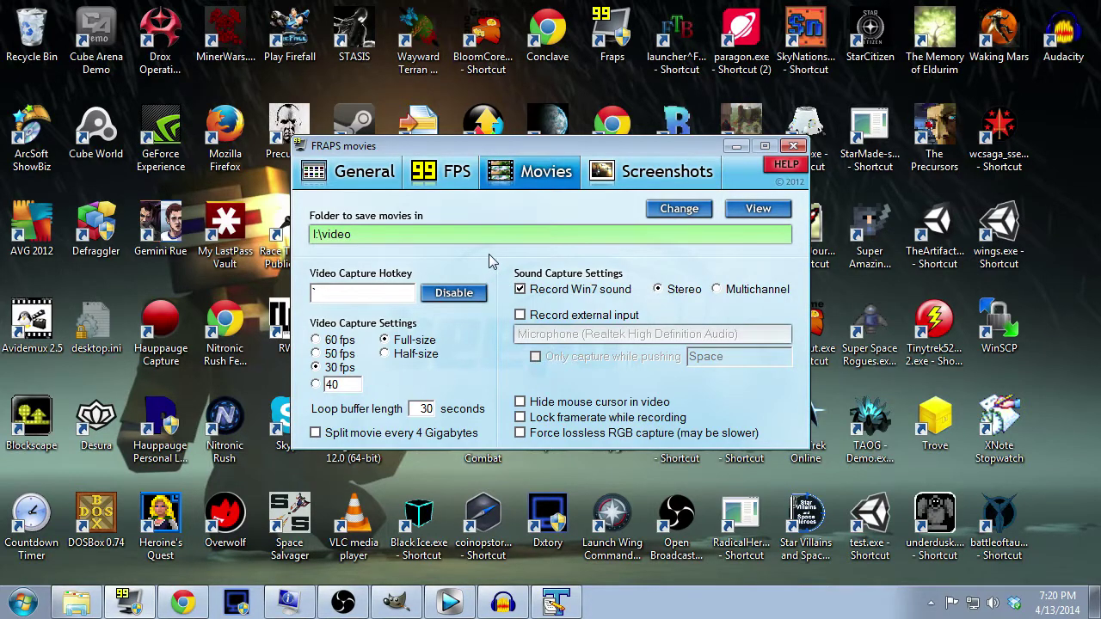
pyautogui.click(626, 174)
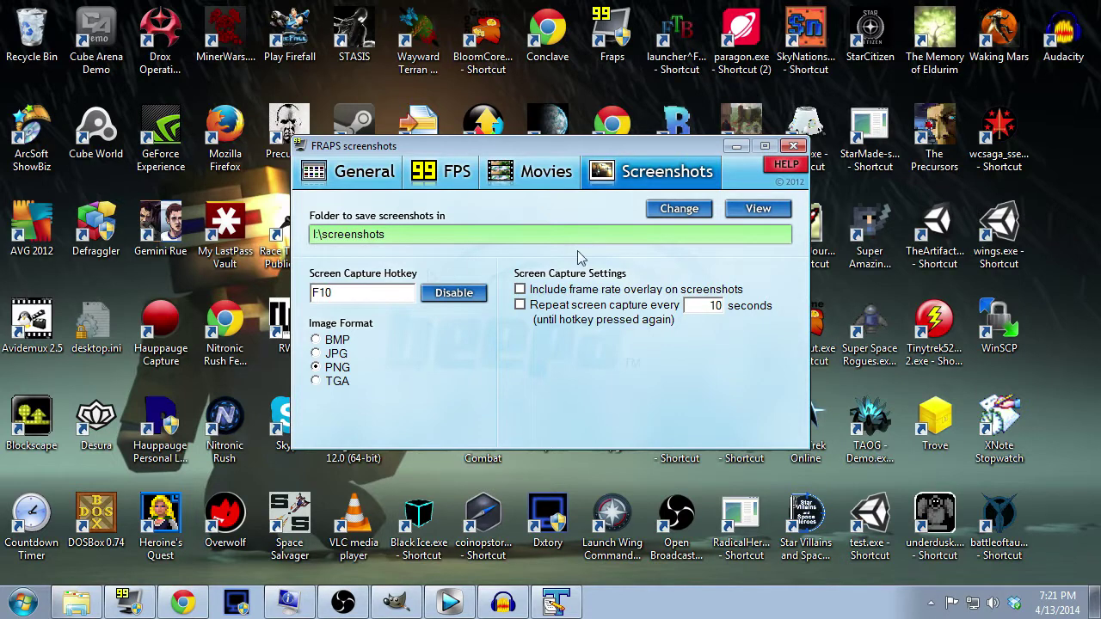
pyautogui.click(737, 148)
# Restore Dxtory from the notification area and move its window away from the screen edge.
pyautogui.click(930, 603)
pyautogui.doubleClick(888, 528)
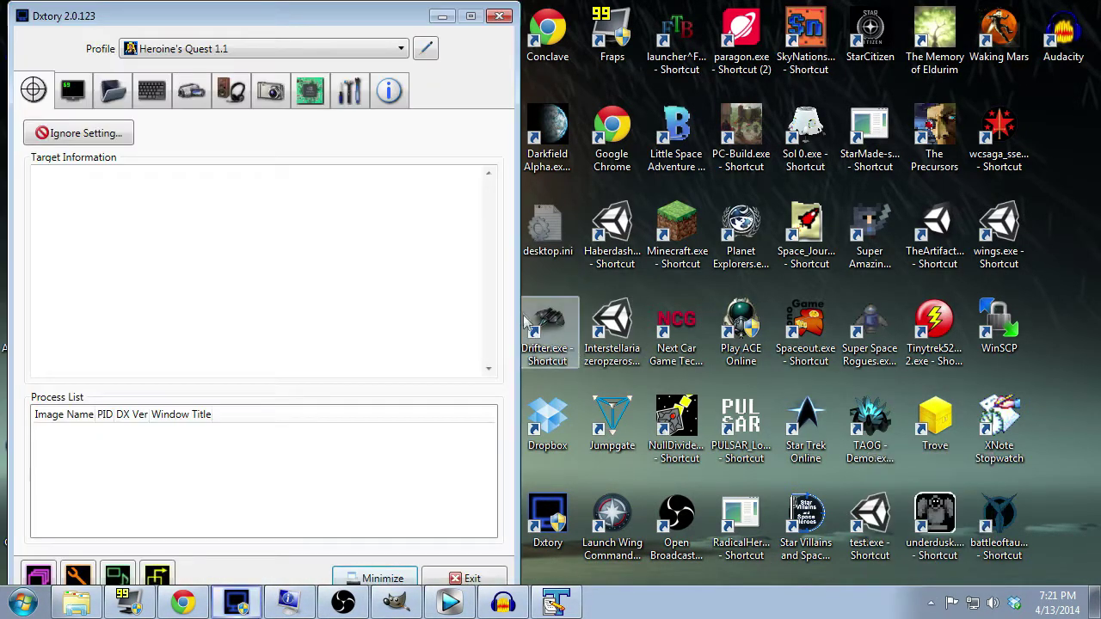
pyautogui.moveTo(307, 26); pyautogui.dragTo(444, 28)
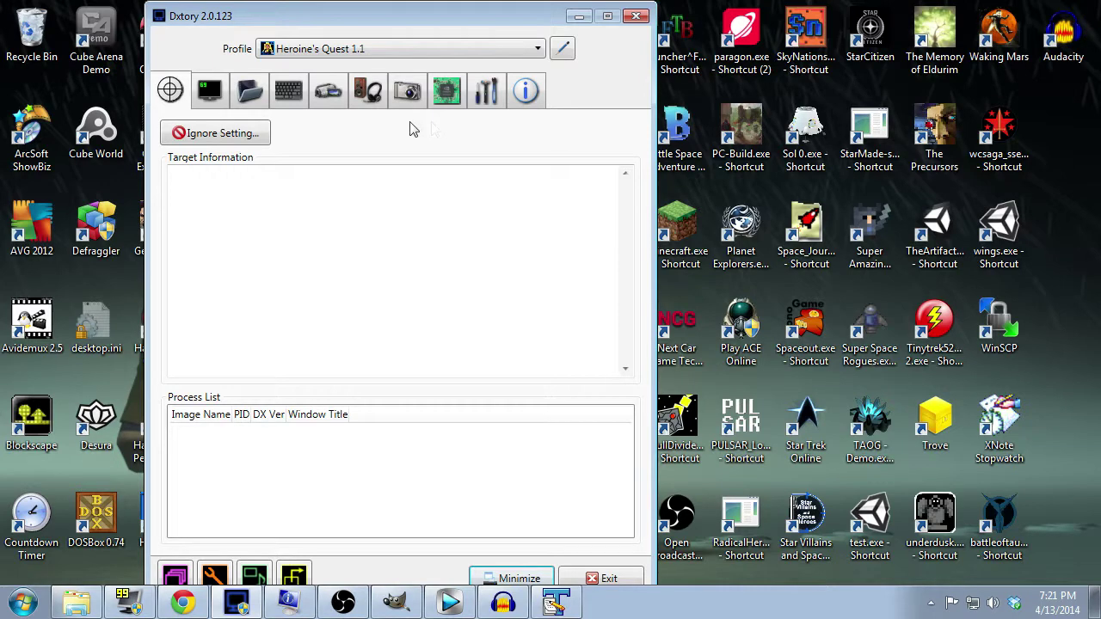
# Review Dxtory's overlay, folder, hotkey and movie settings for the Heroine's Quest 1.1 profile.
pyautogui.click(210, 92)
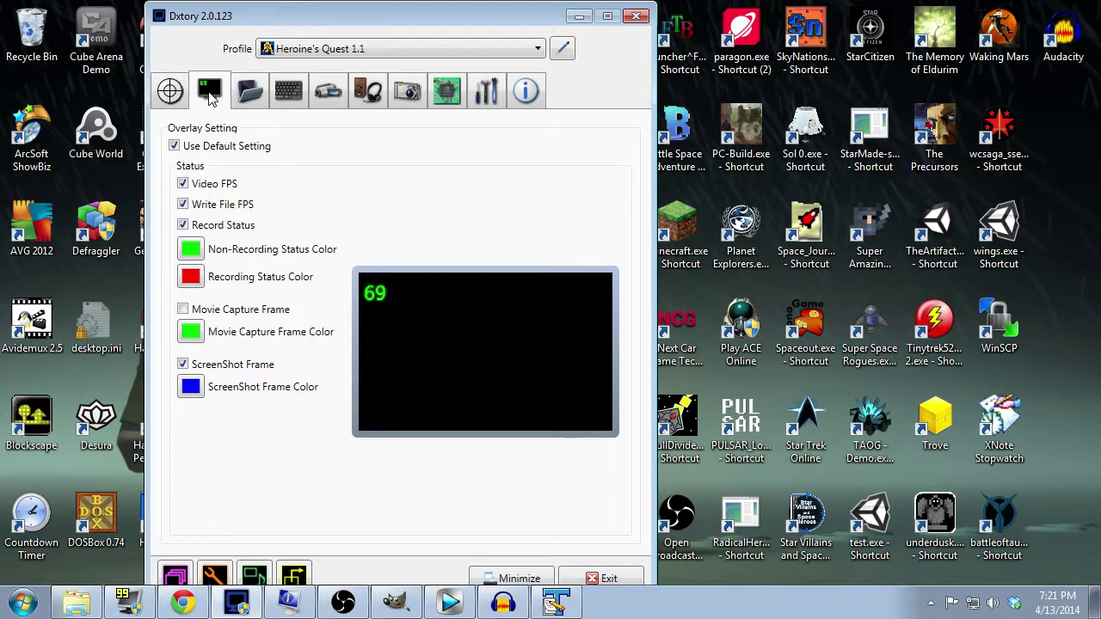
pyautogui.click(249, 99)
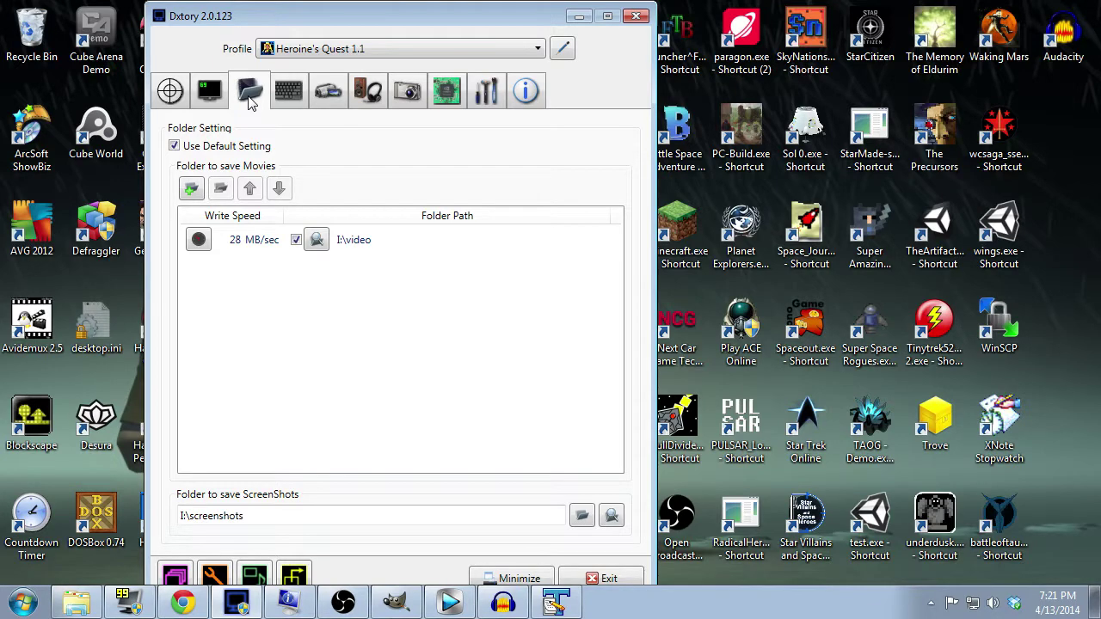
pyautogui.click(294, 100)
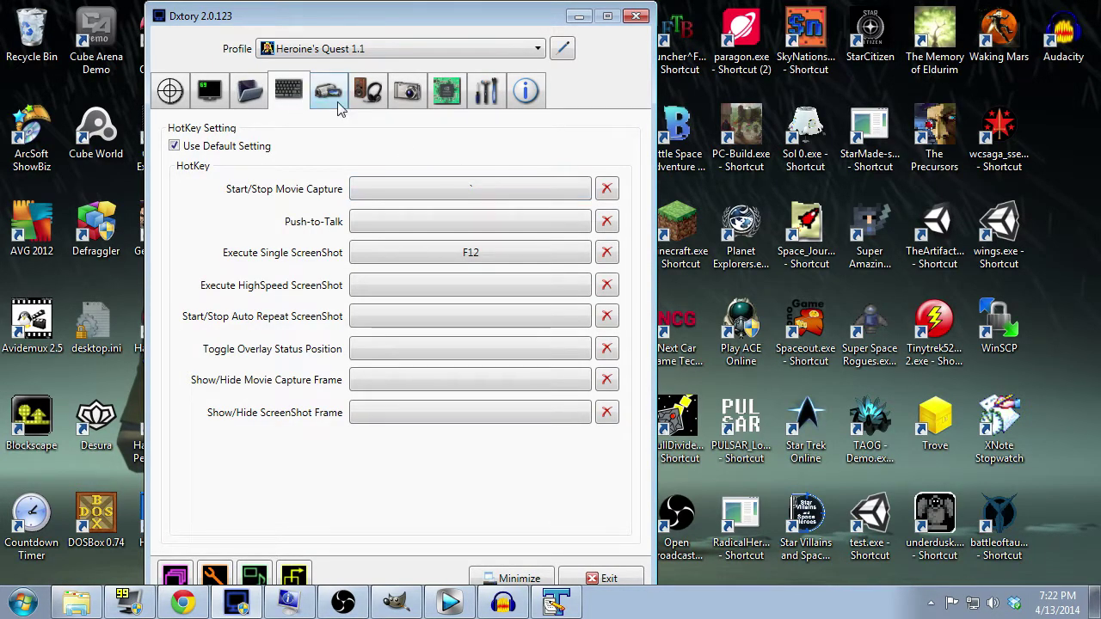
pyautogui.click(329, 101)
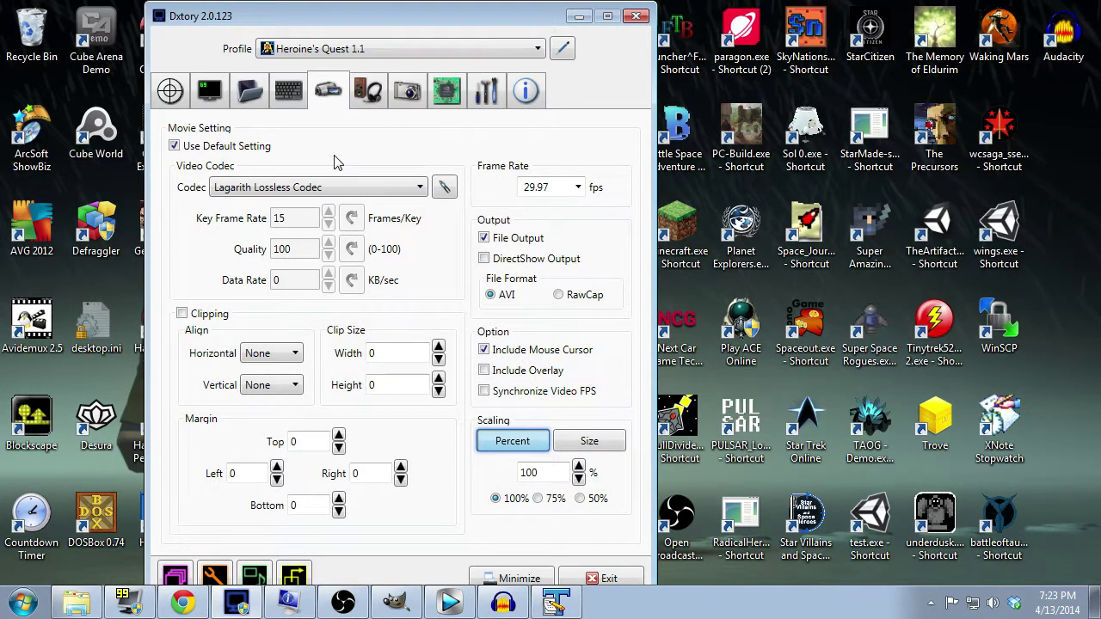
# Show Dxtory's audio settings, add a second audio track, and remove it again.
pyautogui.click(365, 92)
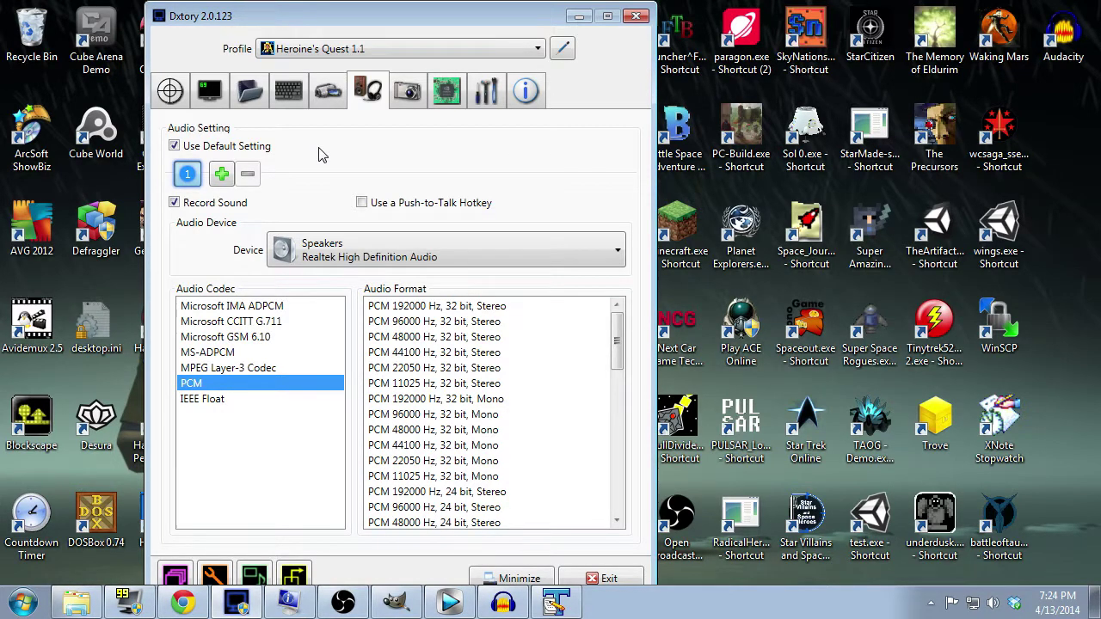
pyautogui.click(221, 175)
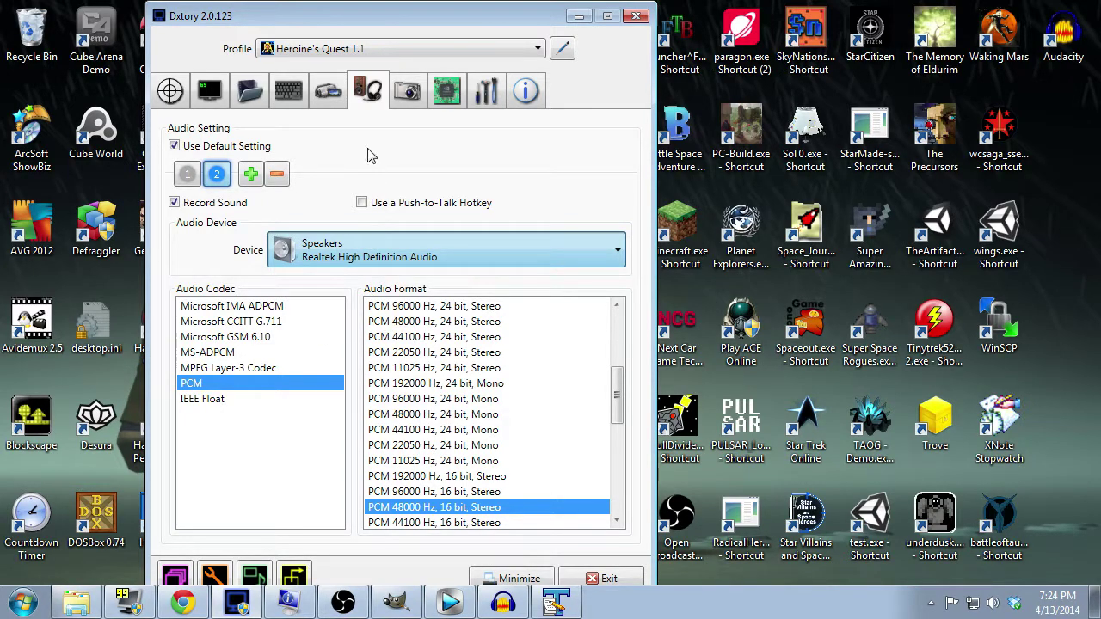
pyautogui.click(277, 173)
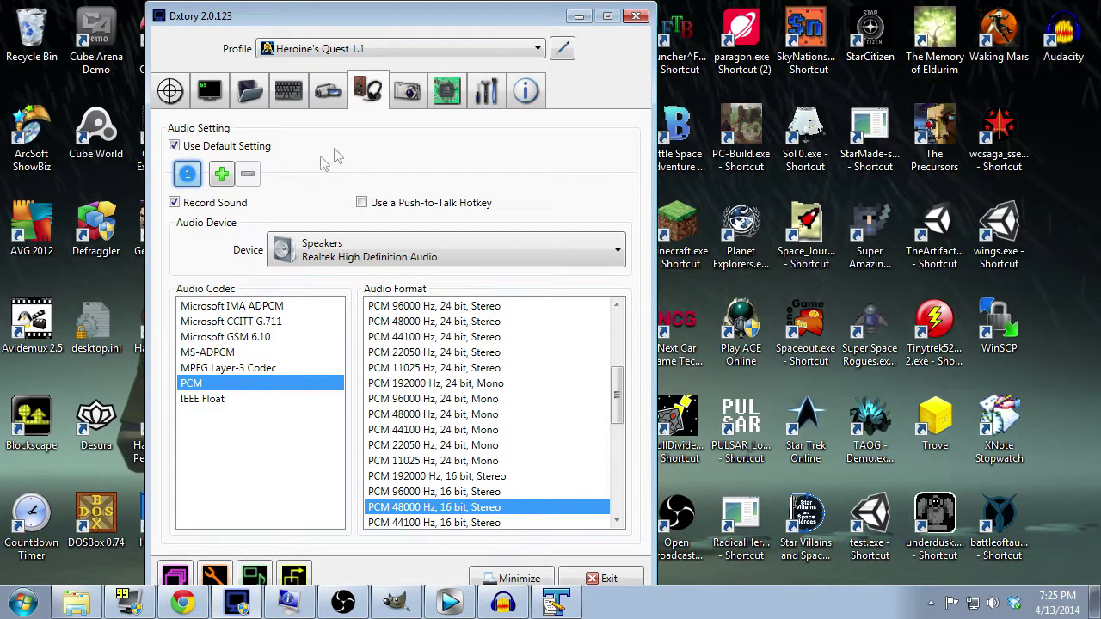
# Review Dxtory's screenshot, advanced and global settings and its license information, and minimize Dxtory.
pyautogui.click(409, 96)
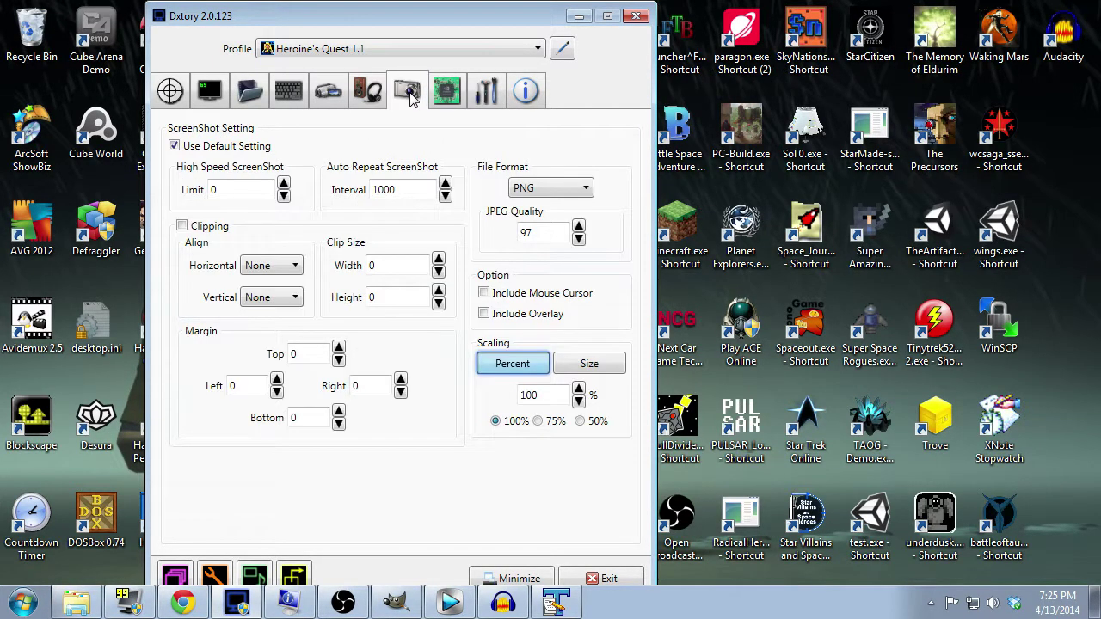
pyautogui.click(447, 94)
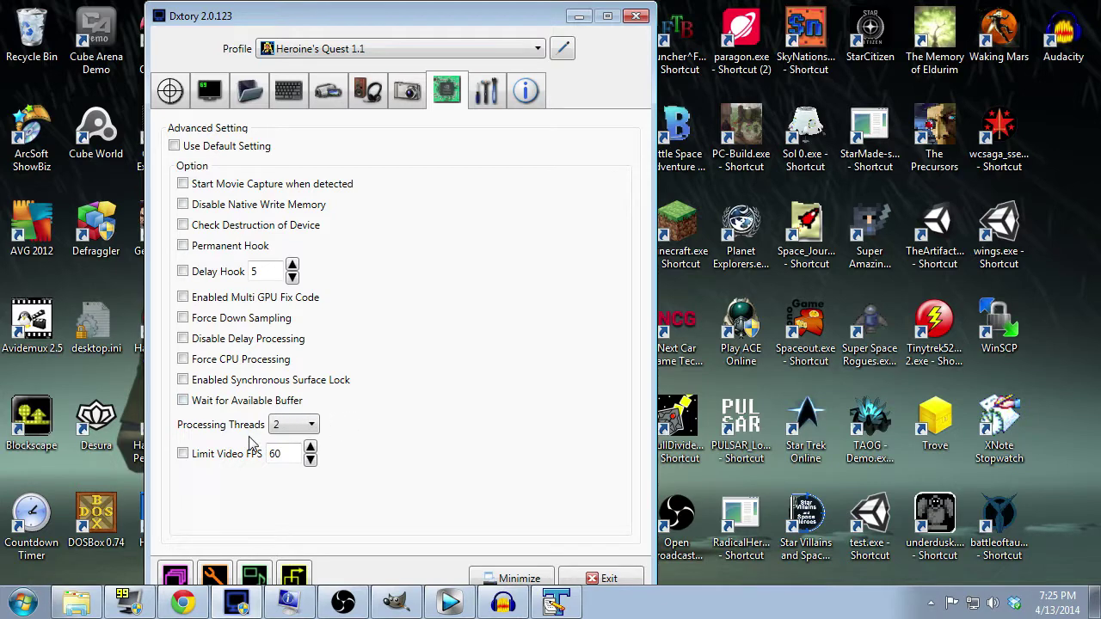
pyautogui.click(491, 100)
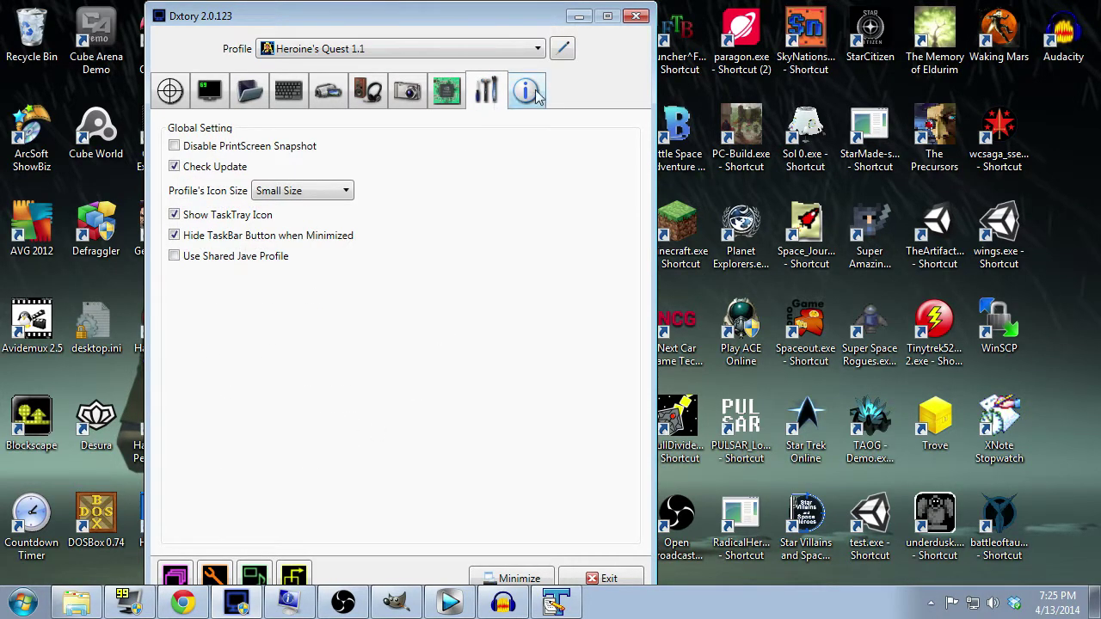
pyautogui.click(533, 94)
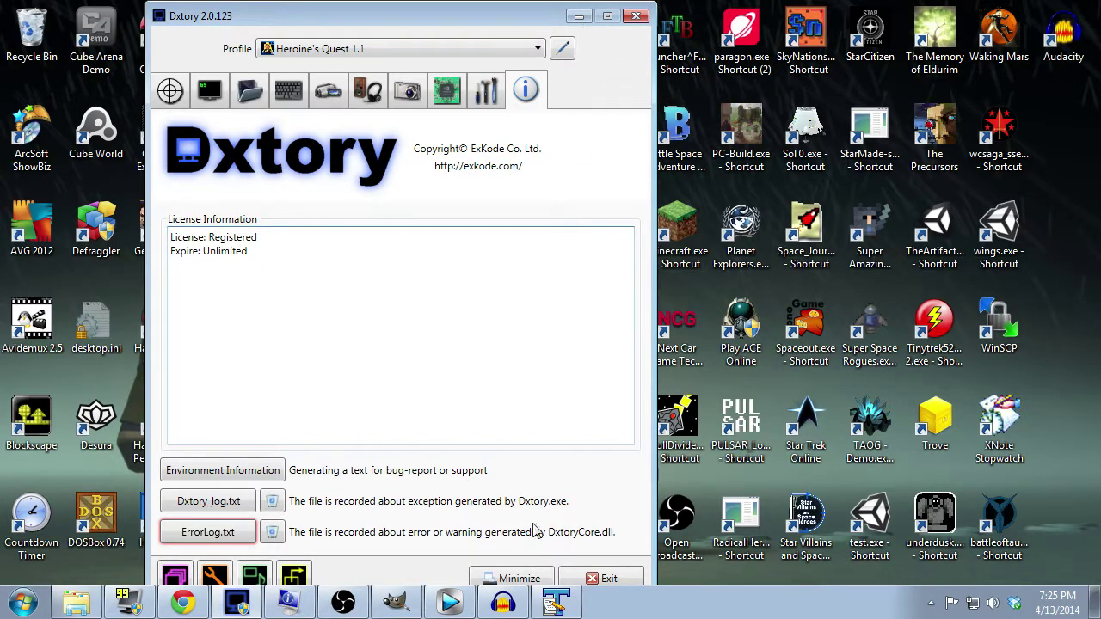
pyautogui.click(519, 579)
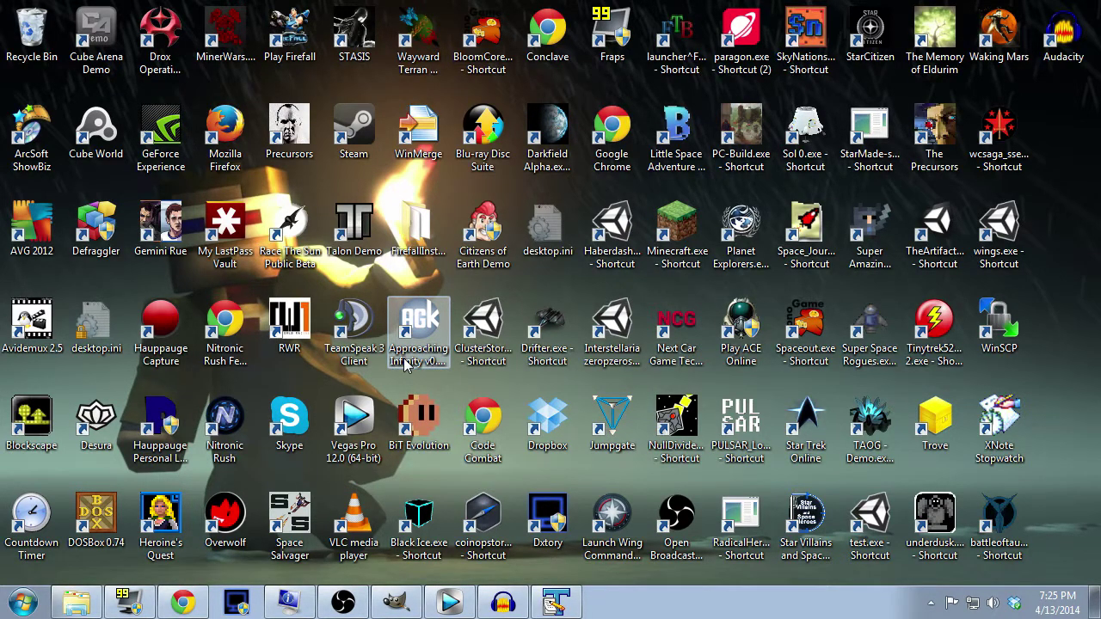
# Switch to Open Broadcaster Software, open its settings and move the dialog so the general options can be viewed.
pyautogui.click(344, 602)
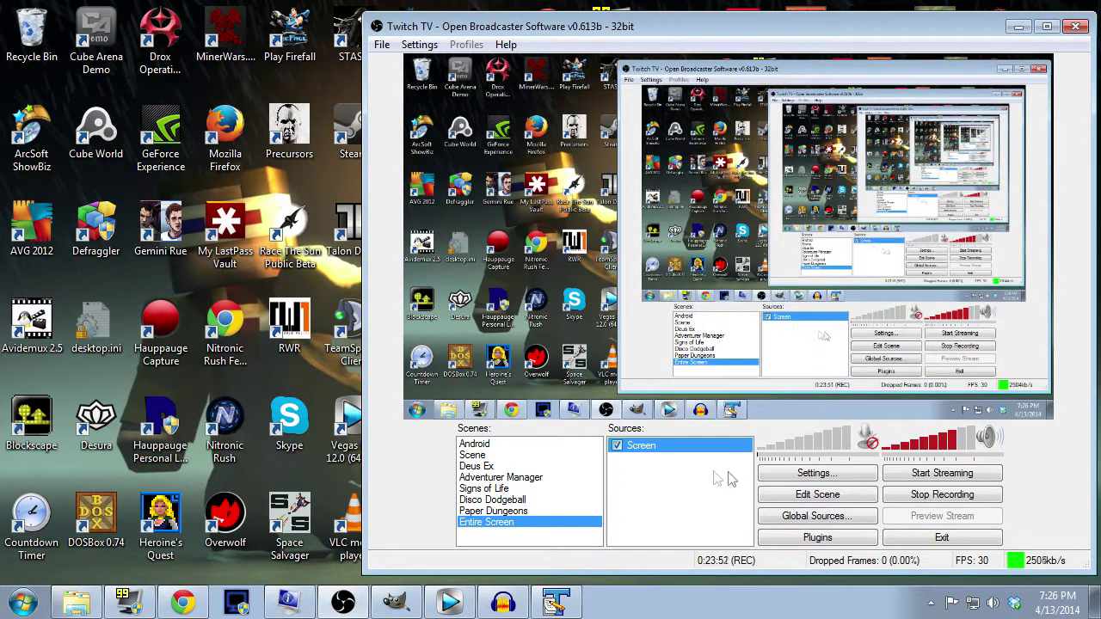
pyautogui.click(801, 478)
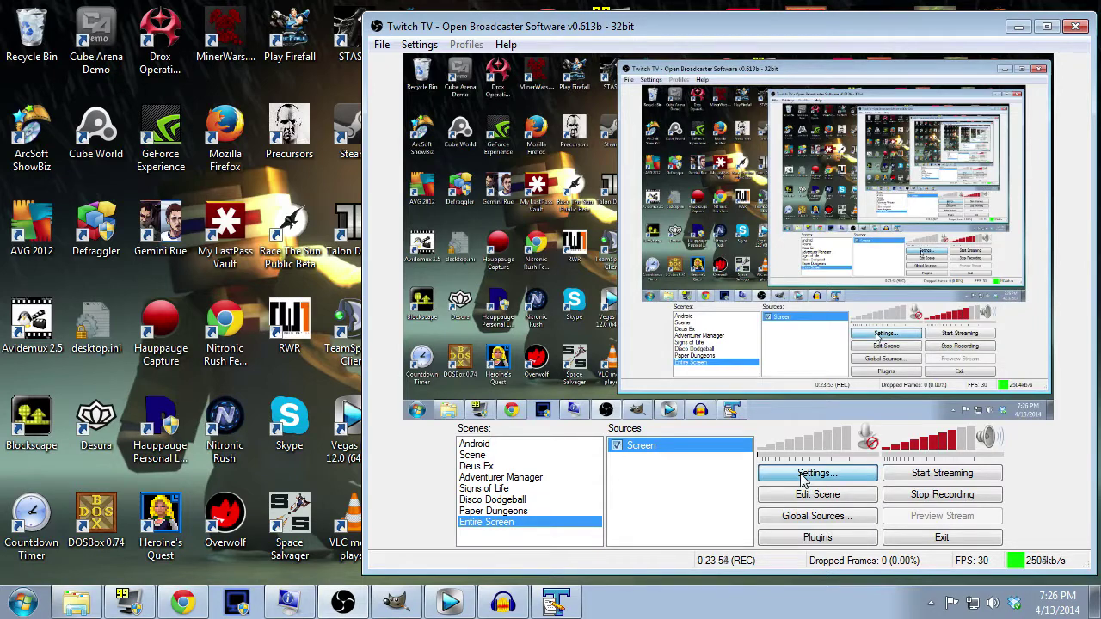
pyautogui.moveTo(756, 18); pyautogui.dragTo(906, 17)
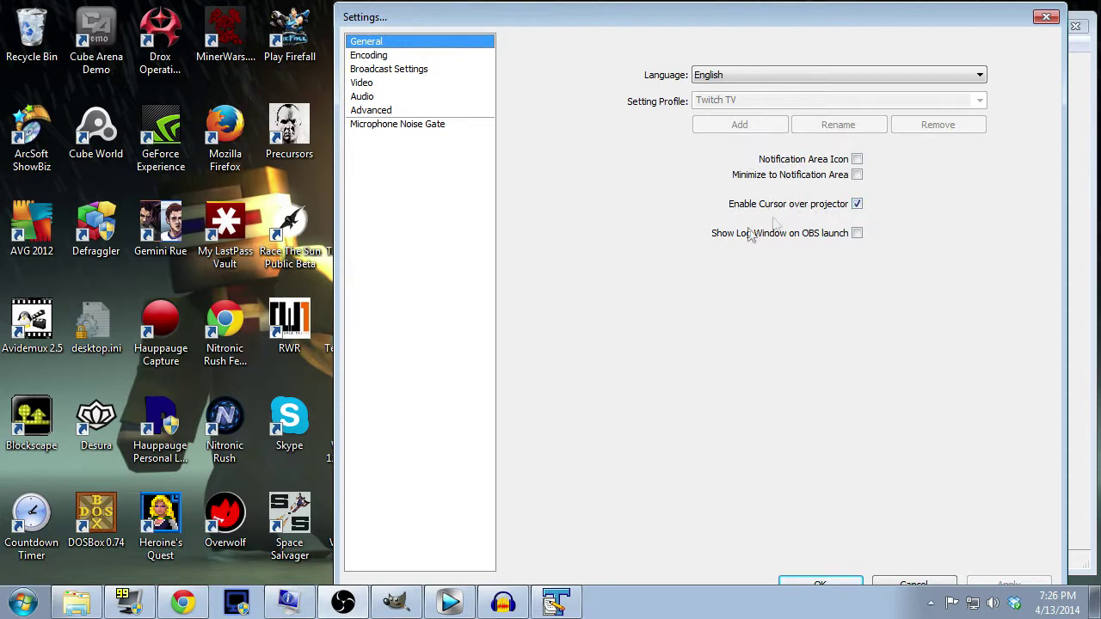
# Review the encoding, broadcast and video settings, including the masked stream key field.
pyautogui.click(384, 57)
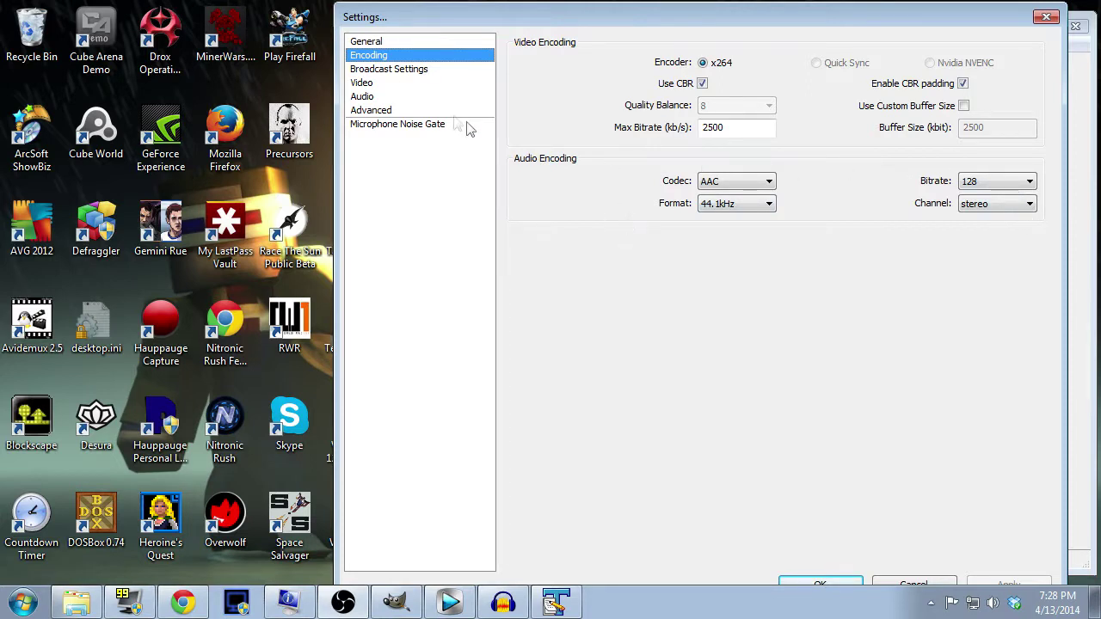
pyautogui.click(391, 75)
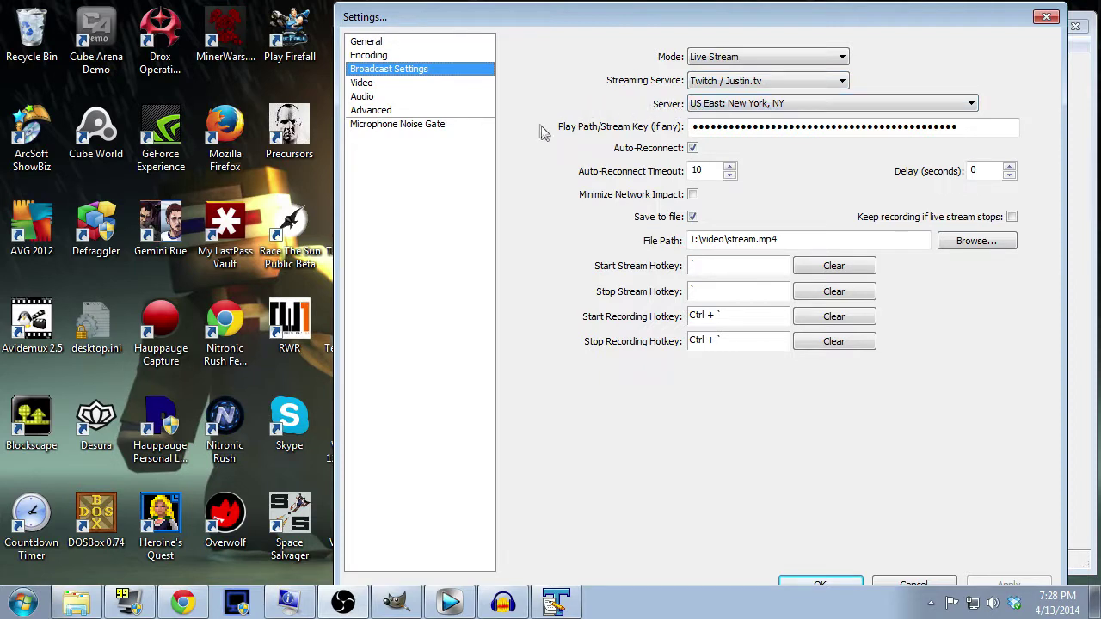
pyautogui.click(958, 126)
pyautogui.click(402, 84)
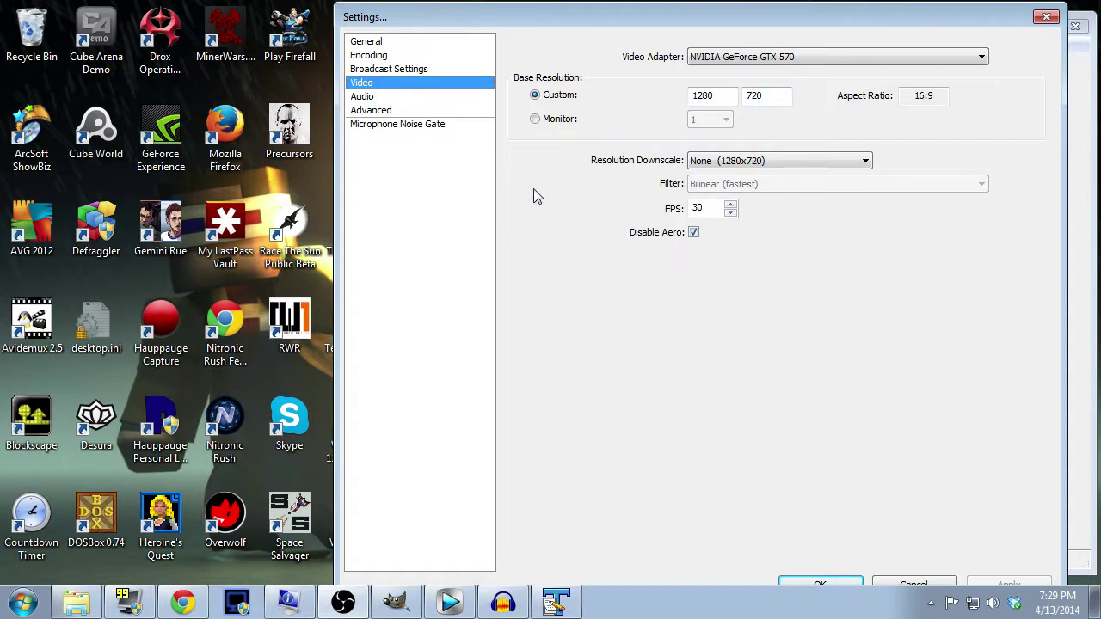
# Show the audio settings and look at the available microphone/auxiliary devices, keeping the selection at Disable.
pyautogui.click(386, 98)
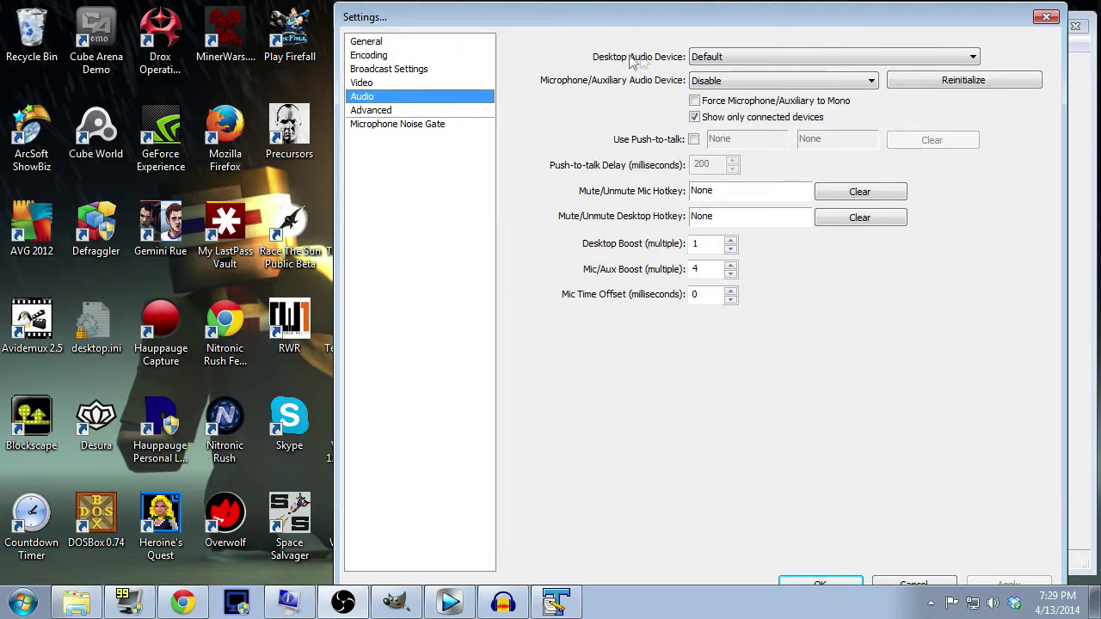
pyautogui.click(742, 82)
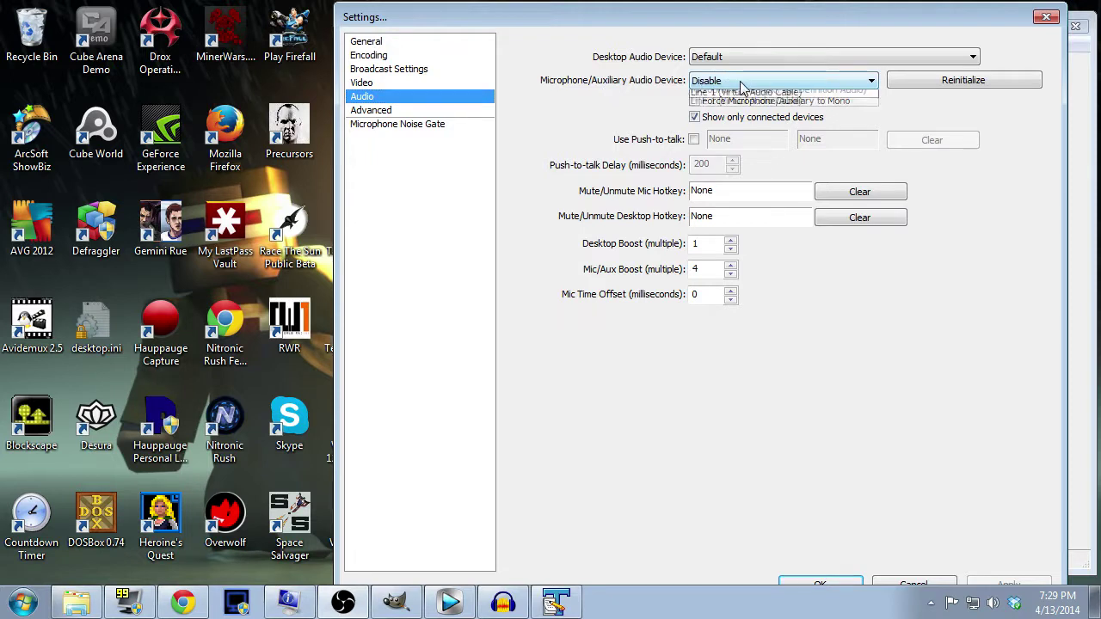
pyautogui.click(535, 136)
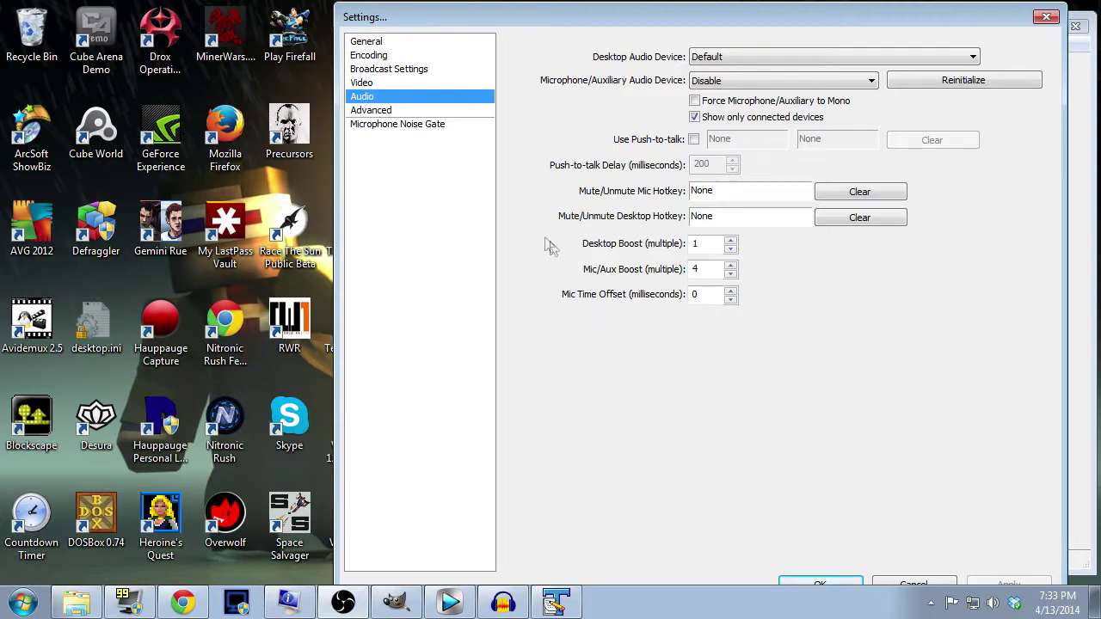
# Review the advanced and microphone noise gate settings, close the settings without saving and minimize Open Broadcaster Software.
pyautogui.click(409, 111)
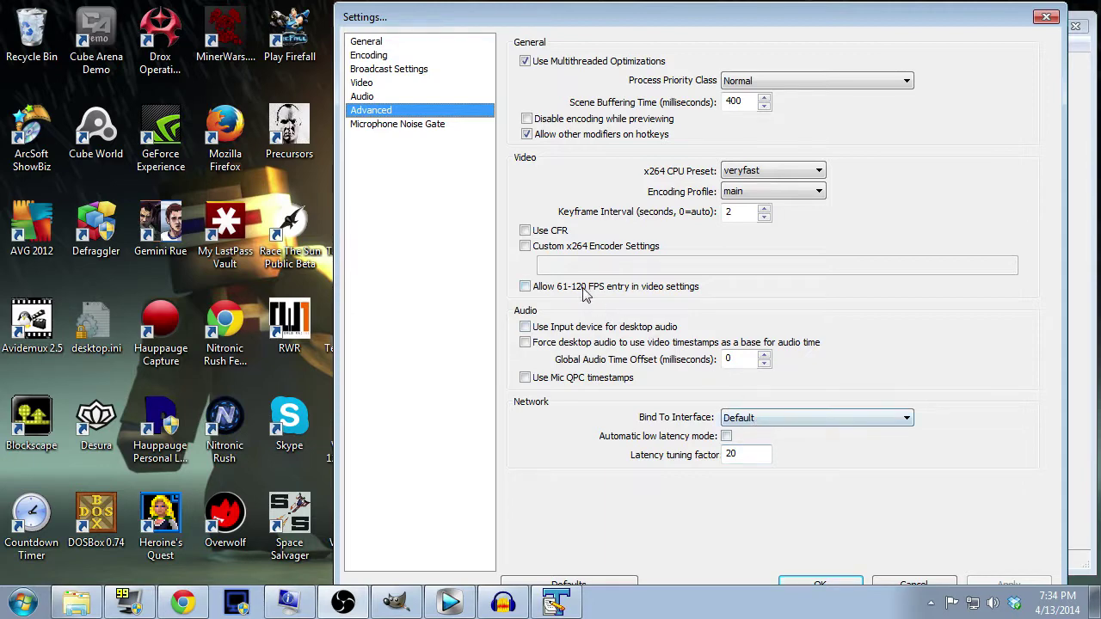
pyautogui.click(427, 126)
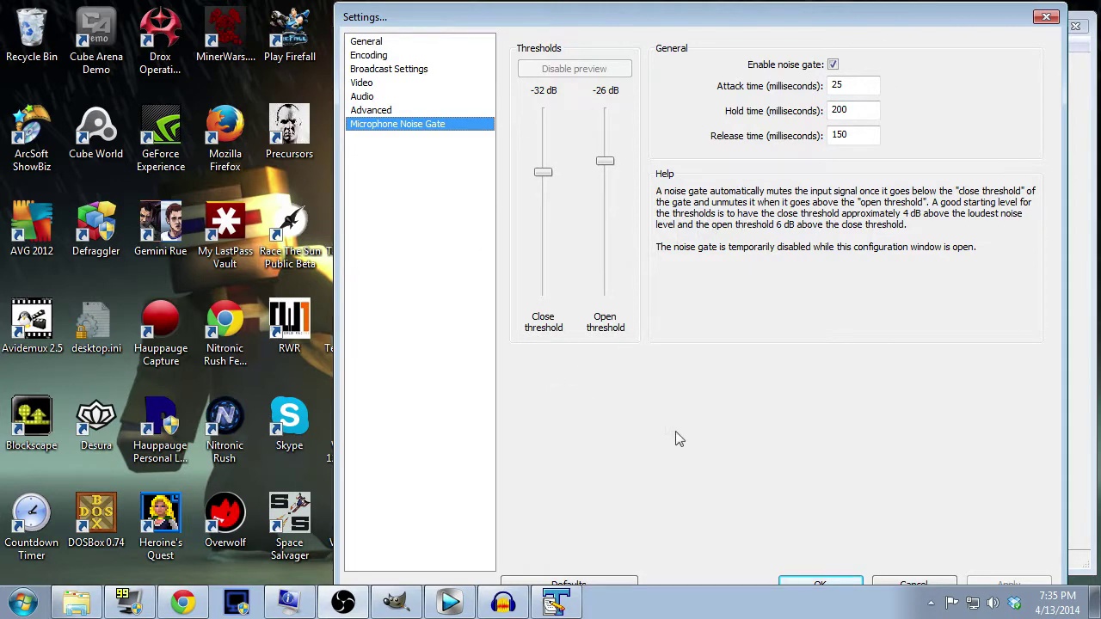
pyautogui.click(920, 585)
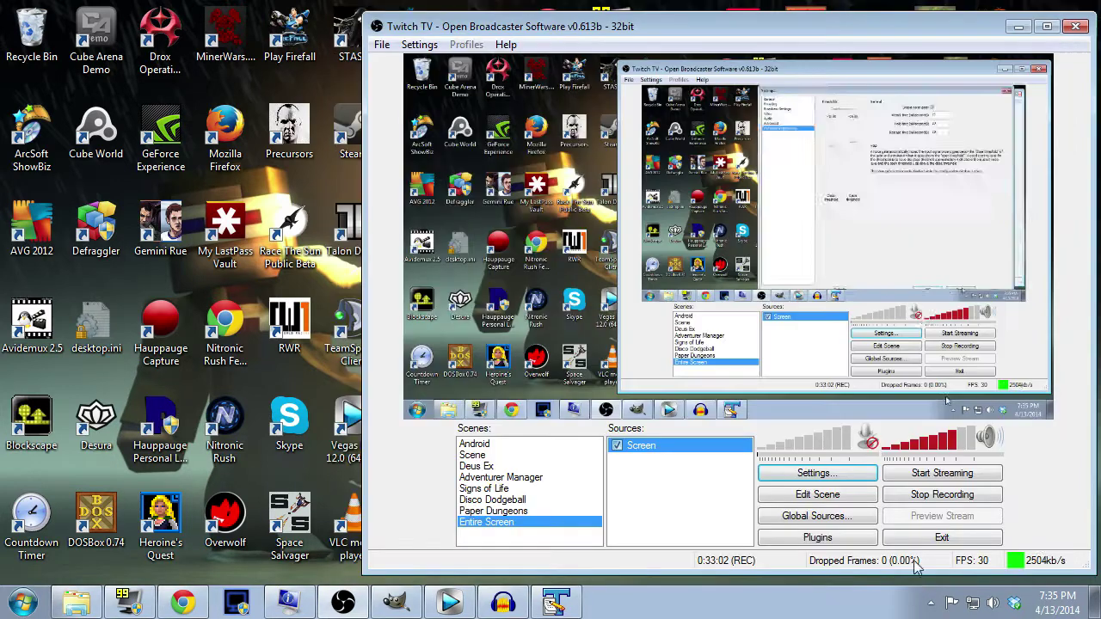
pyautogui.click(1018, 27)
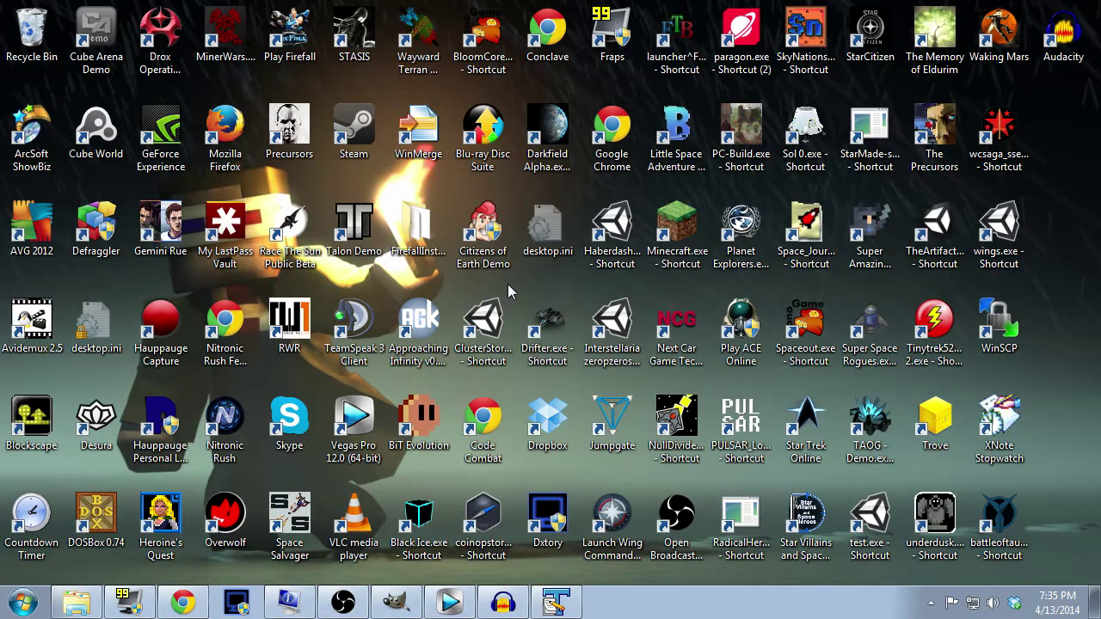
# Switch to Audacity and play the opening seconds of the ftl-ep2 audio track, stopping after about 12.5 seconds.
pyautogui.click(505, 605)
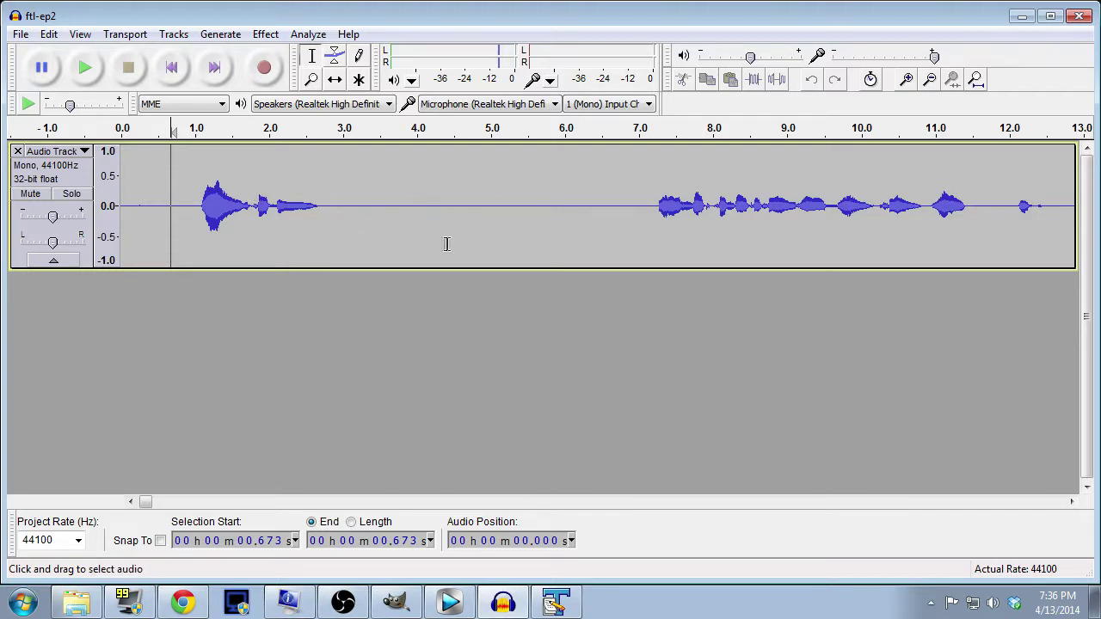
pyautogui.click(83, 73)
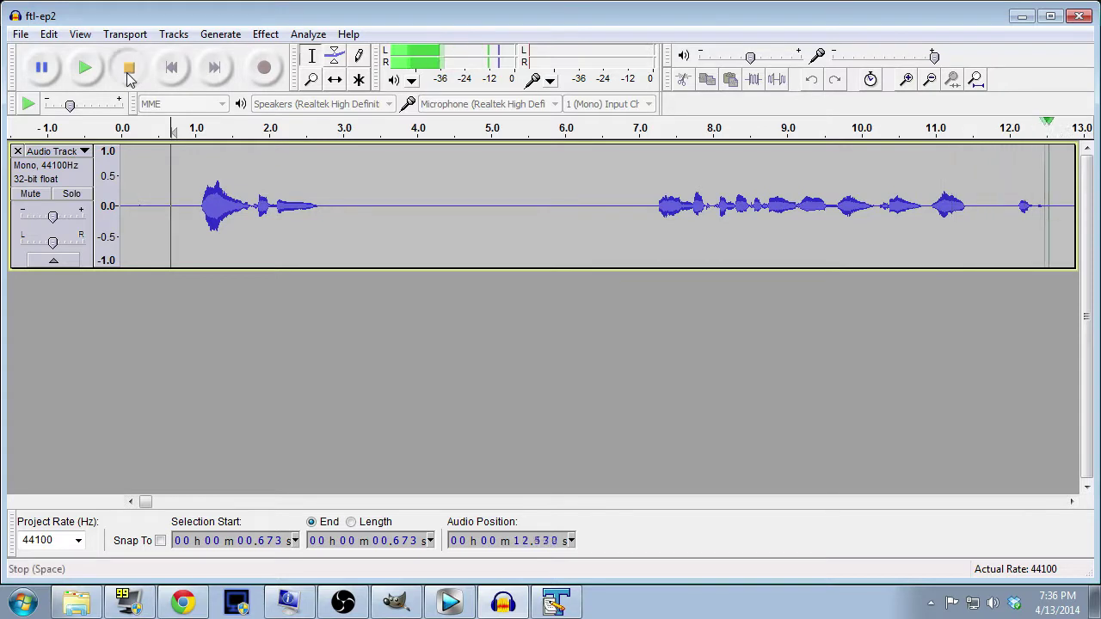
pyautogui.click(129, 76)
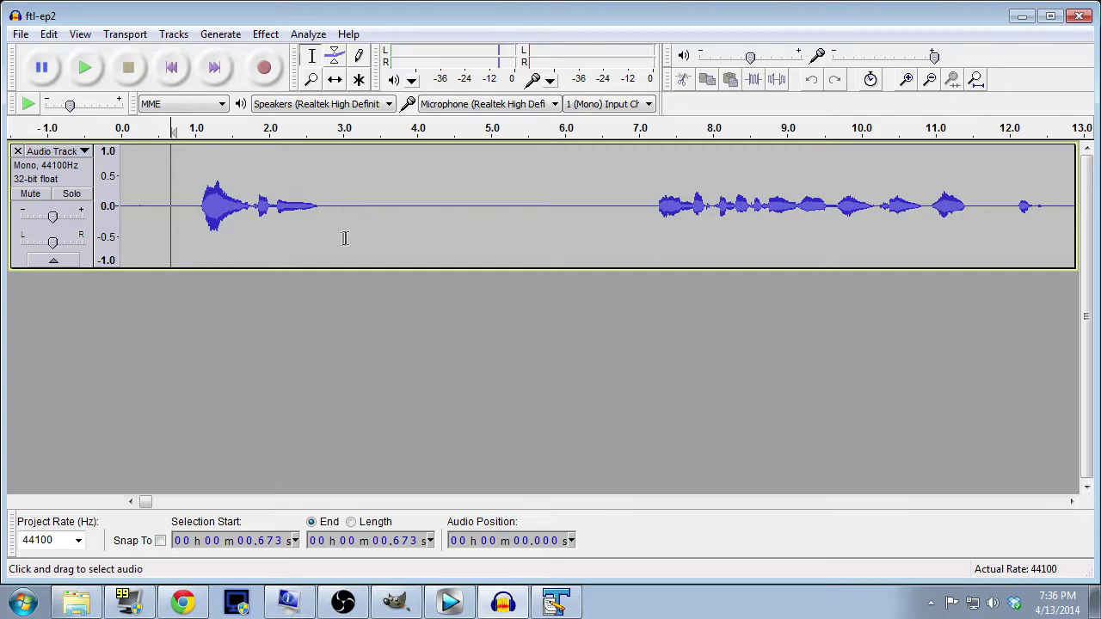
# Capture a noise profile for Noise Removal from the silent stretch between about 2.8 and 7.1 seconds.
pyautogui.moveTo(326, 246); pyautogui.dragTo(643, 239)
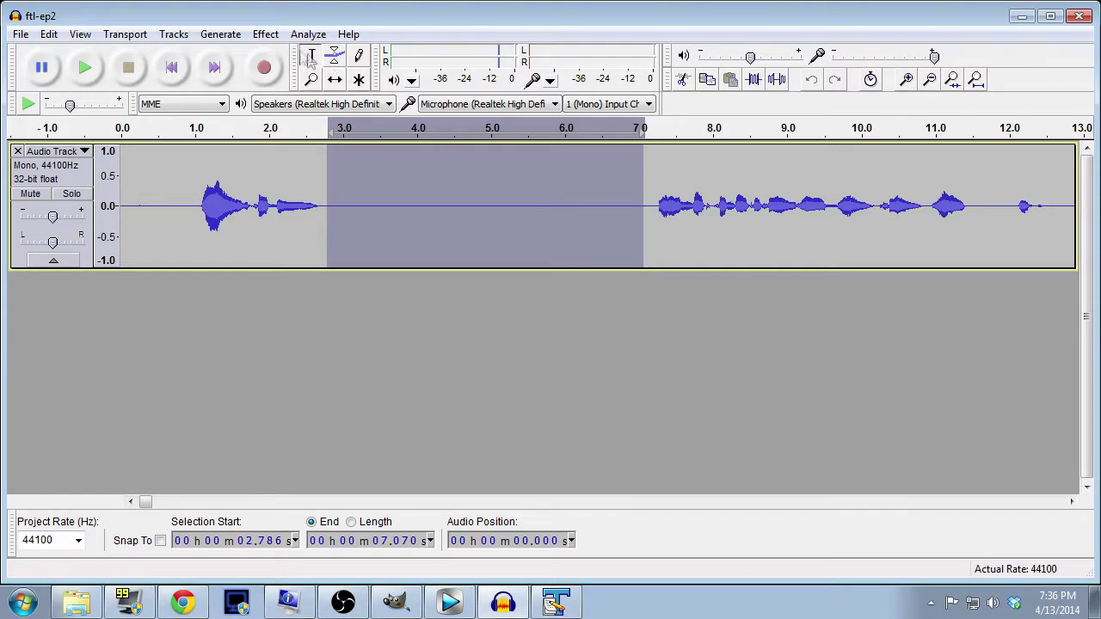
pyautogui.click(268, 36)
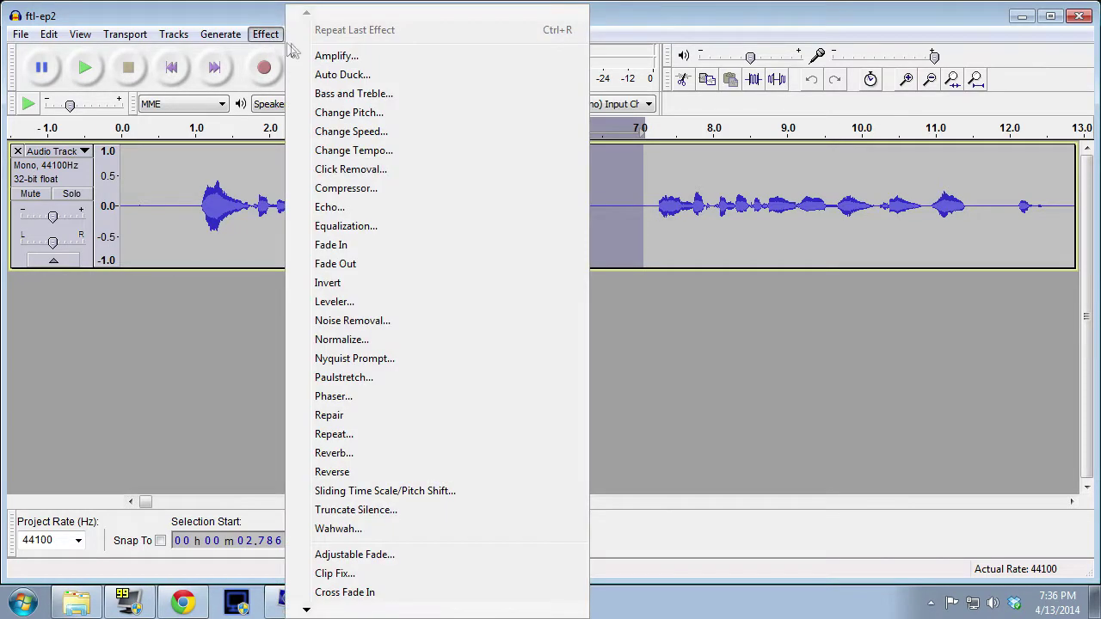
pyautogui.click(386, 321)
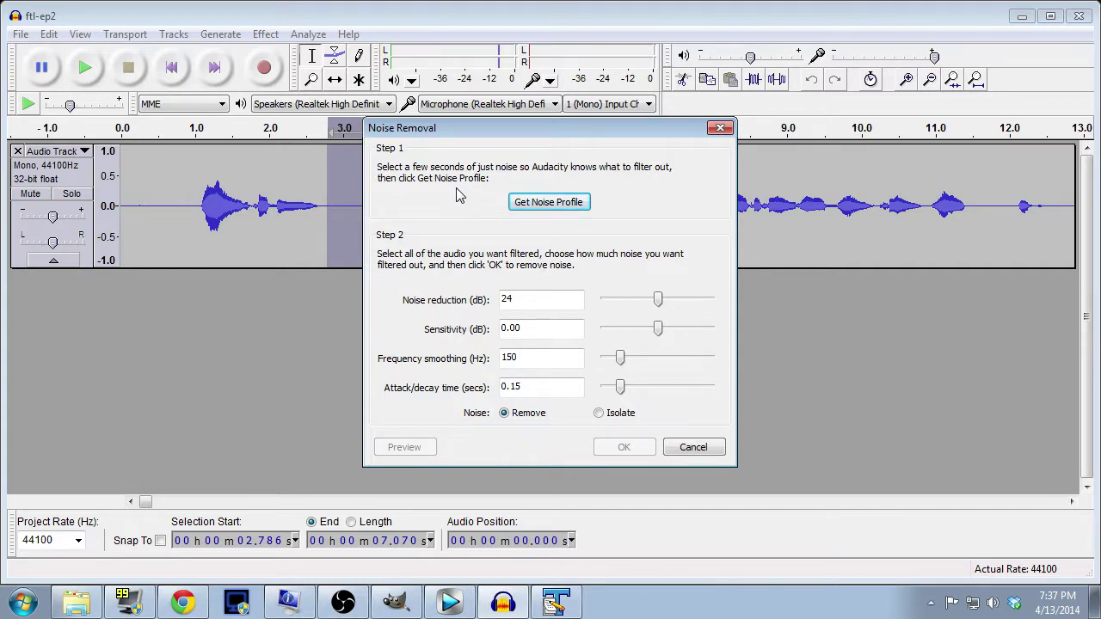
pyautogui.click(556, 201)
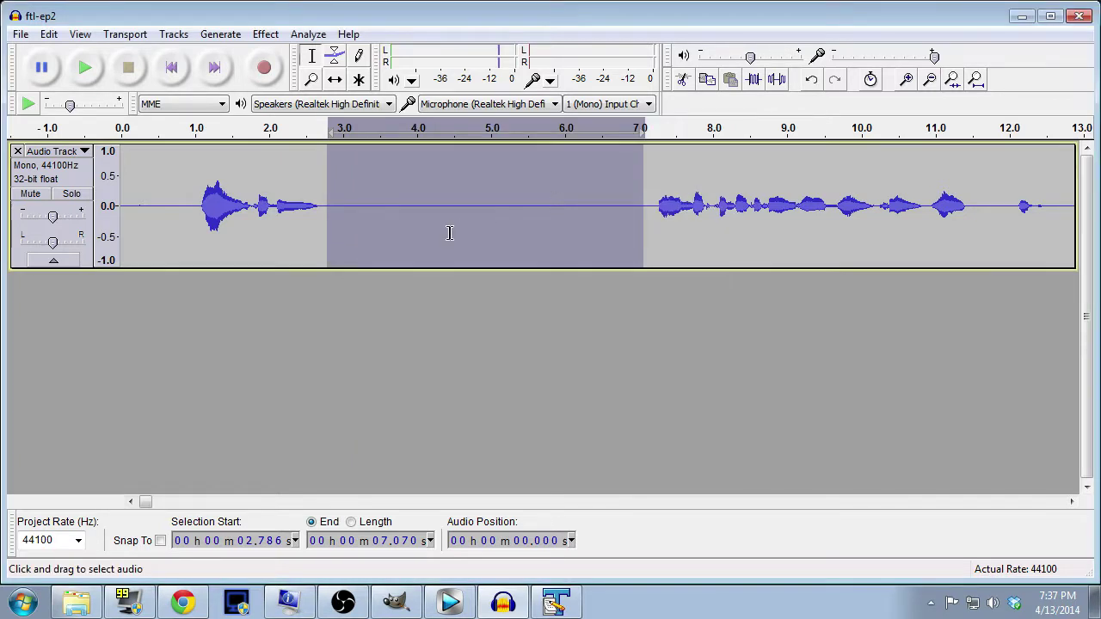
# Apply Noise Removal to the whole track with 24 dB reduction, 0.00 dB sensitivity, 150 Hz smoothing and 0.15 s attack/decay.
pyautogui.click(344, 233)
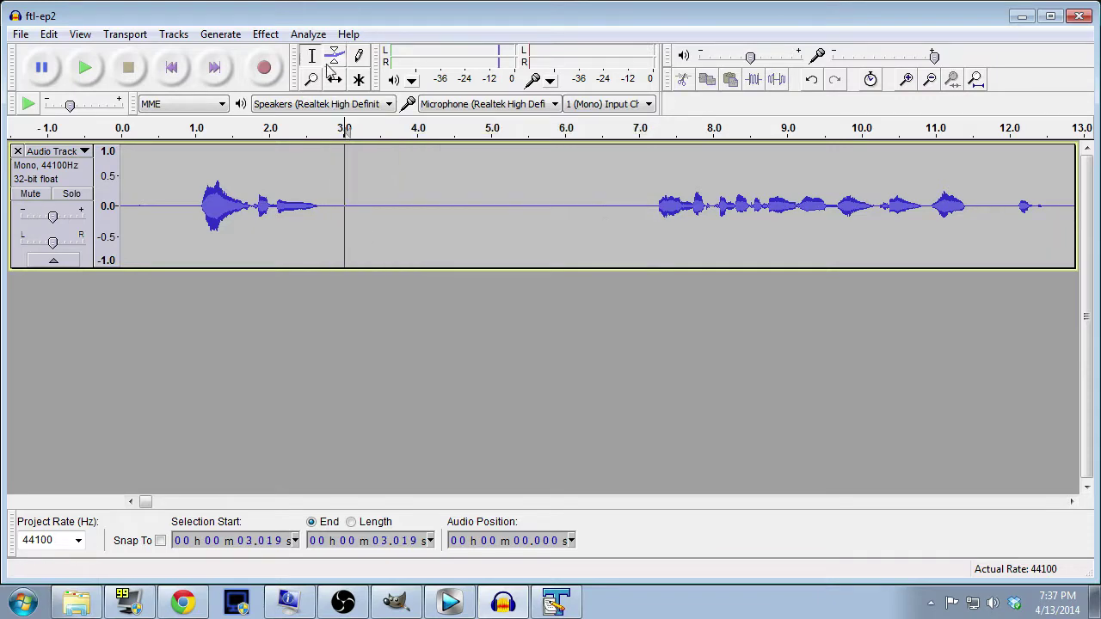
pyautogui.click(265, 35)
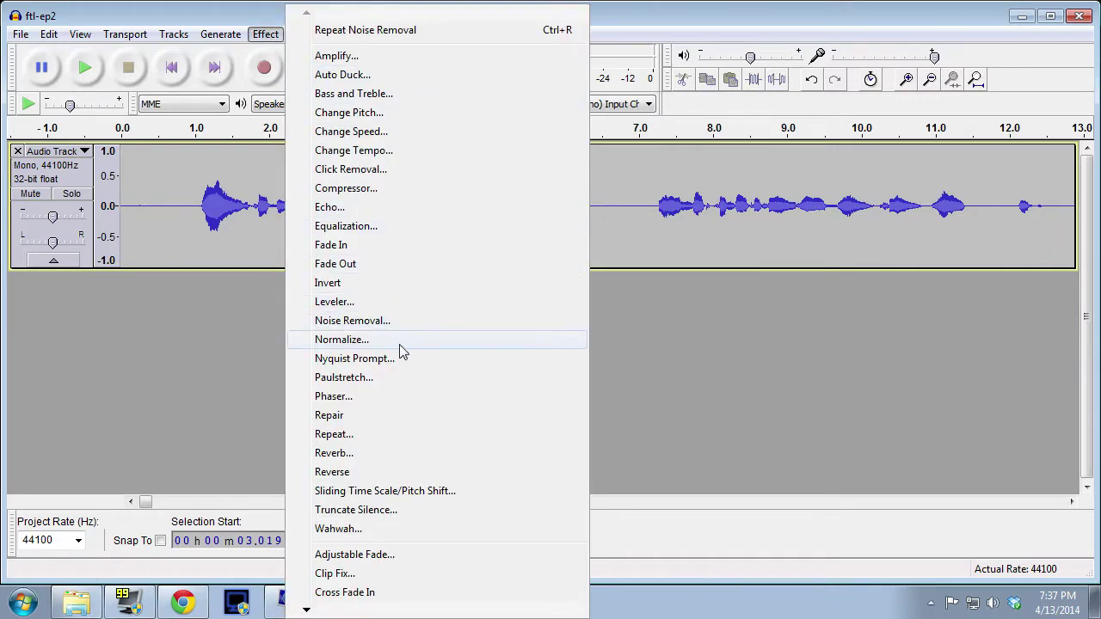
pyautogui.click(402, 321)
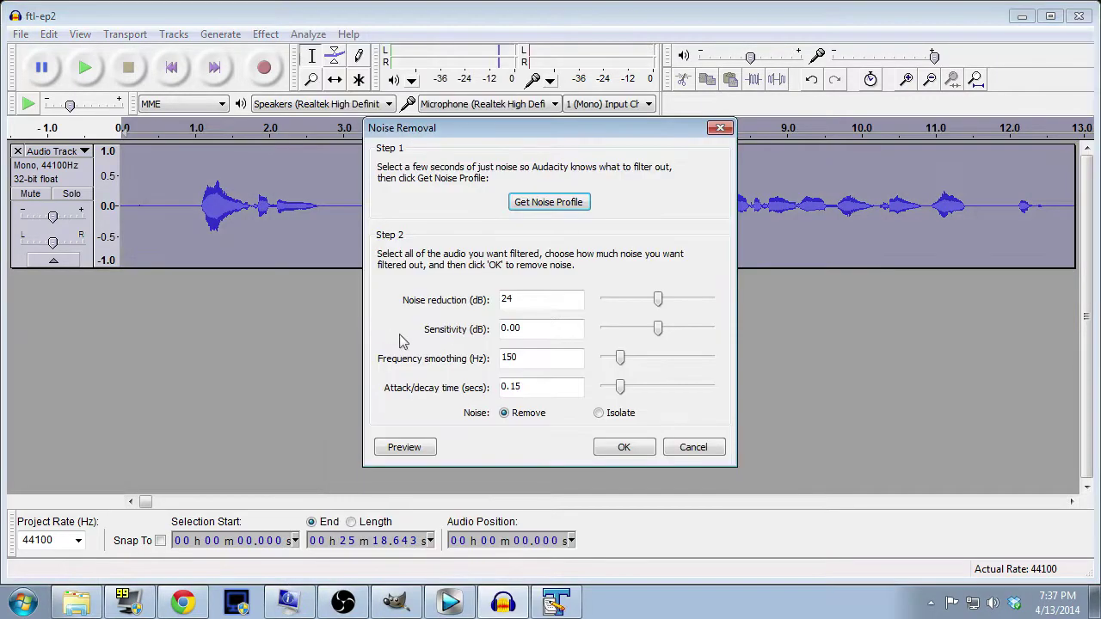
pyautogui.click(626, 446)
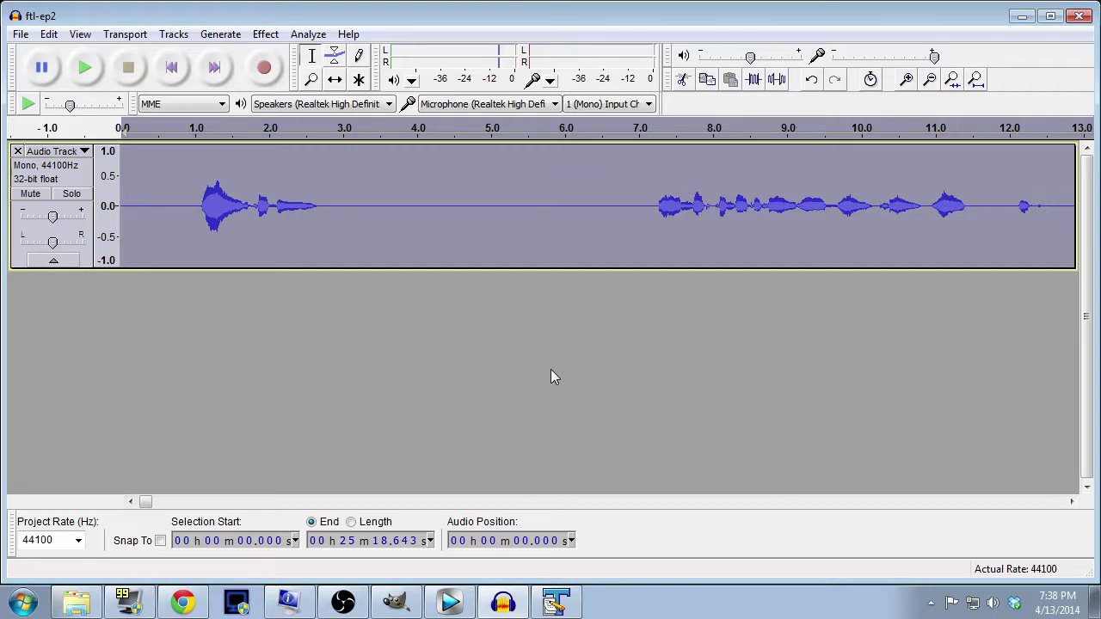
# Apply Click Removal to the whole track with a threshold of 200 and a maximum spike width of 20.
pyautogui.click(362, 215)
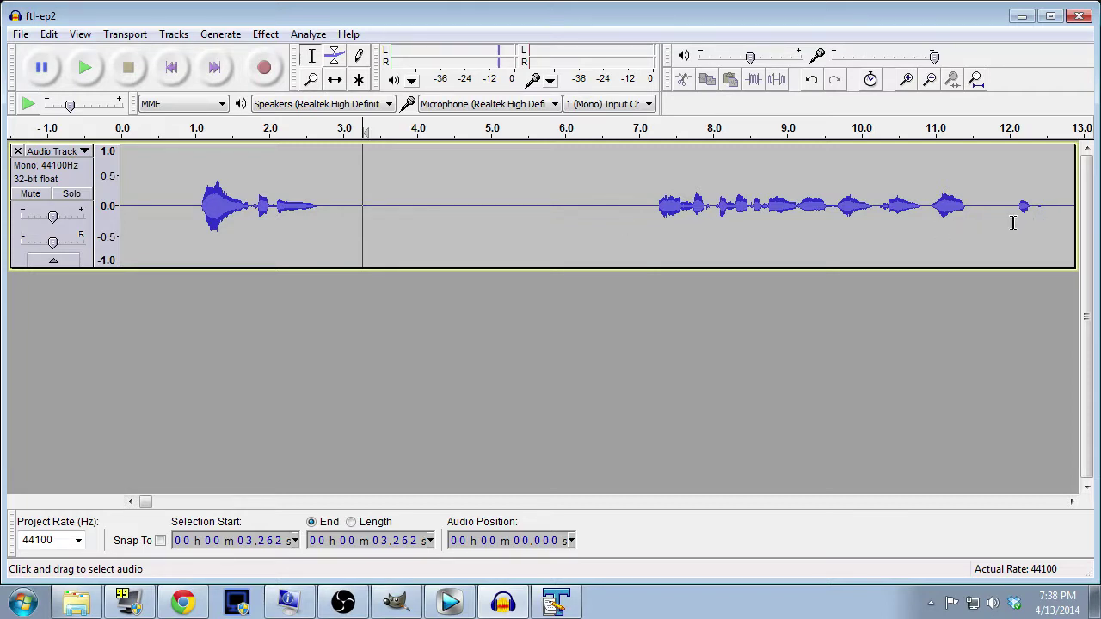
pyautogui.click(268, 34)
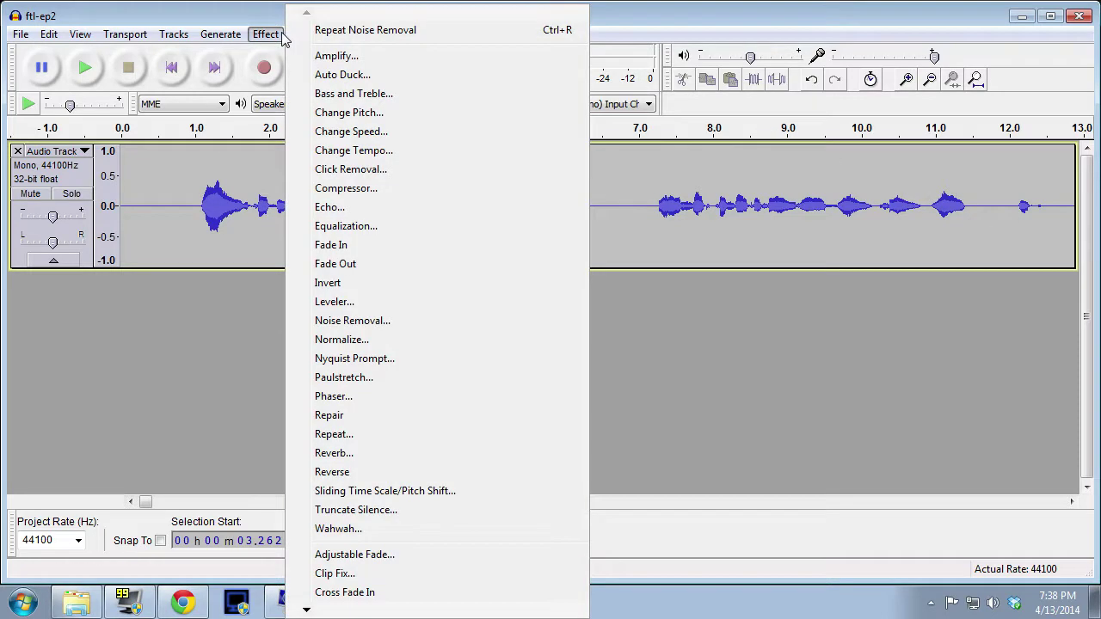
pyautogui.click(393, 172)
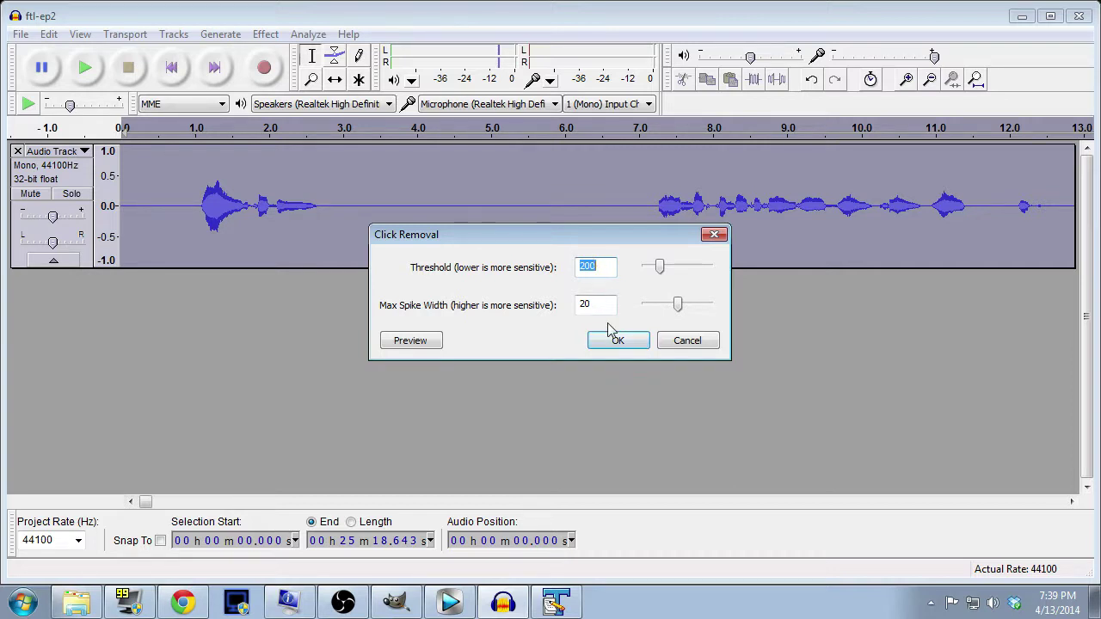
pyautogui.click(628, 345)
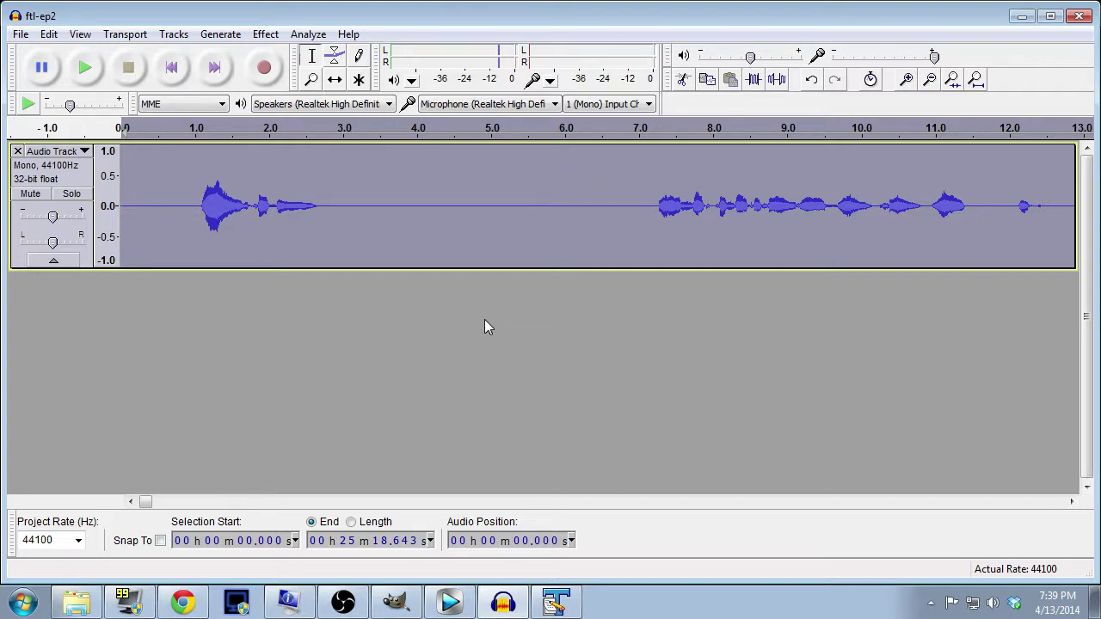
# Apply Equalization to the whole track using the Bass Boost curve with a filter length of 4001.
pyautogui.click(437, 241)
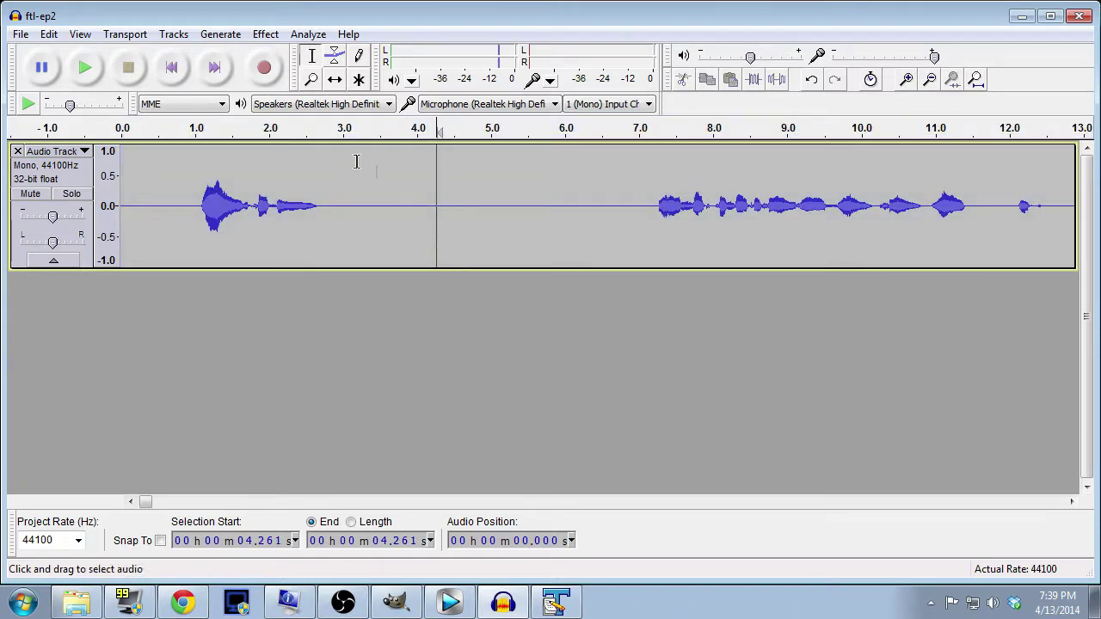
pyautogui.click(267, 35)
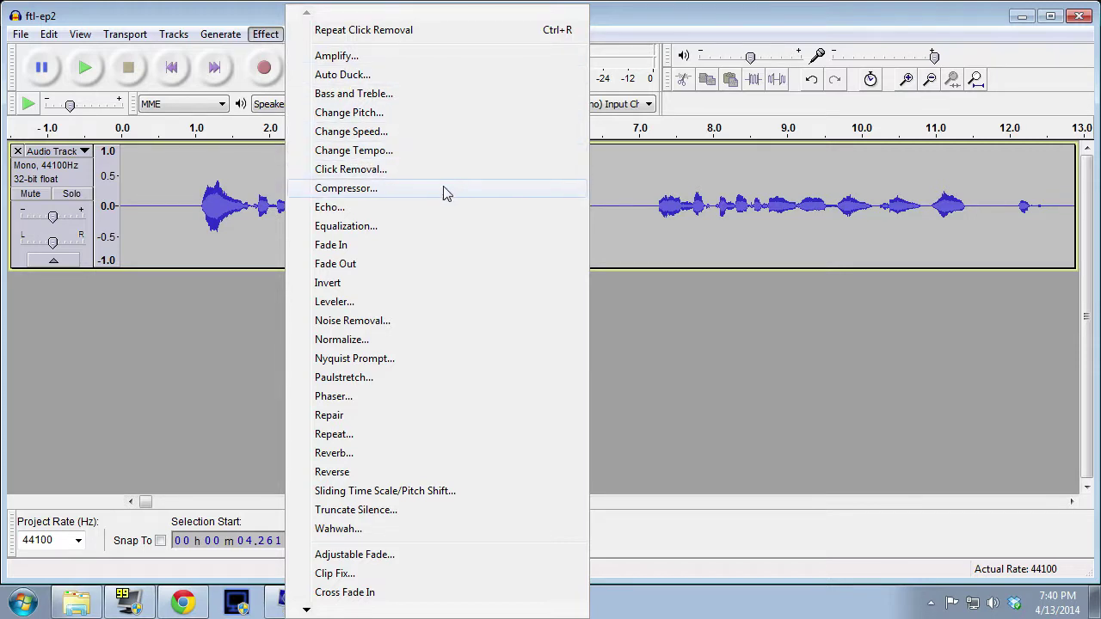
pyautogui.click(381, 226)
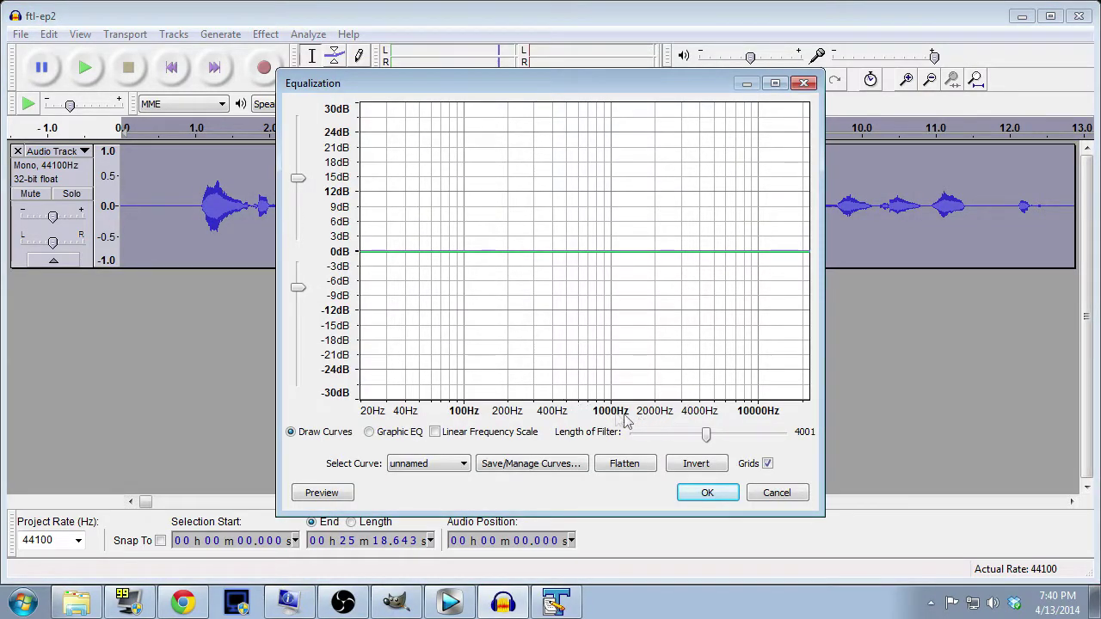
pyautogui.click(452, 465)
pyautogui.click(523, 488)
pyautogui.click(460, 473)
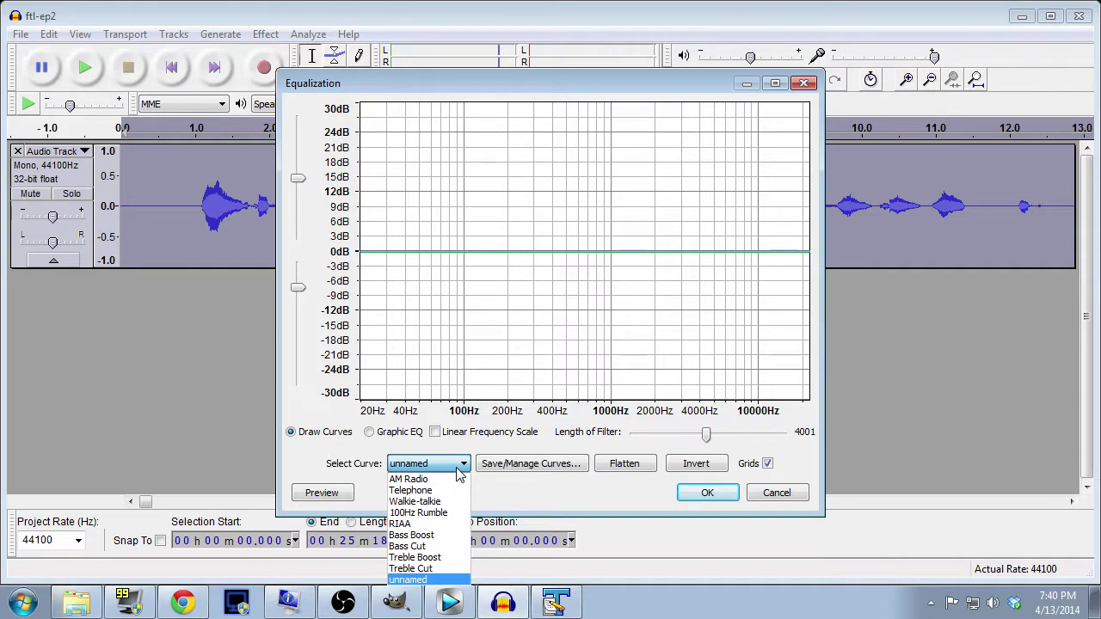
pyautogui.click(454, 535)
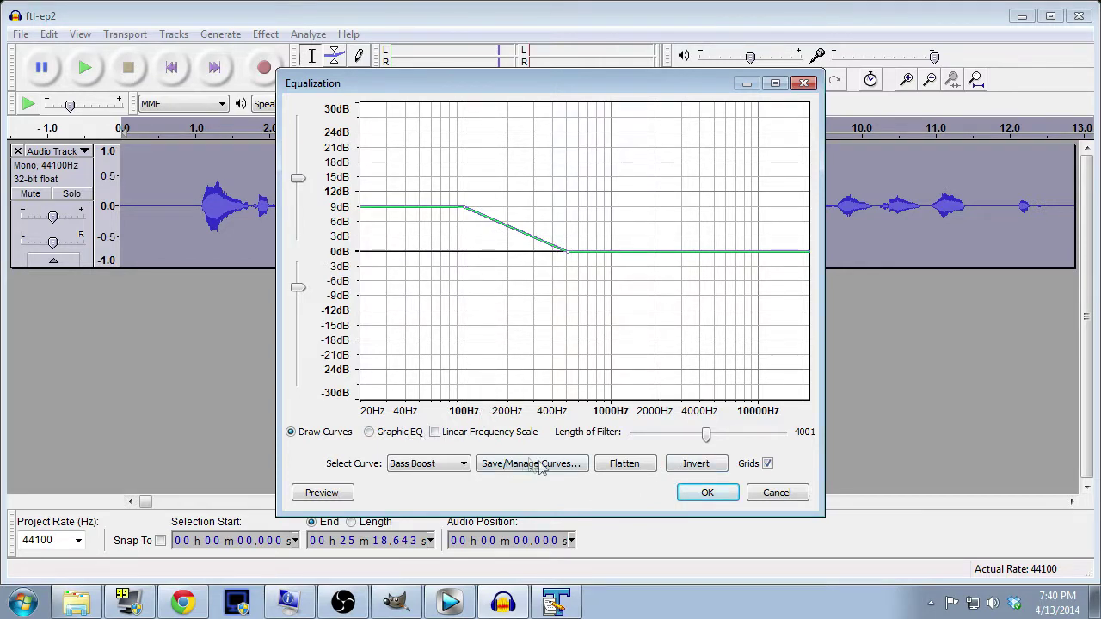
pyautogui.click(462, 465)
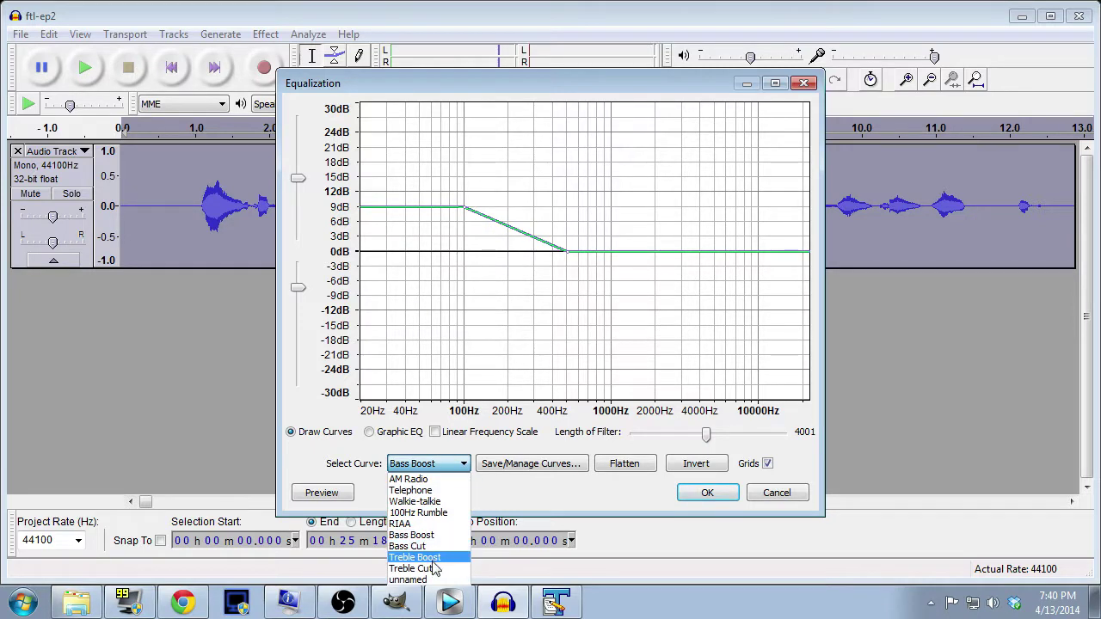
pyautogui.click(526, 503)
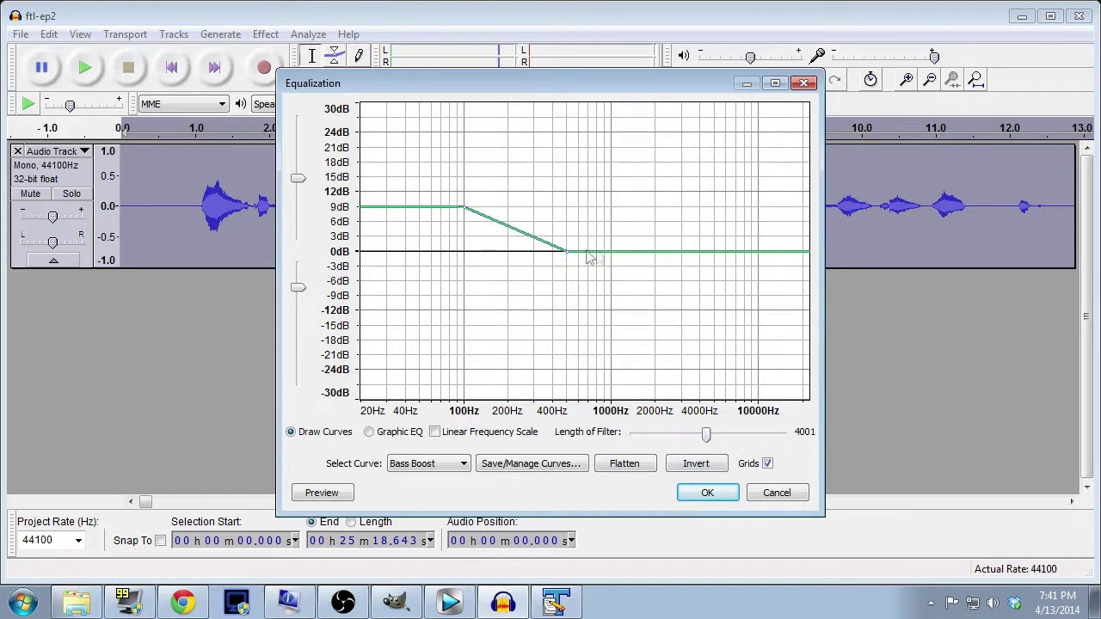
pyautogui.click(707, 493)
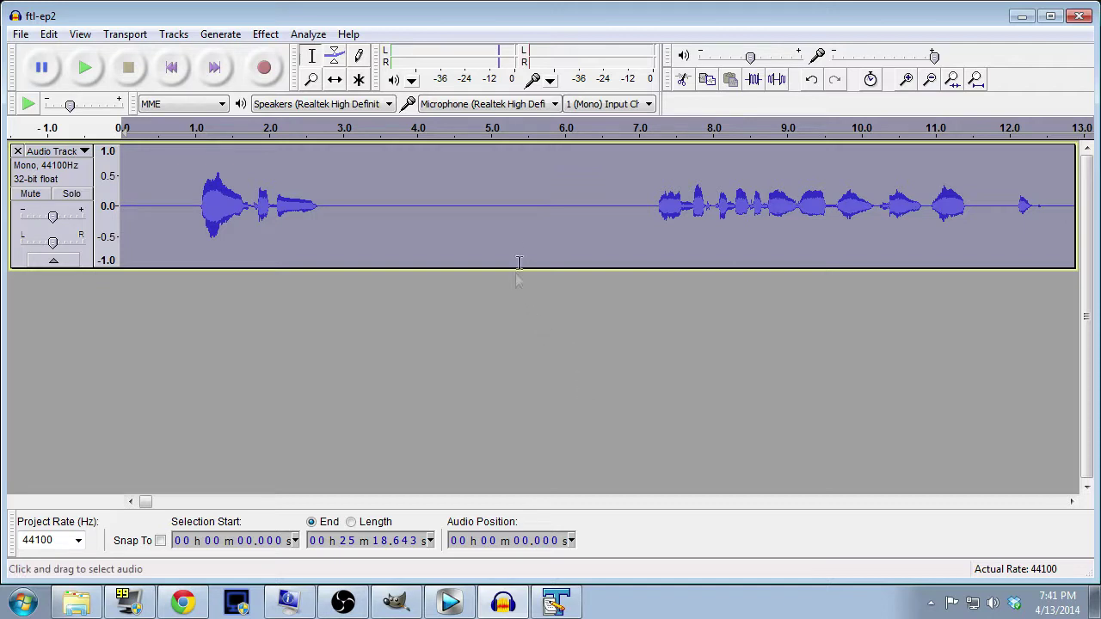
# Play the equalized voice track from about 6.7 seconds to about 11.4 seconds to hear the bass boost.
pyautogui.click(617, 246)
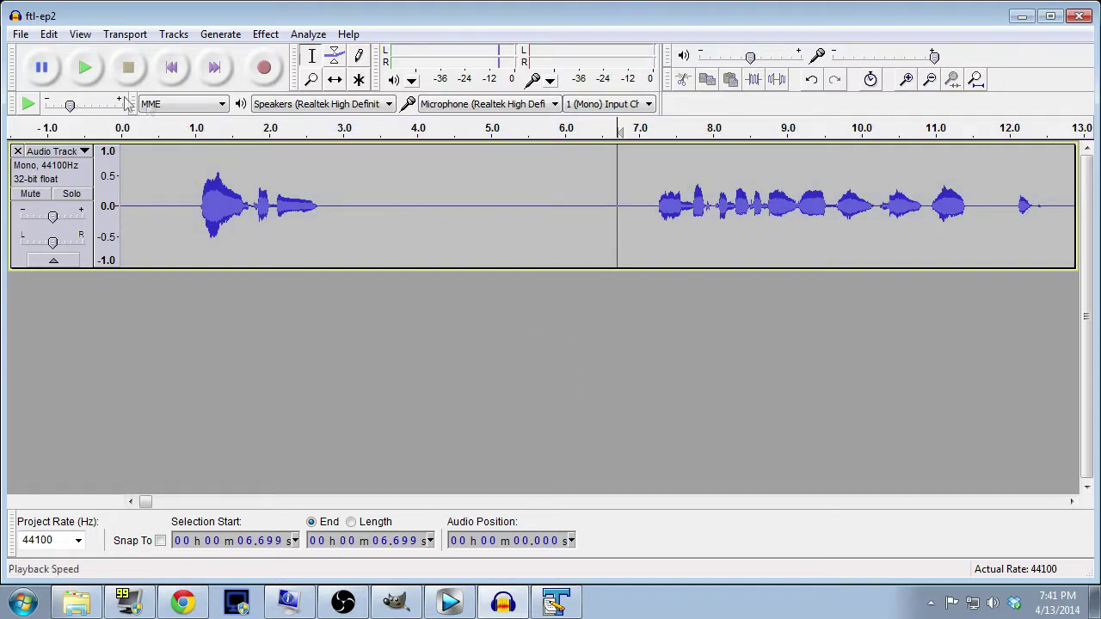
pyautogui.click(85, 68)
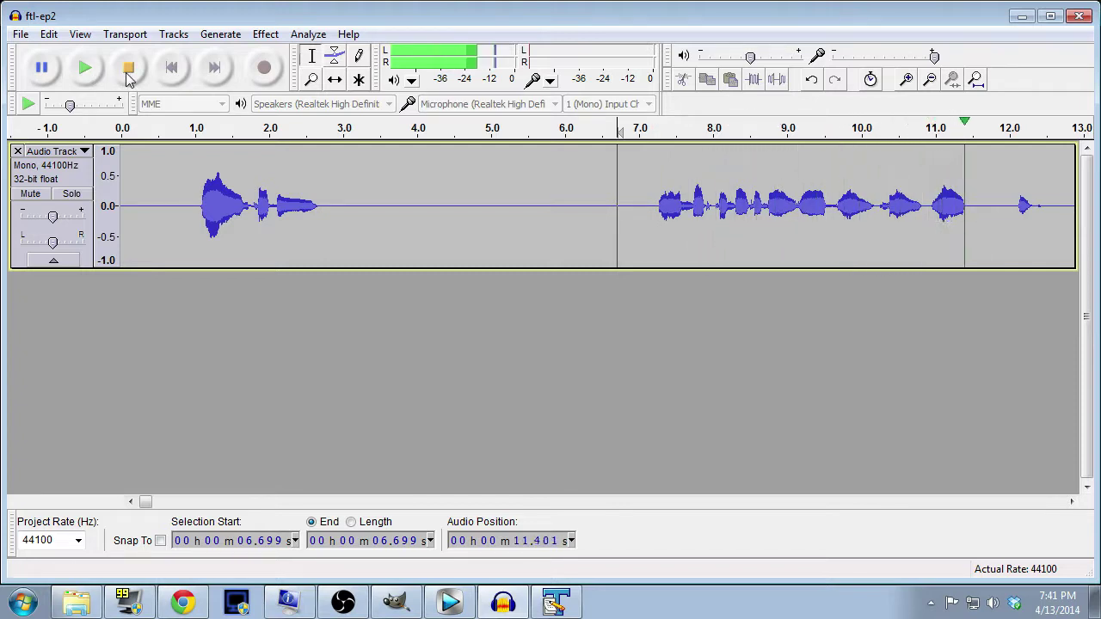
pyautogui.click(127, 72)
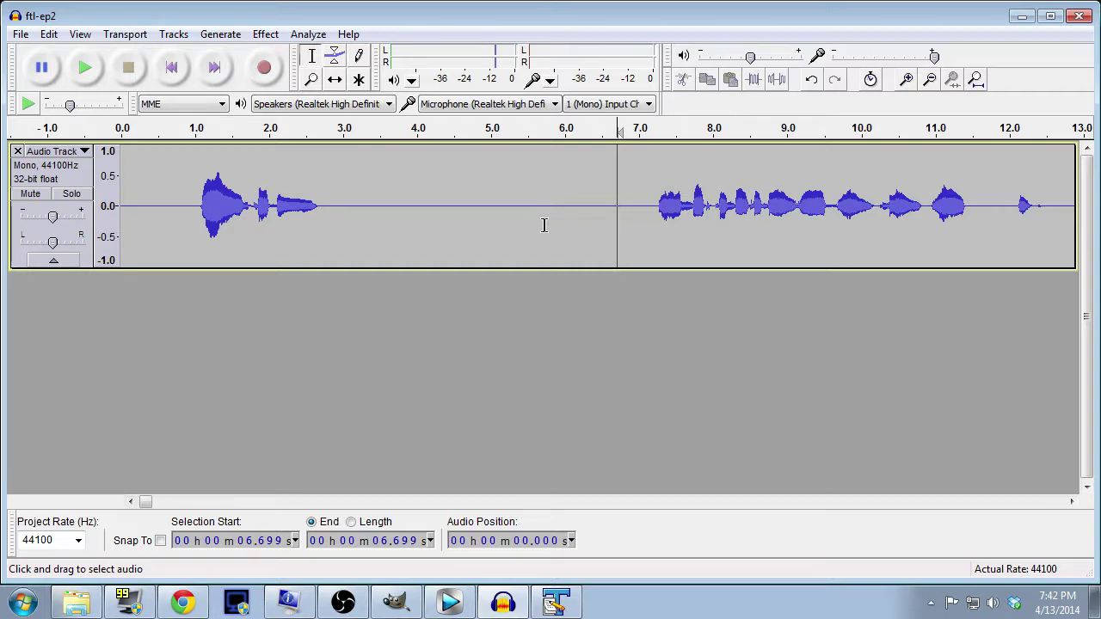
# Compress the whole track's dynamic range with a -3 dB threshold, -40 dB noise floor, 2:1 ratio and compression based on peaks.
pyautogui.click(276, 39)
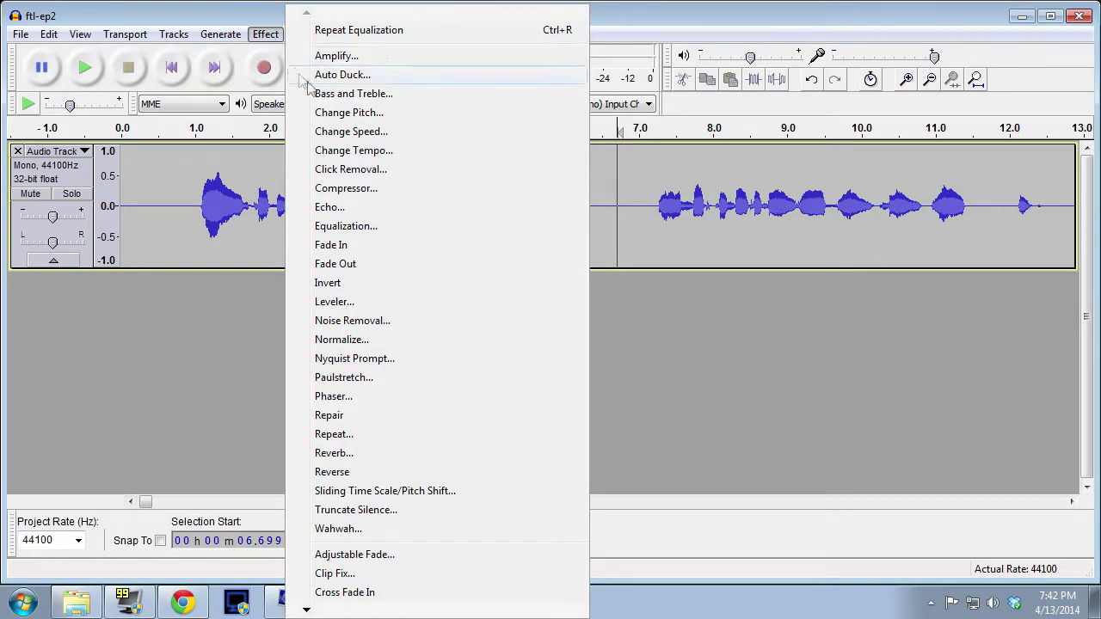
pyautogui.click(385, 190)
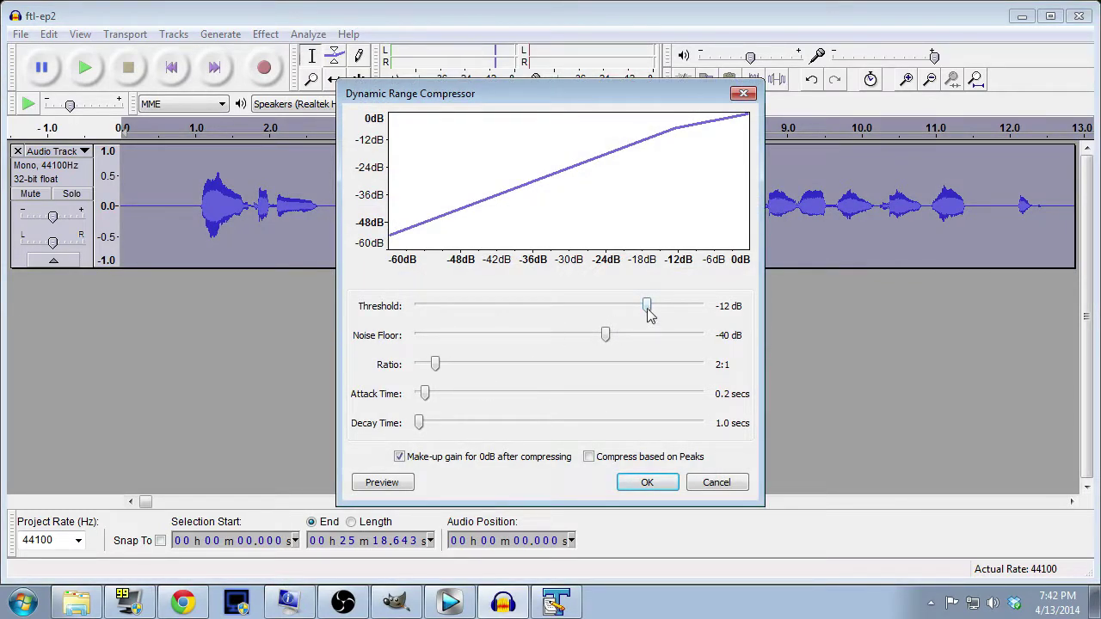
pyautogui.moveTo(646, 311); pyautogui.dragTo(692, 315)
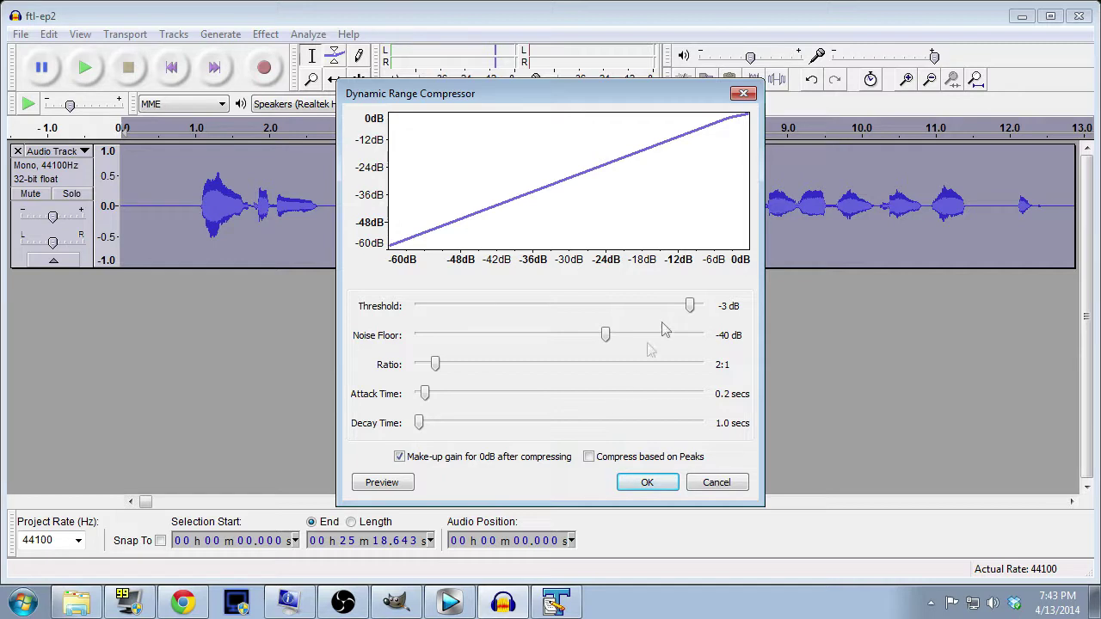
pyautogui.click(589, 457)
pyautogui.click(648, 482)
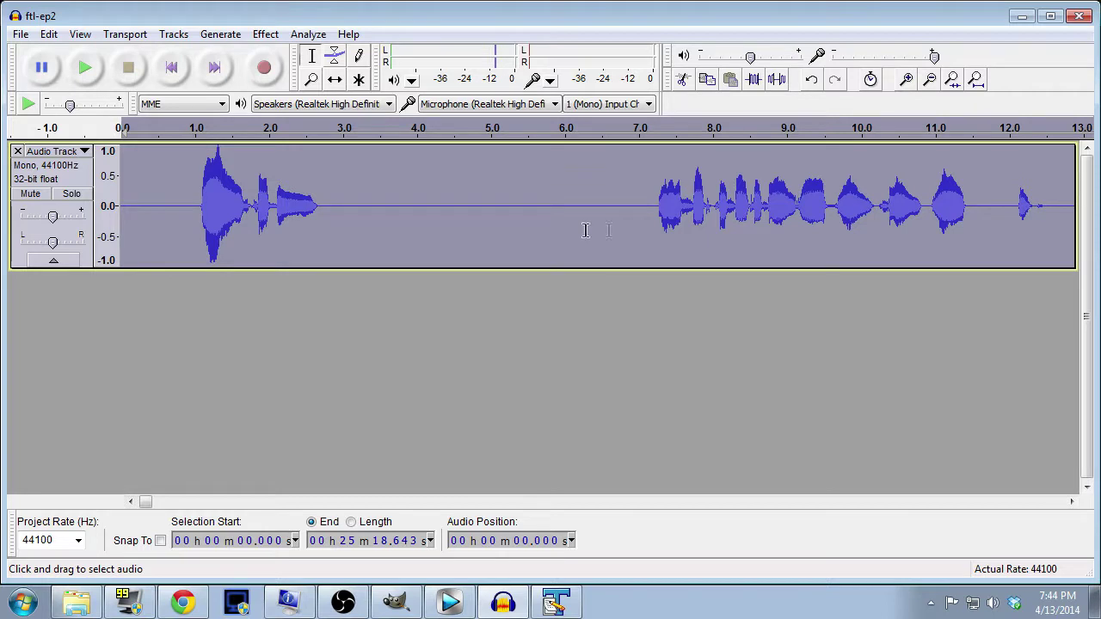
# Play the compressed voice track from about 7.2 seconds to about 13 seconds.
pyautogui.click(186, 236)
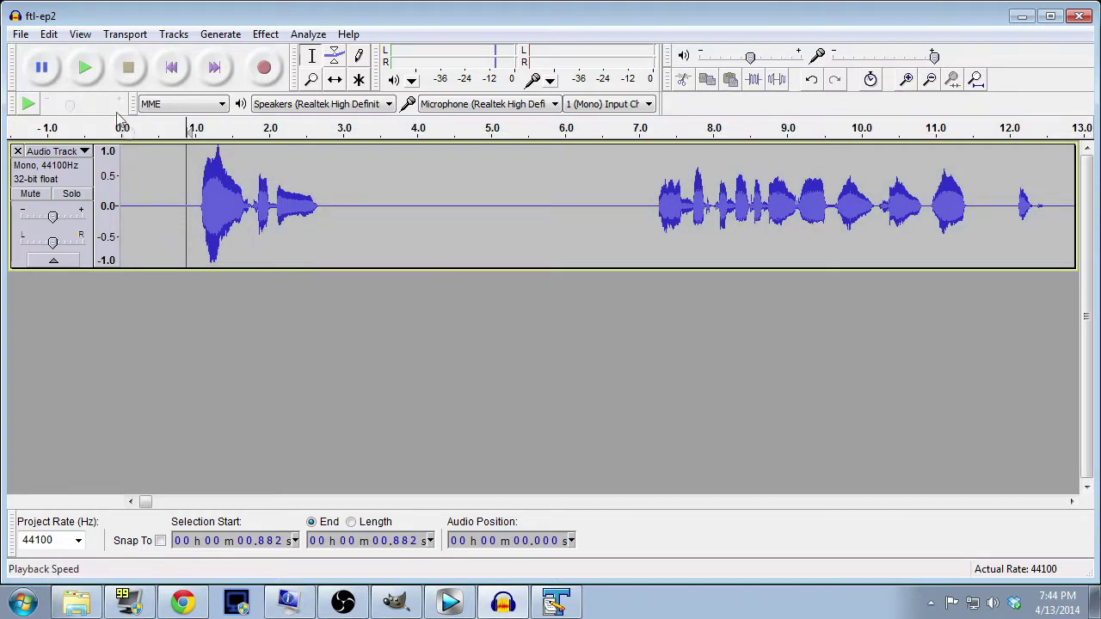
pyautogui.click(654, 238)
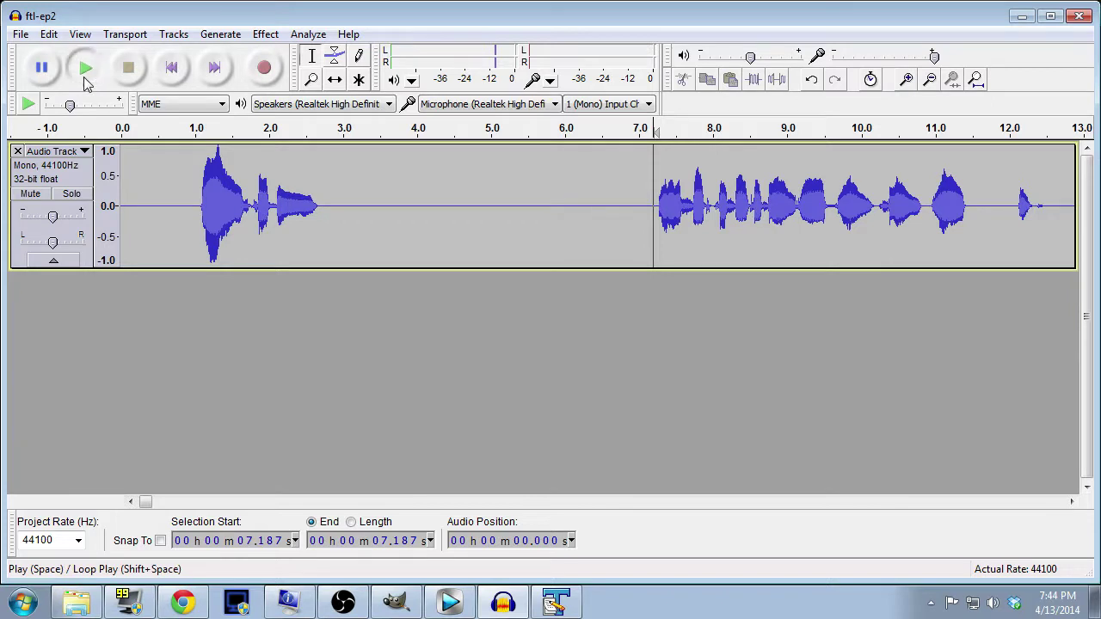
pyautogui.click(85, 69)
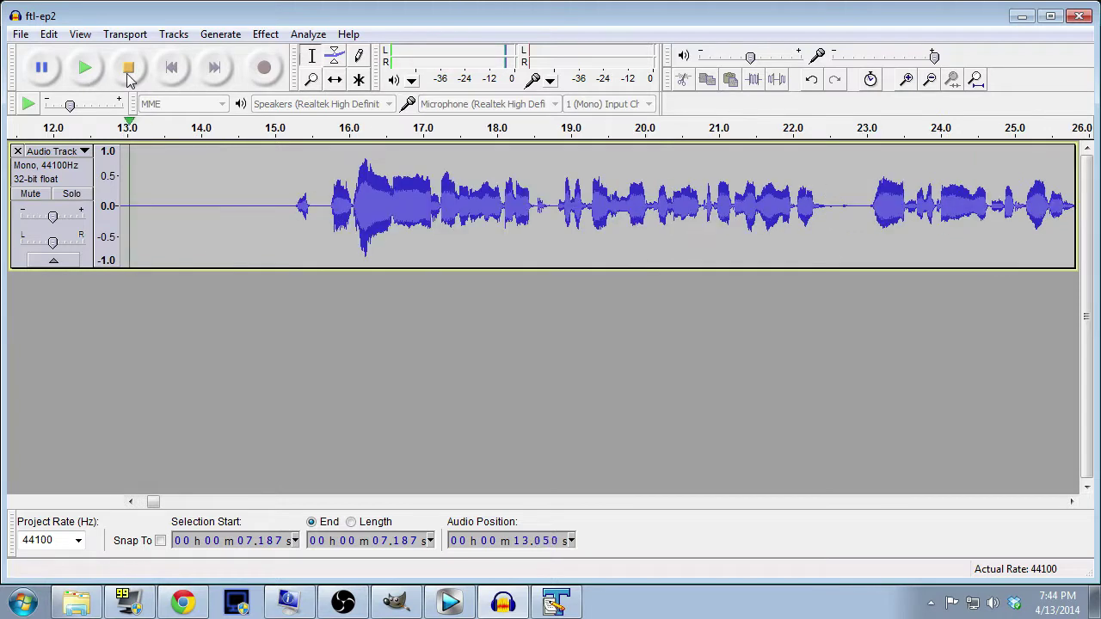
pyautogui.click(128, 68)
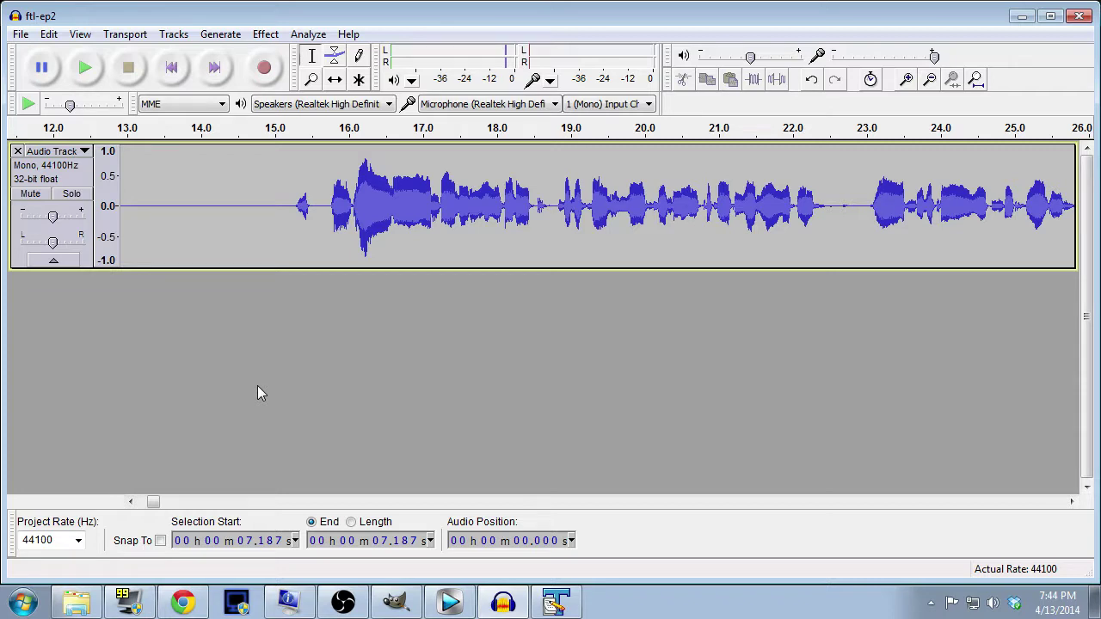
# Play the voice track from about 15.7 seconds to hear a longer spoken passage.
pyautogui.click(325, 247)
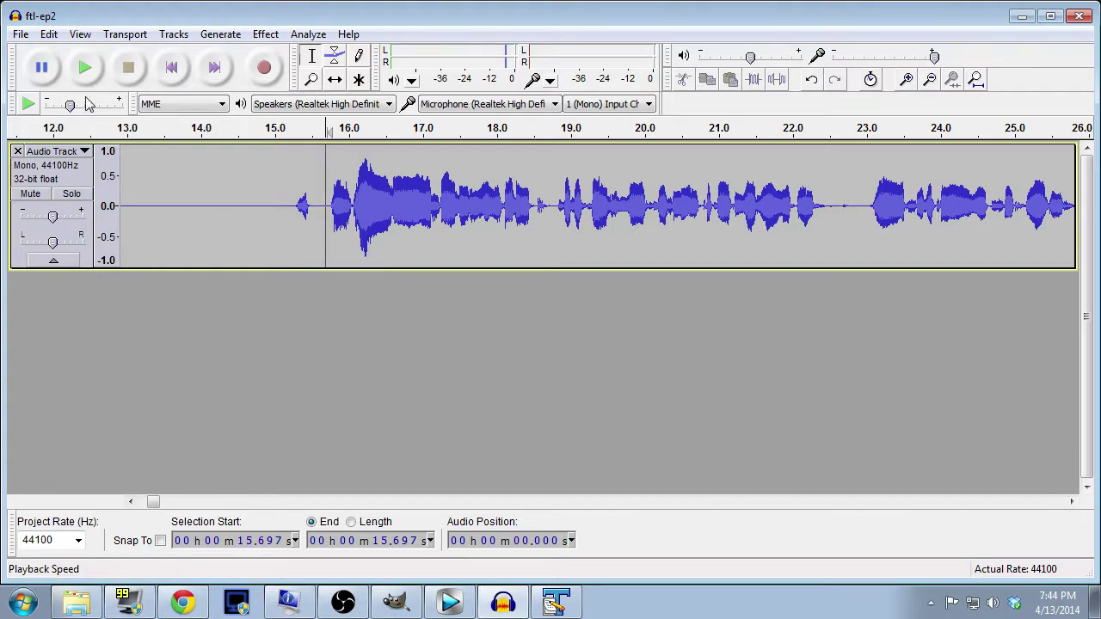
pyautogui.click(85, 69)
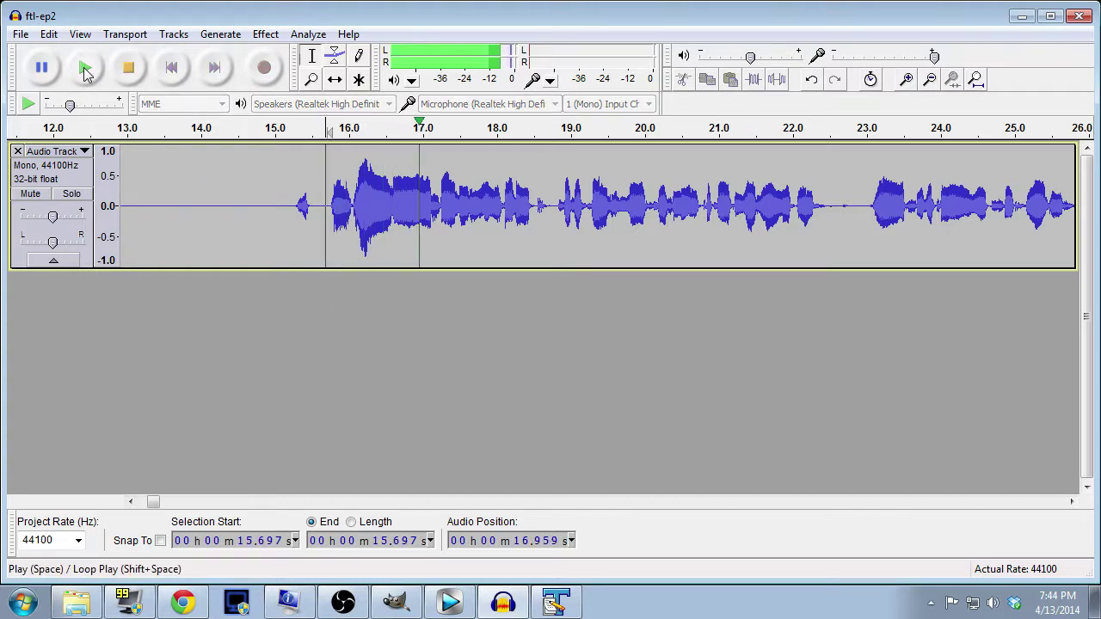
pyautogui.click(293, 247)
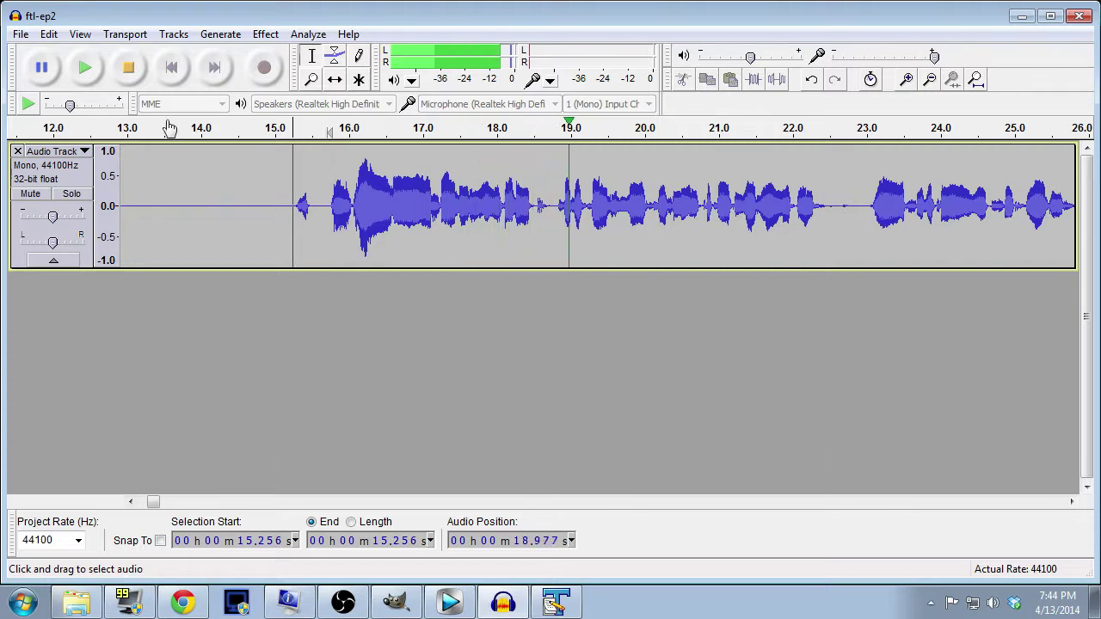
pyautogui.click(136, 72)
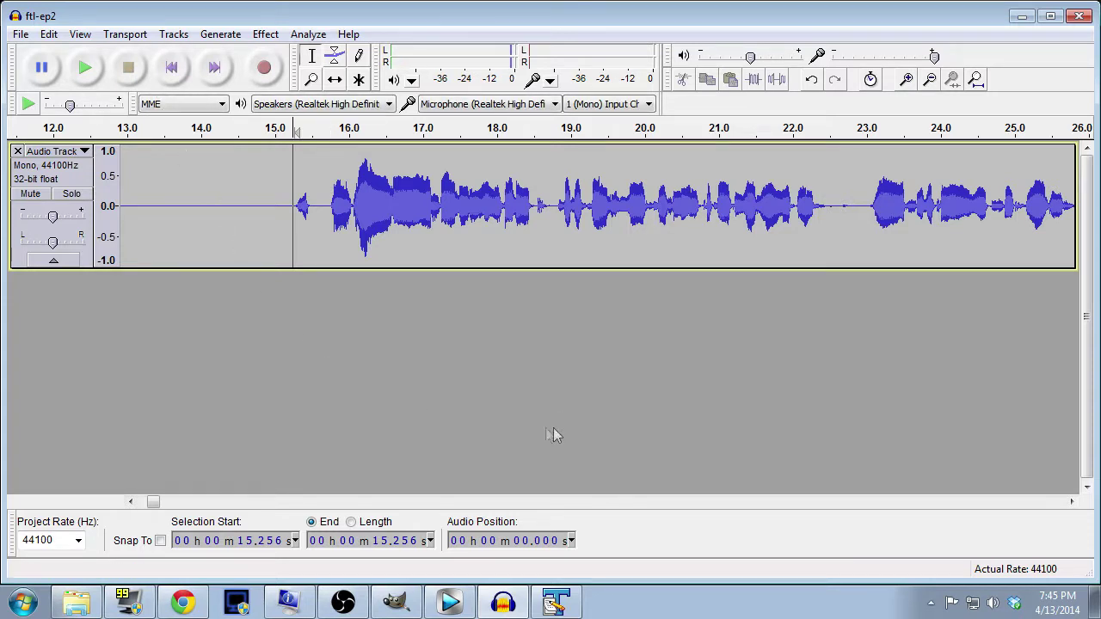
# Save the changes to the ftl-ep2 project.
pyautogui.moveTo(155, 503)
pyautogui.mouseDown()
pyautogui.moveTo(143, 504)
pyautogui.moveTo(1094, 516)
pyautogui.moveTo(137, 491)
pyautogui.mouseUp()
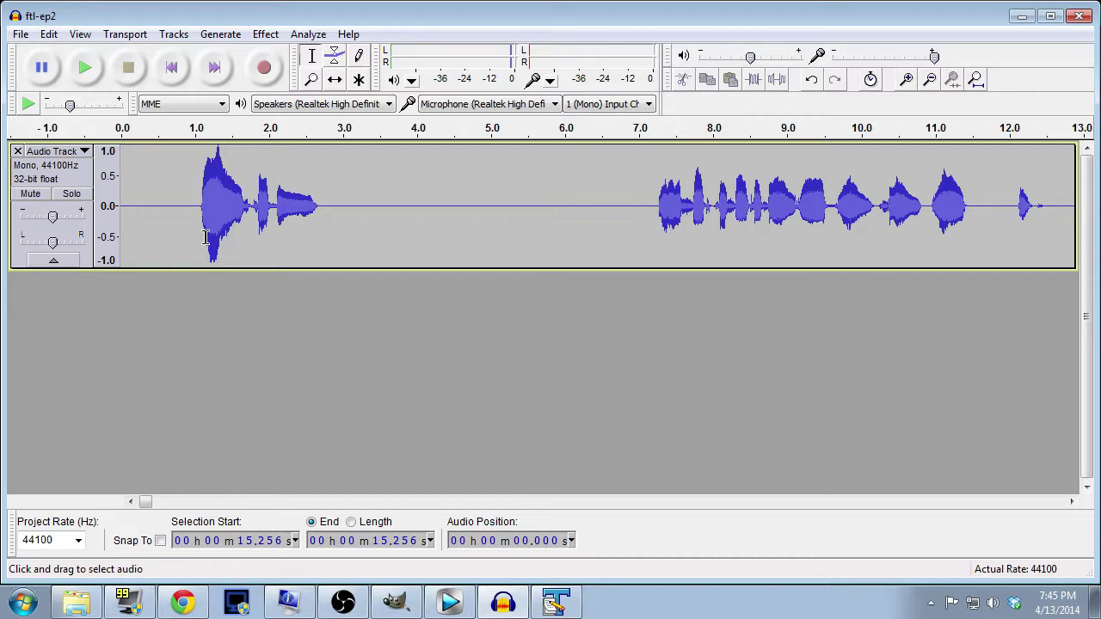
pyautogui.click(21, 34)
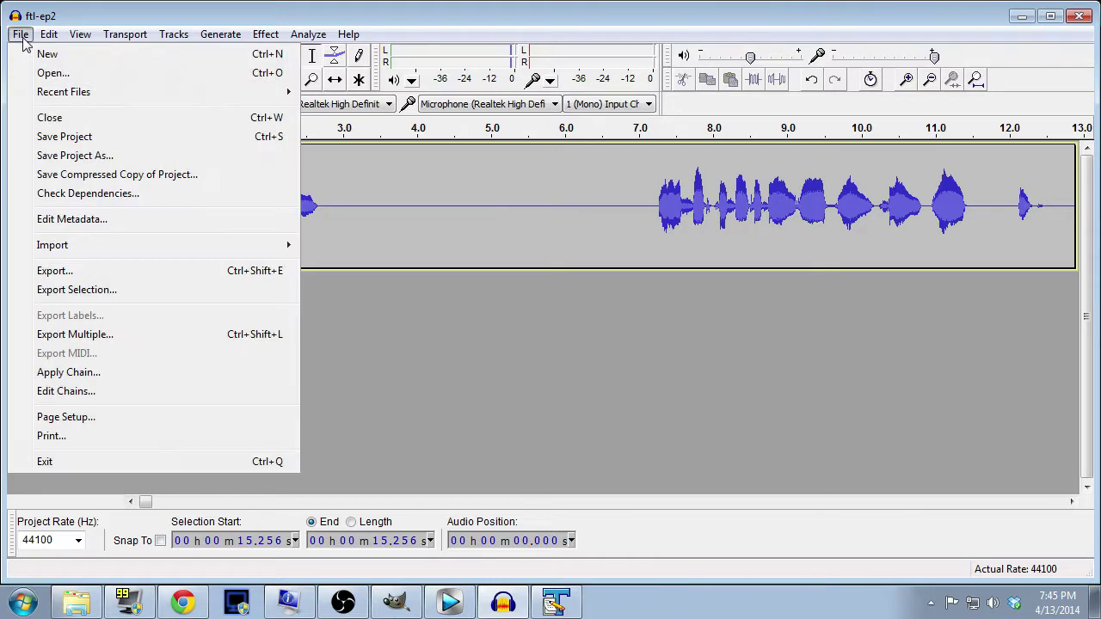
pyautogui.click(45, 138)
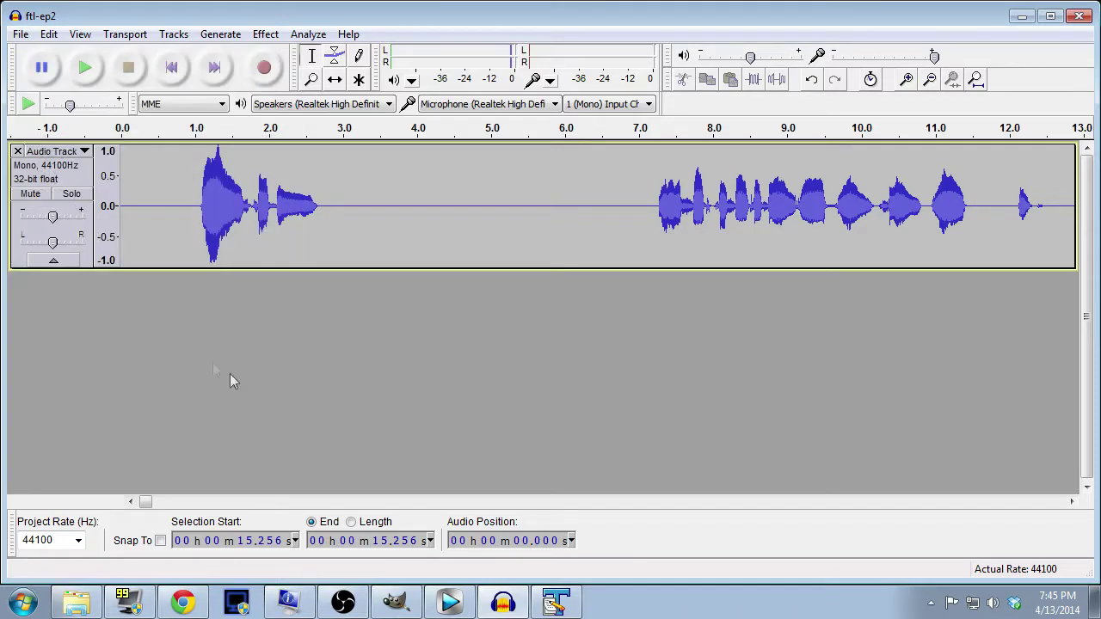
# Start exporting the audio and choose the FTL folder inside My Documents > Renders as the destination.
pyautogui.click(21, 34)
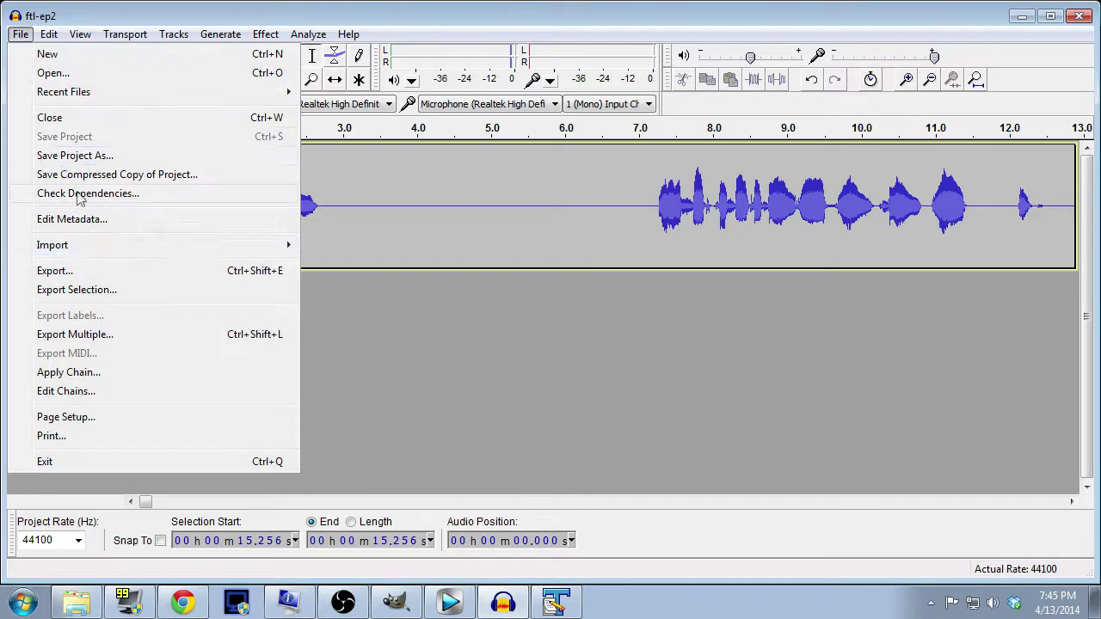
pyautogui.click(92, 272)
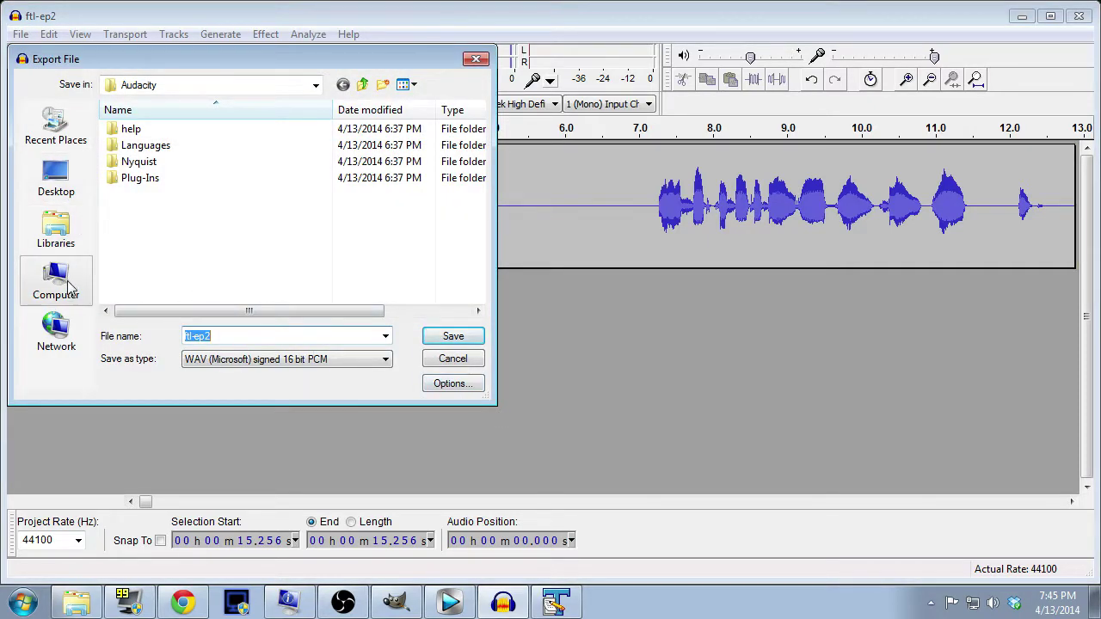
pyautogui.click(316, 84)
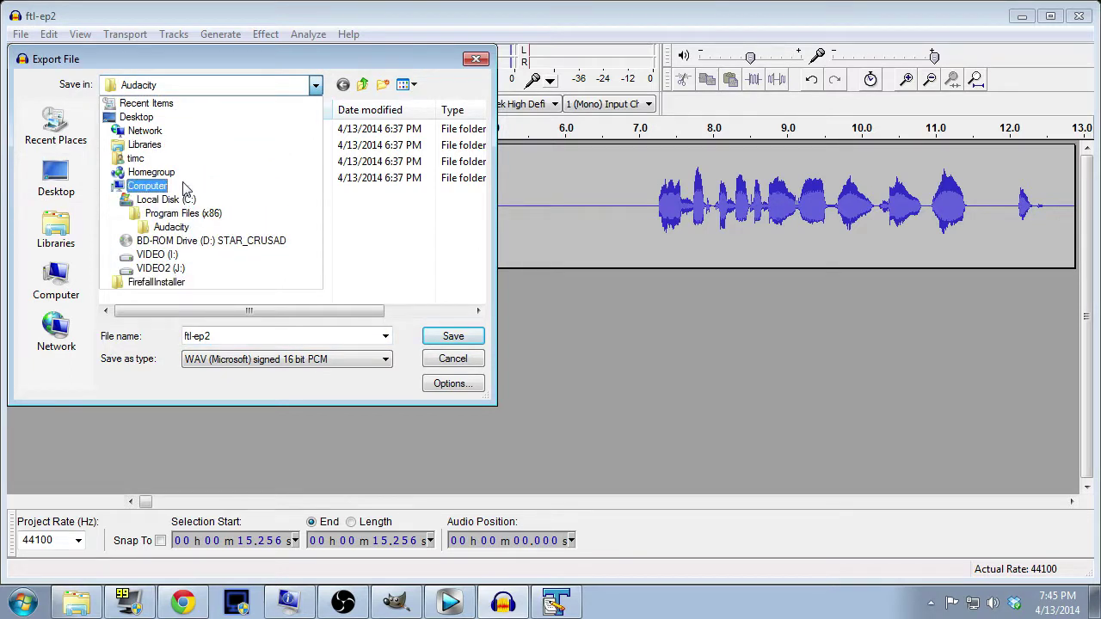
pyautogui.click(169, 160)
pyautogui.moveTo(482, 179); pyautogui.dragTo(484, 252)
pyautogui.doubleClick(136, 215)
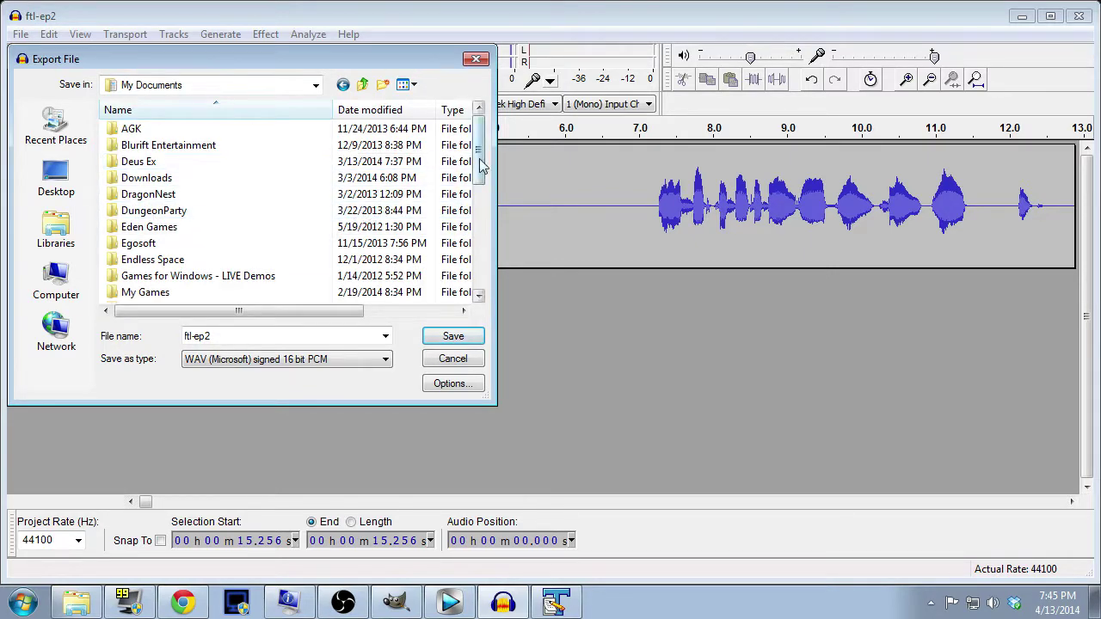
pyautogui.scroll(-5, 258, 207)
pyautogui.doubleClick(138, 226)
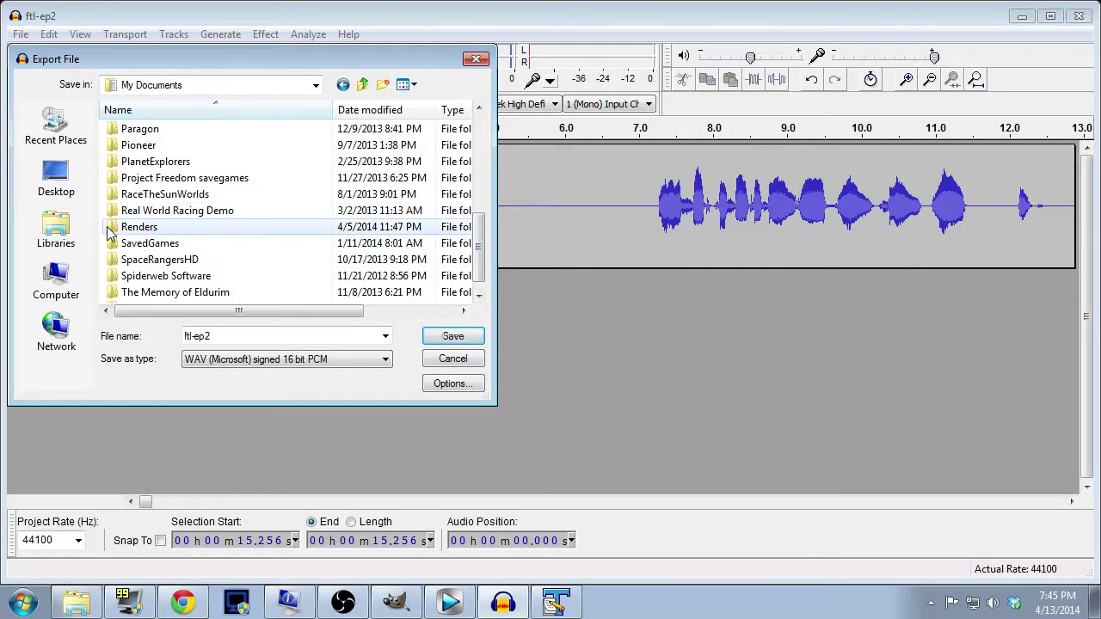
pyautogui.moveTo(480, 138); pyautogui.dragTo(484, 196)
pyautogui.doubleClick(129, 178)
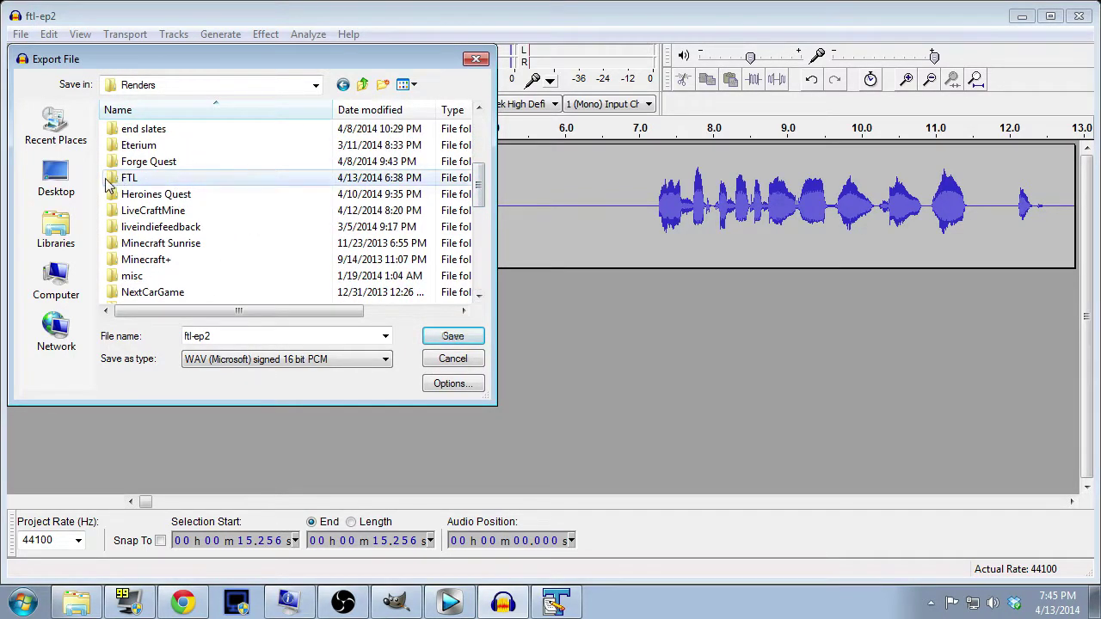
# Export the audio as an MP3 file named ftl-ep2.
pyautogui.click(297, 361)
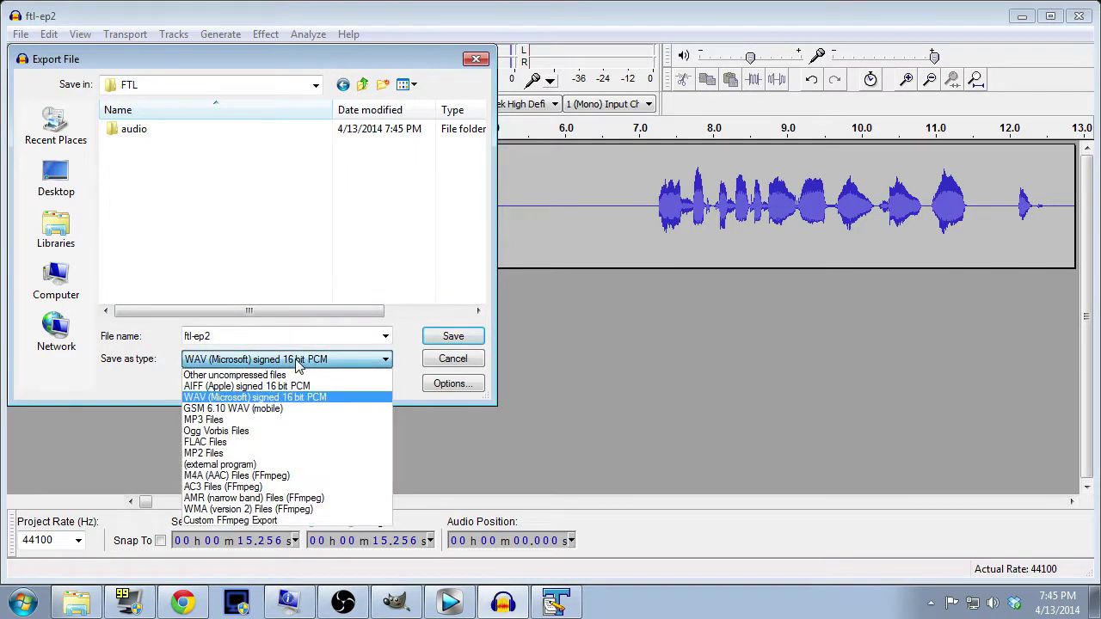
pyautogui.click(203, 420)
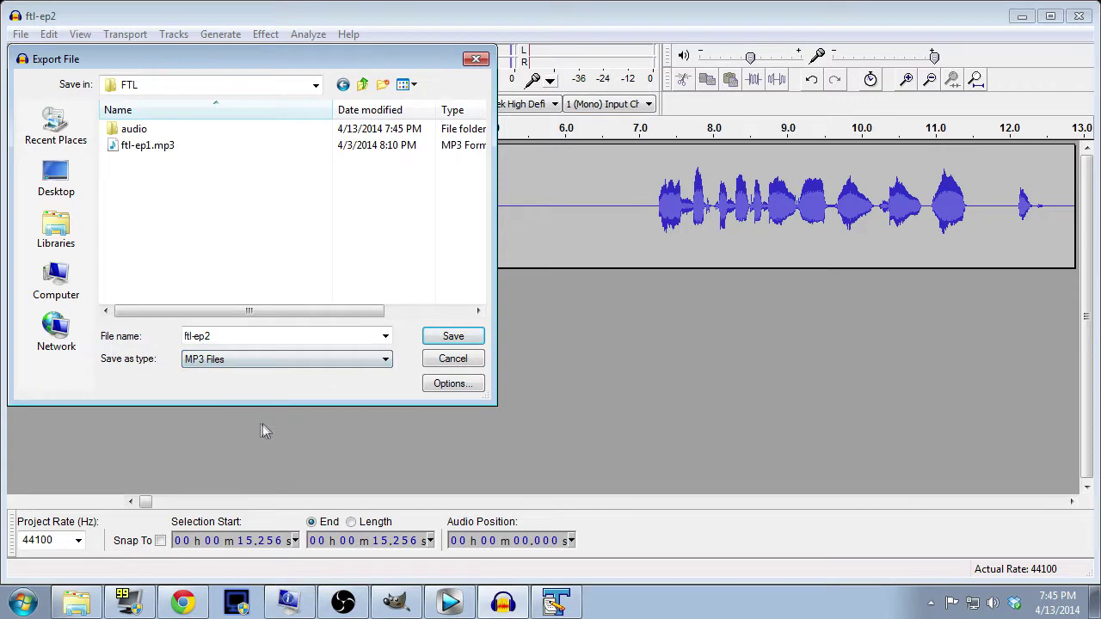
pyautogui.click(440, 339)
pyautogui.click(630, 433)
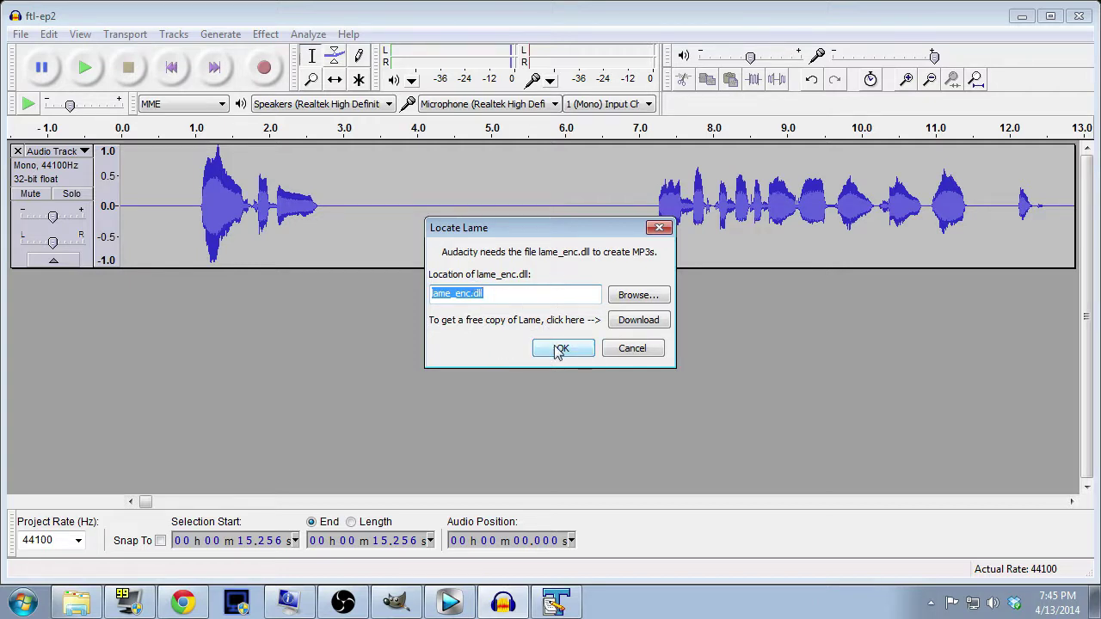
# Look up the download and installation instructions for the LAME MP3 encoder in the browser.
pyautogui.click(625, 325)
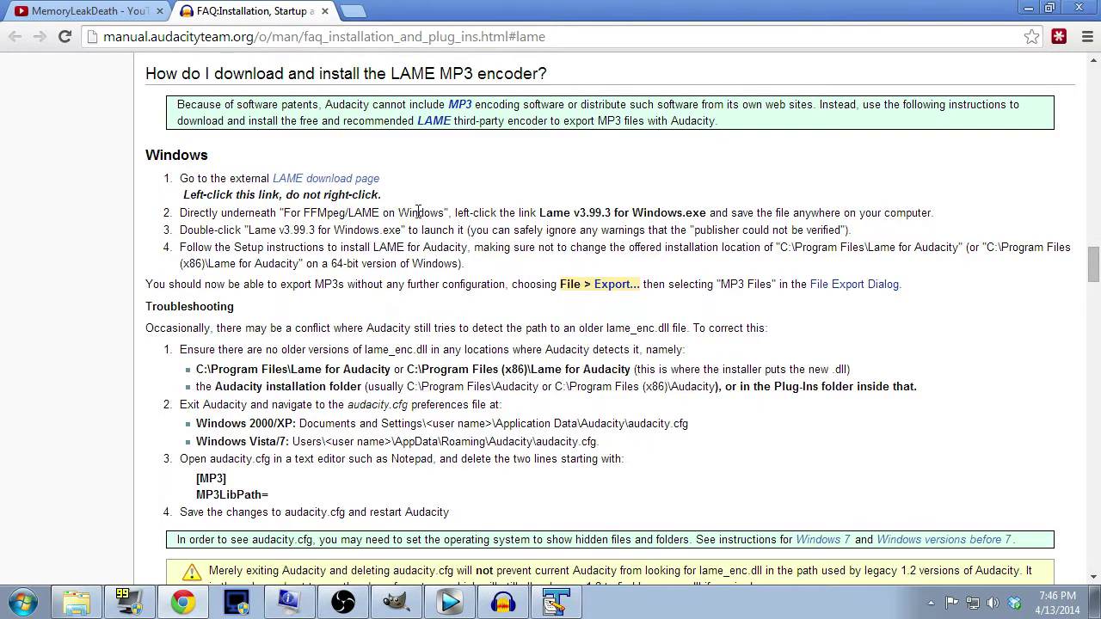
pyautogui.click(1028, 9)
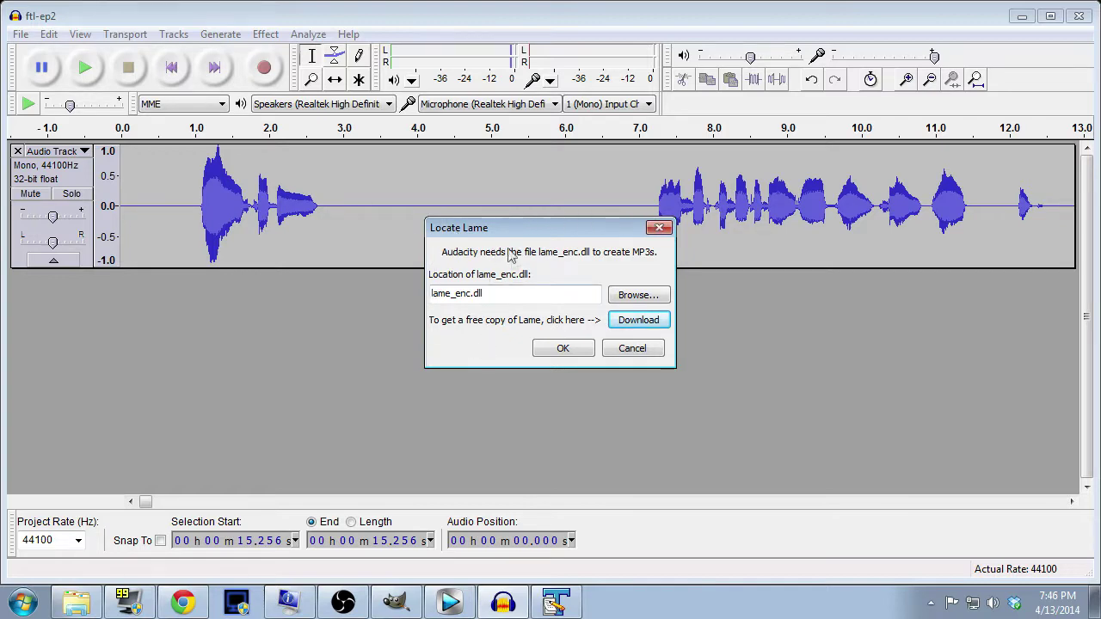
pyautogui.click(182, 602)
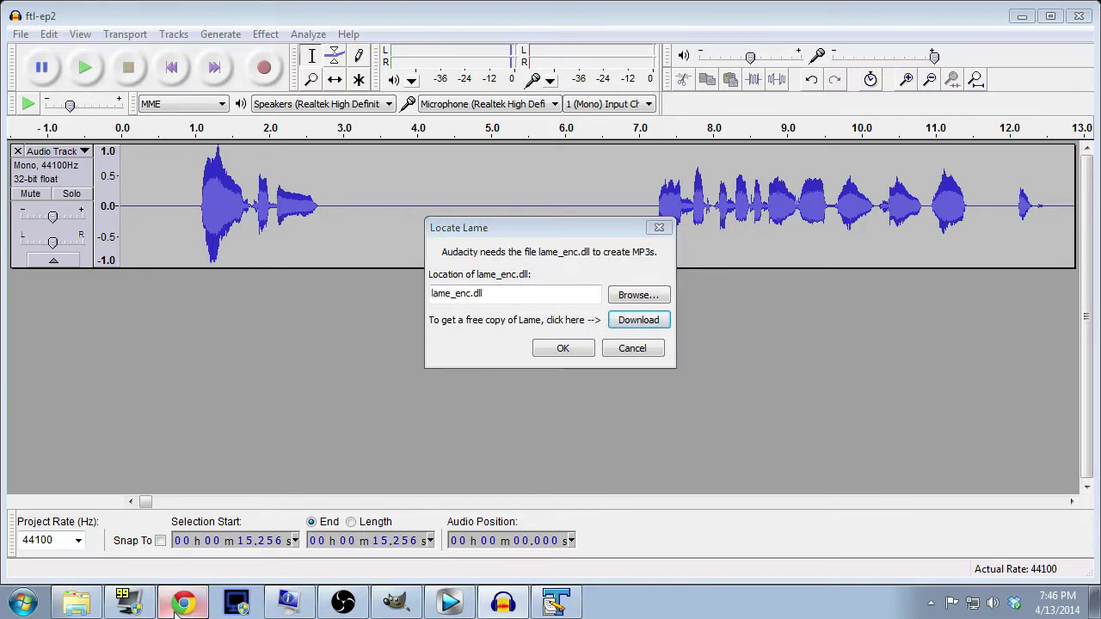
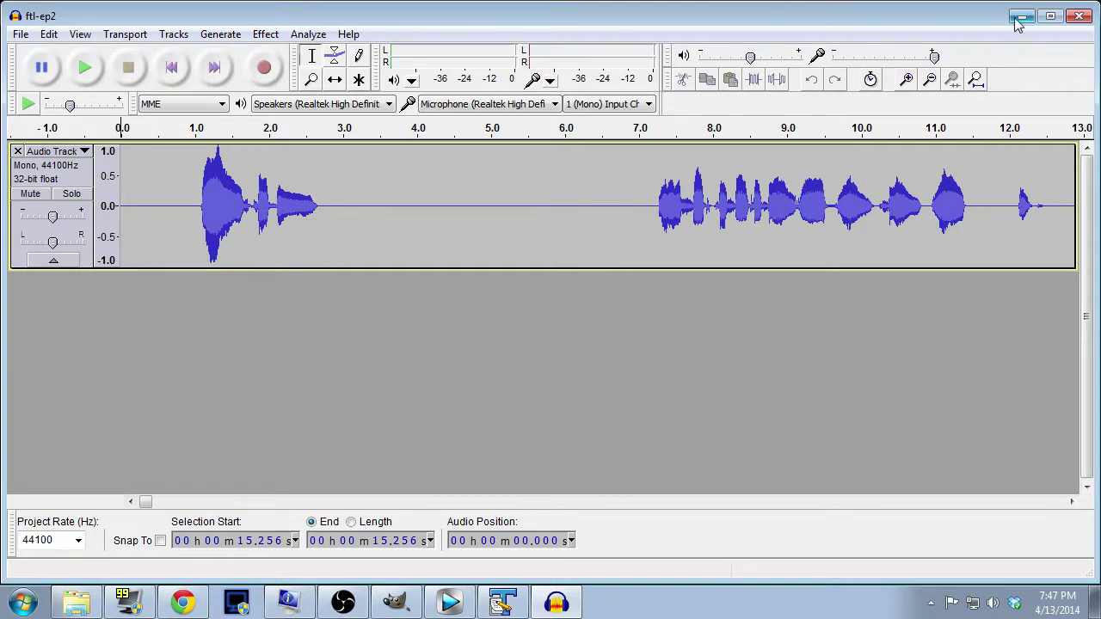
# Close Audacity and switch to the ftl.veg project in Vegas Pro.
pyautogui.click(1077, 16)
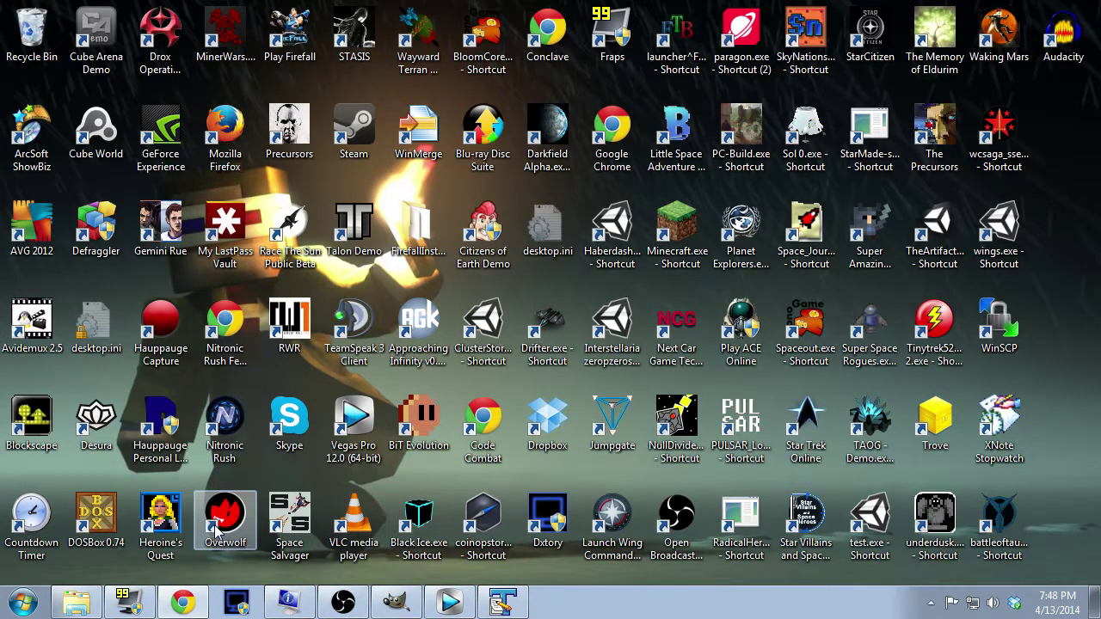
pyautogui.click(448, 604)
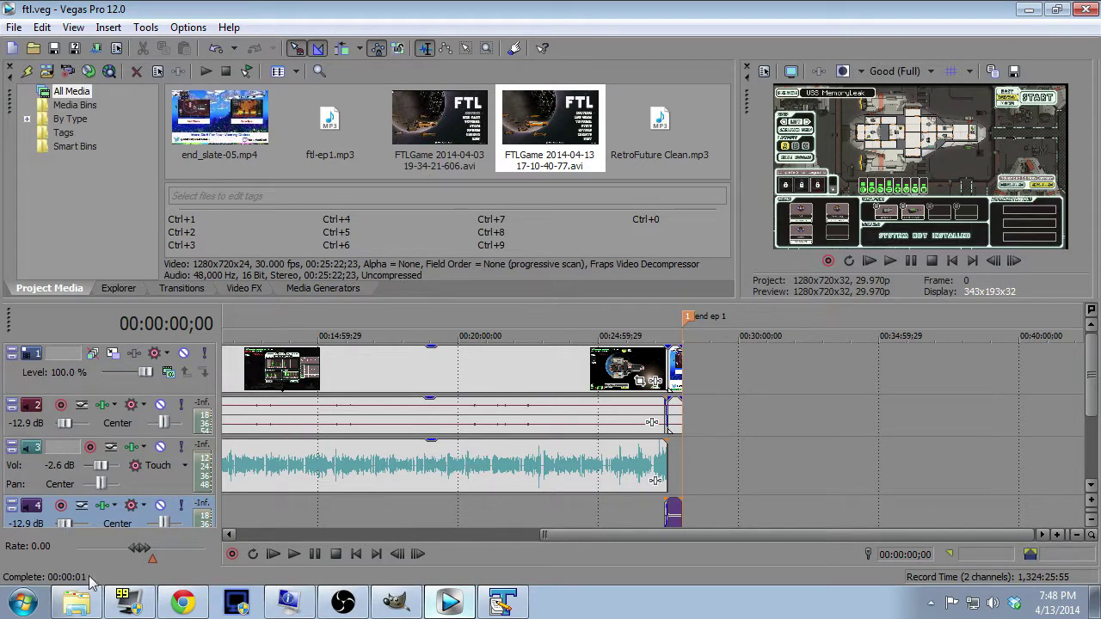
# Switch to Windows Explorer and browse to the FTL folder under Documents > Renders.
pyautogui.click(76, 602)
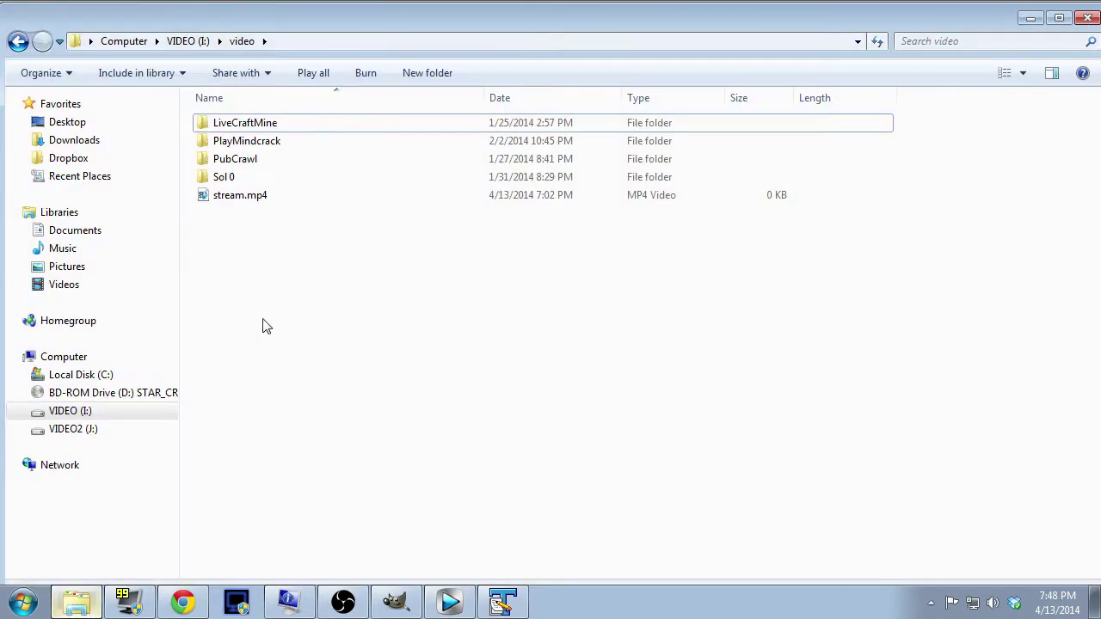
pyautogui.click(90, 232)
pyautogui.click(232, 440)
pyautogui.scroll(-7, 226, 451)
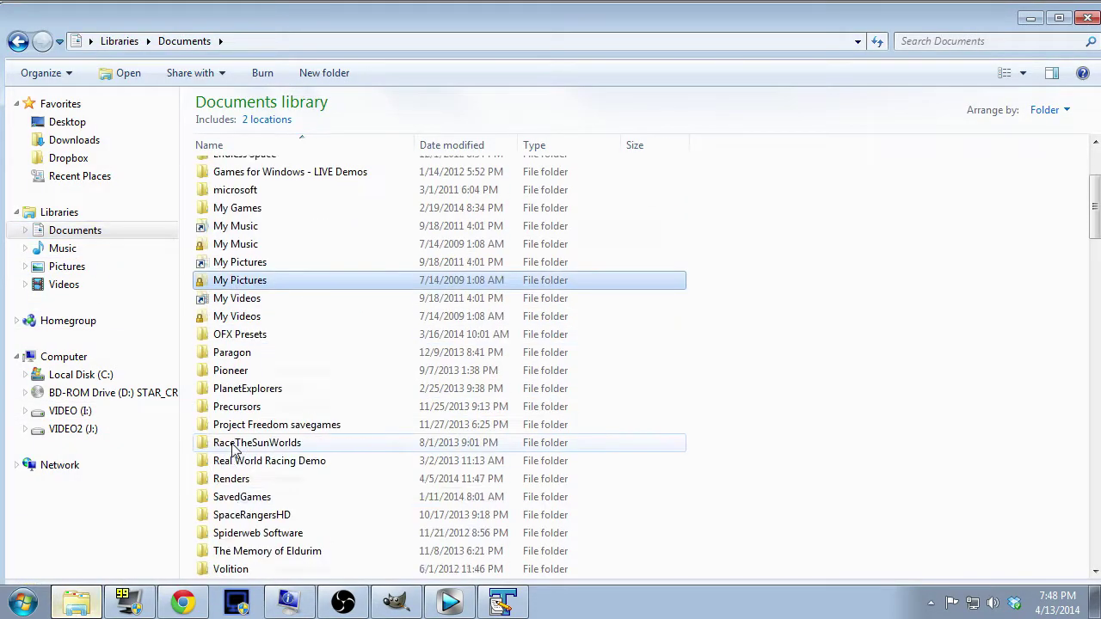
pyautogui.doubleClick(207, 261)
pyautogui.scroll(-1, 205, 364)
pyautogui.doubleClick(207, 378)
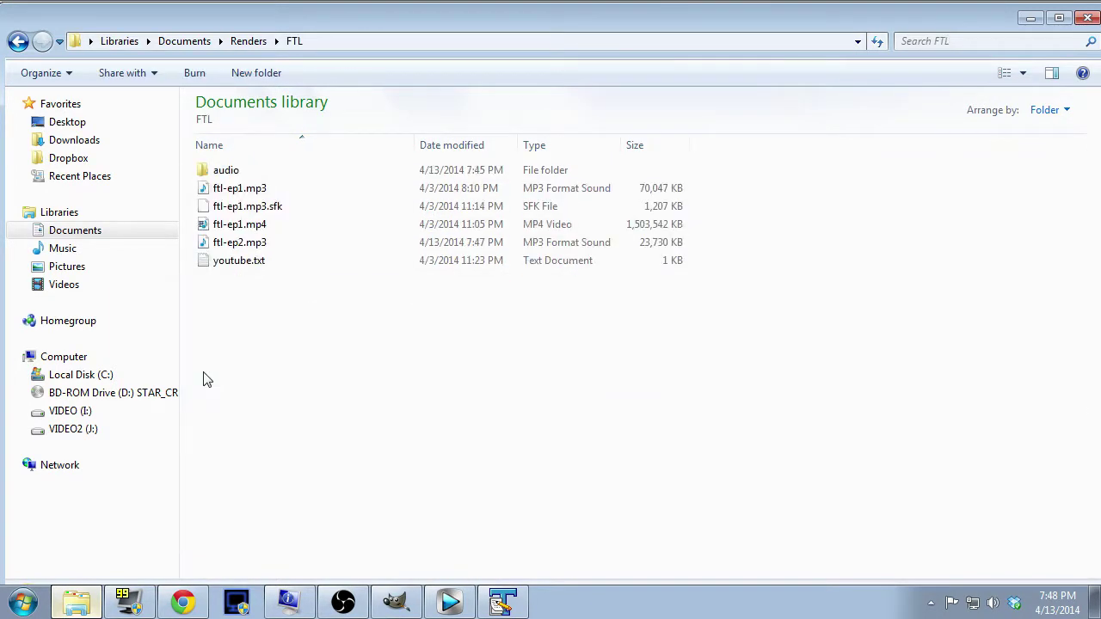
# Import ftl-ep2.mp3 from the FTL folder into the Vegas Pro project media and put the folder window away.
pyautogui.click(219, 242)
pyautogui.doubleClick(477, 17)
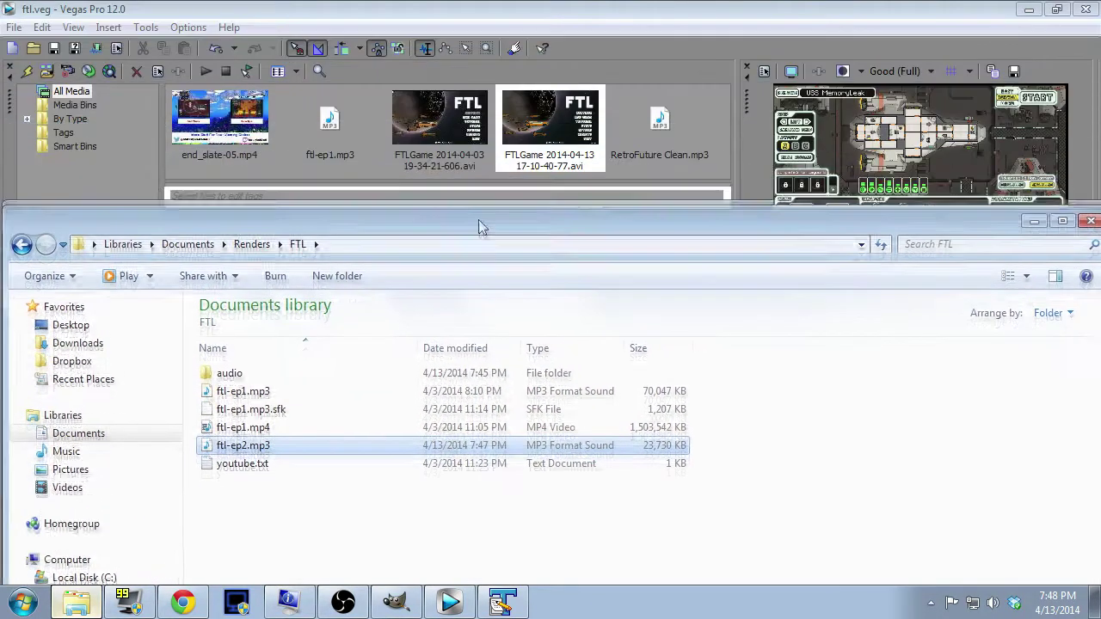
pyautogui.moveTo(209, 478); pyautogui.dragTo(625, 169)
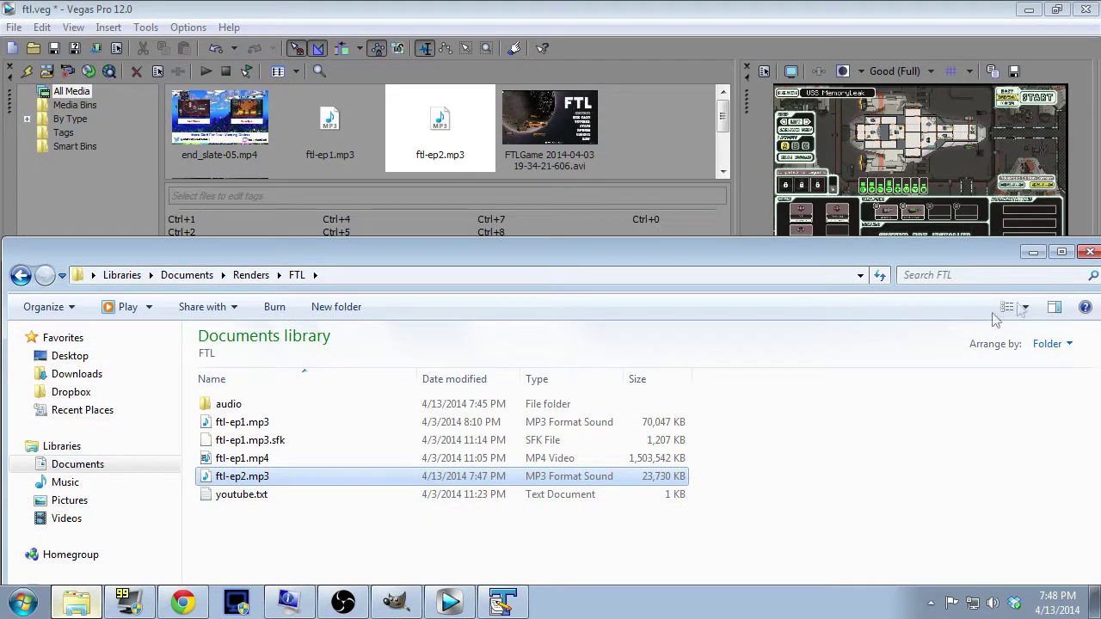
pyautogui.click(1033, 251)
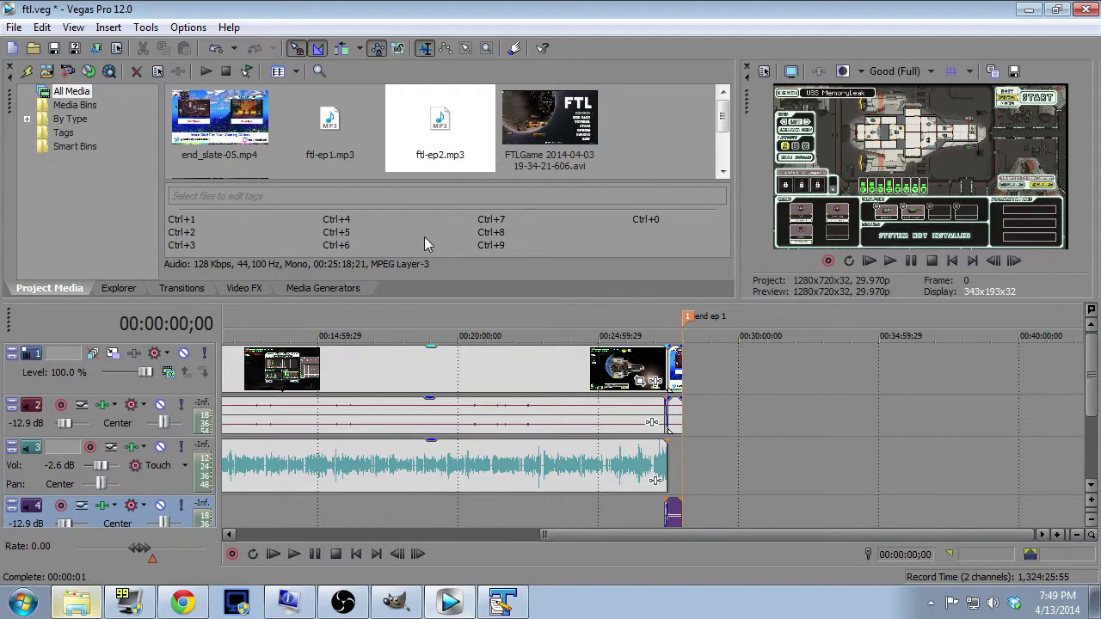
pyautogui.moveTo(721, 124); pyautogui.dragTo(722, 154)
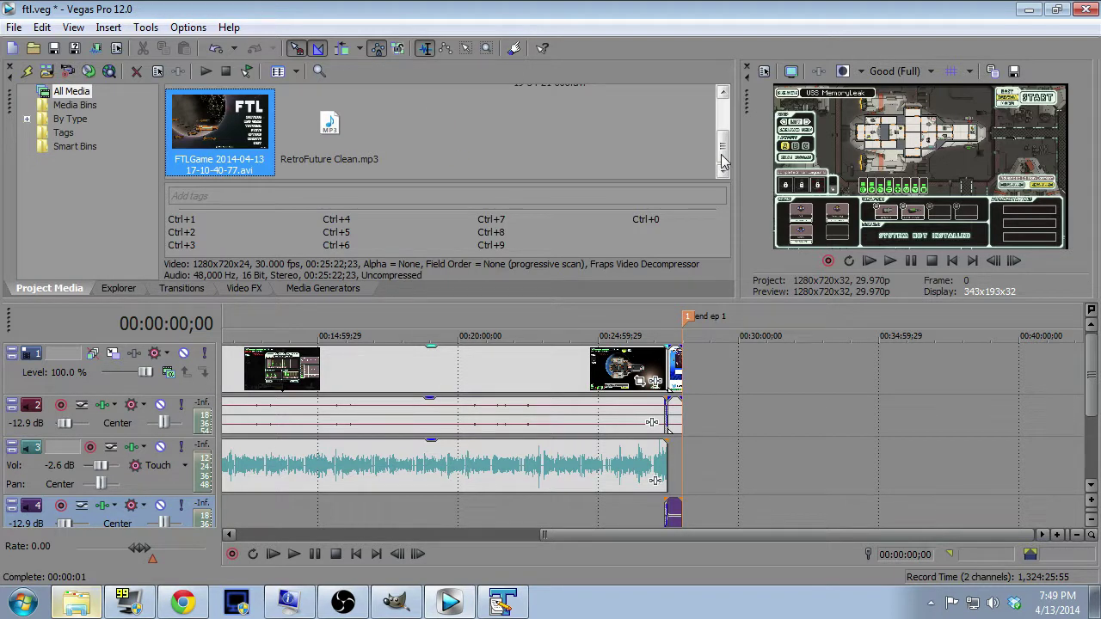
pyautogui.moveTo(228, 131); pyautogui.dragTo(694, 387)
pyautogui.scroll(-4, 697, 402)
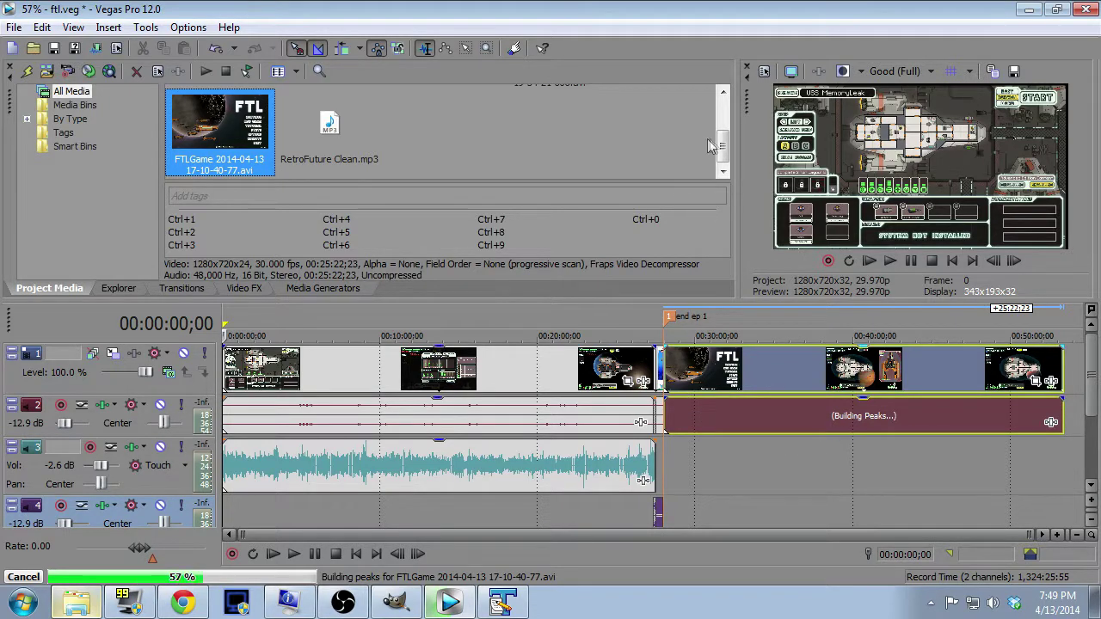
pyautogui.moveTo(724, 148); pyautogui.dragTo(724, 114)
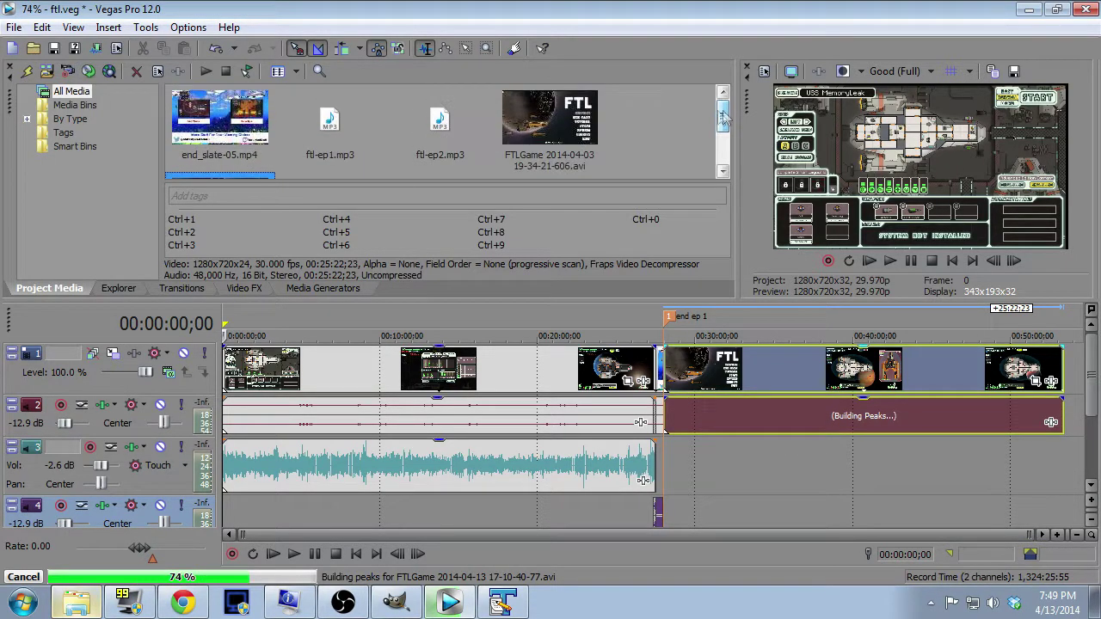
# Place ftl-ep2.mp3 on the third track, starting at the "end ep 1" marker.
pyautogui.click(439, 125)
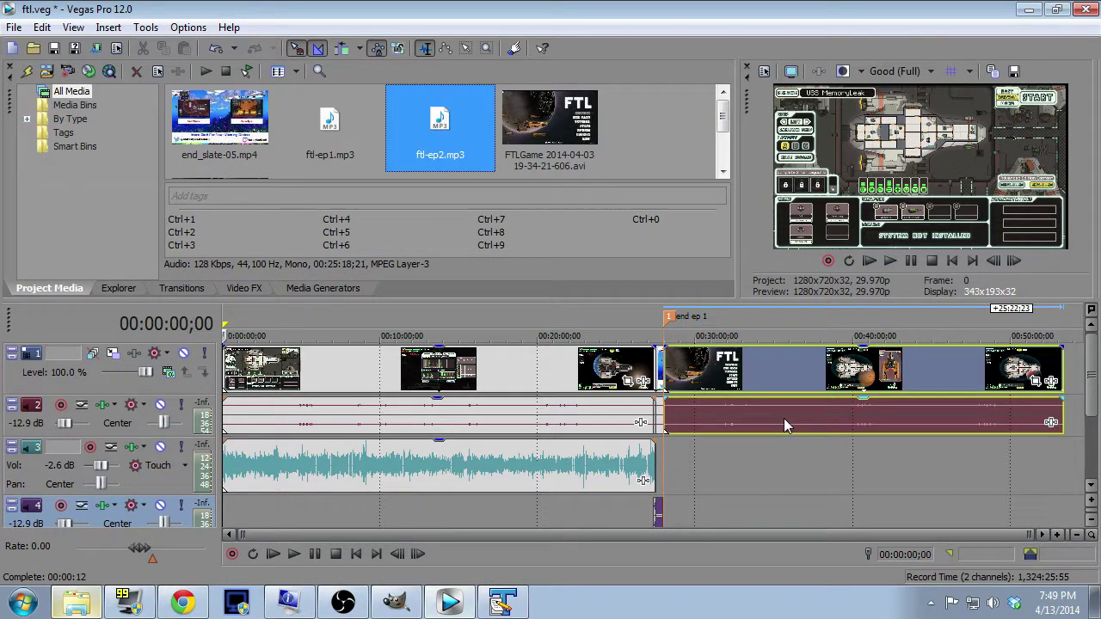
pyautogui.moveTo(440, 153); pyautogui.dragTo(667, 418)
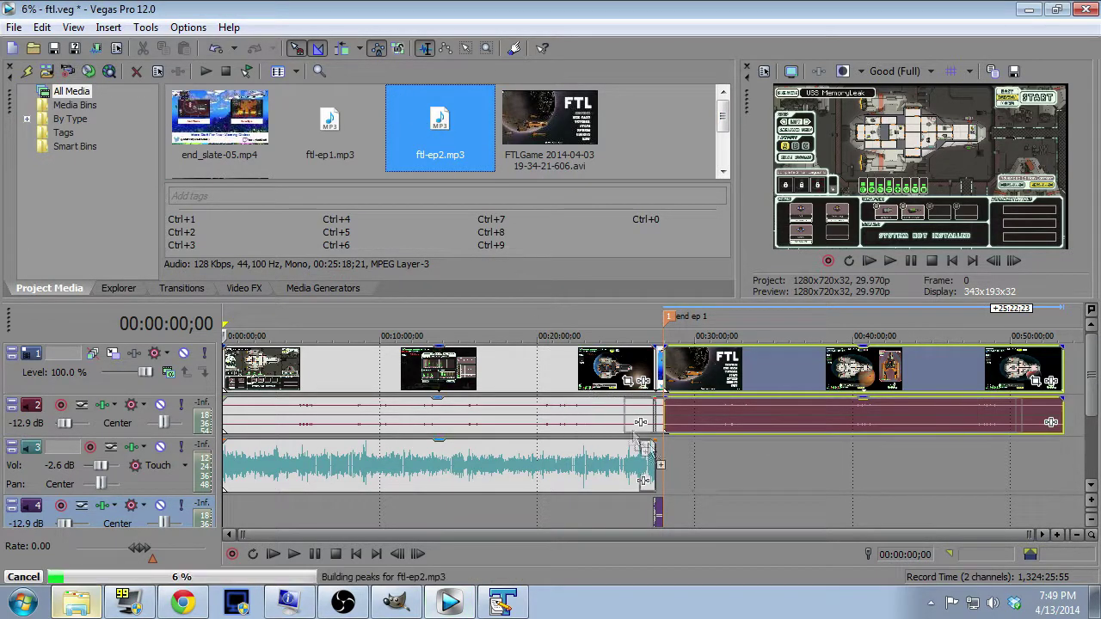
pyautogui.moveTo(695, 482); pyautogui.dragTo(688, 486)
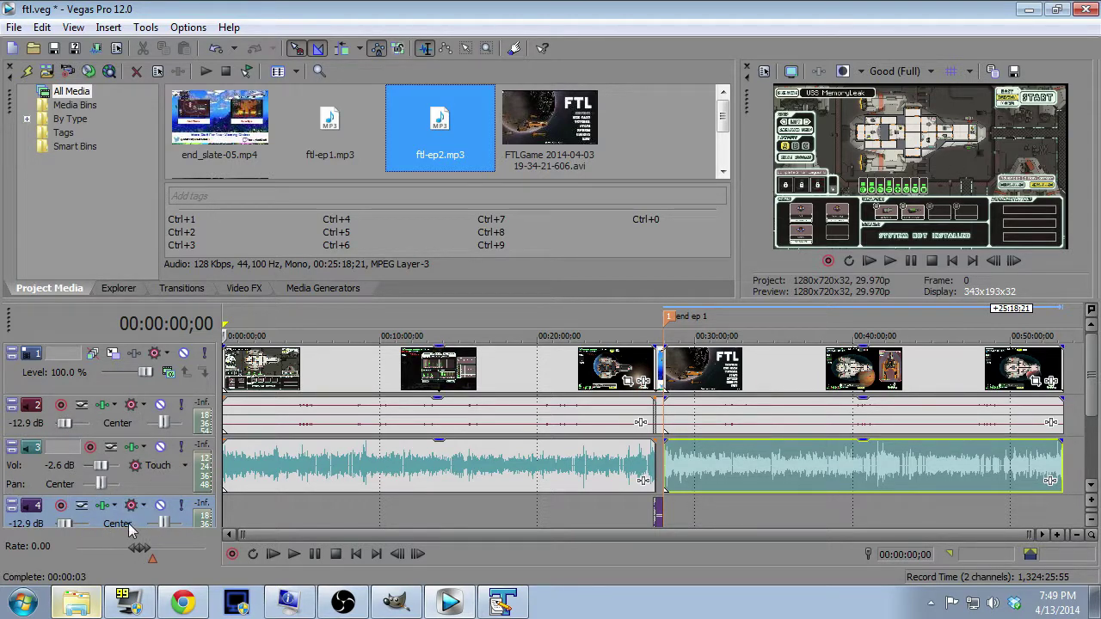
pyautogui.moveTo(722, 118); pyautogui.dragTo(722, 141)
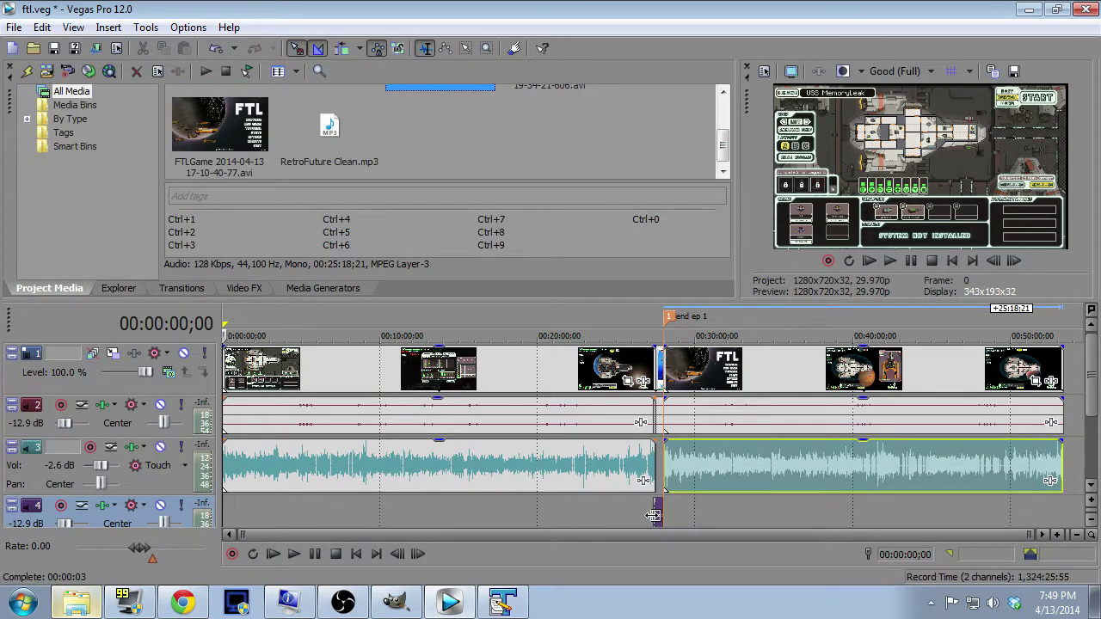
pyautogui.scroll(2, 727, 143)
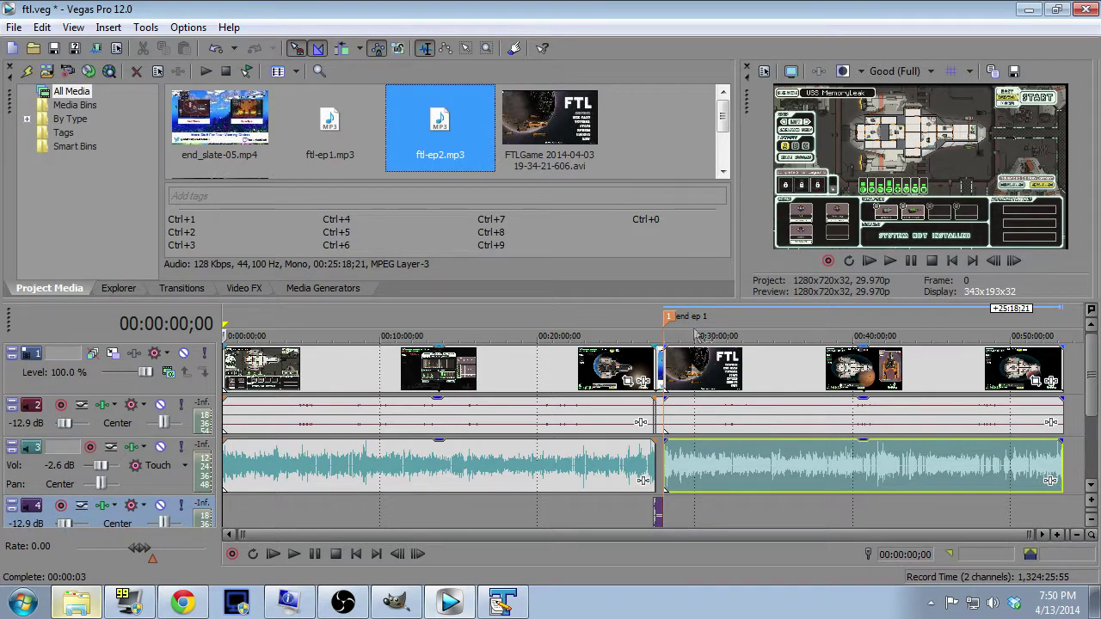
# Play the second episode's footage from the "end ep 1" marker and pause just after the game's main menu is left.
pyautogui.moveTo(1092, 372)
pyautogui.mouseDown()
pyautogui.moveTo(1094, 412)
pyautogui.moveTo(1094, 384)
pyautogui.mouseUp()
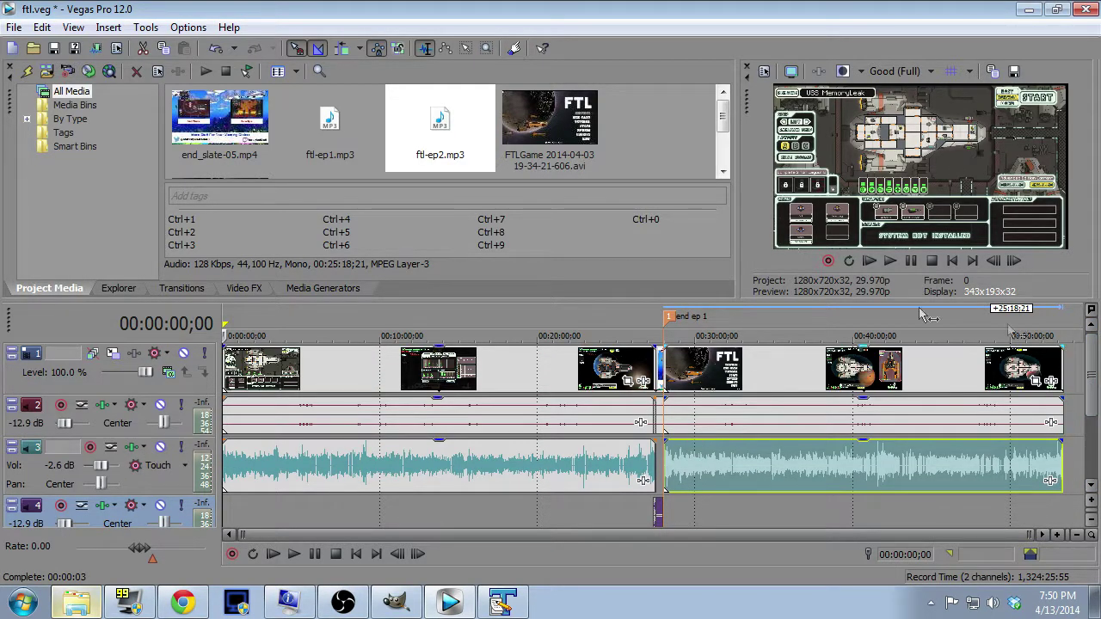
pyautogui.moveTo(1089, 361); pyautogui.dragTo(1092, 397)
pyautogui.click(662, 511)
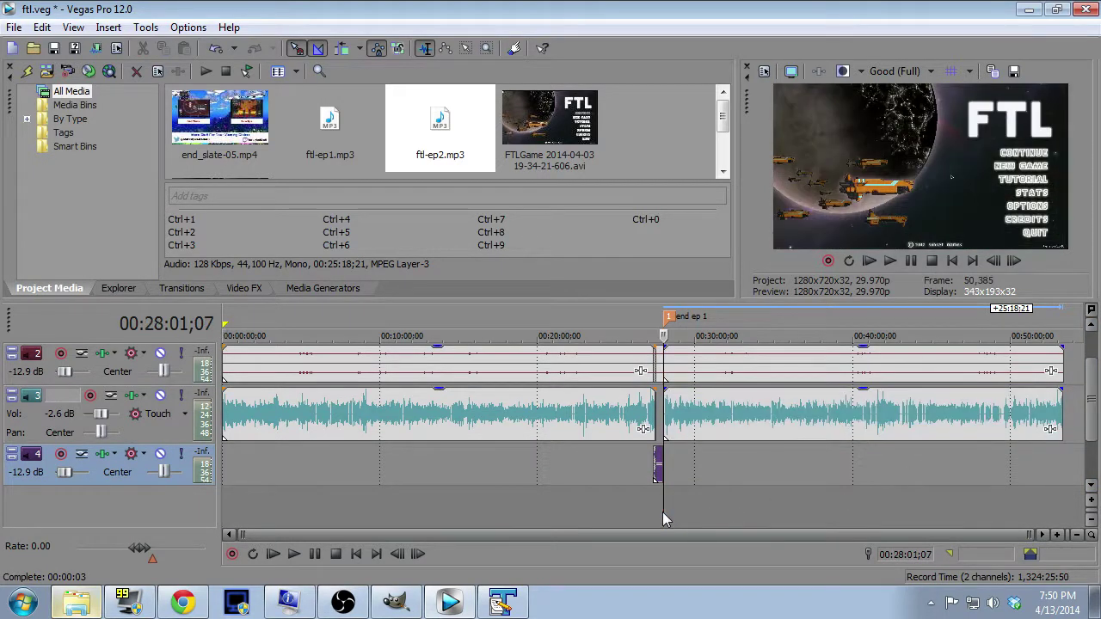
pyautogui.moveTo(1092, 399); pyautogui.dragTo(1094, 385)
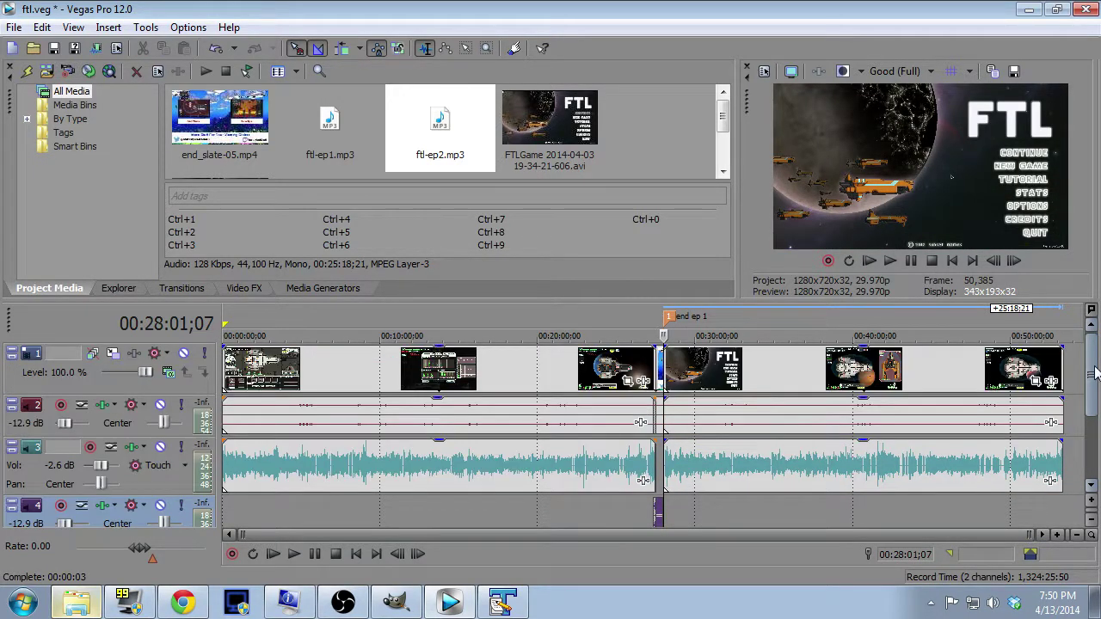
pyautogui.moveTo(498, 536); pyautogui.dragTo(750, 539)
pyautogui.scroll(10, 446, 487)
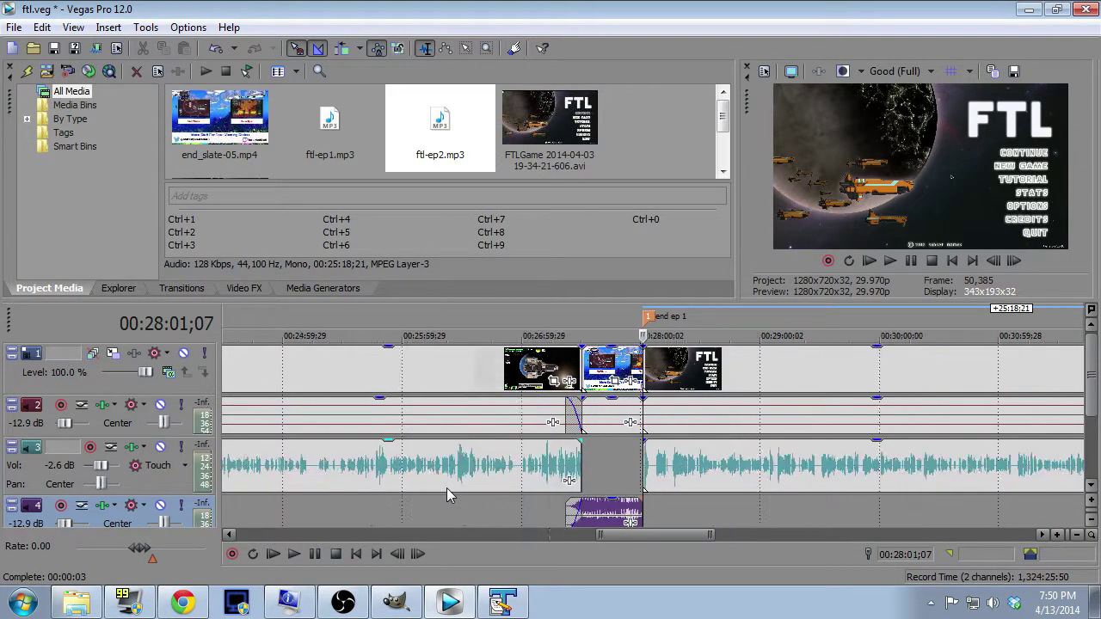
pyautogui.scroll(8, 637, 535)
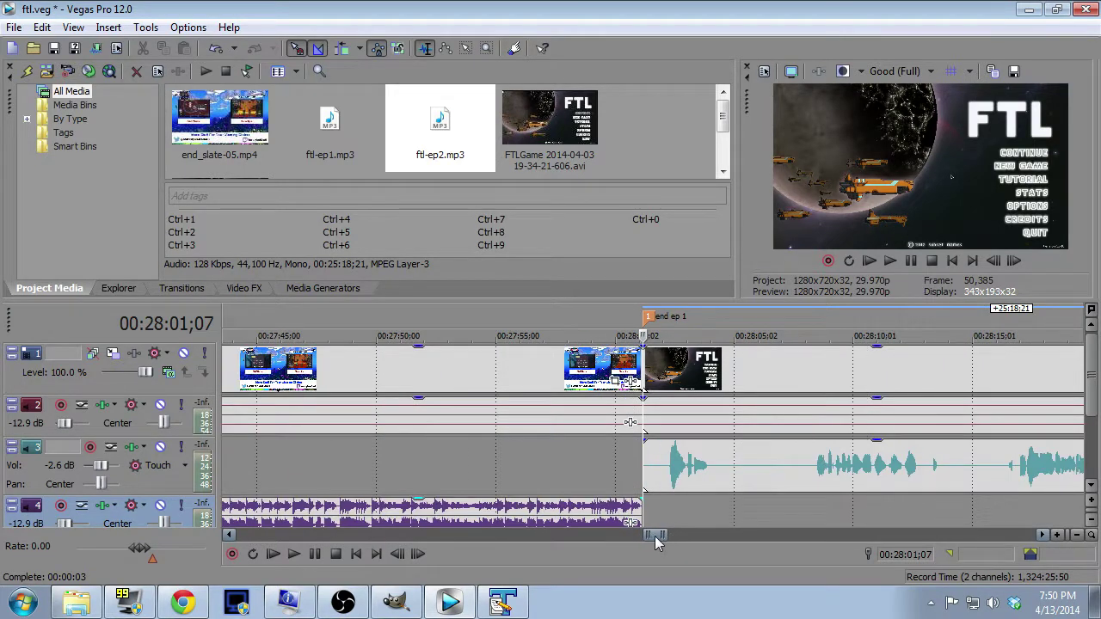
pyautogui.moveTo(656, 540); pyautogui.dragTo(659, 540)
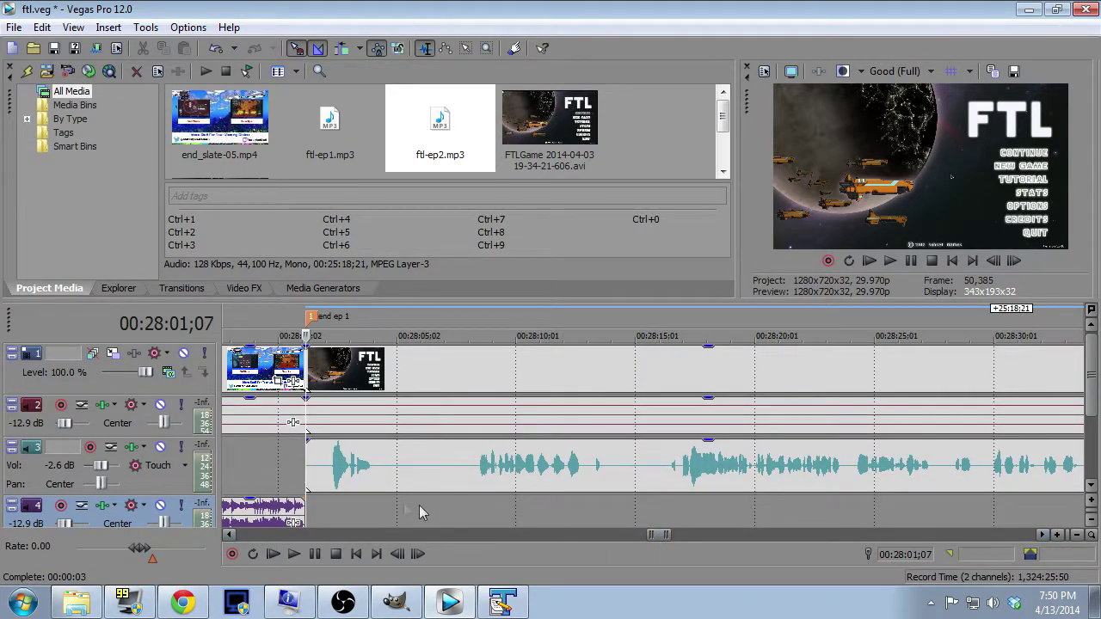
pyautogui.click(293, 555)
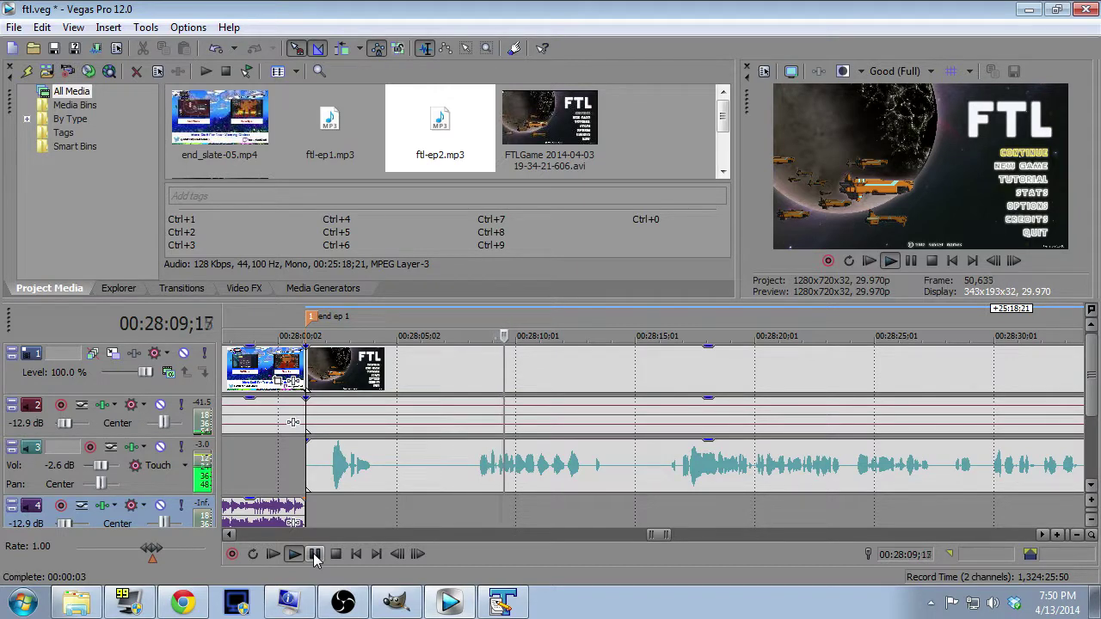
pyautogui.click(315, 555)
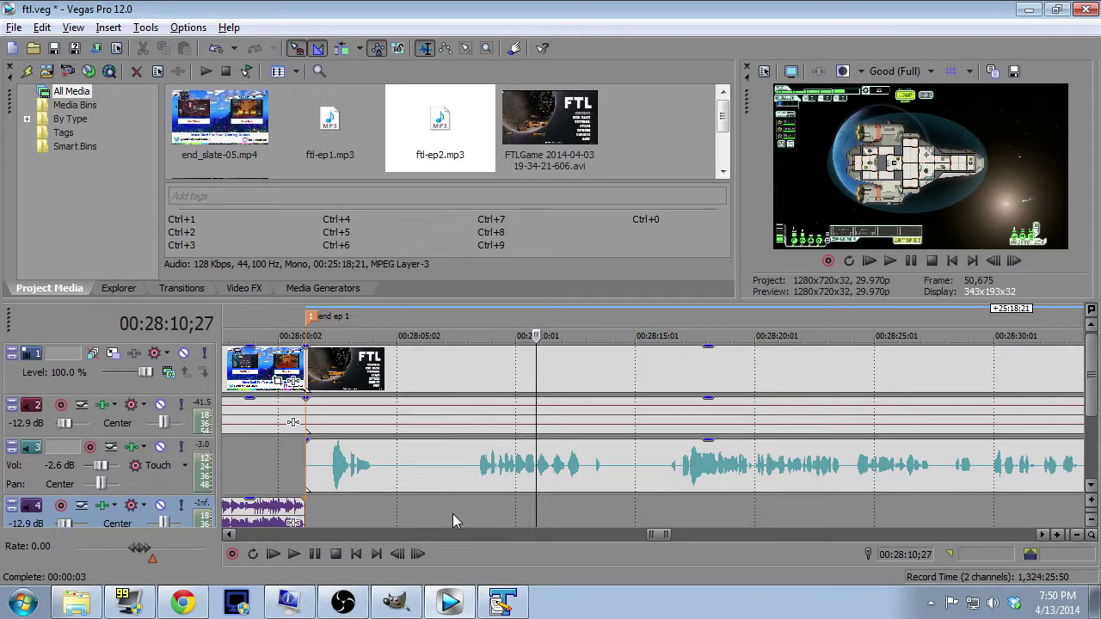
# Step back to the main-menu frame with Continue highlighted and add an unnamed marker at 00:28:10;11.
pyautogui.press('Left')
pyautogui.press('Left')
pyautogui.press('Left')
pyautogui.press('Left')
pyautogui.press('Left')
pyautogui.press('Left')
pyautogui.press('Left')
pyautogui.press('Left')
pyautogui.press('Left')
pyautogui.press('Left')
pyautogui.press('Left')
pyautogui.press('Left')
pyautogui.press('Left')
pyautogui.press('Left')
pyautogui.press('Left')
pyautogui.press('Left')
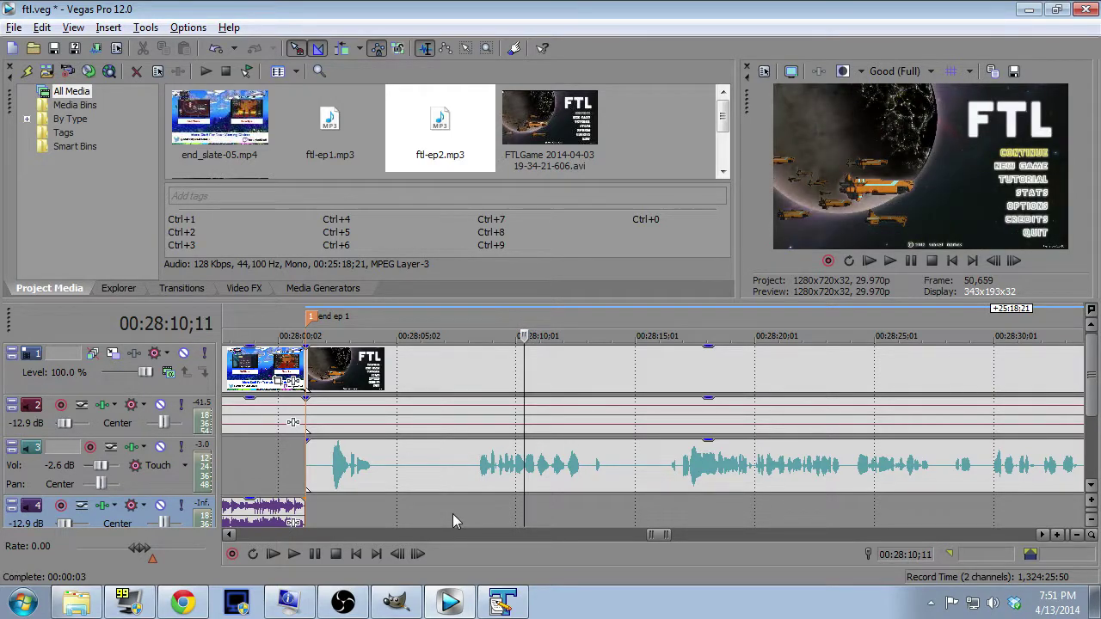
pyautogui.press('Right')
pyautogui.press('Right')
pyautogui.press('Left')
pyautogui.press('m')
pyautogui.press('Return')
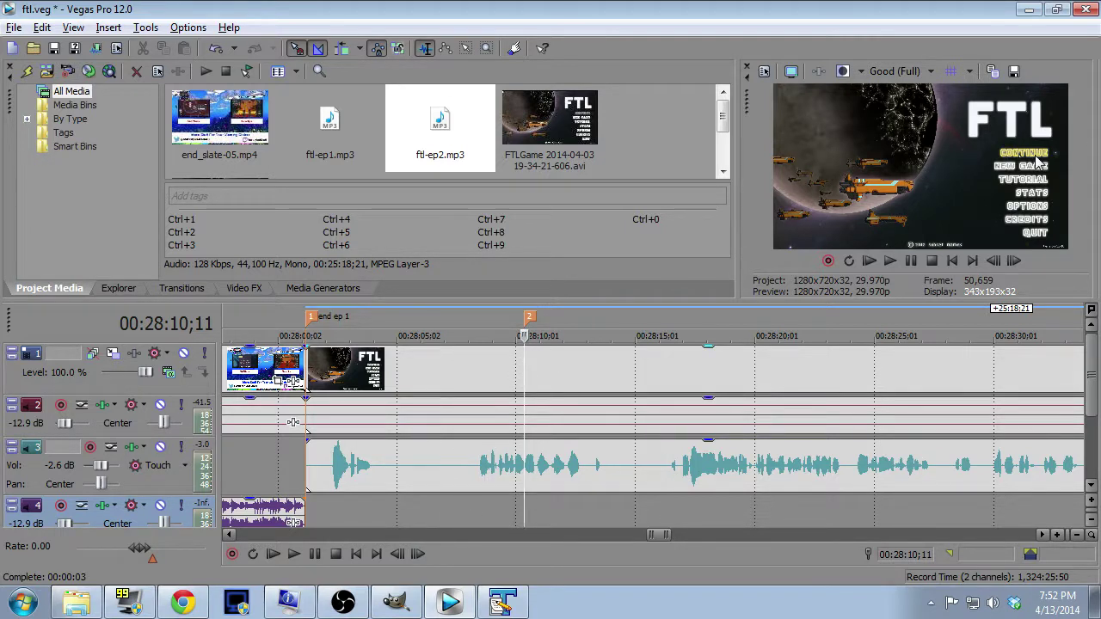
# Play on to the short blip in the voice track and add an unnamed marker at 00:28:13;14.
pyautogui.click(293, 553)
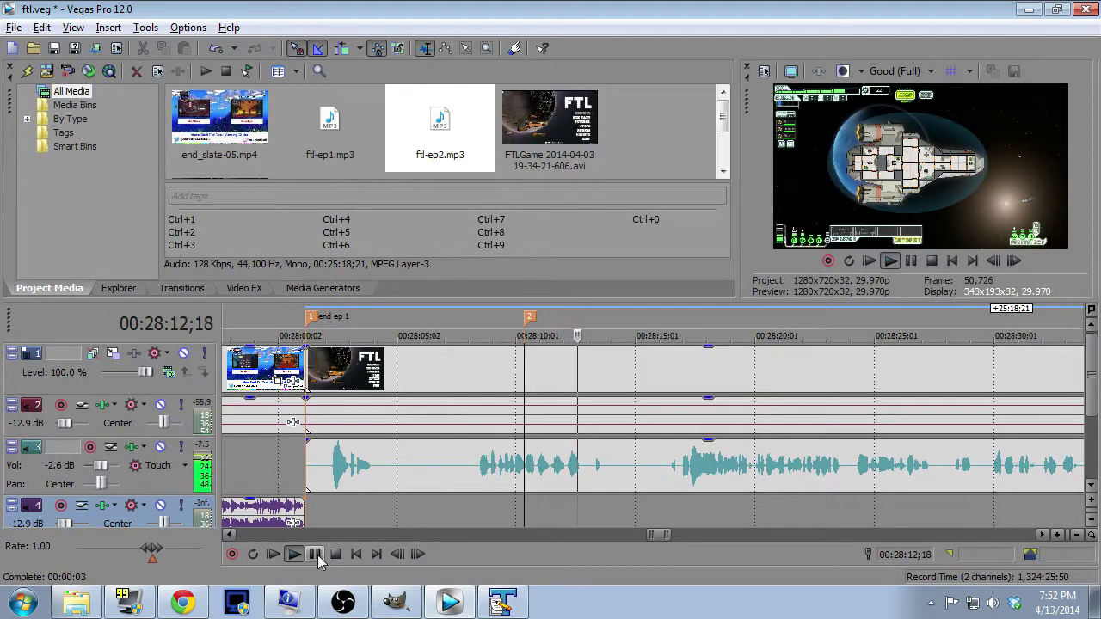
pyautogui.click(316, 554)
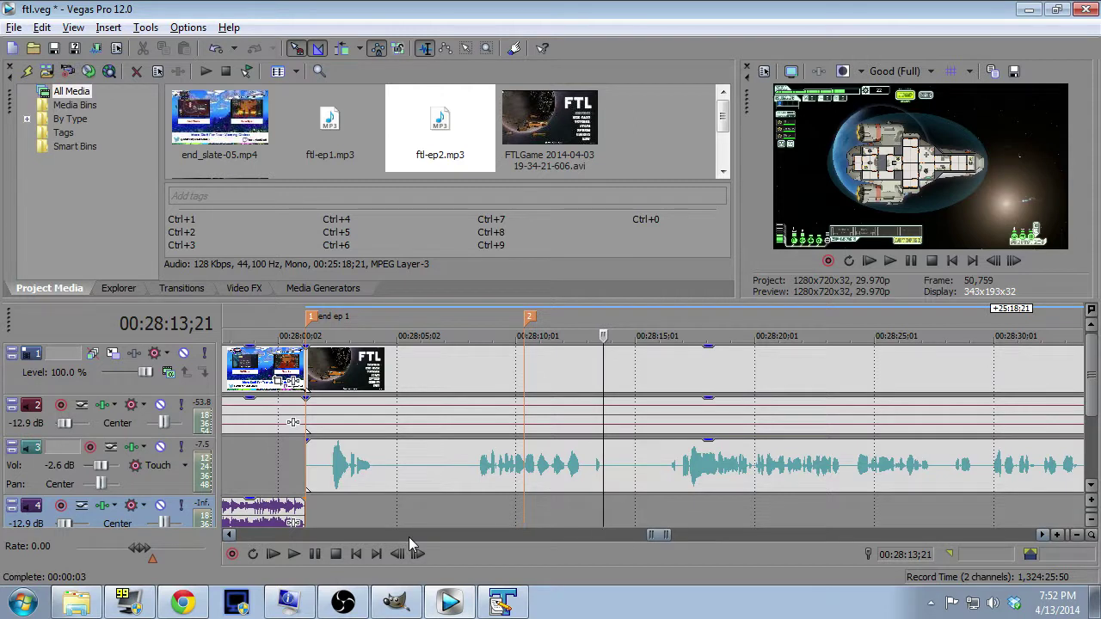
pyautogui.press('Left')
pyautogui.press('Left')
pyautogui.press('Left')
pyautogui.press('Left')
pyautogui.press('Left')
pyautogui.press('Left')
pyautogui.press('Left')
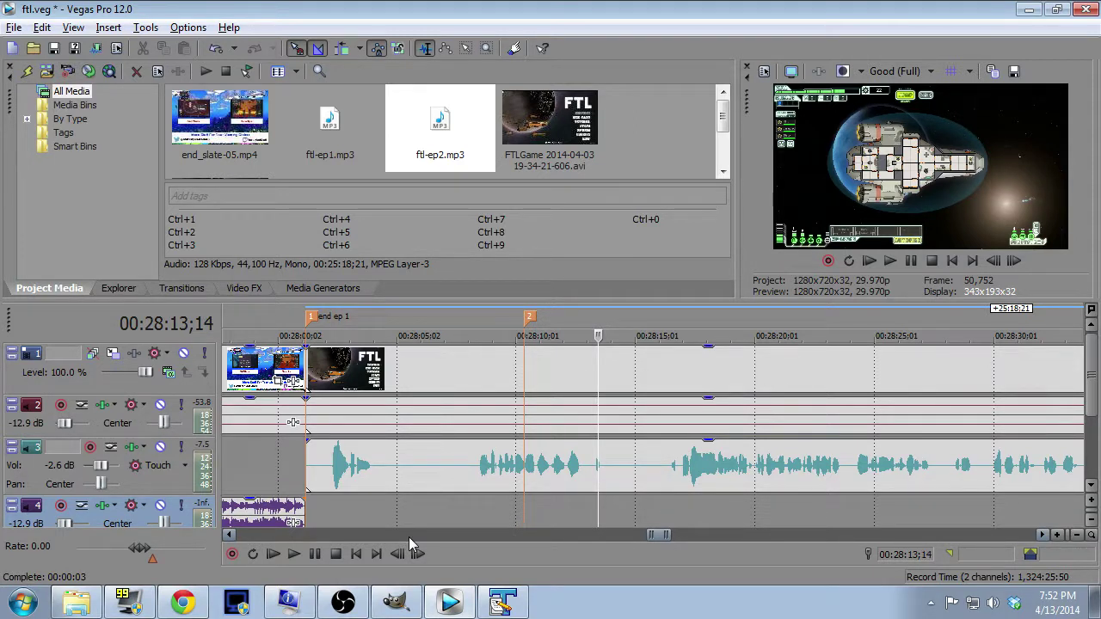
pyautogui.press('m')
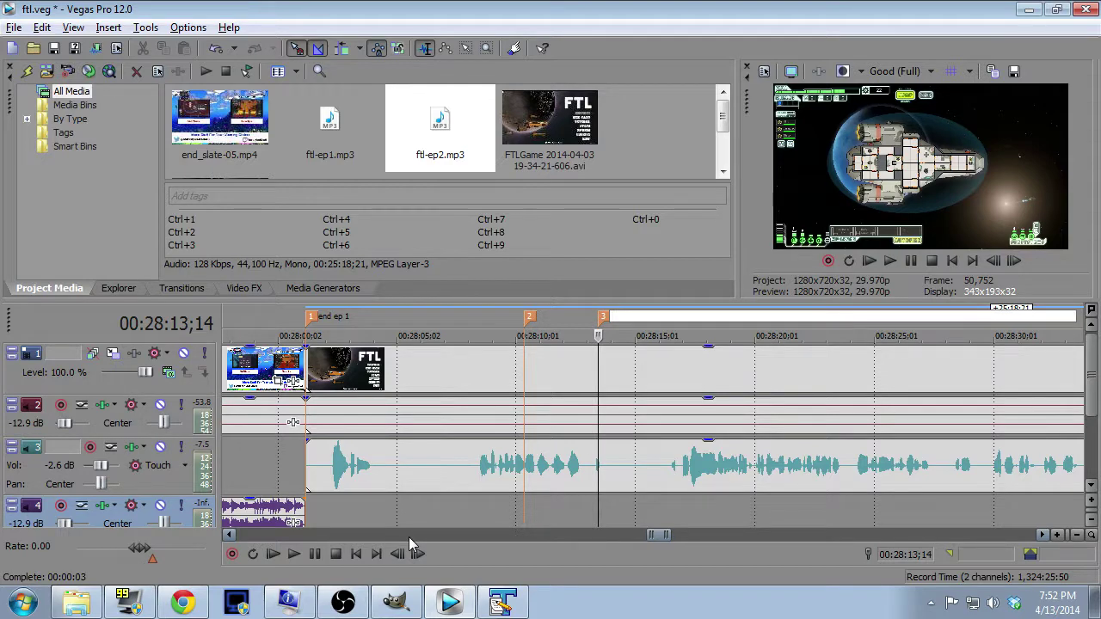
pyautogui.press('Return')
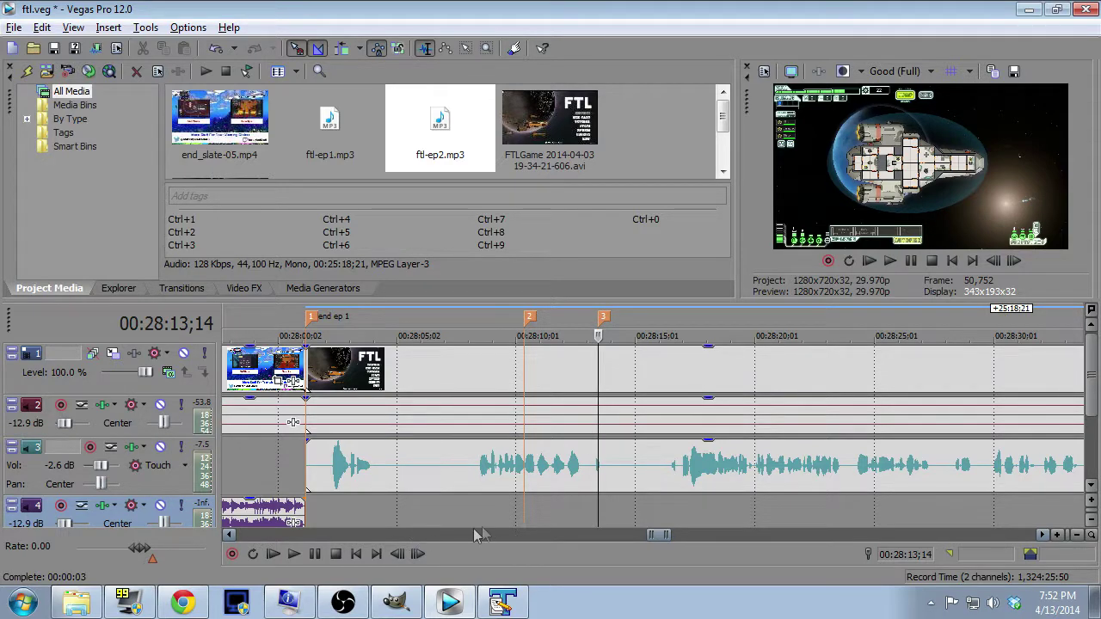
# Delete the content of all tracks between the "end ep 1" marker and marker 2 at 00:28:10;11.
pyautogui.click(524, 516)
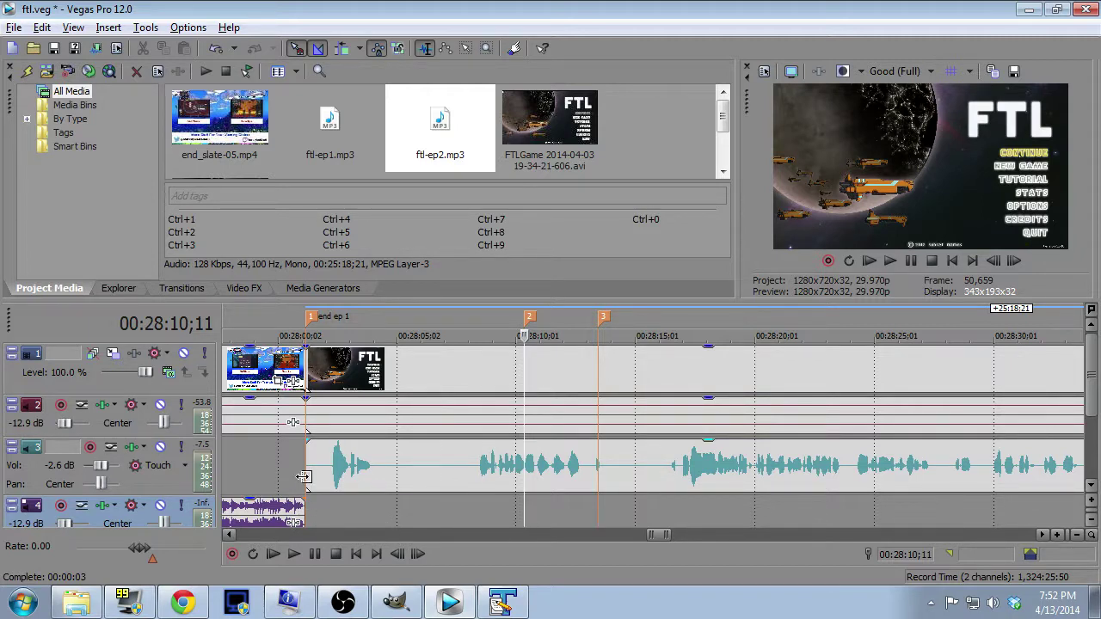
pyautogui.scroll(-1, 662, 514)
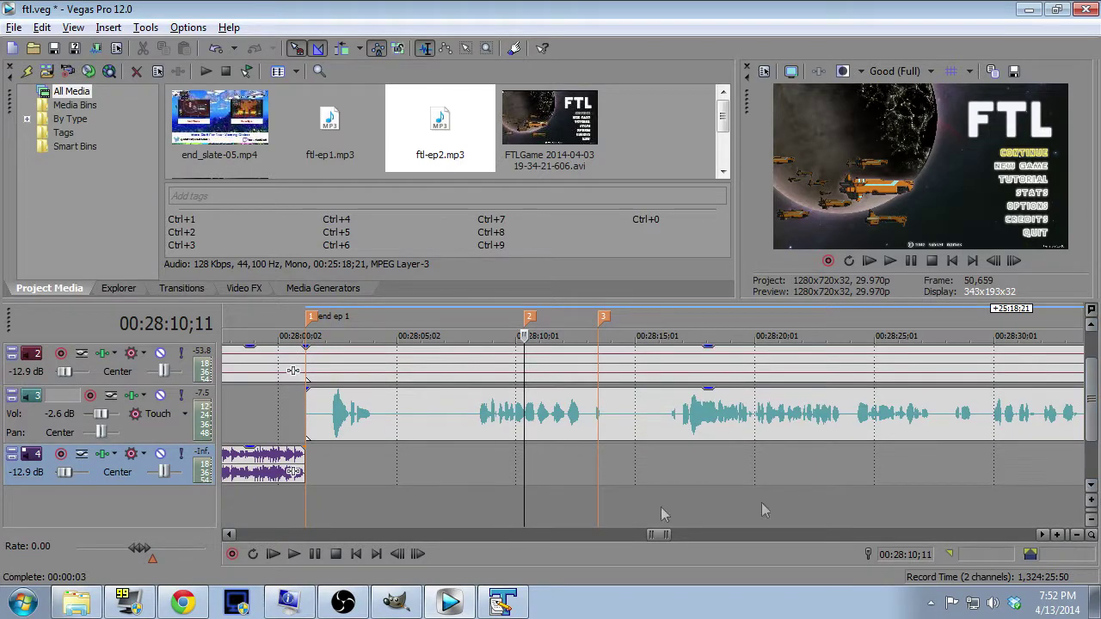
pyautogui.keyDown('shift'); pyautogui.click(305, 506); pyautogui.keyUp('shift')
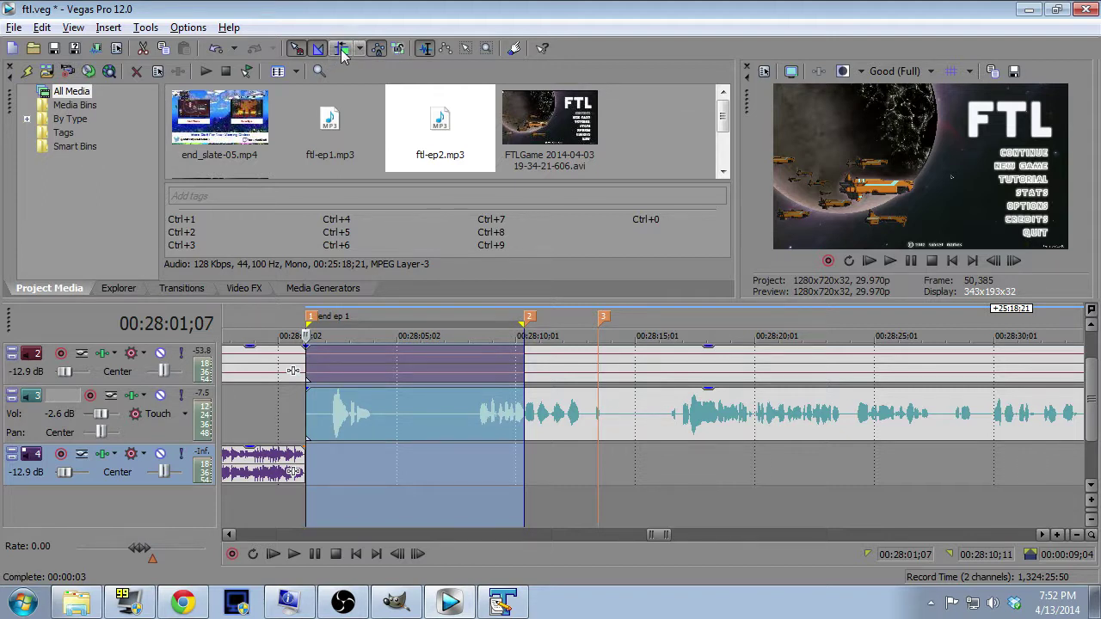
pyautogui.click(376, 49)
pyautogui.press('Delete')
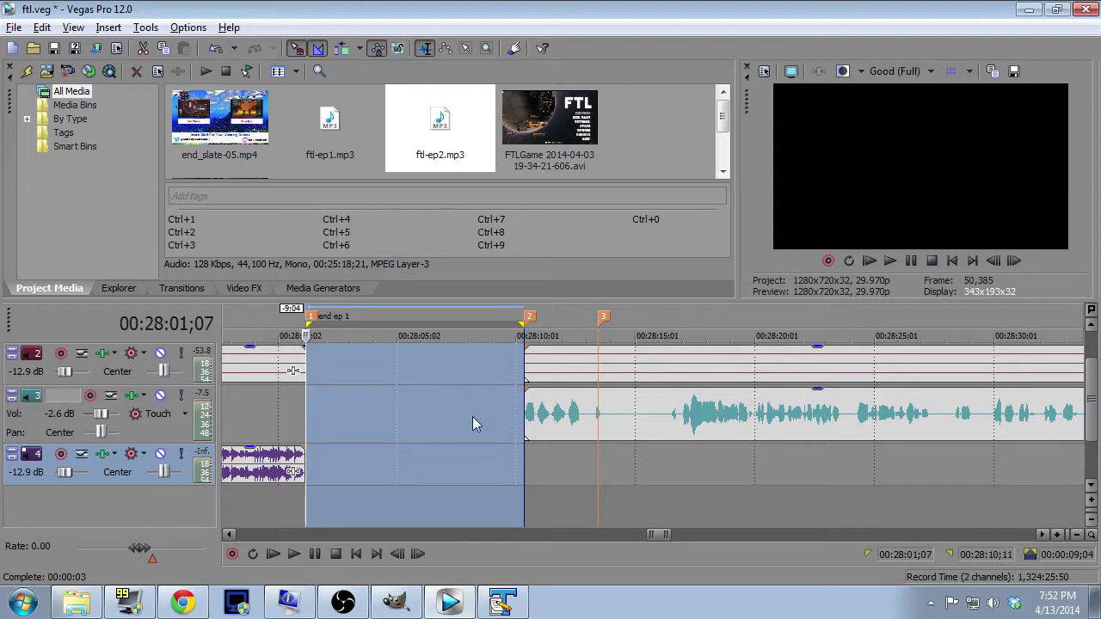
# Move the second episode's video clip and its game audio so they start at marker 3.
pyautogui.click(524, 513)
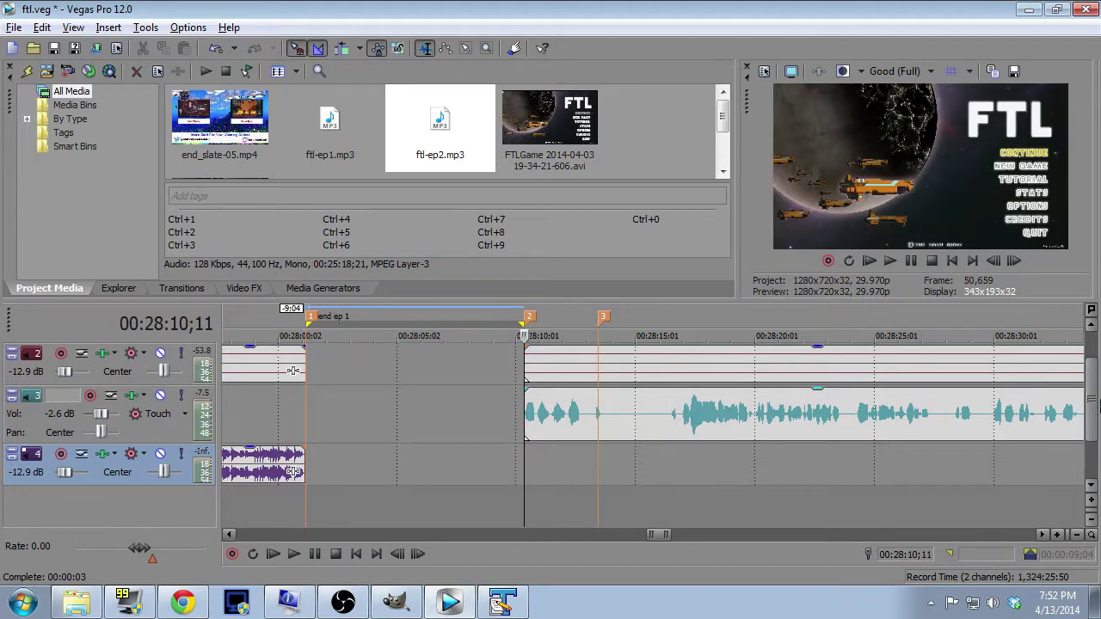
pyautogui.click(1090, 324)
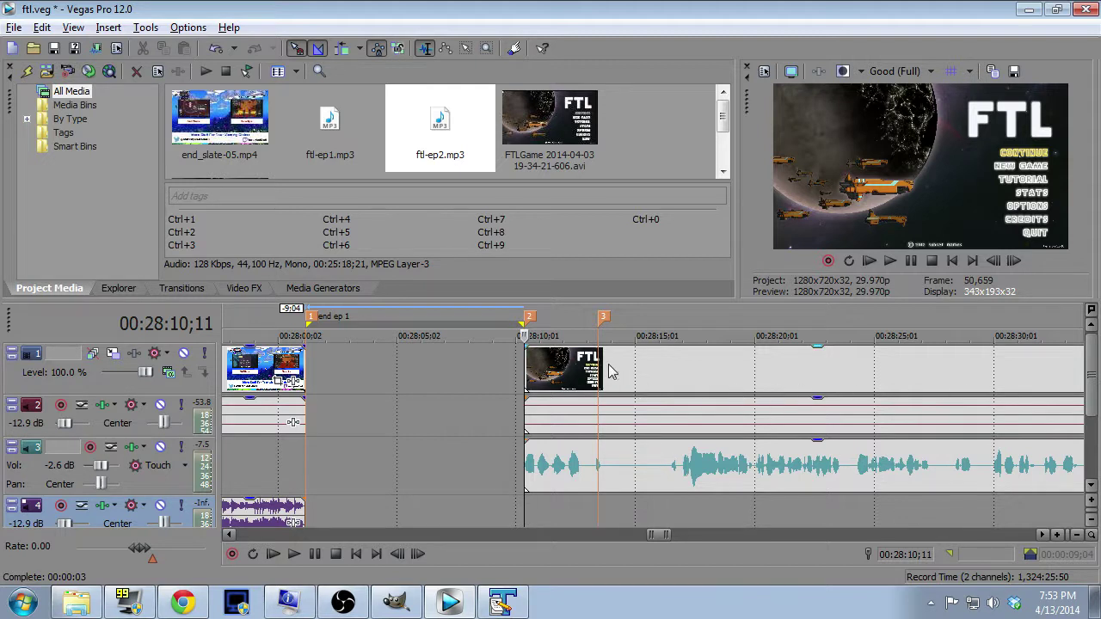
pyautogui.moveTo(610, 374); pyautogui.dragTo(685, 376)
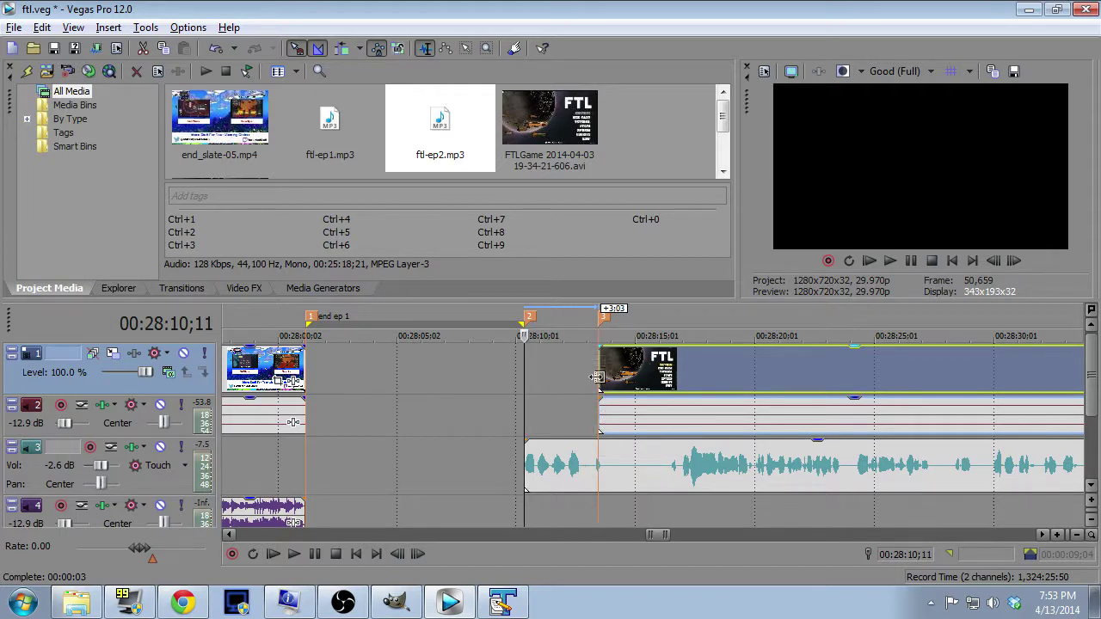
# Delete the voice track's section between markers 2 and 3.
pyautogui.click(1090, 486)
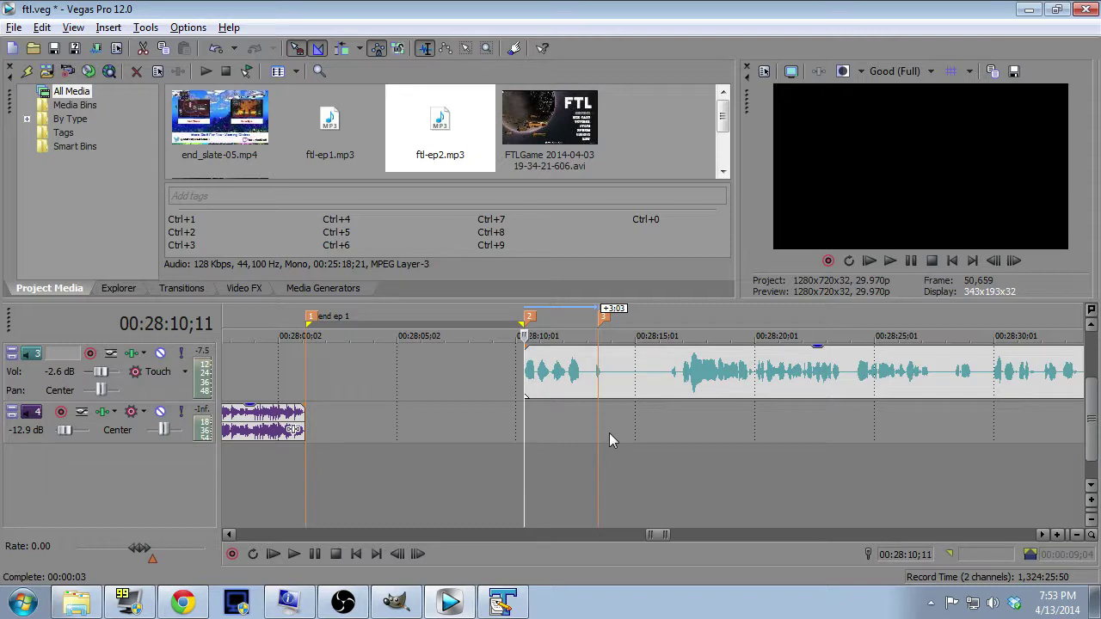
pyautogui.click(599, 489)
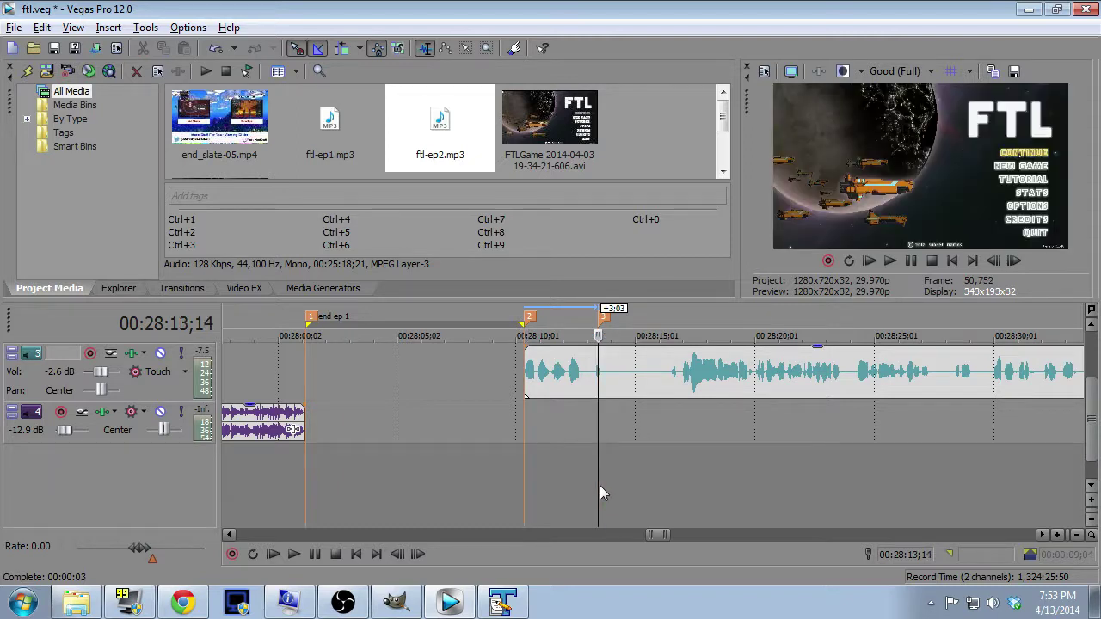
pyautogui.keyDown('shift'); pyautogui.click(522, 499); pyautogui.keyUp('shift')
pyautogui.press('Delete')
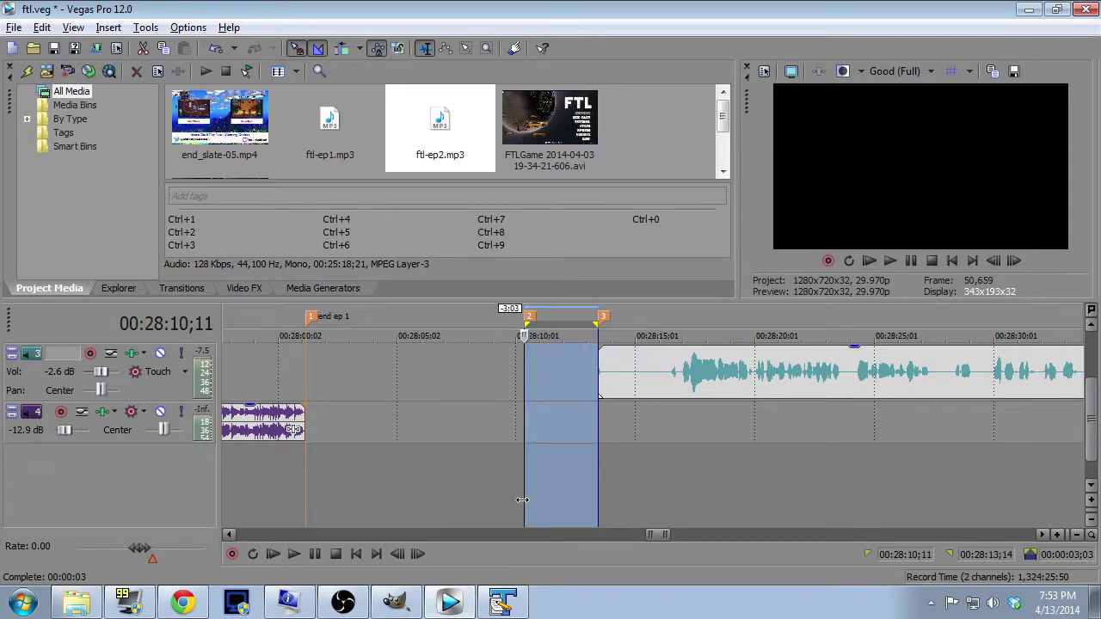
# Delete markers 2 and 3 from the timeline.
pyautogui.rightClick(528, 316)
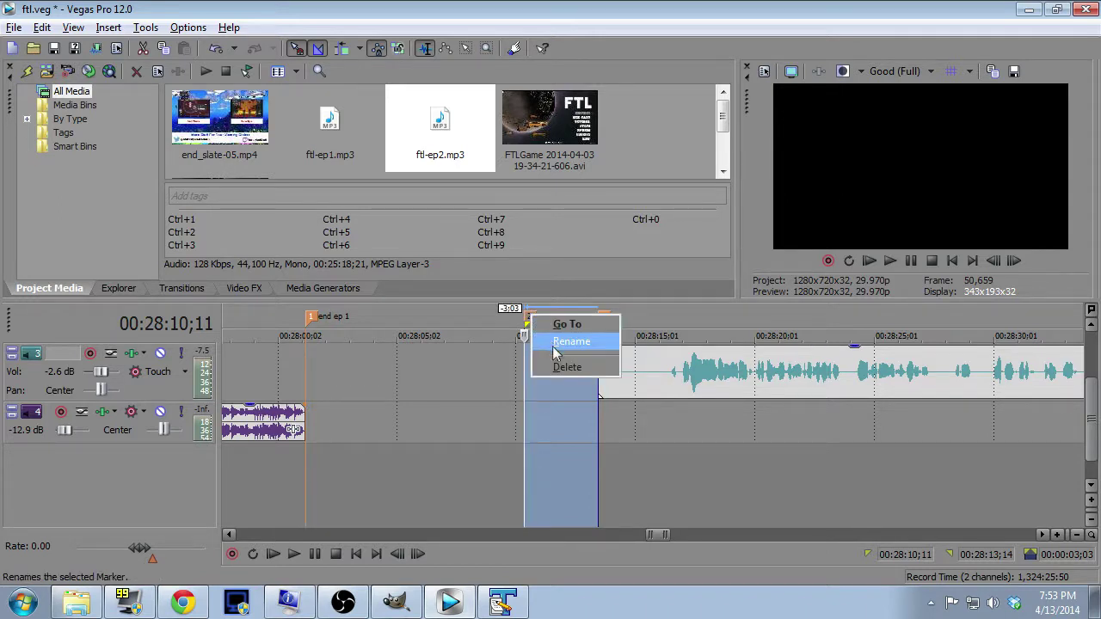
pyautogui.click(567, 367)
pyautogui.rightClick(602, 316)
pyautogui.click(640, 367)
# Trim the start of the second episode by deleting all tracks' content from 00:28:13;14 to 00:28:16;00.
pyautogui.scroll(2, 1092, 409)
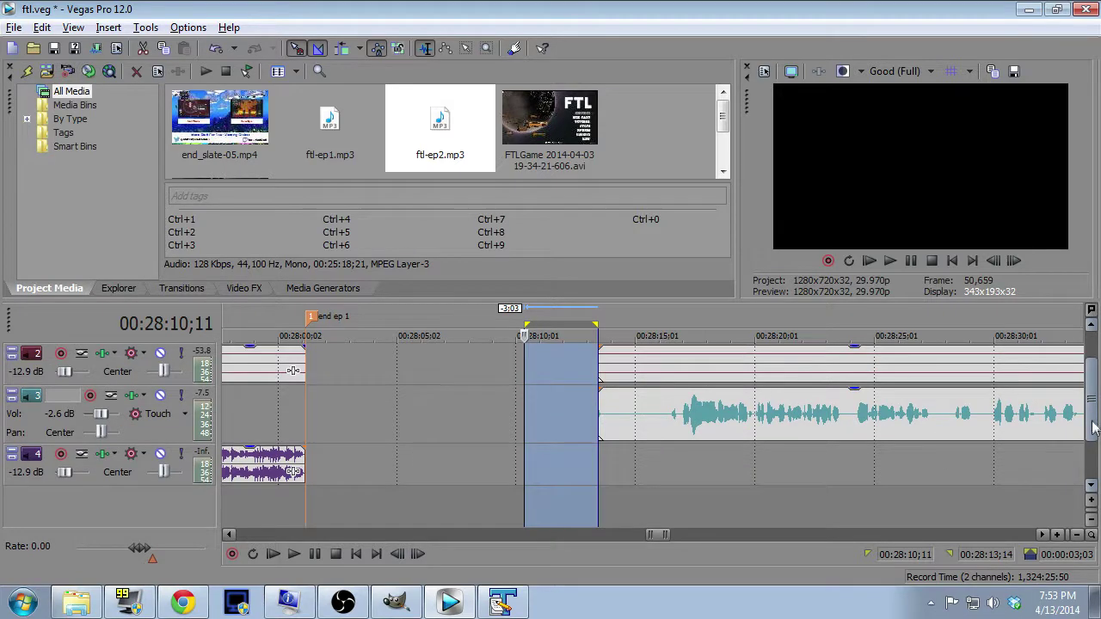
pyautogui.moveTo(1092, 409); pyautogui.dragTo(1094, 437)
pyautogui.click(599, 509)
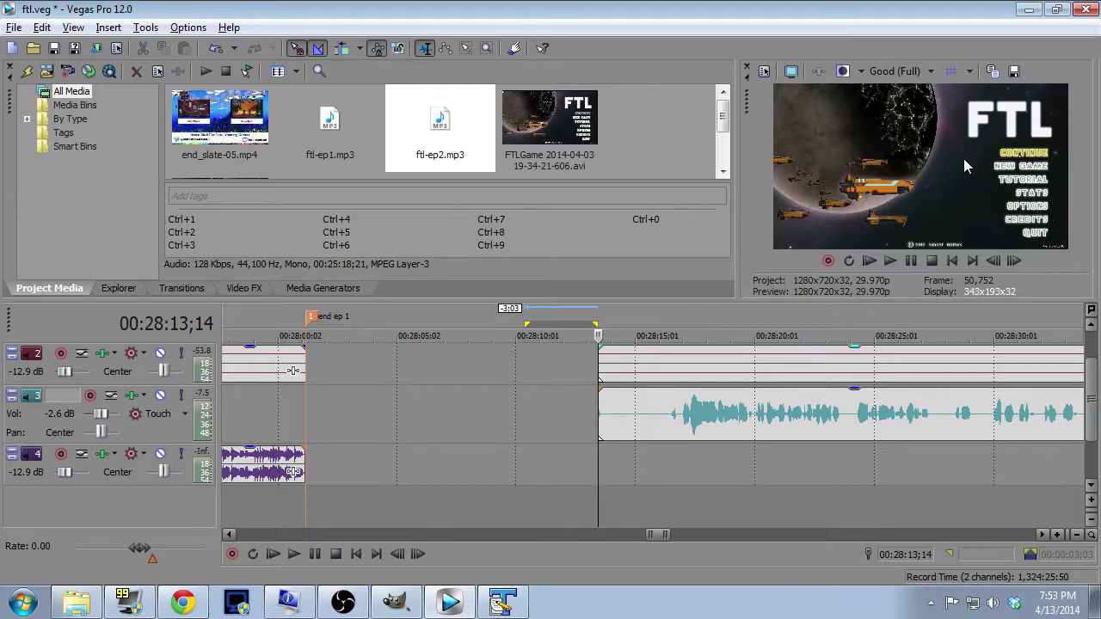
pyautogui.keyDown('shift'); pyautogui.click(666, 506); pyautogui.keyUp('shift')
pyautogui.keyDown('shift'); pyautogui.click(658, 506); pyautogui.keyUp('shift')
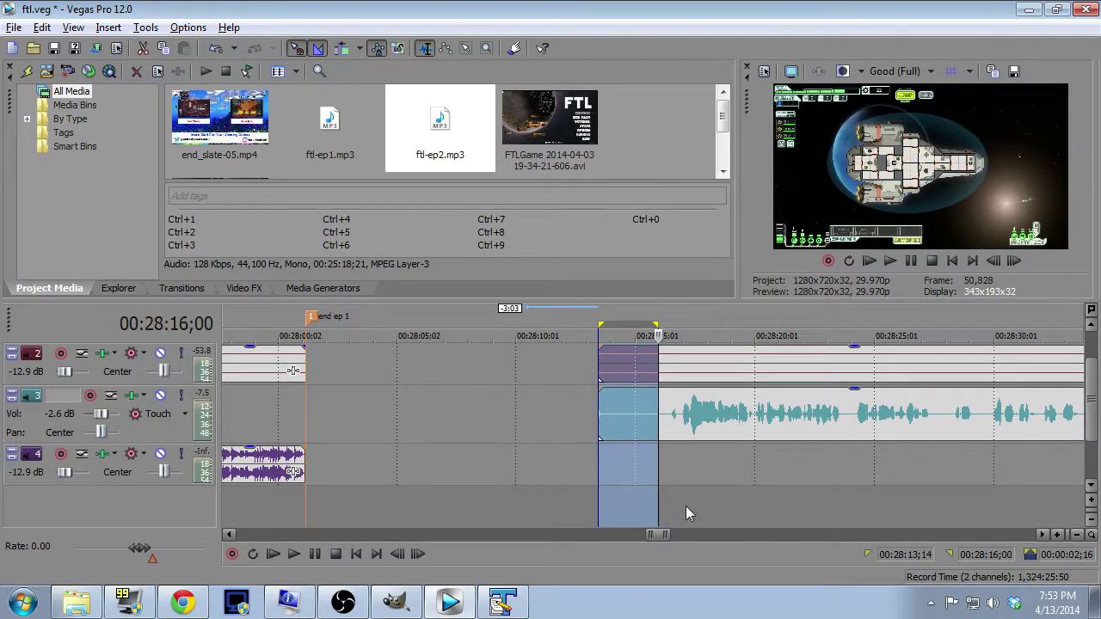
pyautogui.press('Delete')
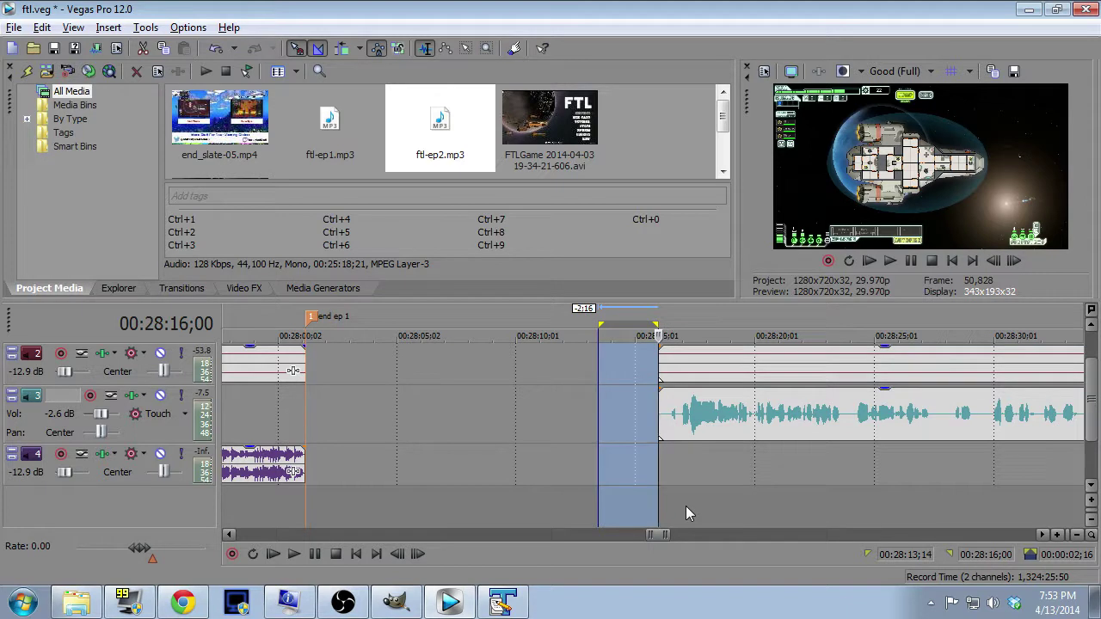
# Move the second episode's video, game audio and voice clips back so they start at the "end ep 1" marker.
pyautogui.click(788, 511)
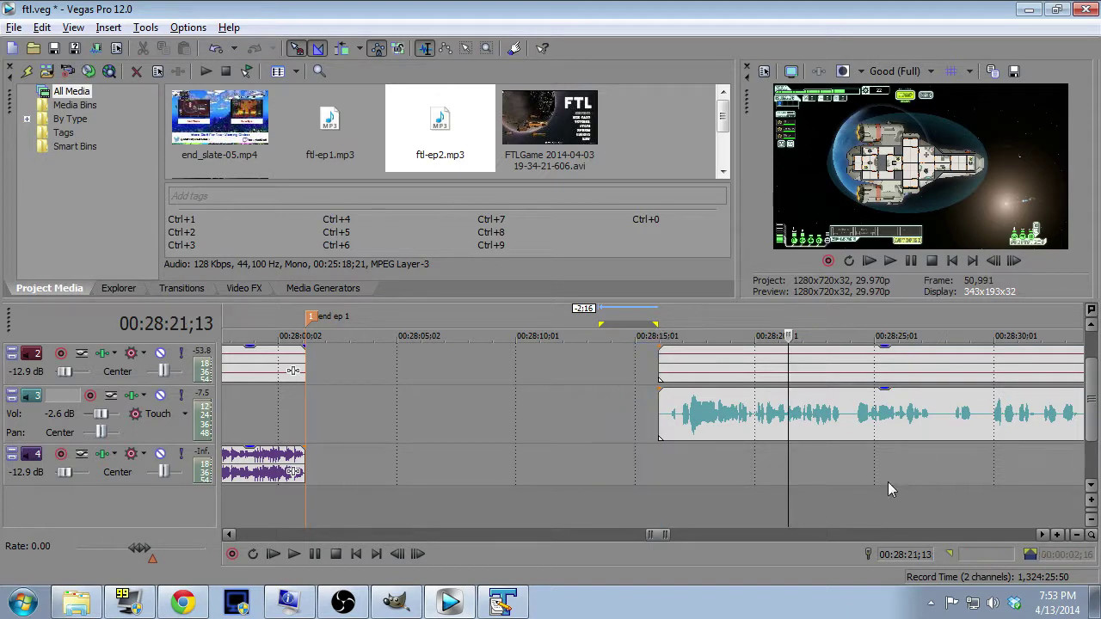
pyautogui.scroll(2, 1094, 391)
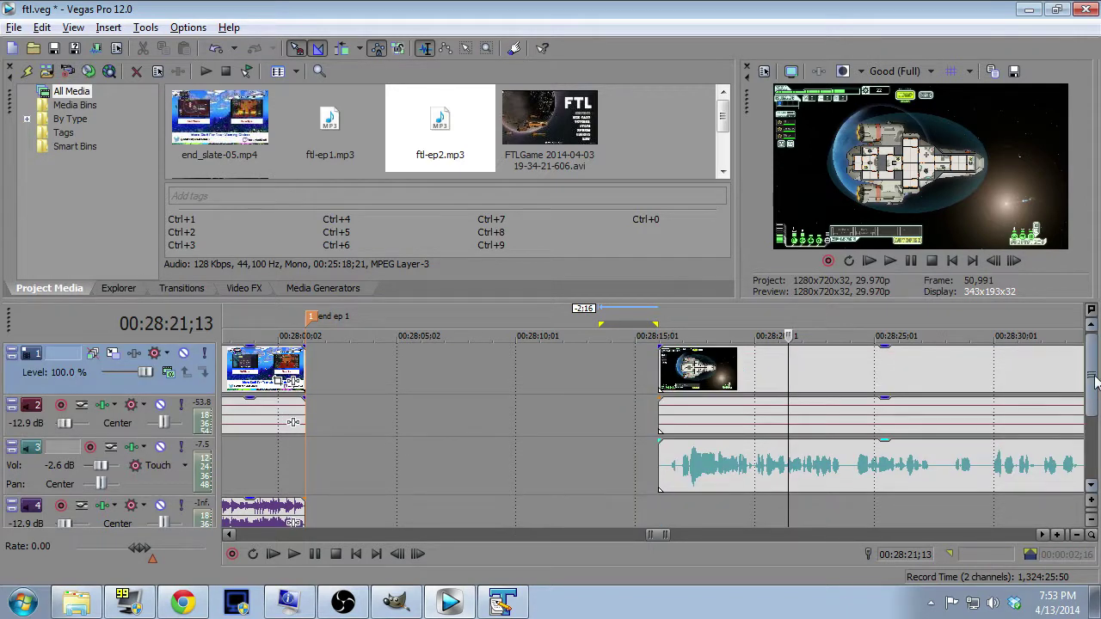
pyautogui.moveTo(584, 386); pyautogui.dragTo(416, 380)
pyautogui.moveTo(774, 458); pyautogui.dragTo(422, 456)
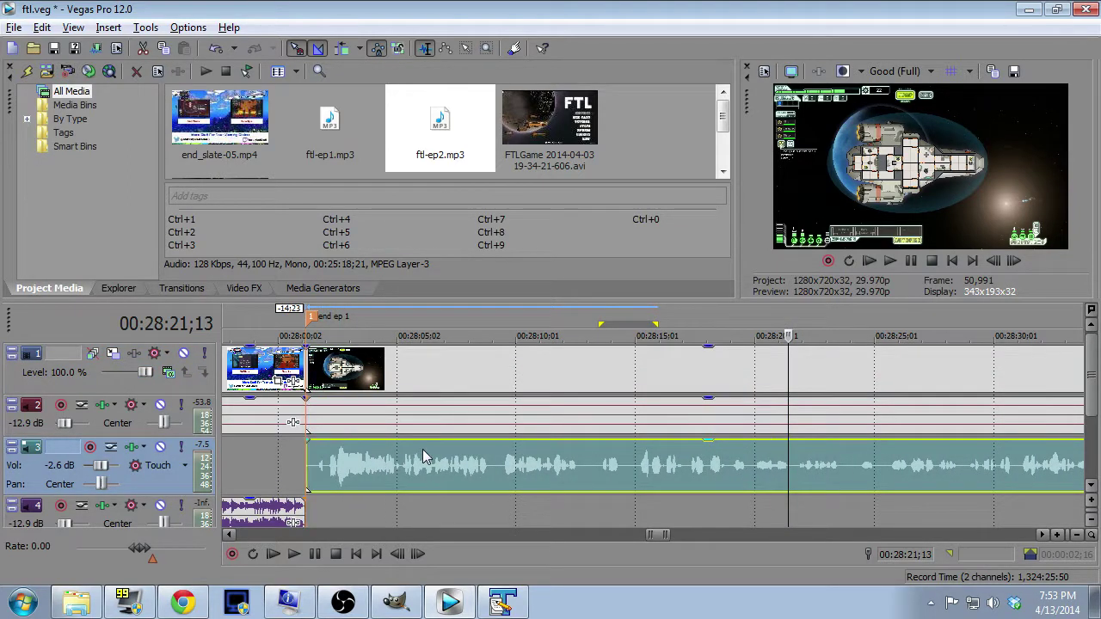
# Play back the opening seconds of the second episode from the "end ep 1" marker to check the voice sync.
pyautogui.click(1089, 492)
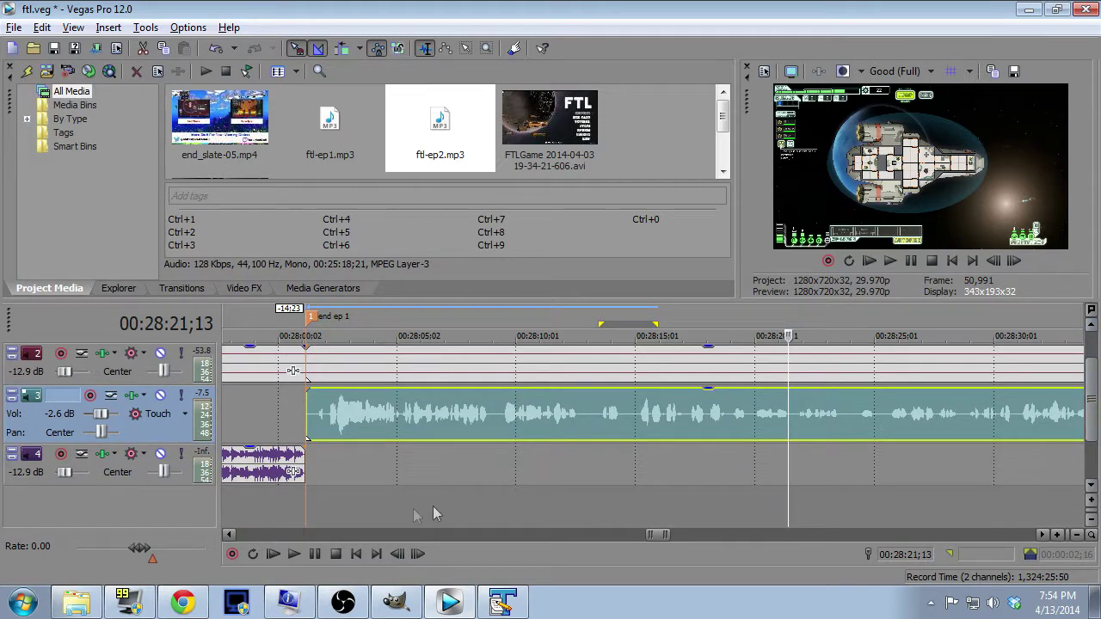
pyautogui.click(303, 510)
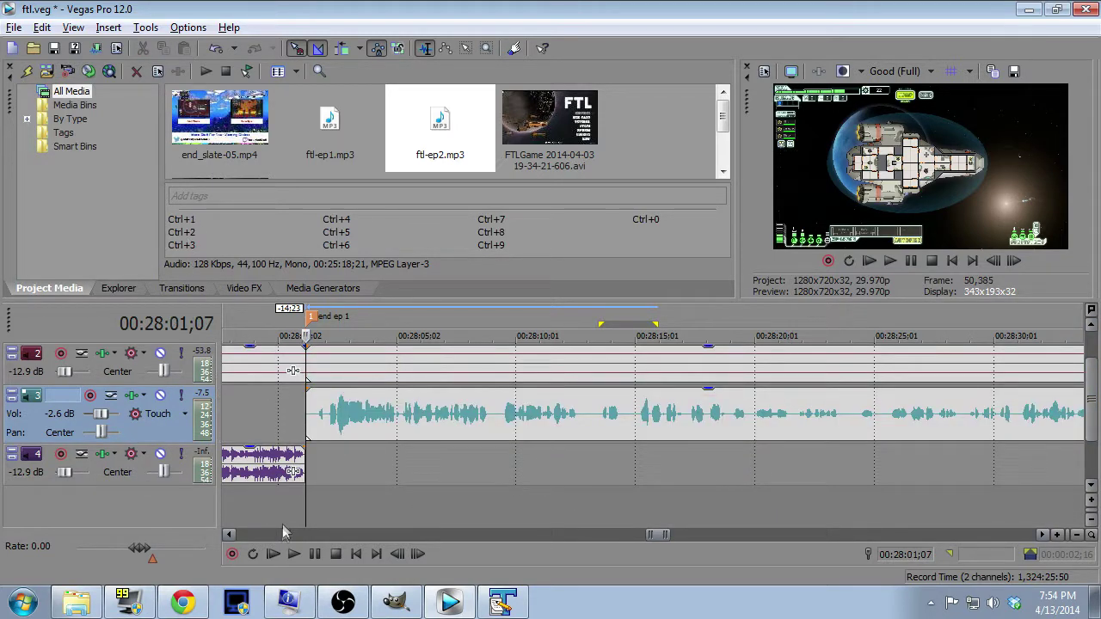
pyautogui.click(293, 555)
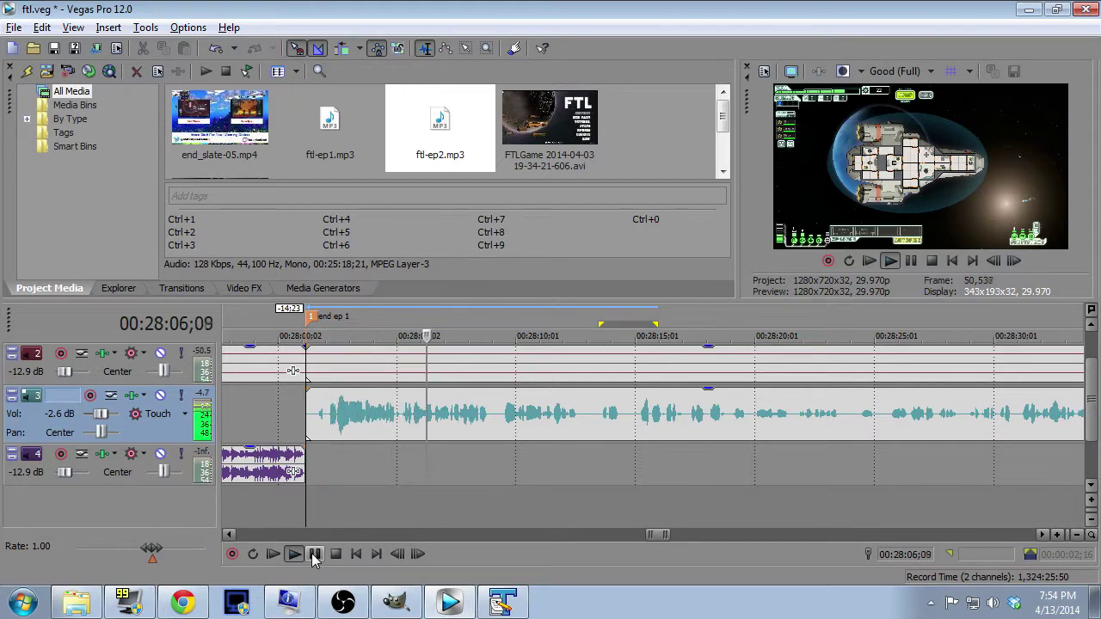
pyautogui.click(315, 554)
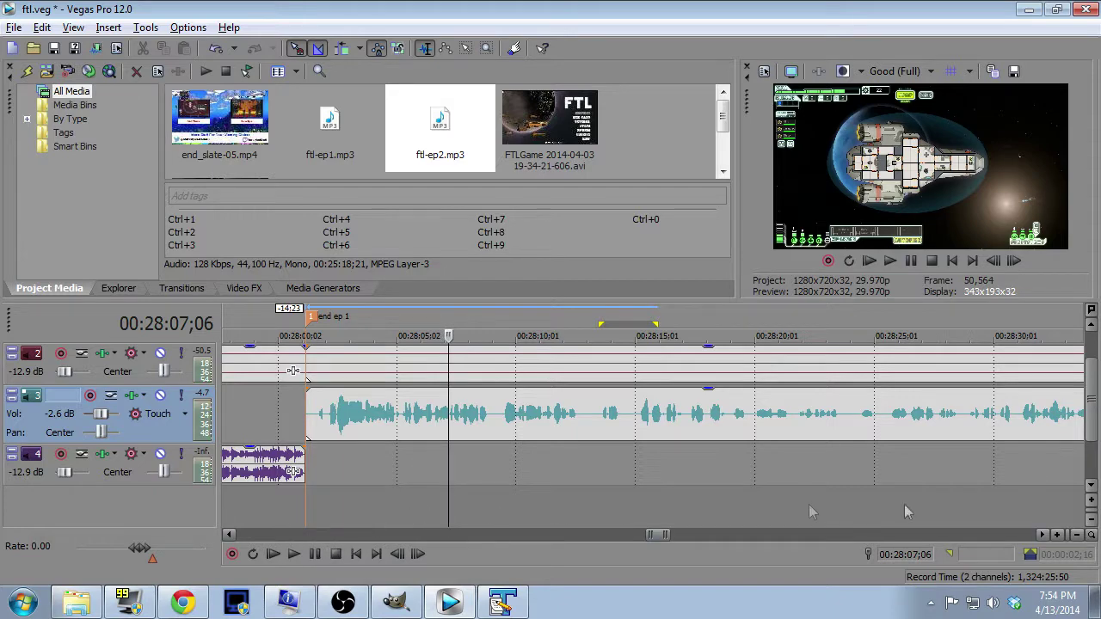
# Review the episode 2 commentary on track 3 for silent gaps, playing from 00:38:08;07 and checking frames up to about 00:39:01.
pyautogui.scroll(1, 1094, 399)
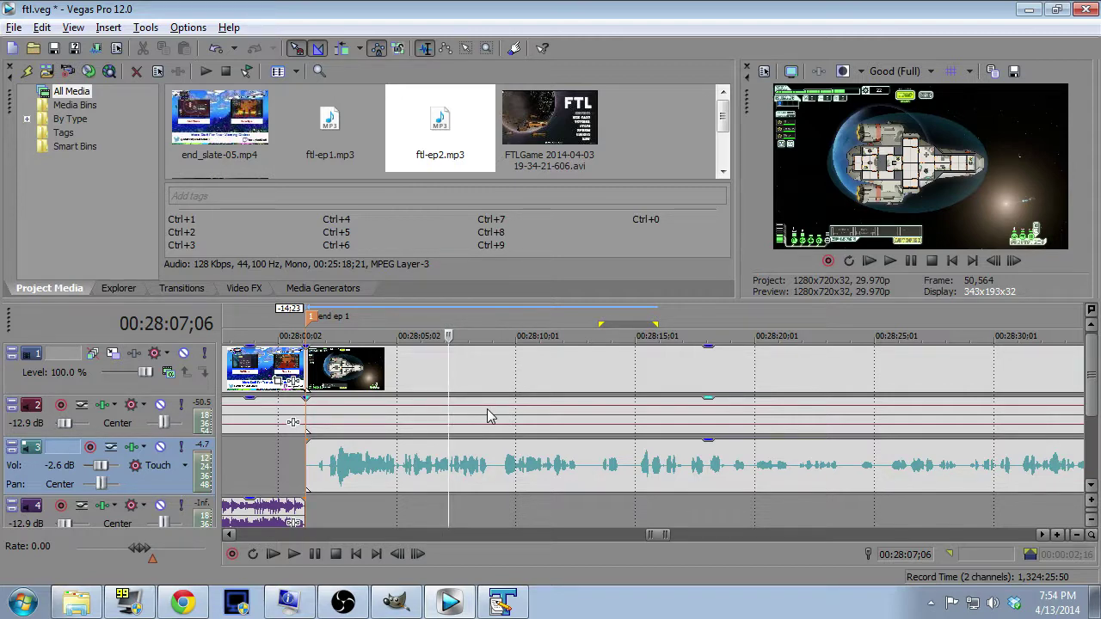
pyautogui.moveTo(661, 539); pyautogui.dragTo(807, 536)
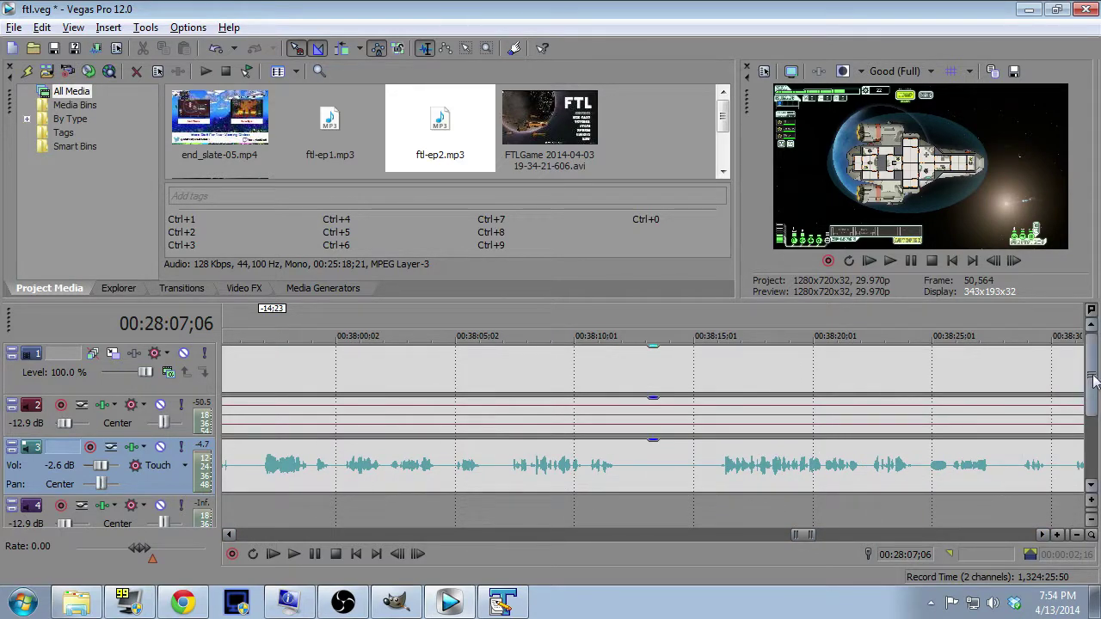
pyautogui.scroll(-1, 1092, 382)
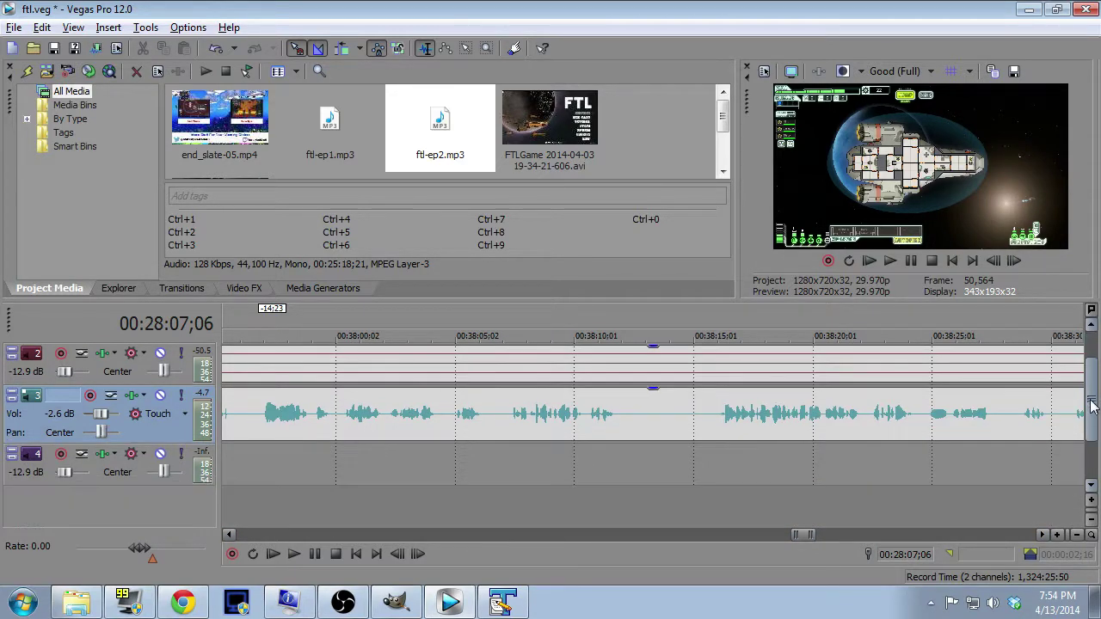
pyautogui.click(531, 510)
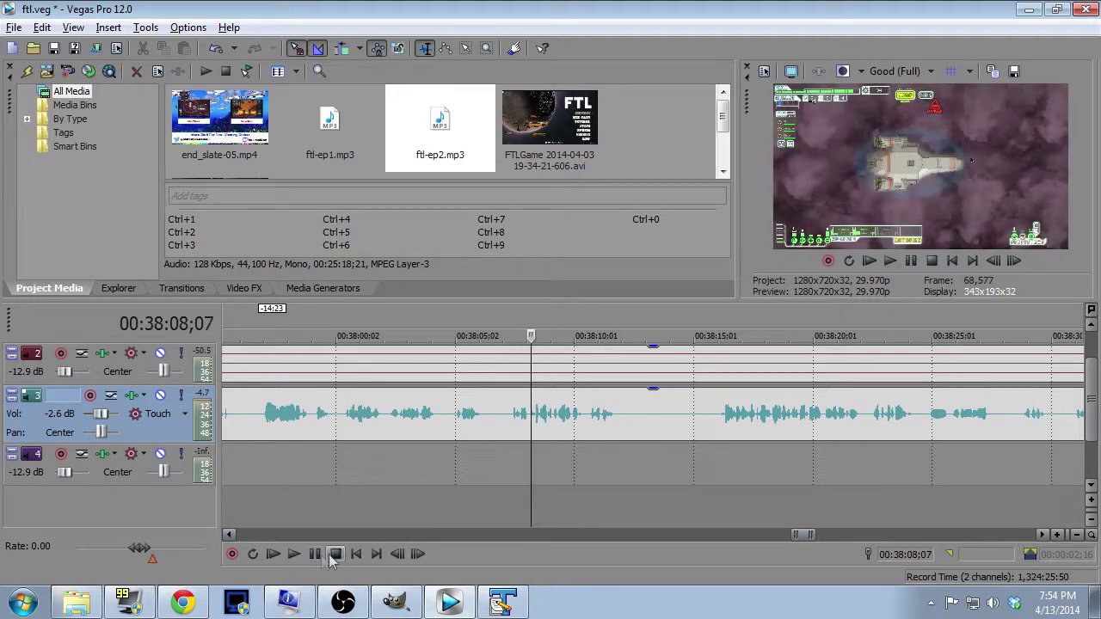
pyautogui.click(294, 557)
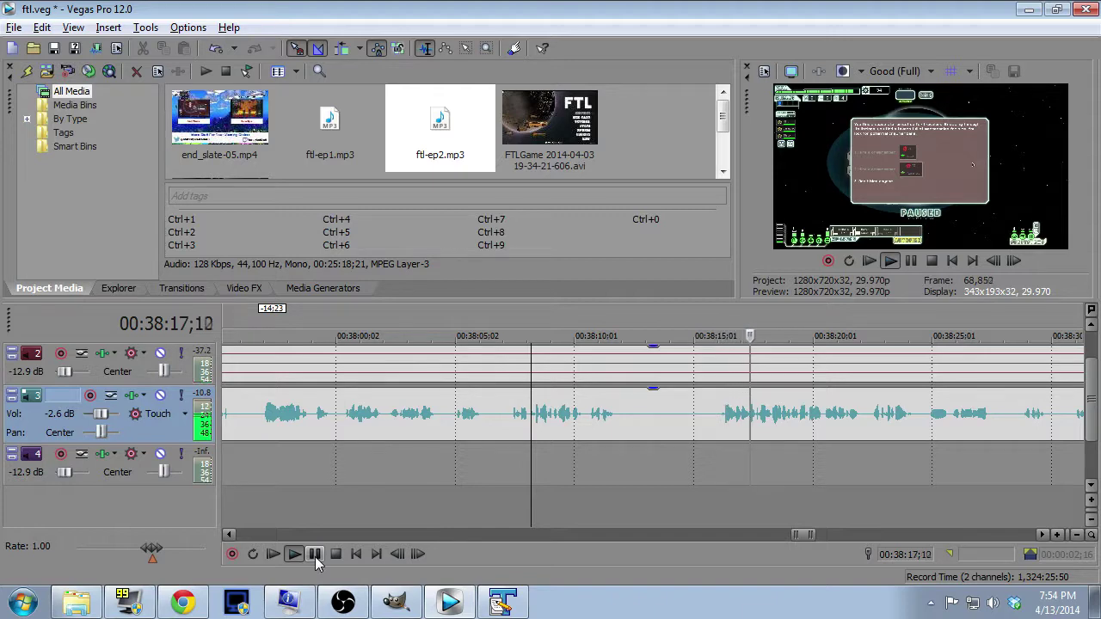
pyautogui.click(315, 556)
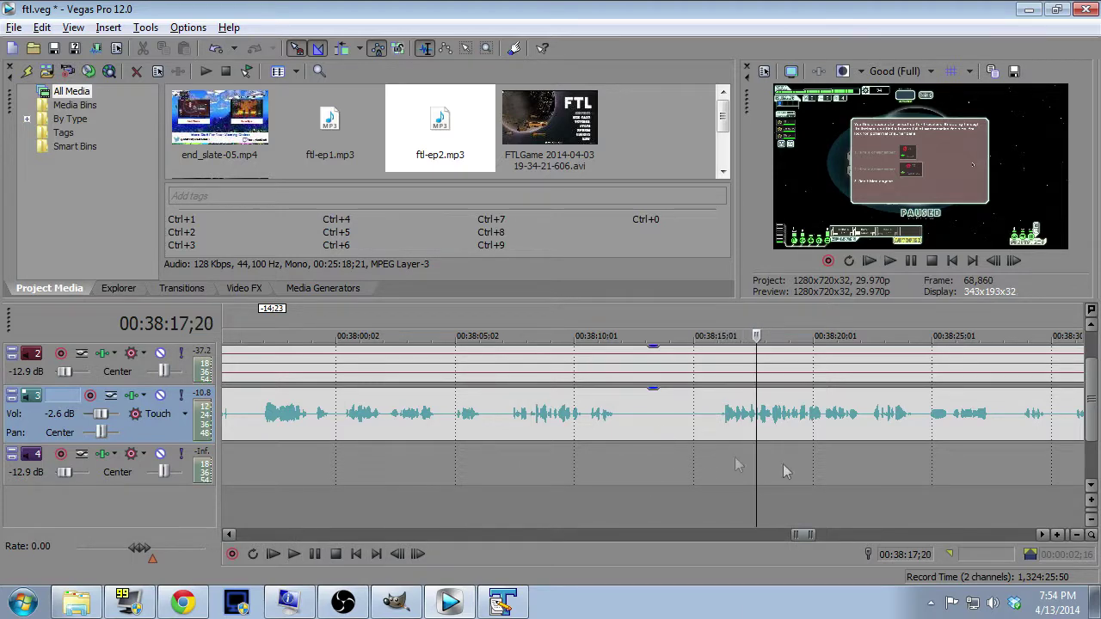
pyautogui.moveTo(800, 535); pyautogui.dragTo(811, 534)
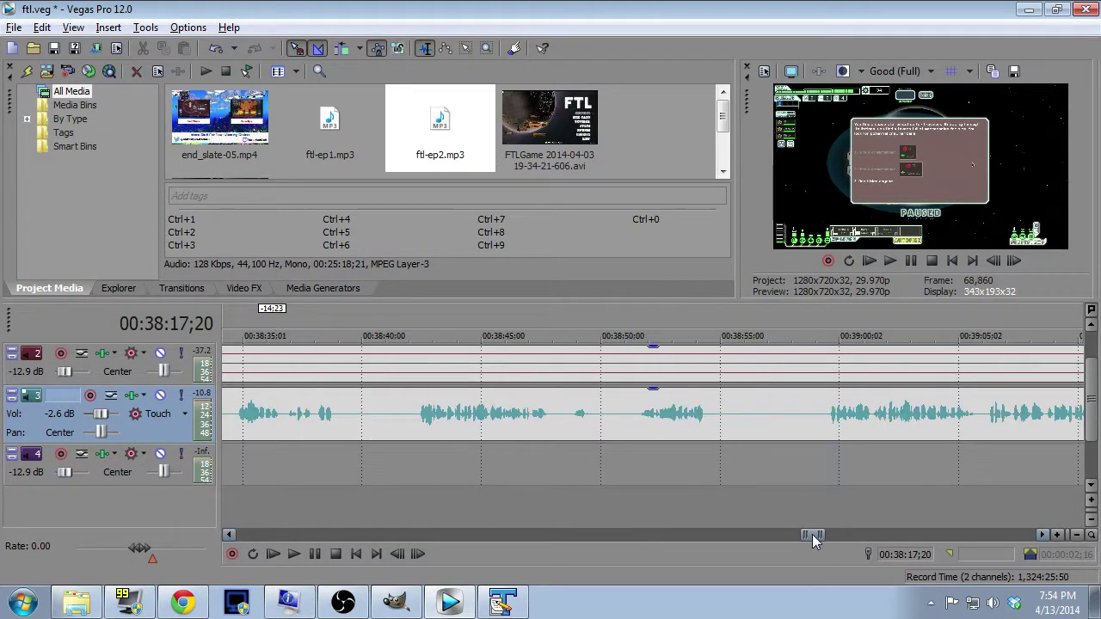
pyautogui.click(699, 503)
pyautogui.click(747, 504)
pyautogui.click(811, 504)
pyautogui.click(878, 504)
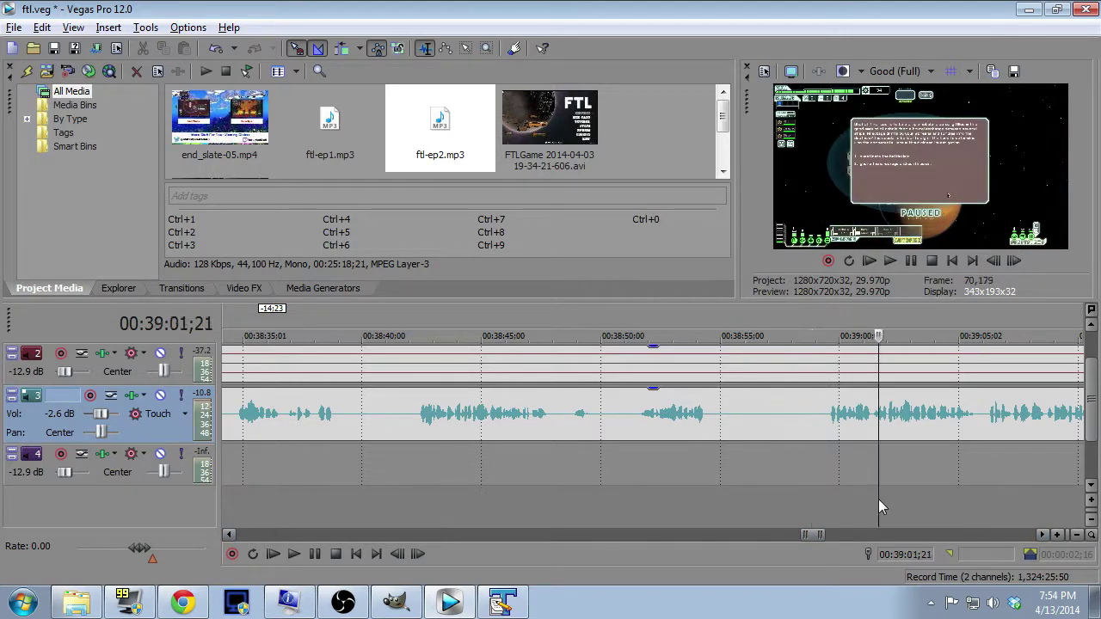
pyautogui.moveTo(817, 537); pyautogui.dragTo(888, 536)
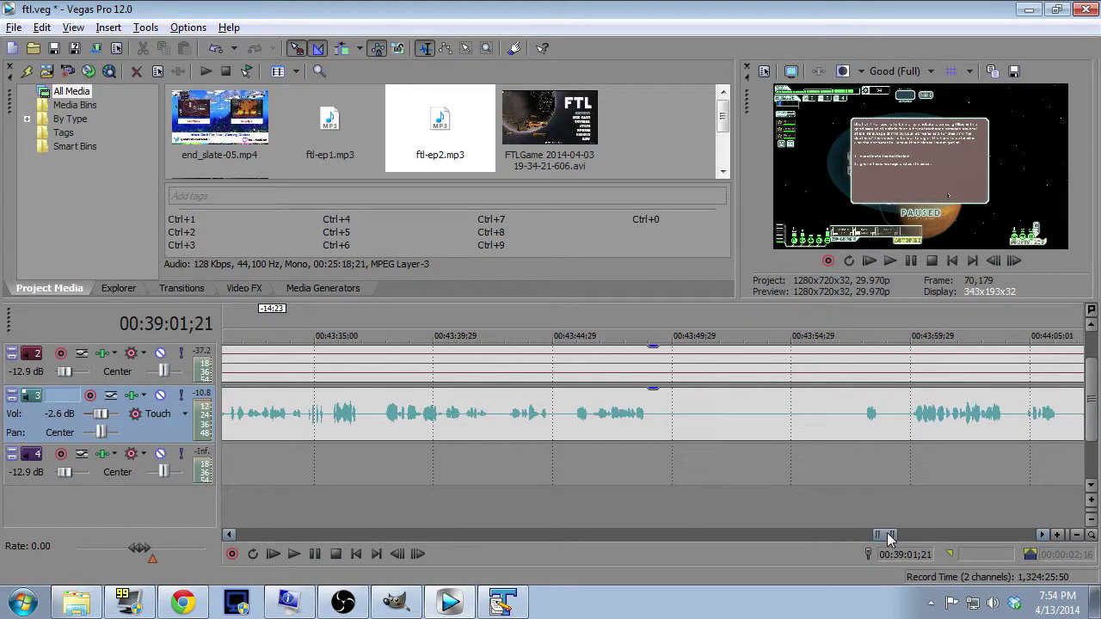
# Play the quiet stretch of commentary from 00:43:45;27, skipping ahead to the short sound near 00:43:58, to check for dead air.
pyautogui.click(637, 511)
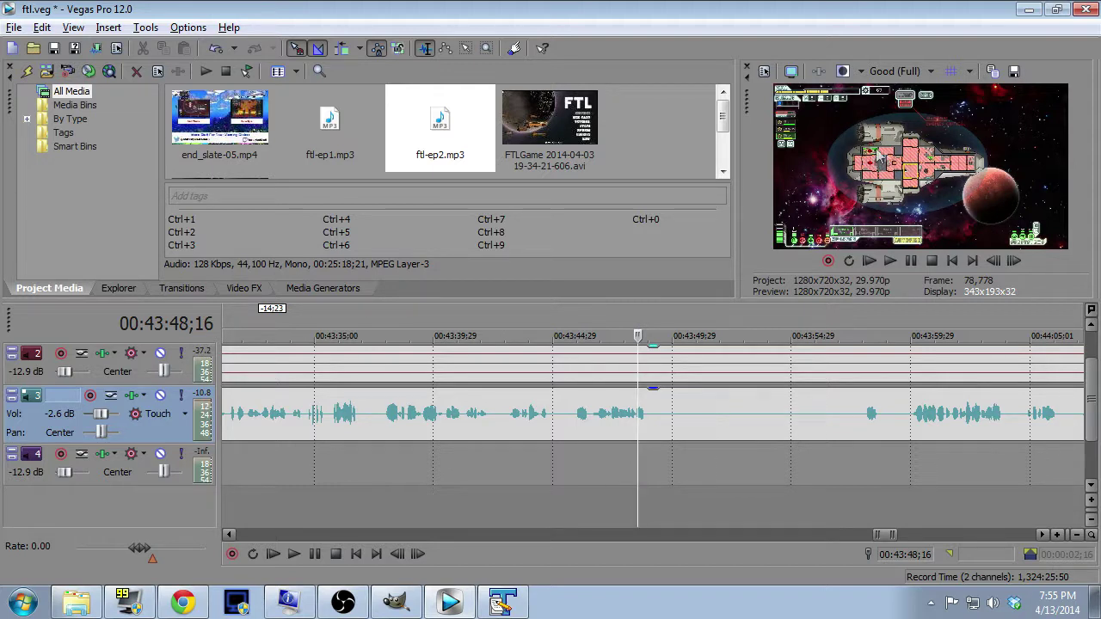
pyautogui.click(574, 517)
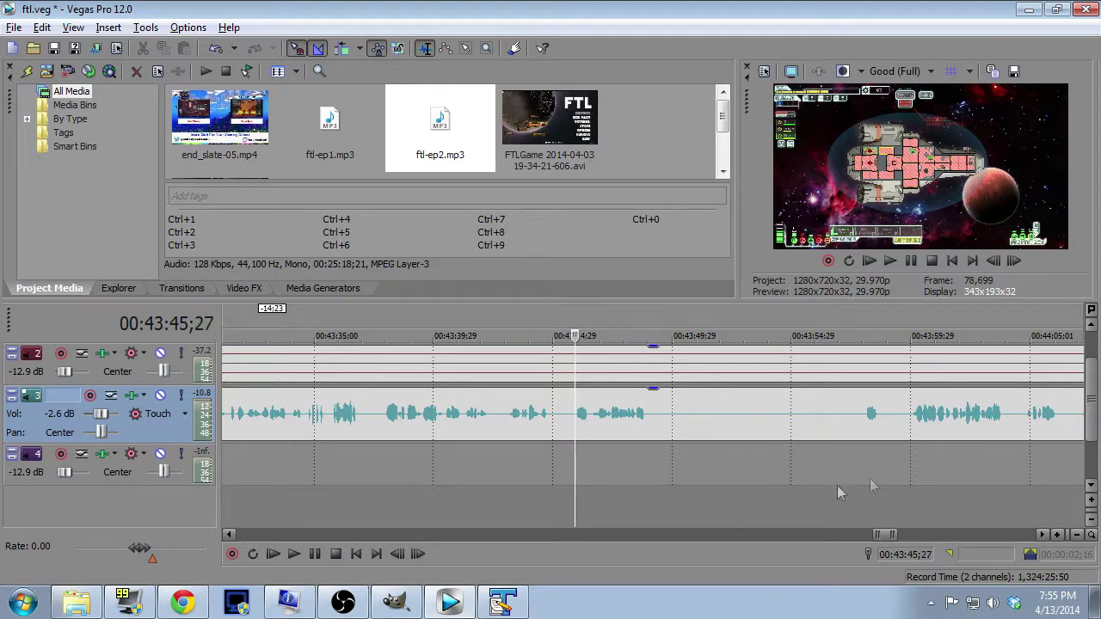
pyautogui.click(296, 560)
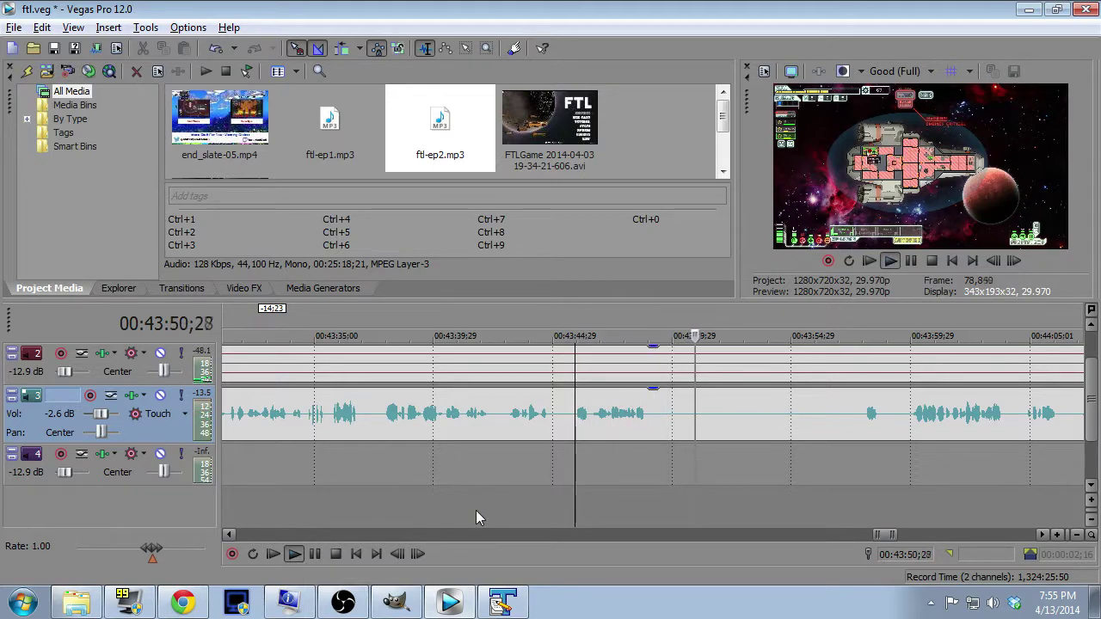
pyautogui.click(873, 508)
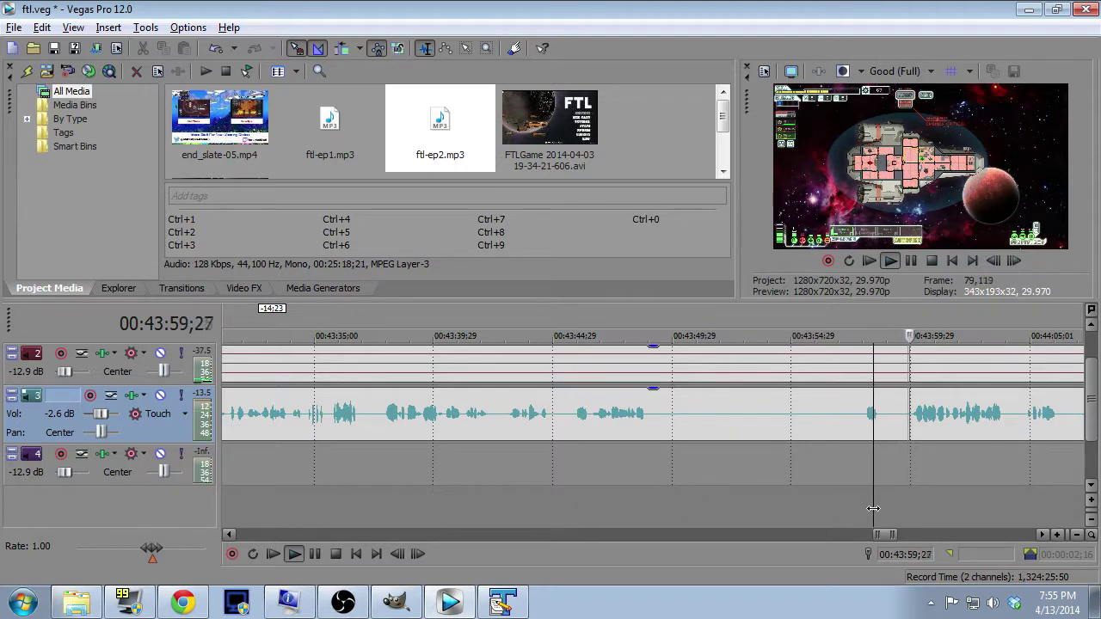
pyautogui.press('Return')
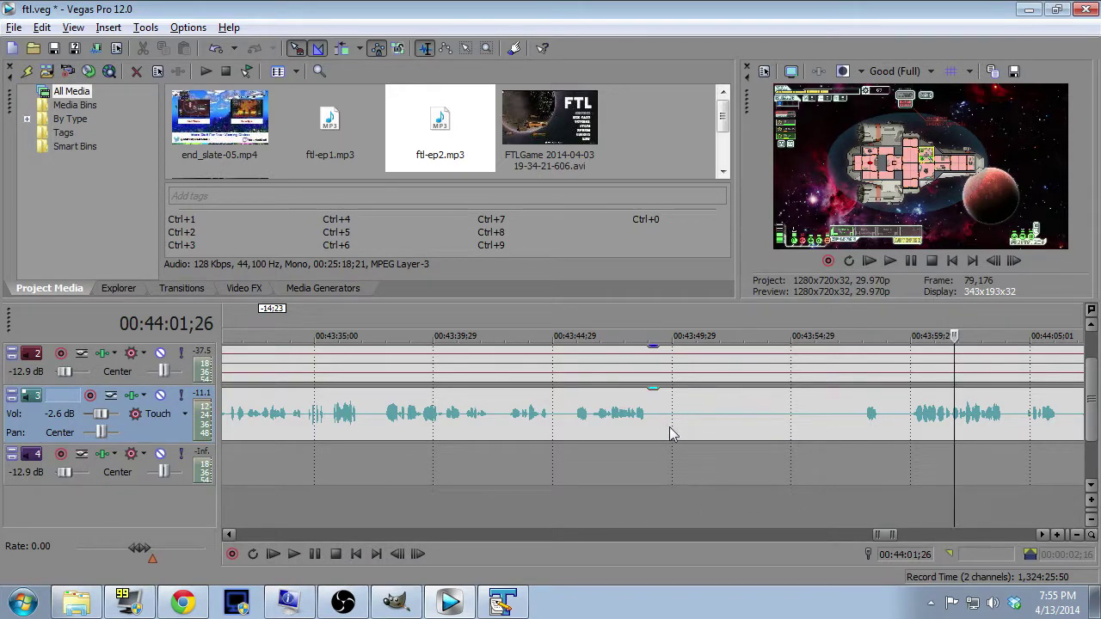
pyautogui.click(1090, 327)
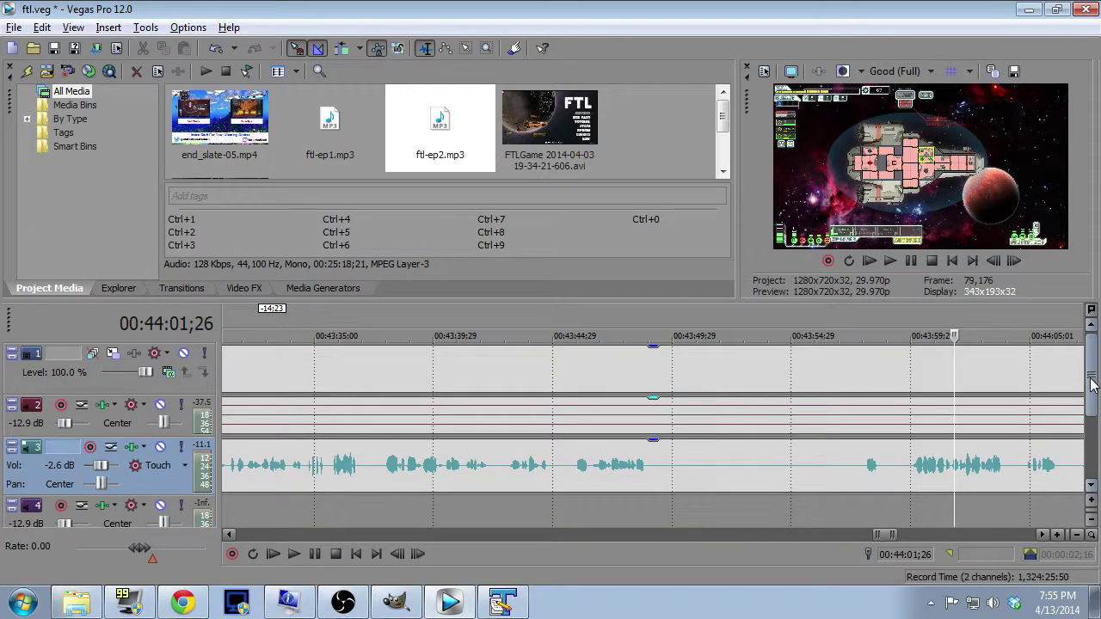
pyautogui.click(1090, 485)
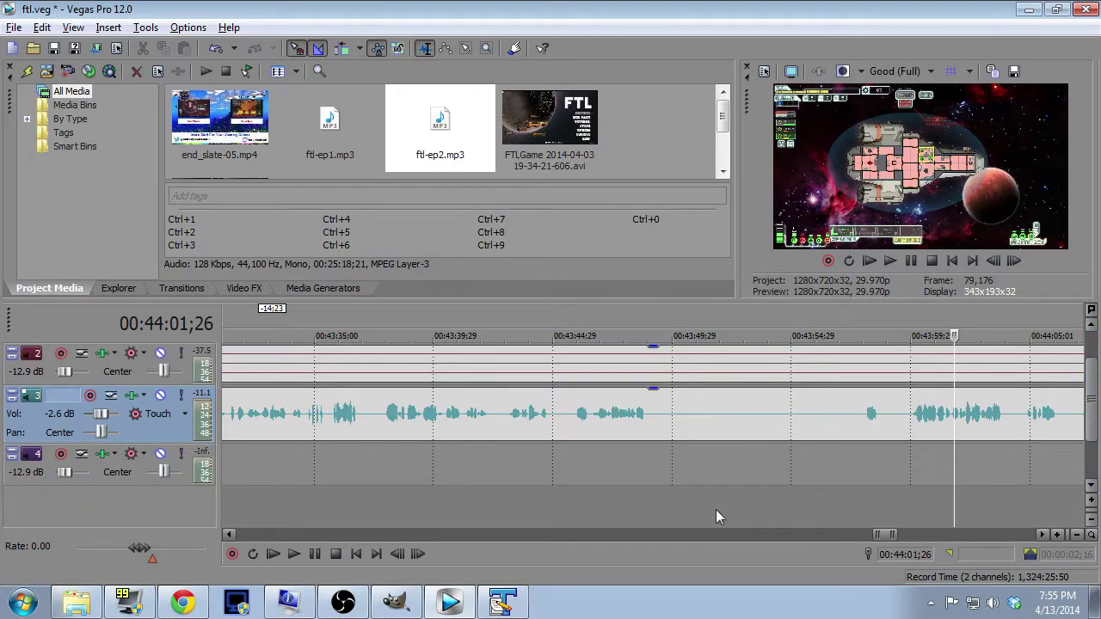
# Place unnamed markers at 00:43:49;02 and 00:43:59;18 around the silent stretch of commentary.
pyautogui.click(650, 493)
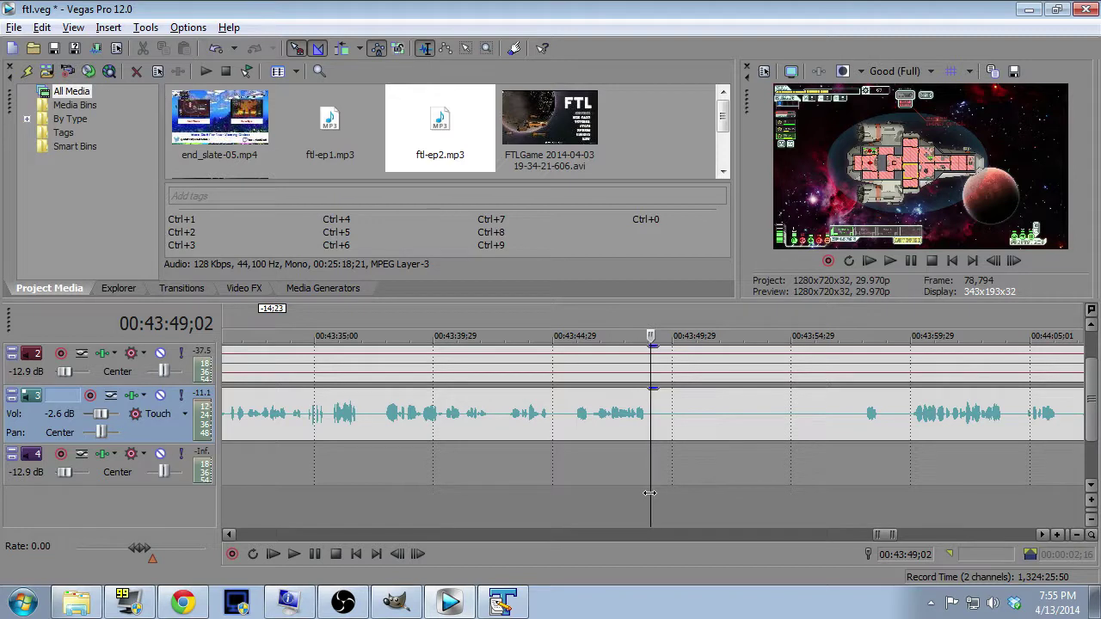
pyautogui.press('m')
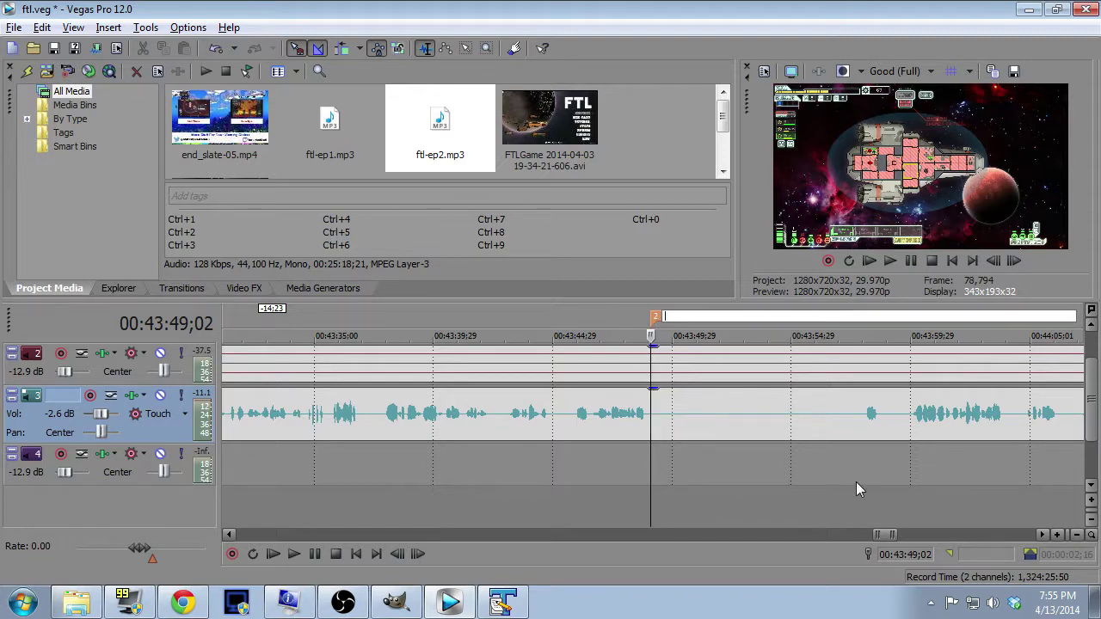
pyautogui.click(901, 497)
pyautogui.press('m')
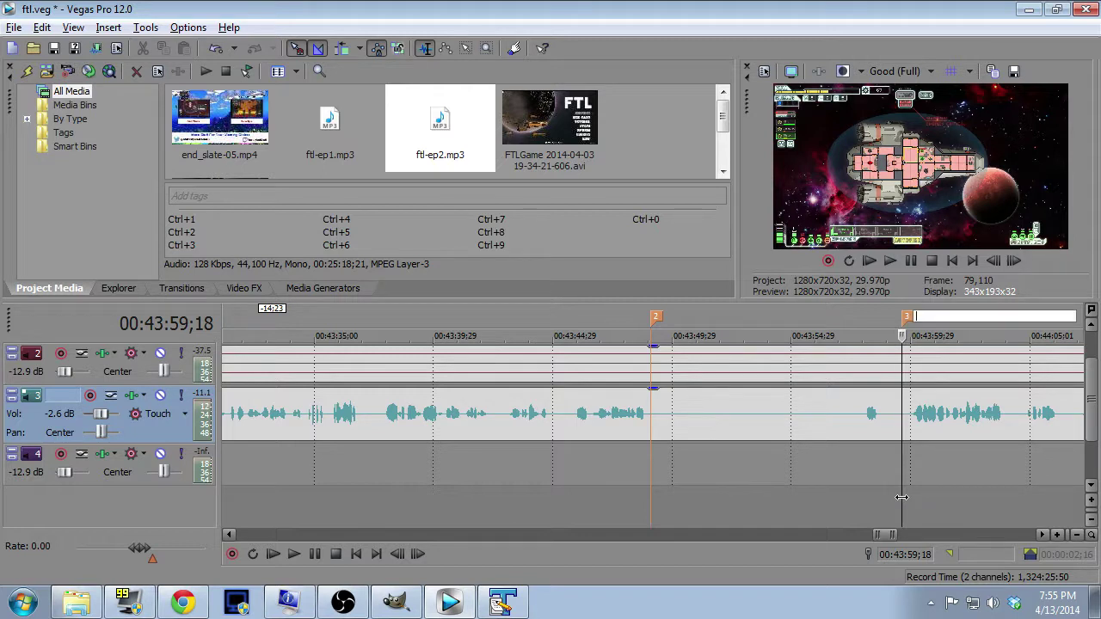
pyautogui.click(875, 508)
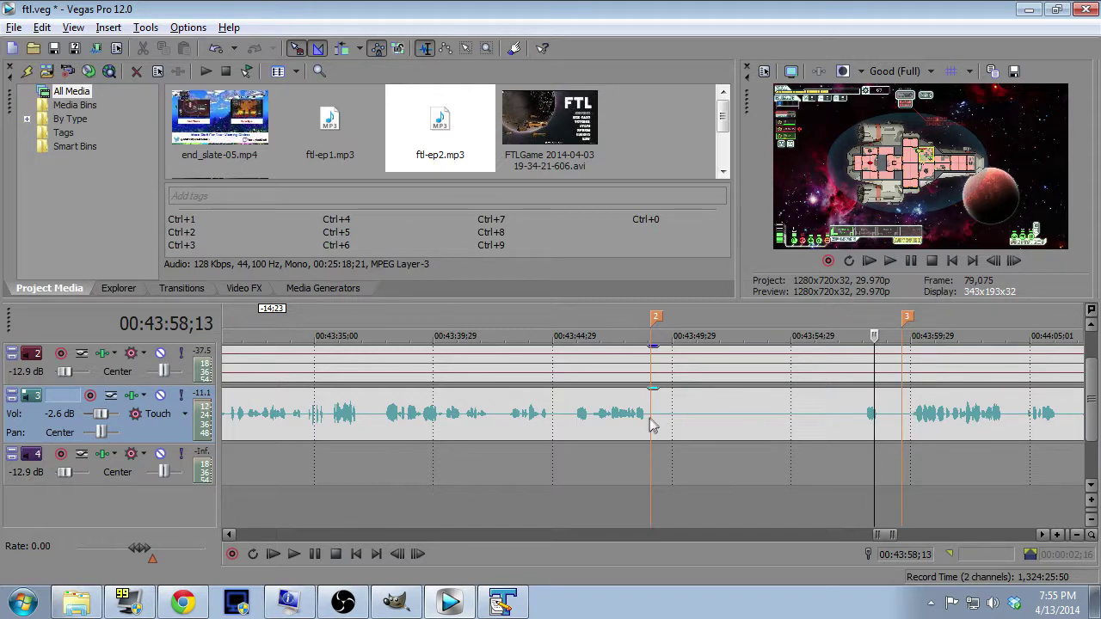
# Enable auto ripple and delete the marked section from 00:43:49;02 to 00:43:59;18 across the tracks.
pyautogui.click(345, 50)
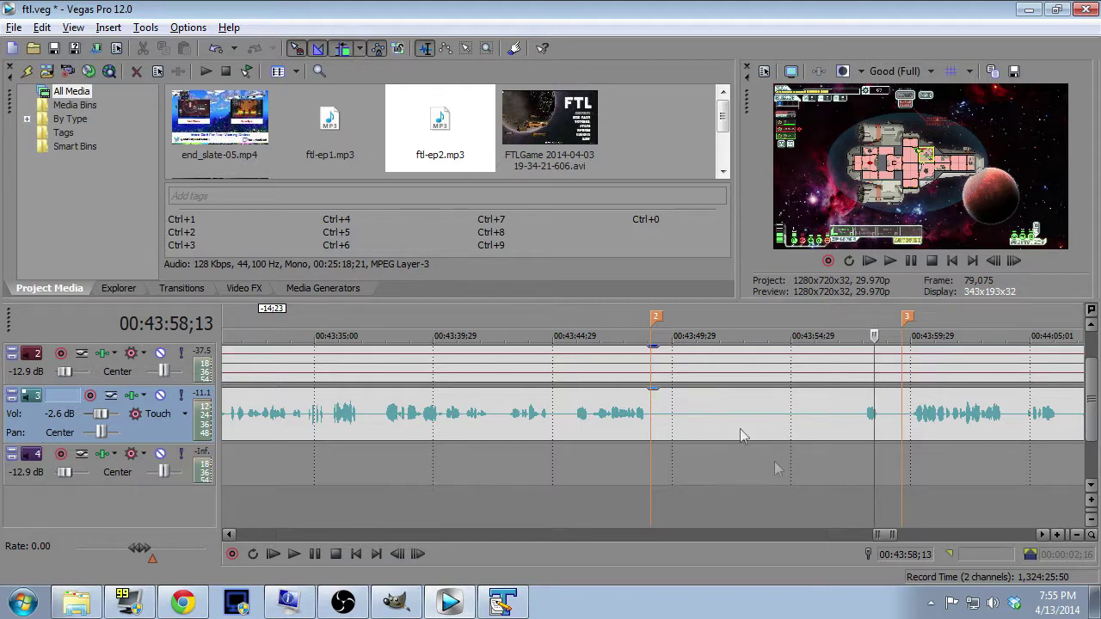
pyautogui.click(902, 505)
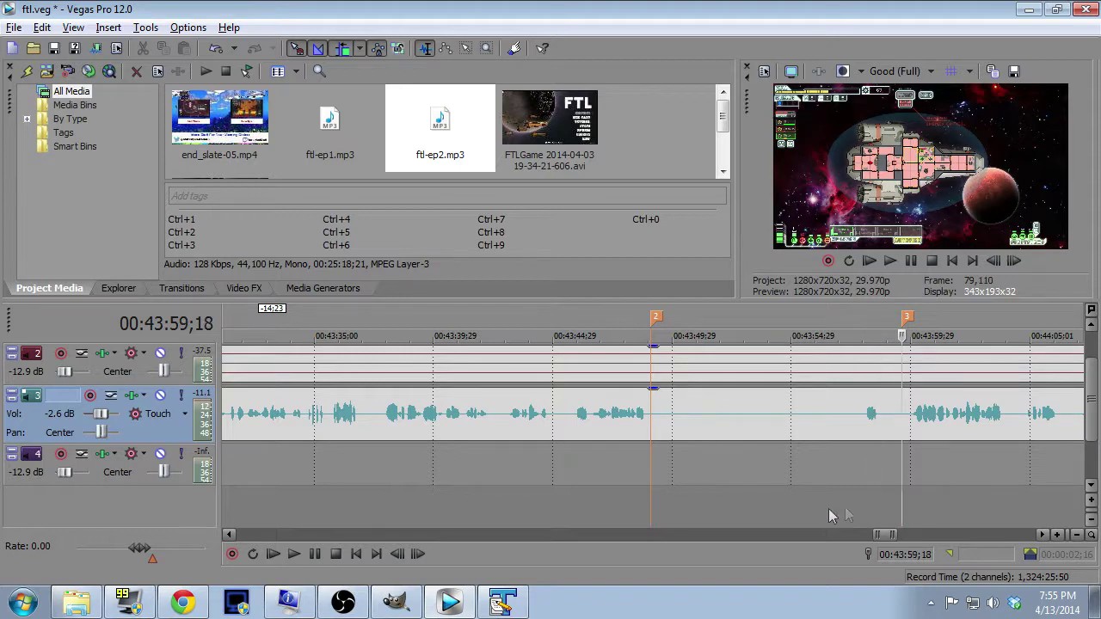
pyautogui.keyDown('shift'); pyautogui.click(649, 504); pyautogui.keyUp('shift')
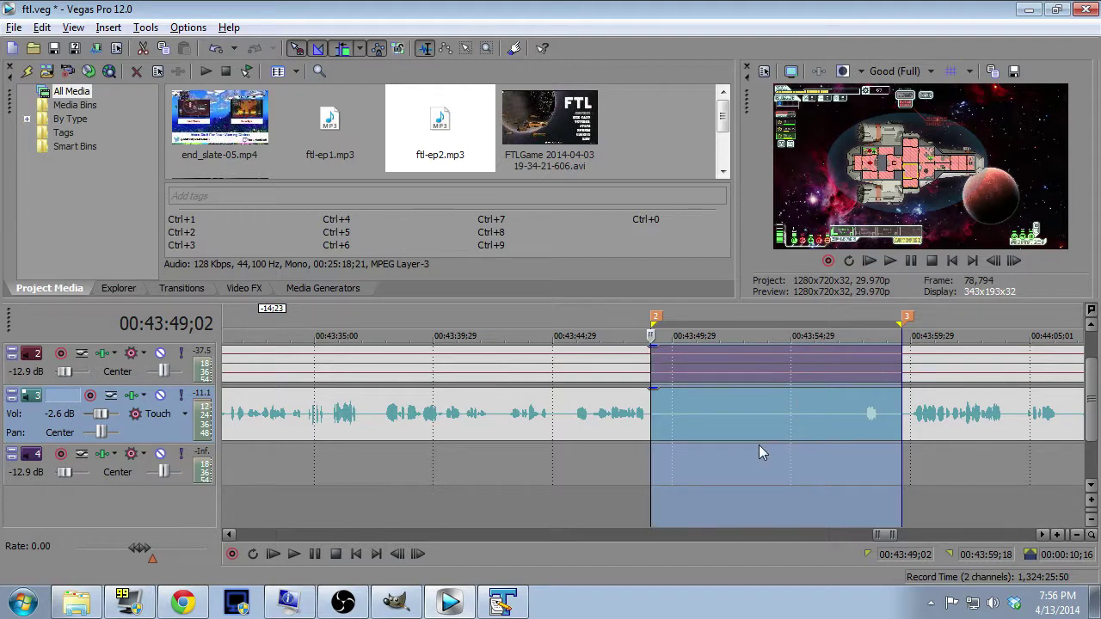
pyautogui.press('Delete')
# Delete the two temporary markers used for the silent-section cut.
pyautogui.rightClick(406, 323)
pyautogui.click(430, 367)
pyautogui.rightClick(656, 318)
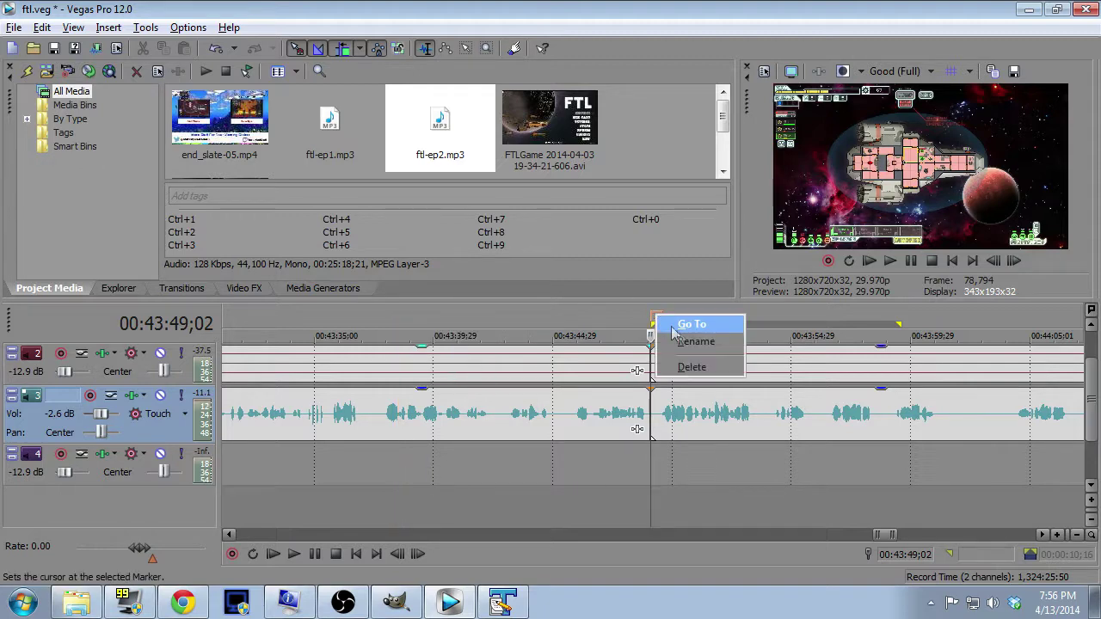
pyautogui.click(691, 367)
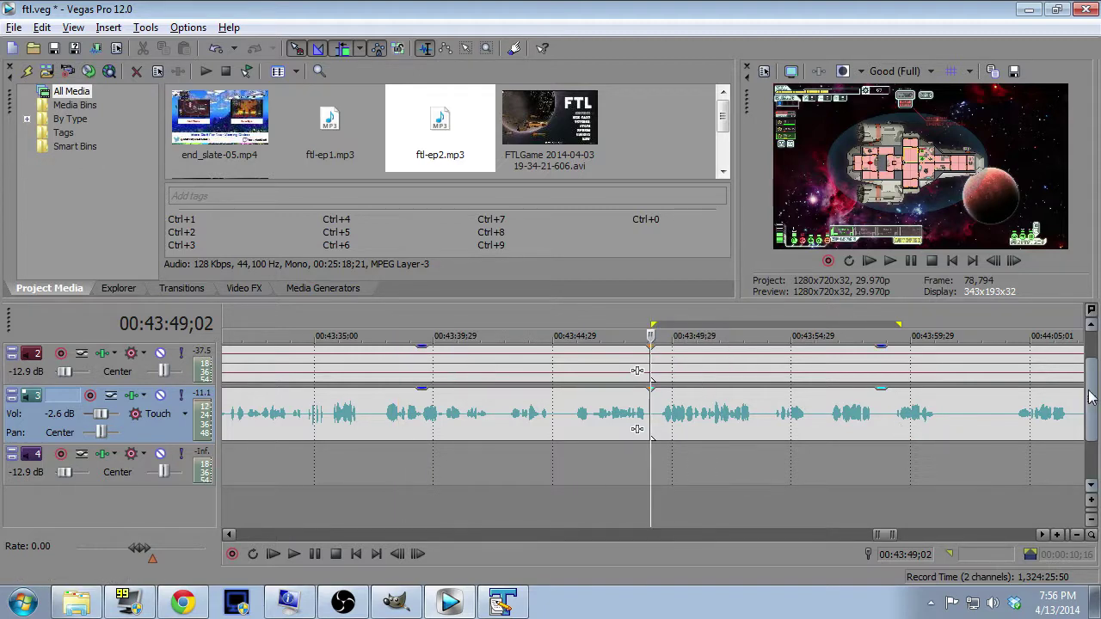
# Play across the new cut from 00:43:48;09 to check how the video and commentary join.
pyautogui.scroll(1, 1090, 396)
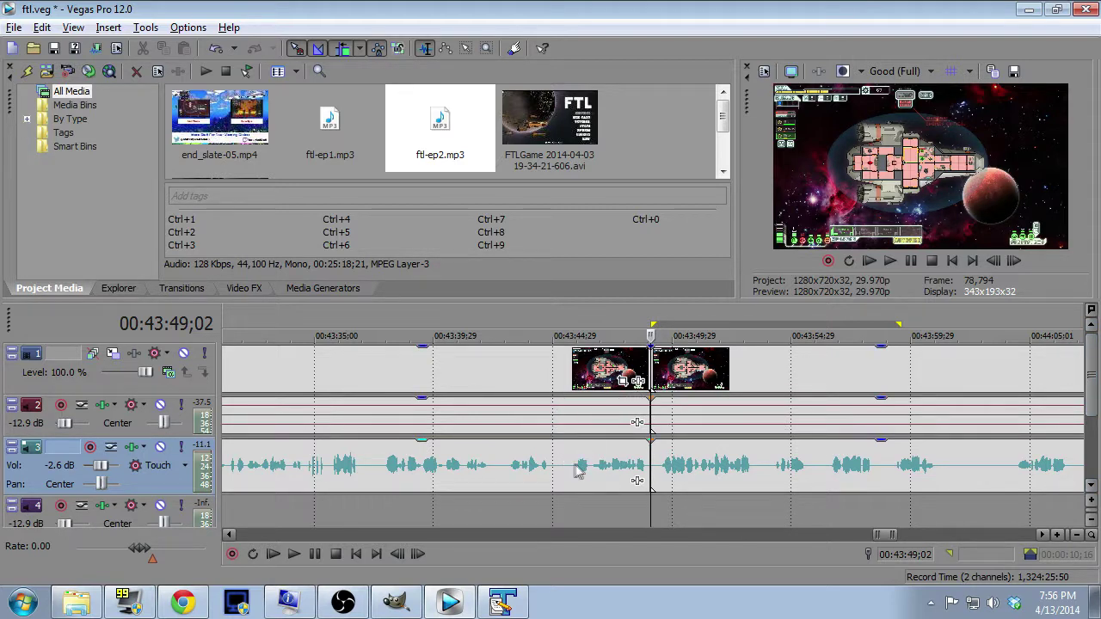
pyautogui.click(1091, 486)
pyautogui.click(640, 504)
pyautogui.click(623, 504)
pyautogui.click(631, 504)
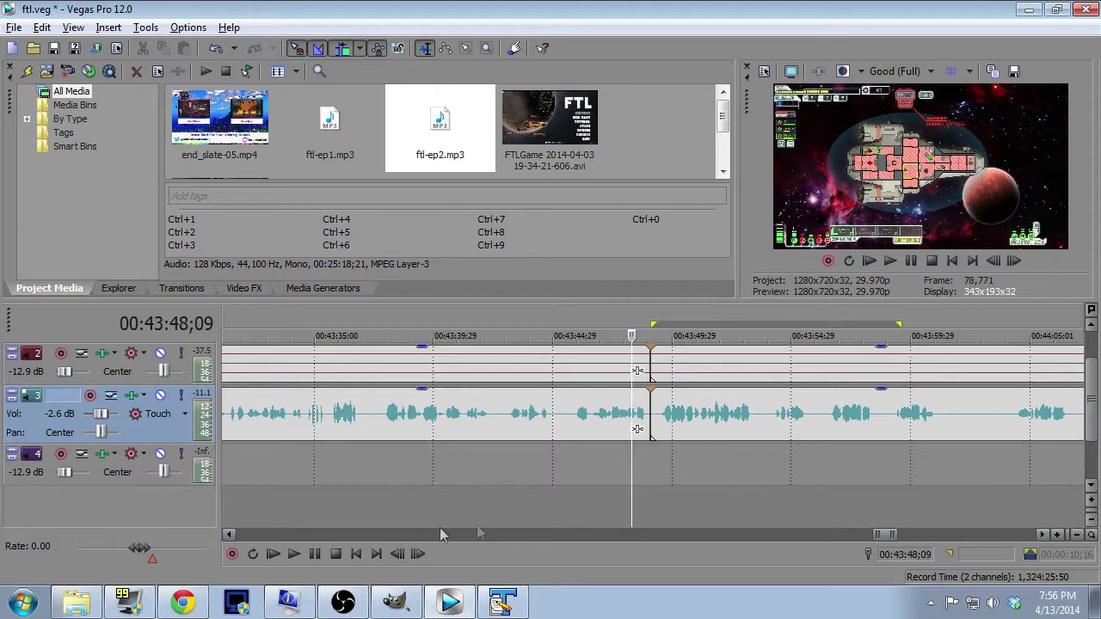
pyautogui.click(292, 556)
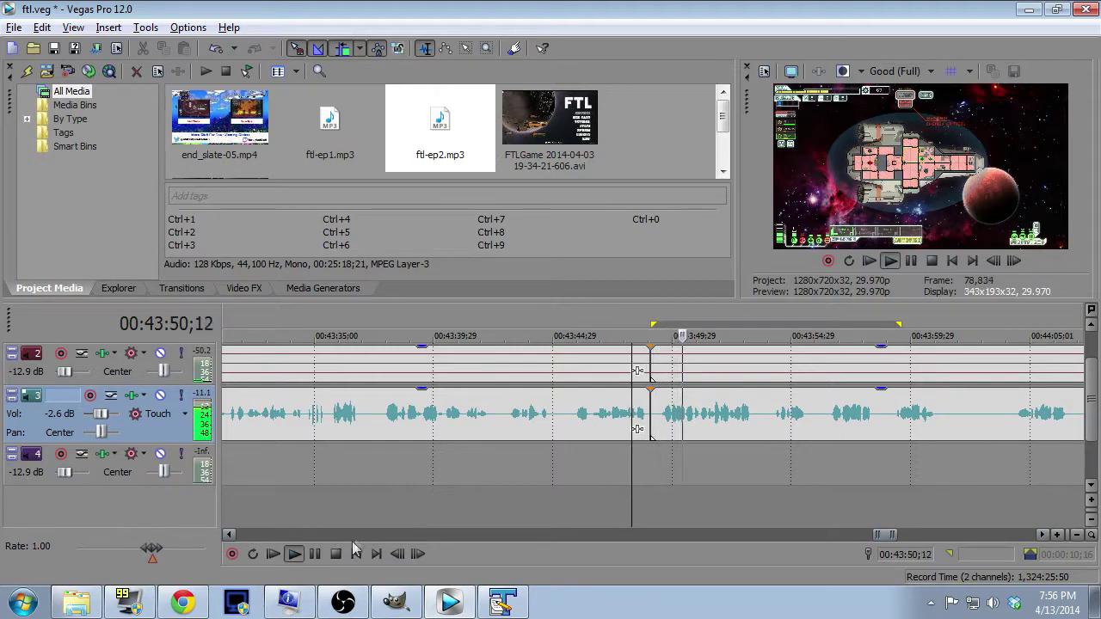
pyautogui.click(315, 553)
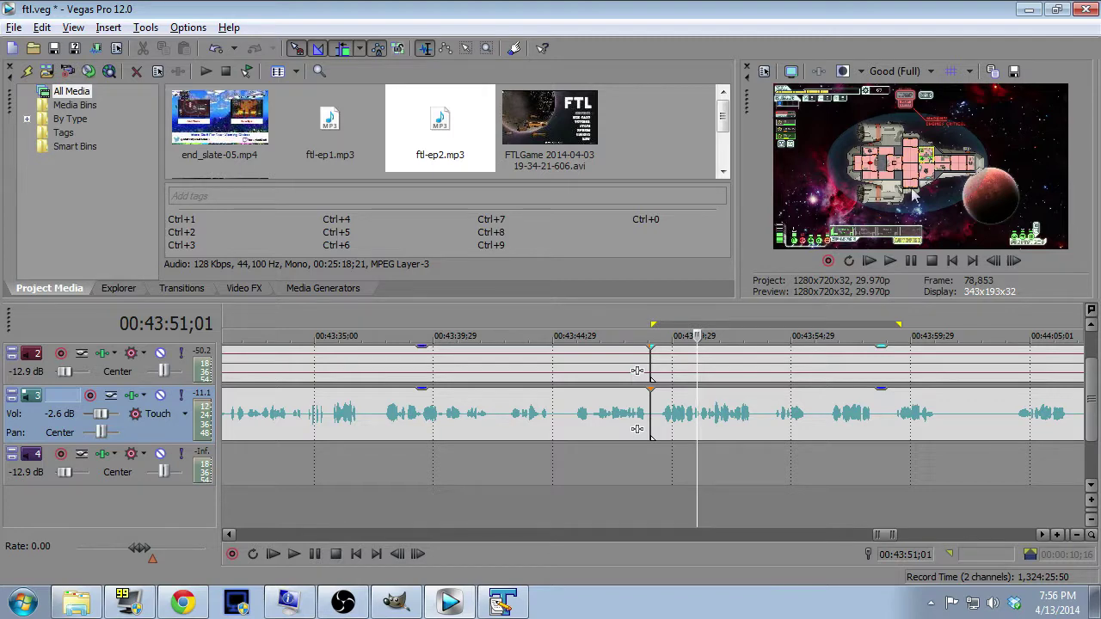
# Nudge the video clip after the cut earlier until it overlaps the preceding clip with a 1:00 crossfade.
pyautogui.click(1090, 327)
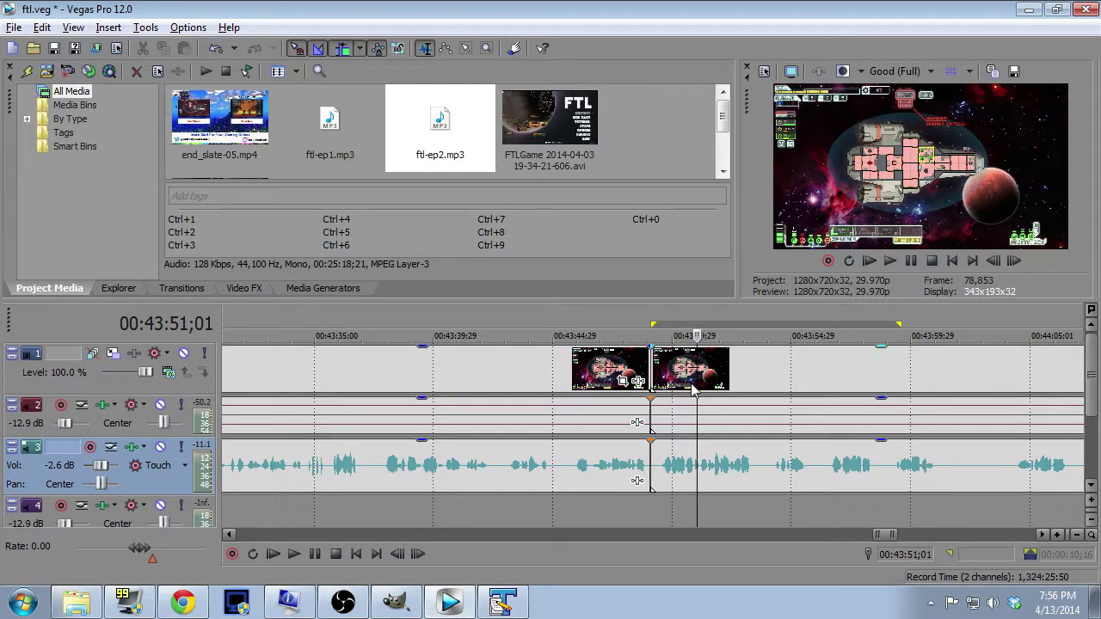
pyautogui.click(783, 376)
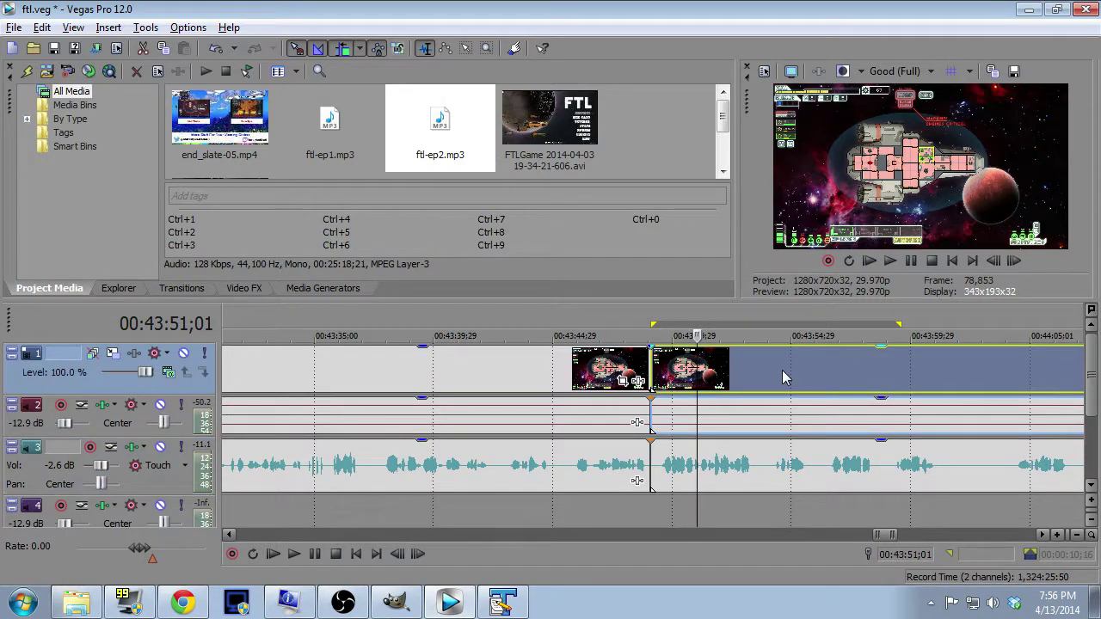
pyautogui.press('KP_4')
pyautogui.press('KP_4')
pyautogui.press('KP_4')
pyautogui.press('KP_4')
pyautogui.press('KP_4')
pyautogui.press('KP_4')
pyautogui.press('KP_4')
pyautogui.press('KP_4')
pyautogui.press('KP_4')
pyautogui.press('KP_4')
pyautogui.press('KP_4')
pyautogui.press('KP_4')
pyautogui.press('KP_4')
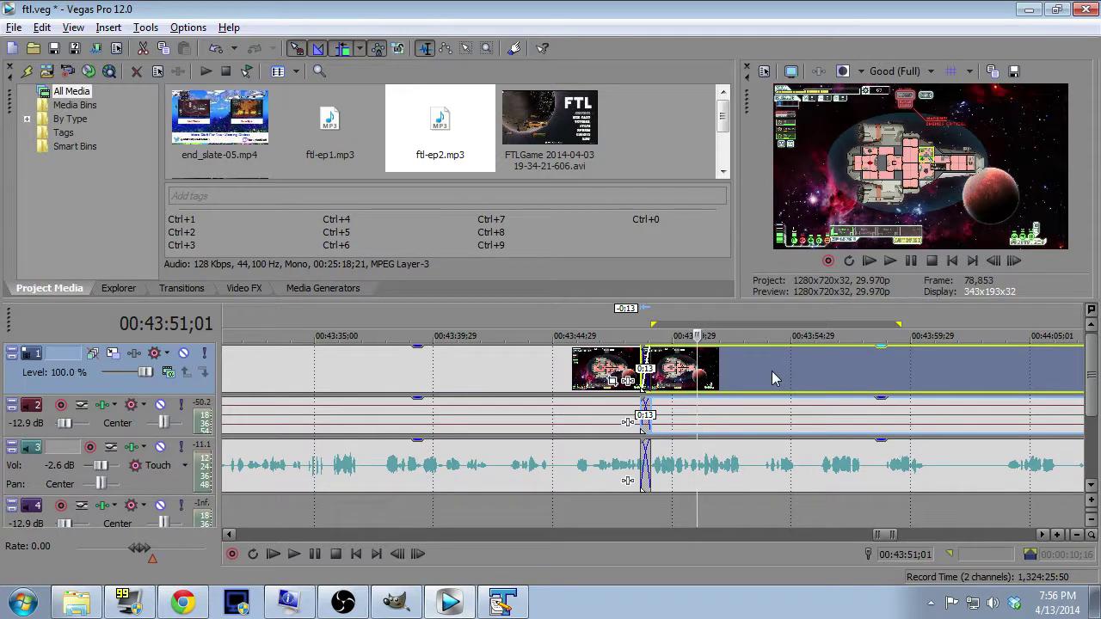
pyautogui.press('KP_4')
pyautogui.press('KP_4')
pyautogui.press('KP_4')
pyautogui.press('KP_4')
pyautogui.press('KP_4')
pyautogui.press('KP_4')
pyautogui.press('KP_4')
pyautogui.press('KP_4')
pyautogui.press('KP_4')
pyautogui.press('KP_4')
pyautogui.press('KP_4')
pyautogui.press('KP_4')
pyautogui.press('KP_4')
pyautogui.press('KP_4')
pyautogui.press('KP_4')
pyautogui.press('KP_4')
pyautogui.press('KP_4')
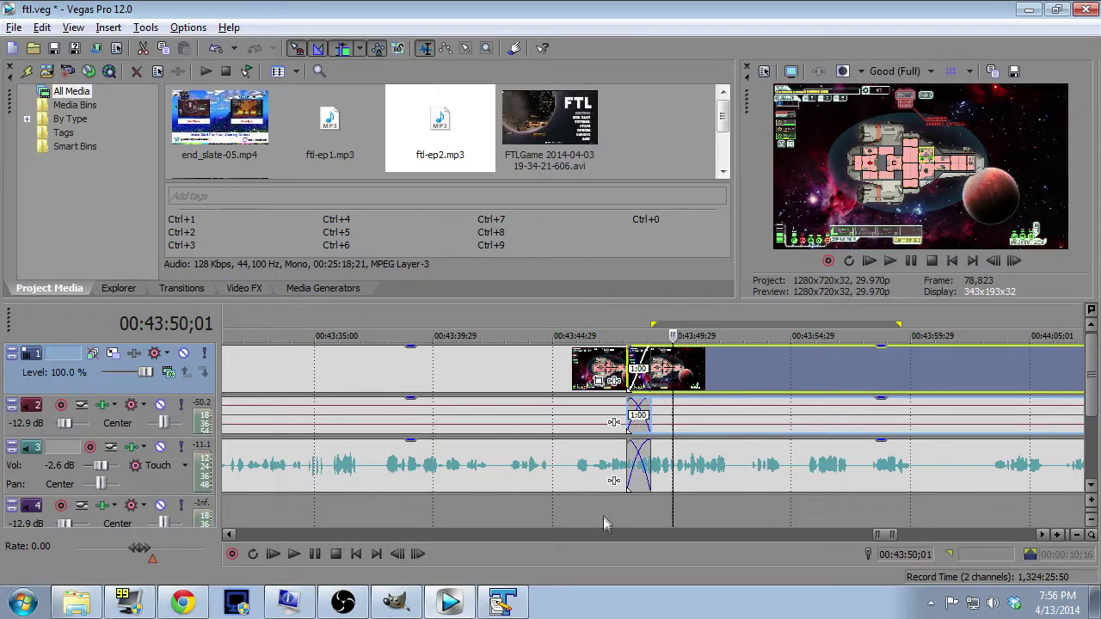
# Play across the 1:00 crossfade from 00:43:47;06 to check how the video and commentary blend.
pyautogui.scroll(-1, 987, 489)
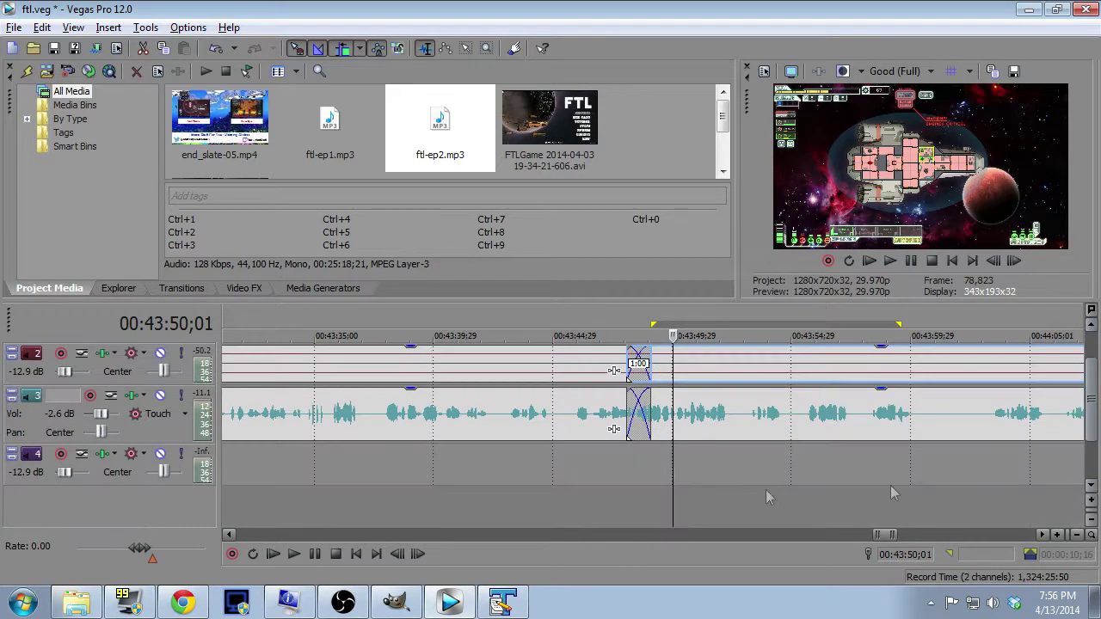
pyautogui.click(605, 502)
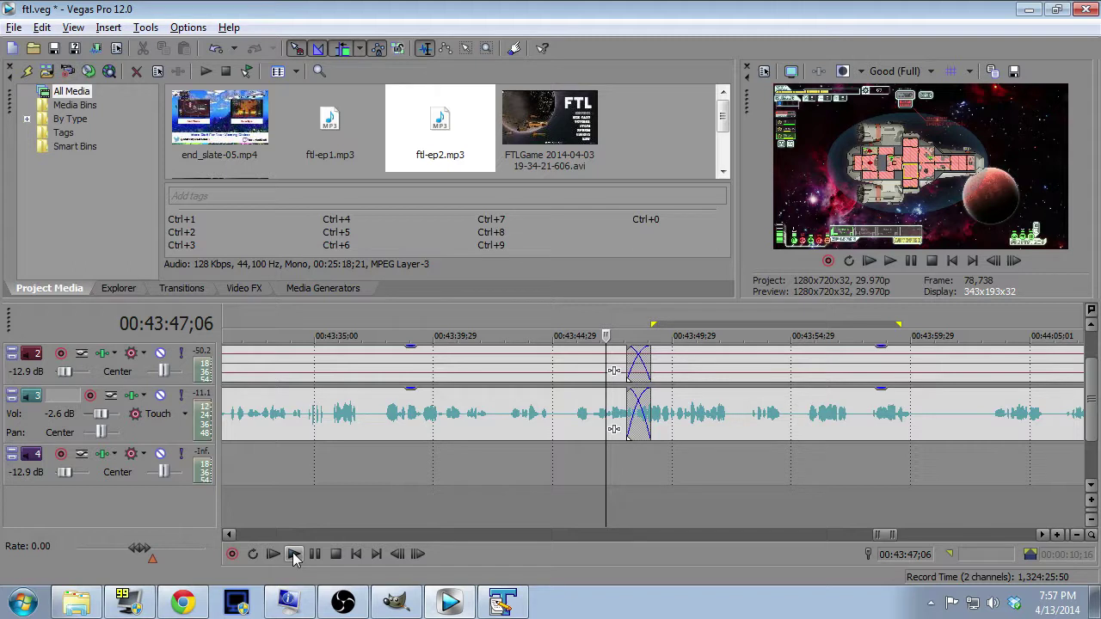
pyautogui.click(294, 554)
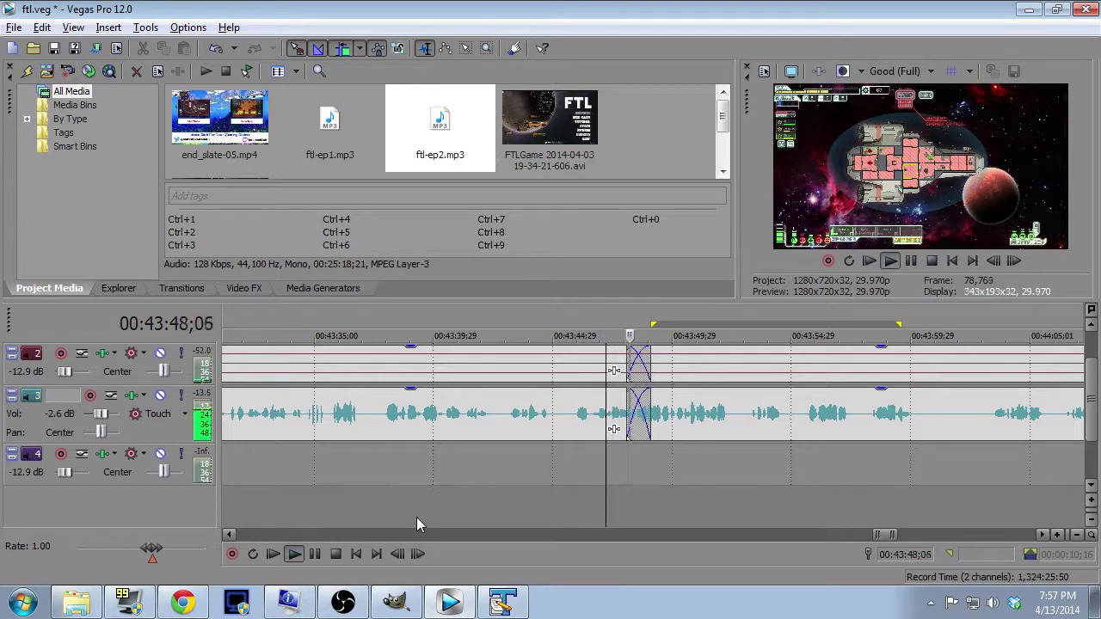
pyautogui.click(322, 557)
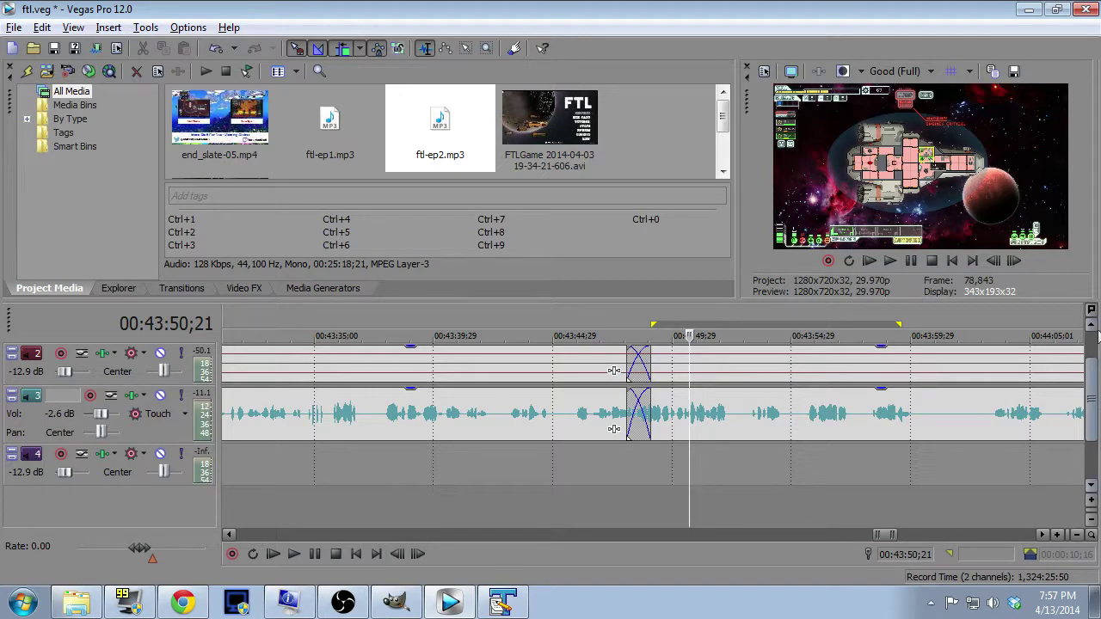
# Undo the crossfade, the marker deletions and the ripple cut of the silent section from 00:43:49;02 to 00:43:59;18.
pyautogui.click(1093, 327)
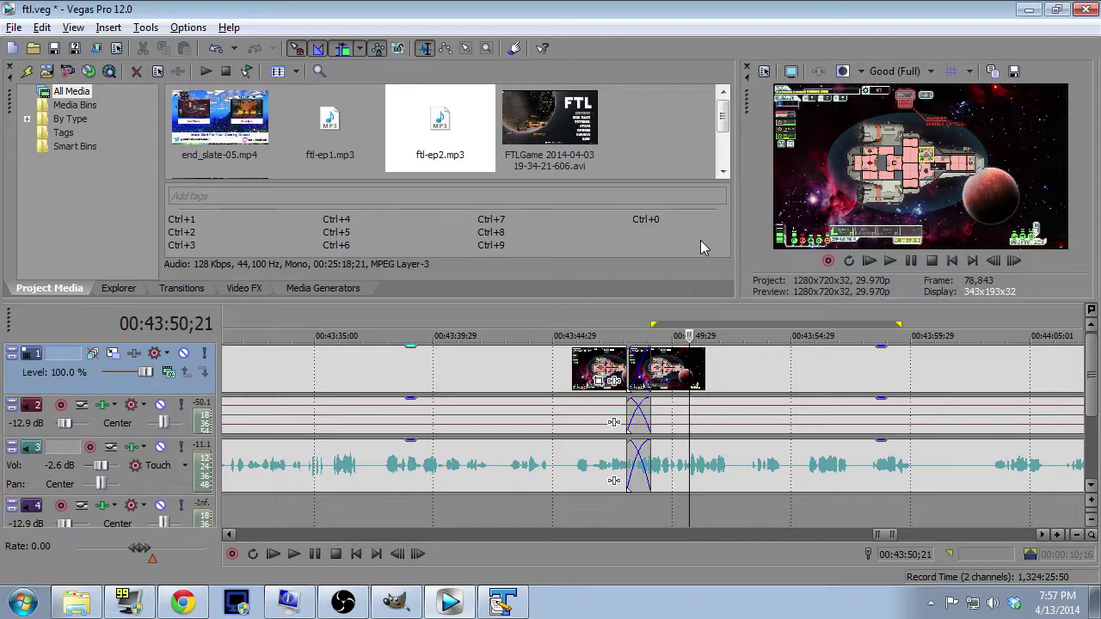
pyautogui.click(41, 28)
pyautogui.click(60, 42)
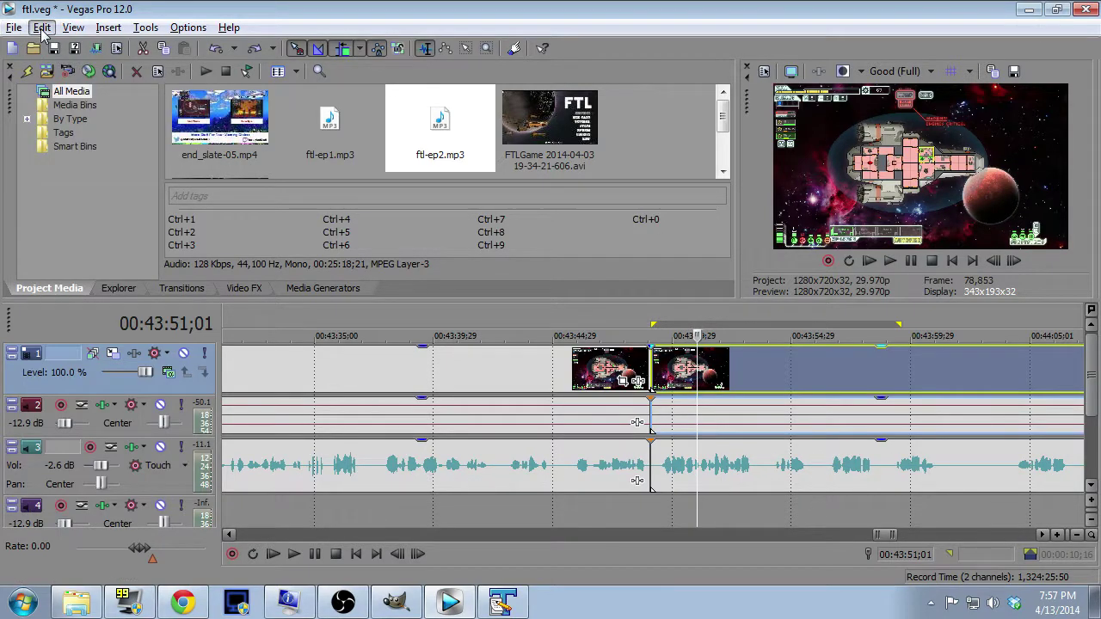
pyautogui.click(42, 28)
pyautogui.click(60, 46)
pyautogui.click(42, 27)
pyautogui.click(50, 47)
pyautogui.click(41, 27)
pyautogui.click(52, 45)
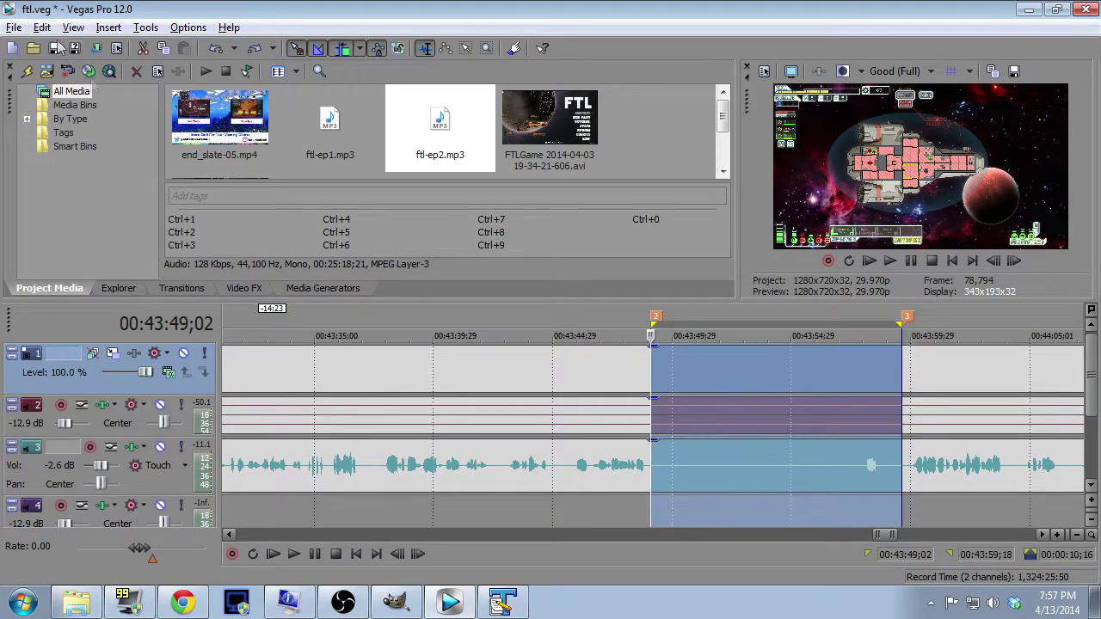
# Delete markers 2 and 3 at the edges of the silent commentary section.
pyautogui.click(632, 514)
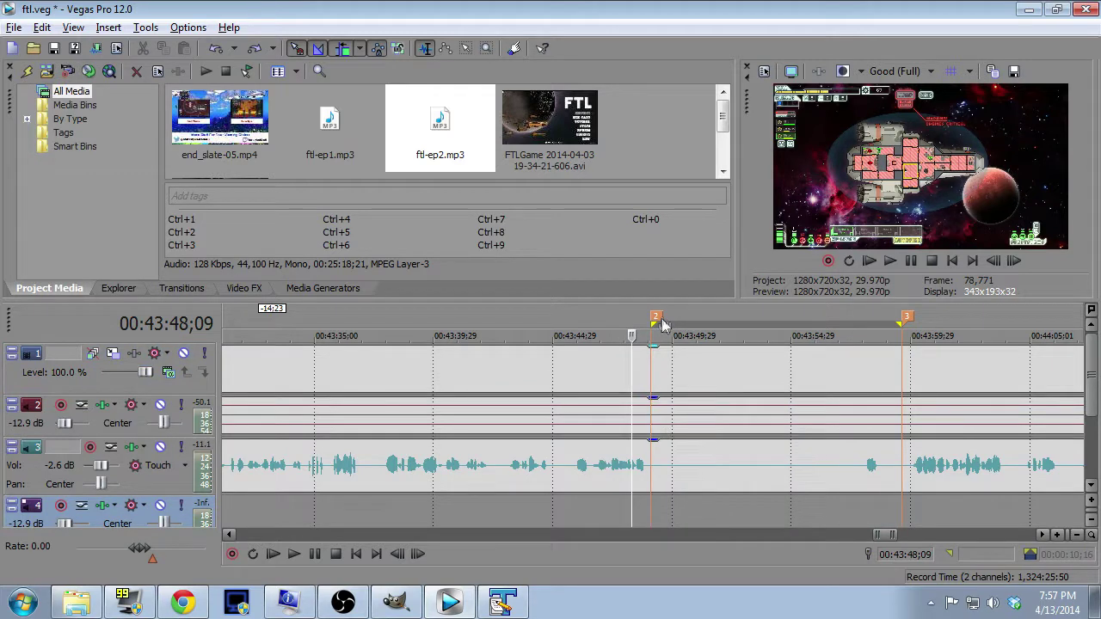
pyautogui.rightClick(656, 316)
pyautogui.click(710, 368)
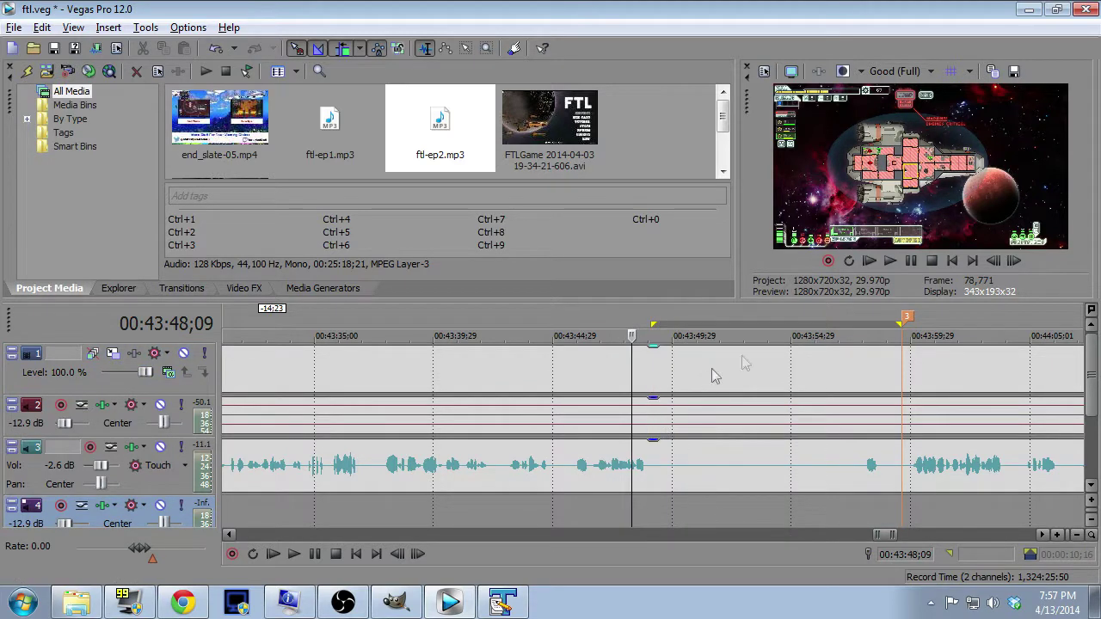
pyautogui.rightClick(907, 316)
pyautogui.click(930, 369)
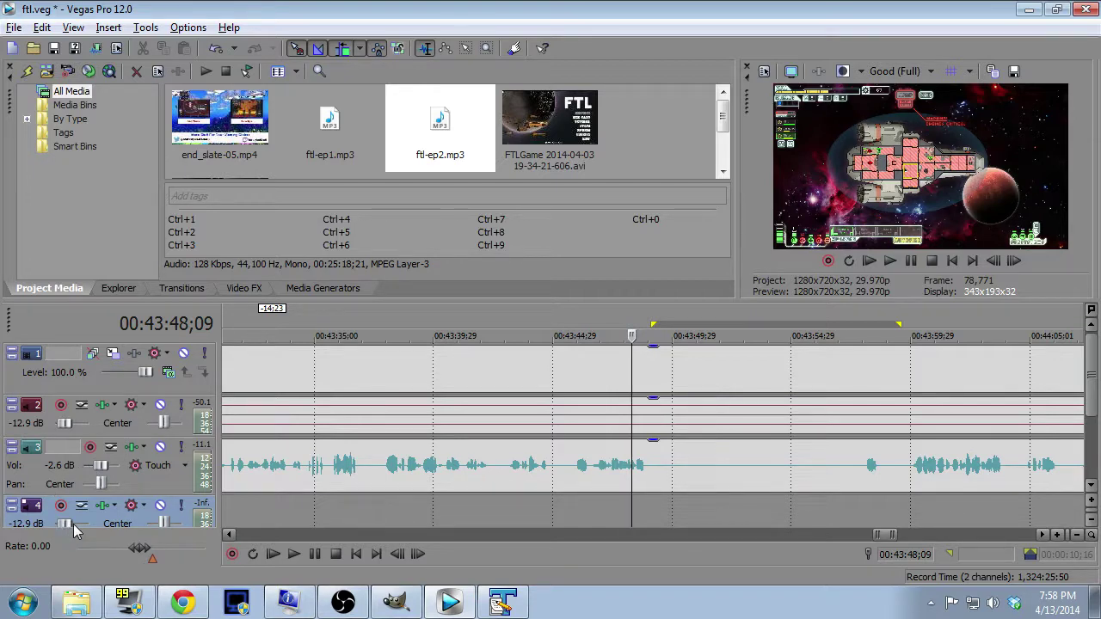
# Play the end of the episode from 00:52:51;04 and 00:52:58;02 to check how the commentary finishes.
pyautogui.click(1042, 535)
pyautogui.moveTo(1044, 539); pyautogui.dragTo(1045, 539)
pyautogui.scroll(-5, 936, 533)
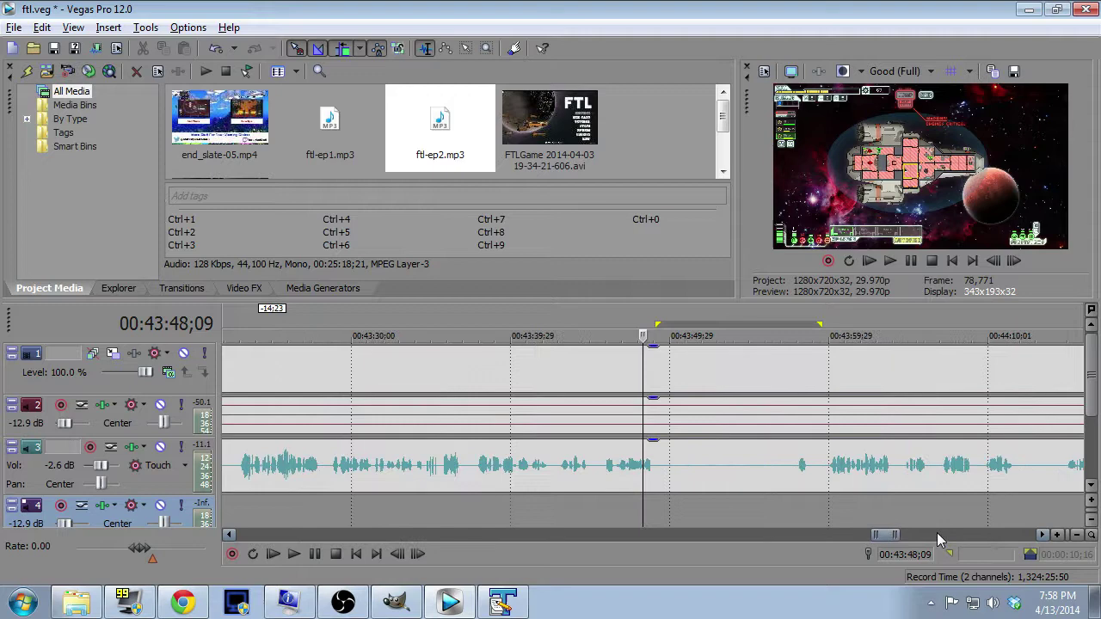
pyautogui.moveTo(883, 530); pyautogui.dragTo(974, 538)
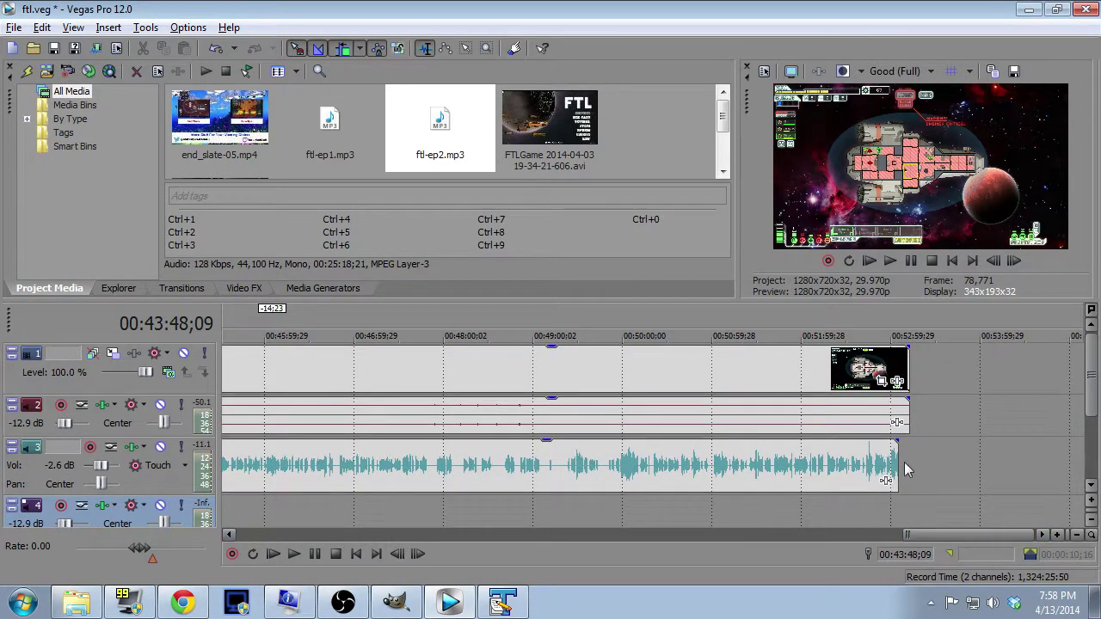
pyautogui.click(1093, 486)
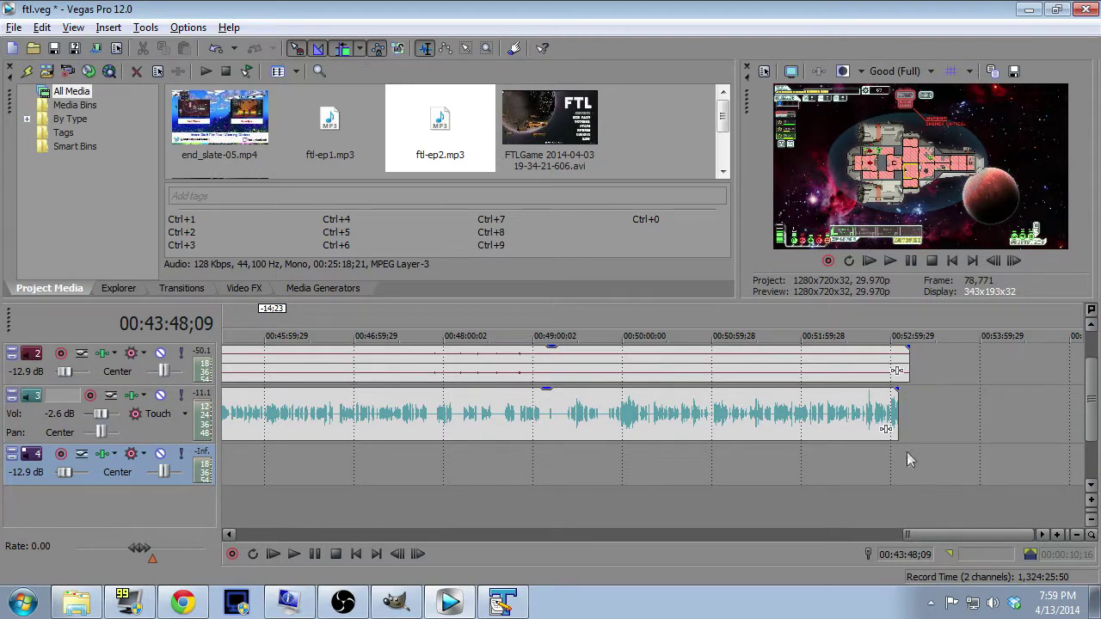
pyautogui.click(893, 508)
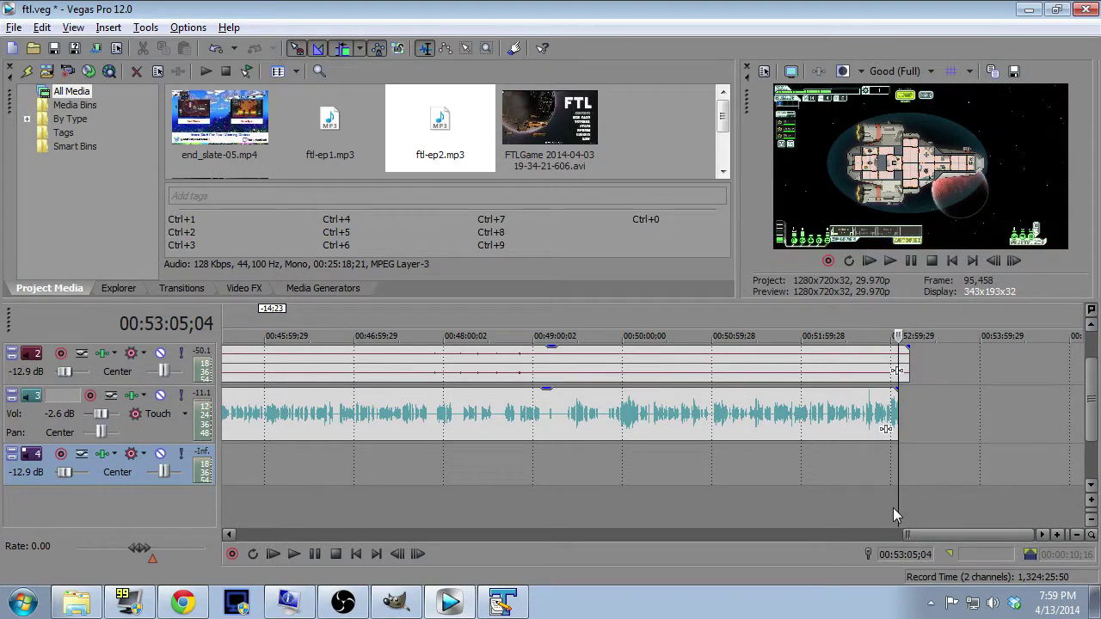
pyautogui.click(877, 511)
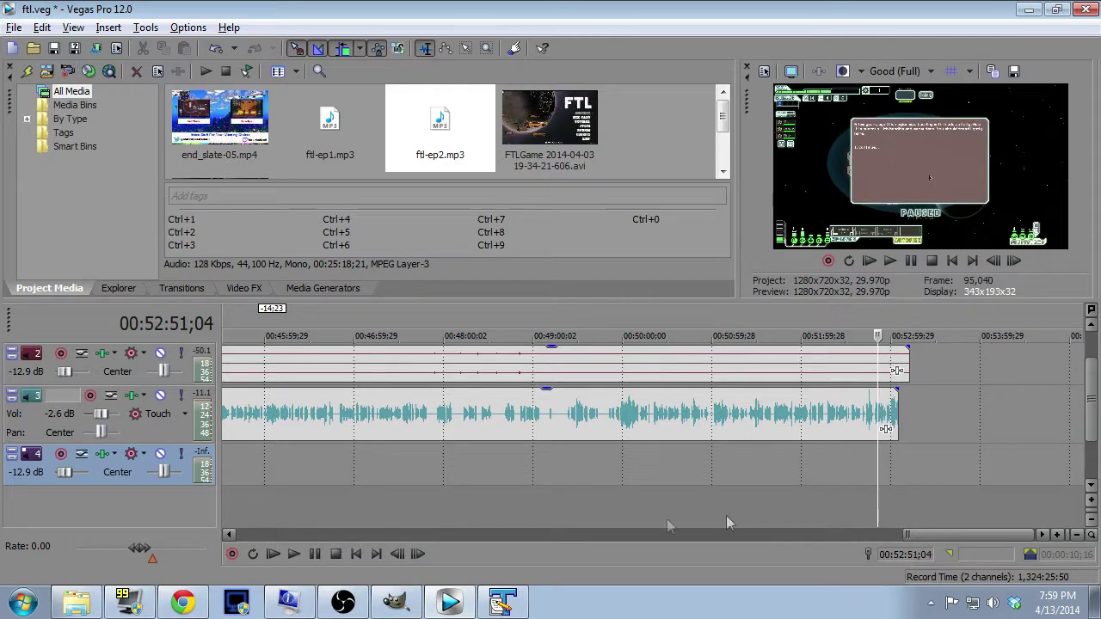
pyautogui.click(290, 555)
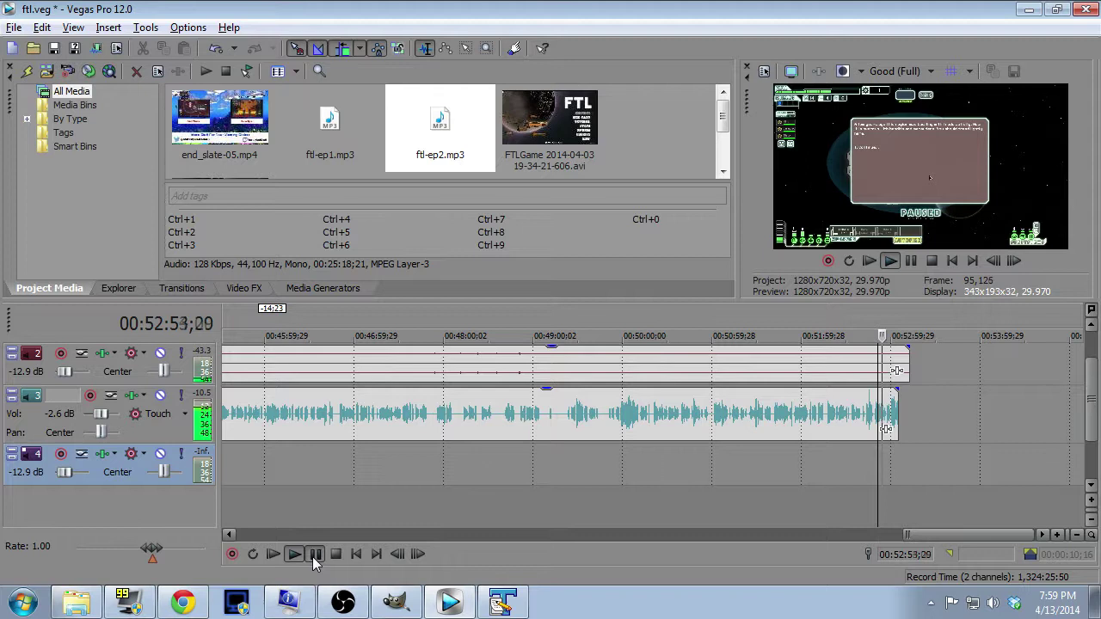
pyautogui.click(314, 555)
pyautogui.click(888, 501)
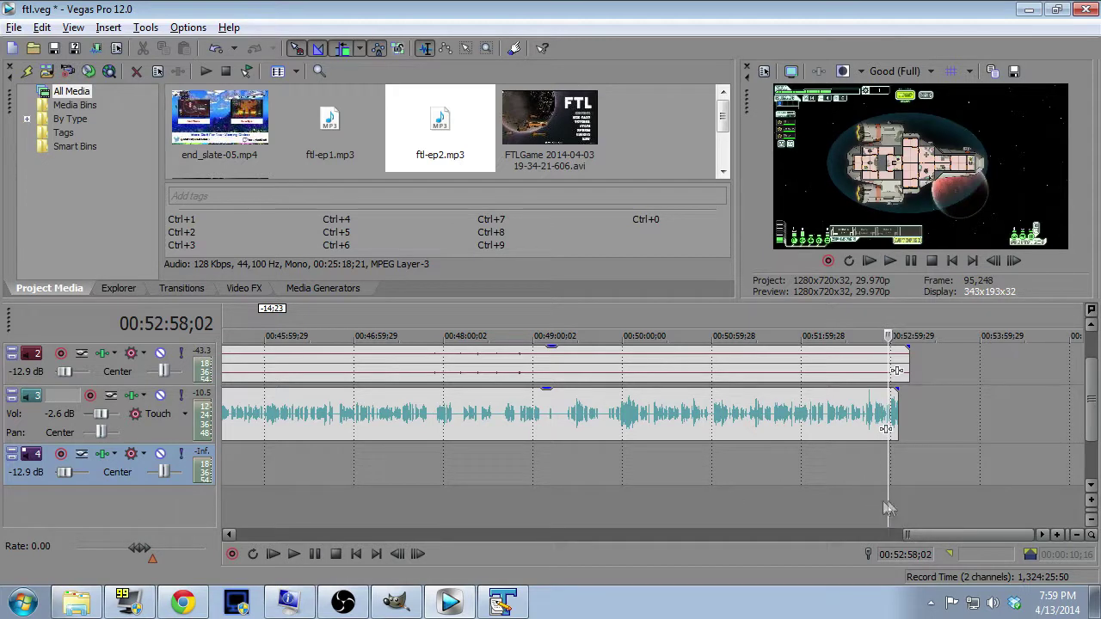
pyautogui.click(293, 555)
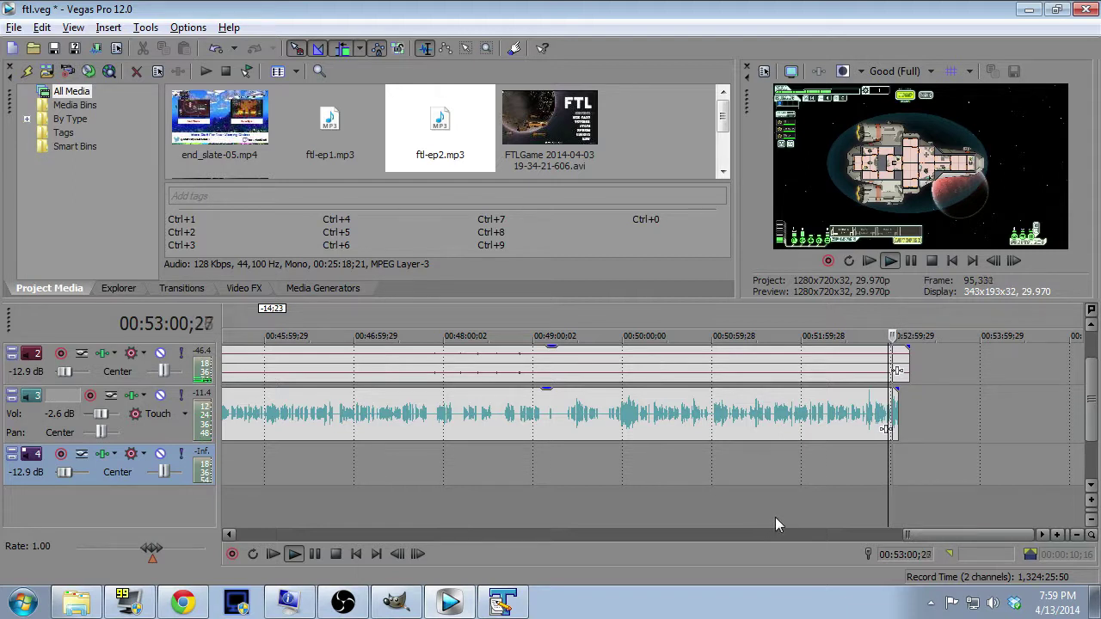
pyautogui.click(315, 555)
pyautogui.click(869, 502)
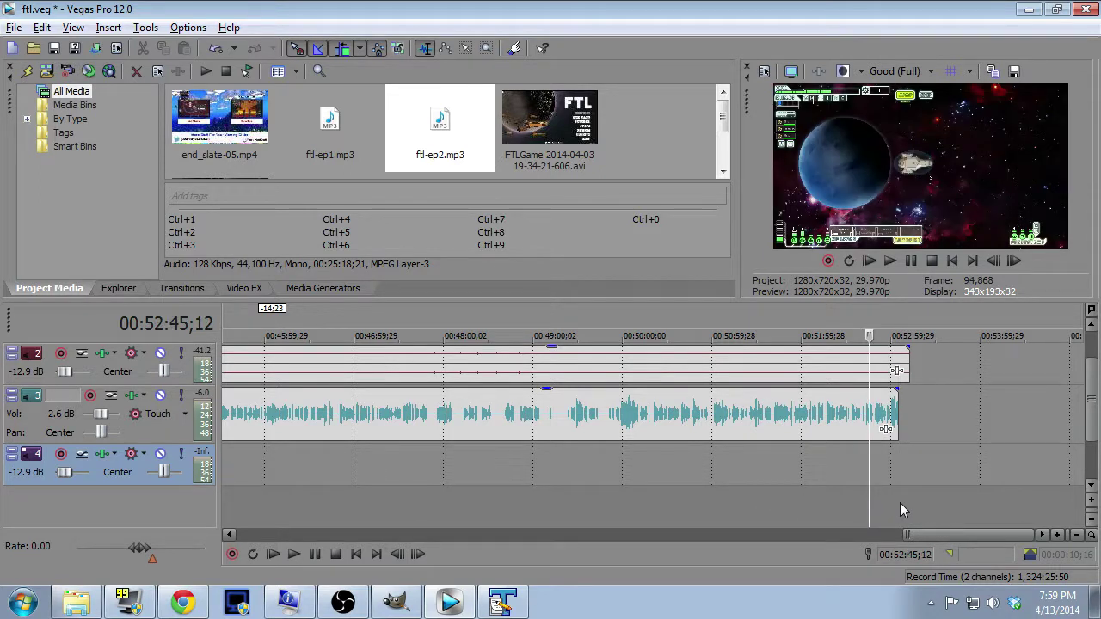
# Delete the gameplay video and game audio after the commentary ends, from 00:53:05;04 to 00:53:27;01.
pyautogui.click(899, 502)
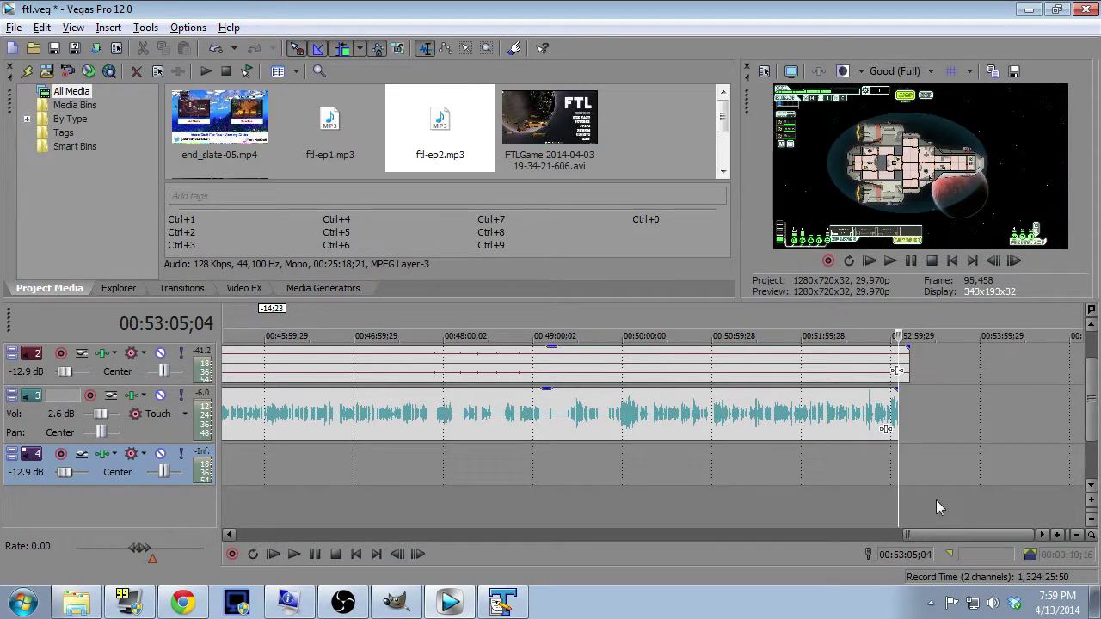
pyautogui.keyDown('shift'); pyautogui.click(935, 500); pyautogui.keyUp('shift')
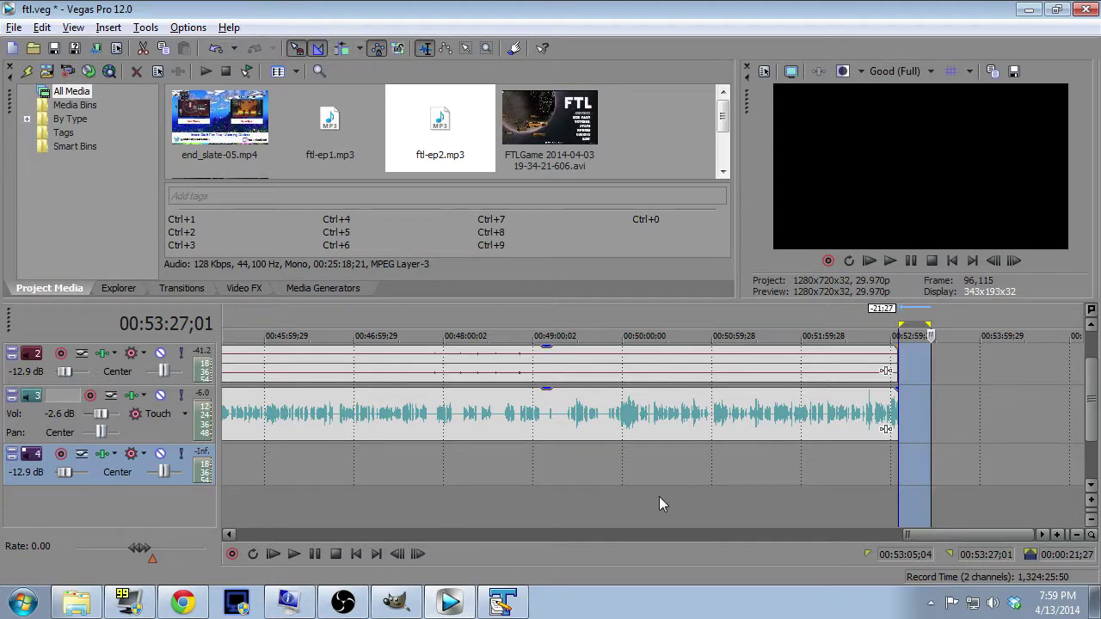
pyautogui.click(869, 496)
# Place end_slate-05.mp4 directly after the end of the gameplay clip on tracks 1 and 2.
pyautogui.click(1090, 325)
pyautogui.click(196, 129)
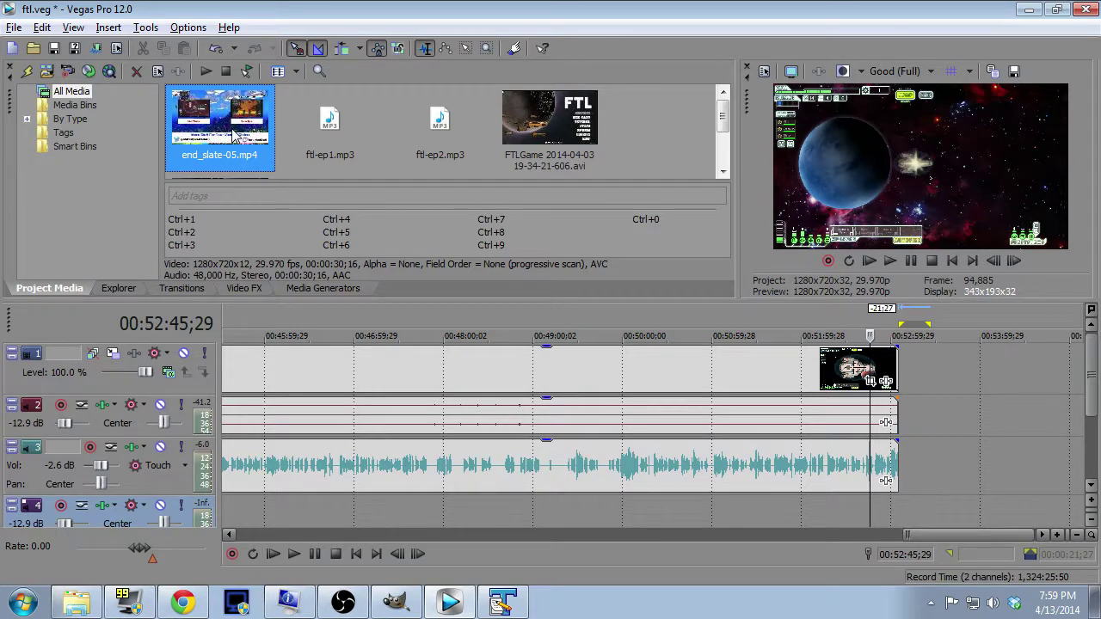
pyautogui.moveTo(205, 120); pyautogui.dragTo(920, 383)
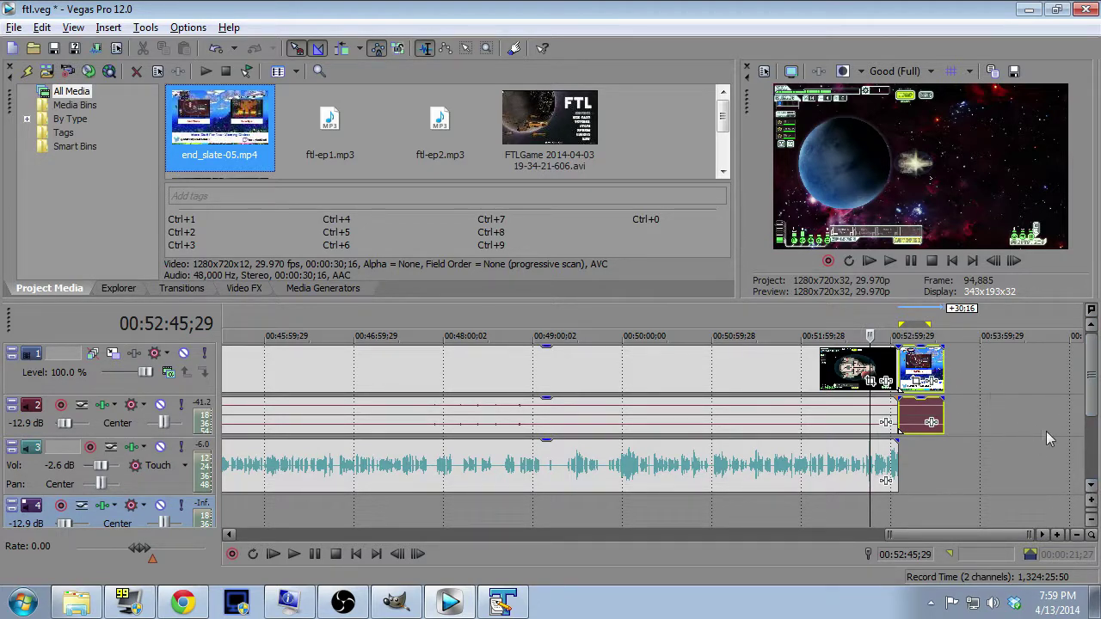
# Place RetroFuture Clean.mp3 on track 4 so that it extends past the end slate.
pyautogui.click(1091, 485)
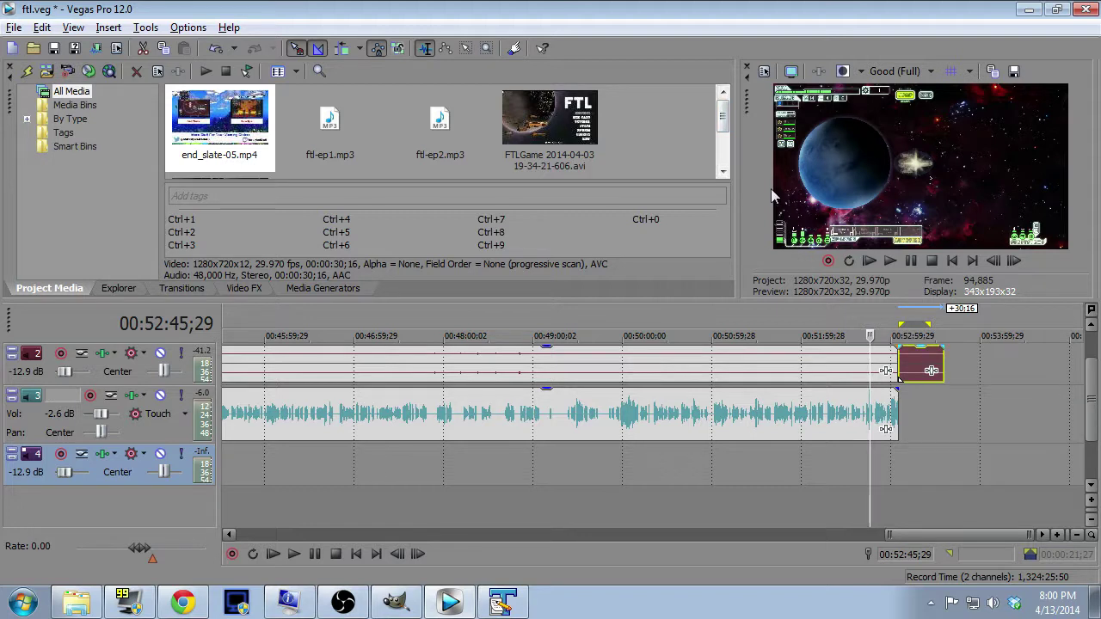
pyautogui.scroll(-2, 516, 137)
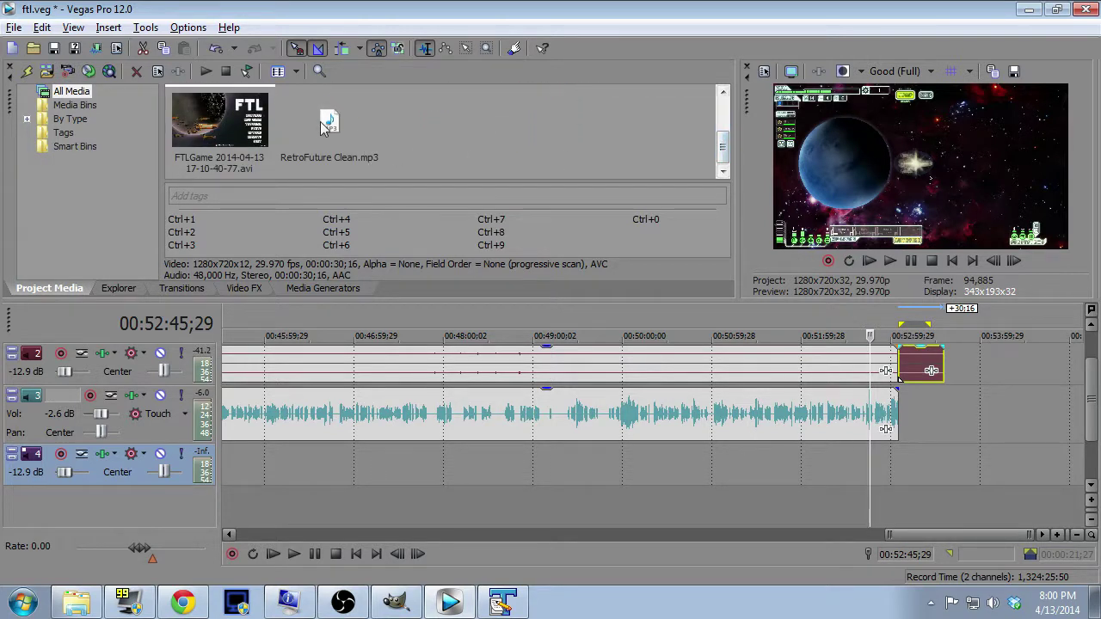
pyautogui.moveTo(332, 128); pyautogui.dragTo(664, 485)
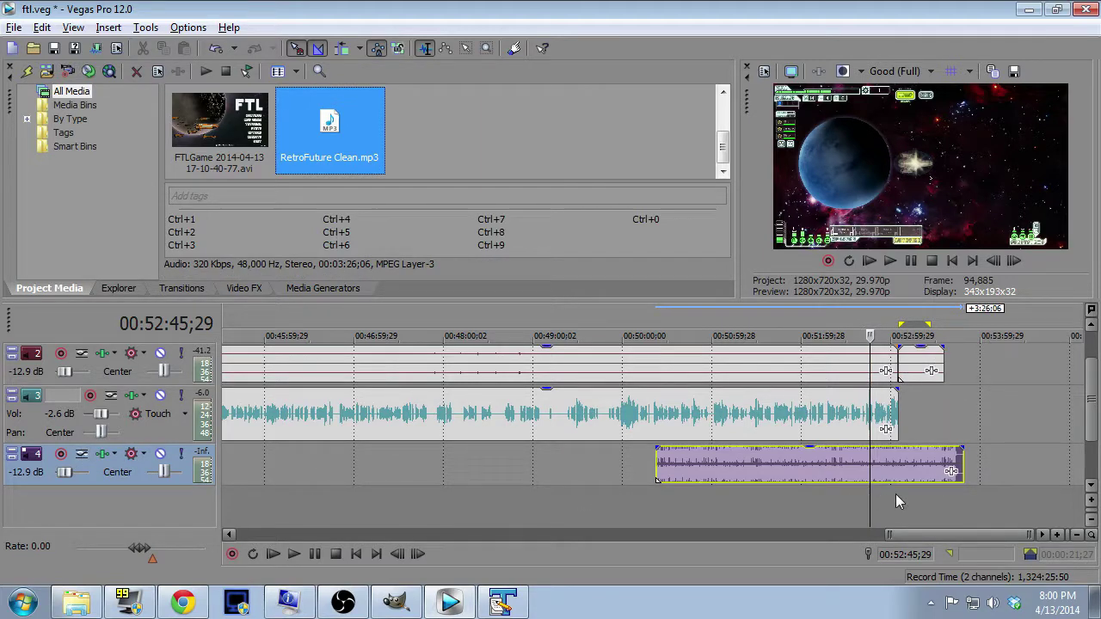
# Play the tail of the music clip to find its end, and remove everything after 00:53:43;23.
pyautogui.click(955, 495)
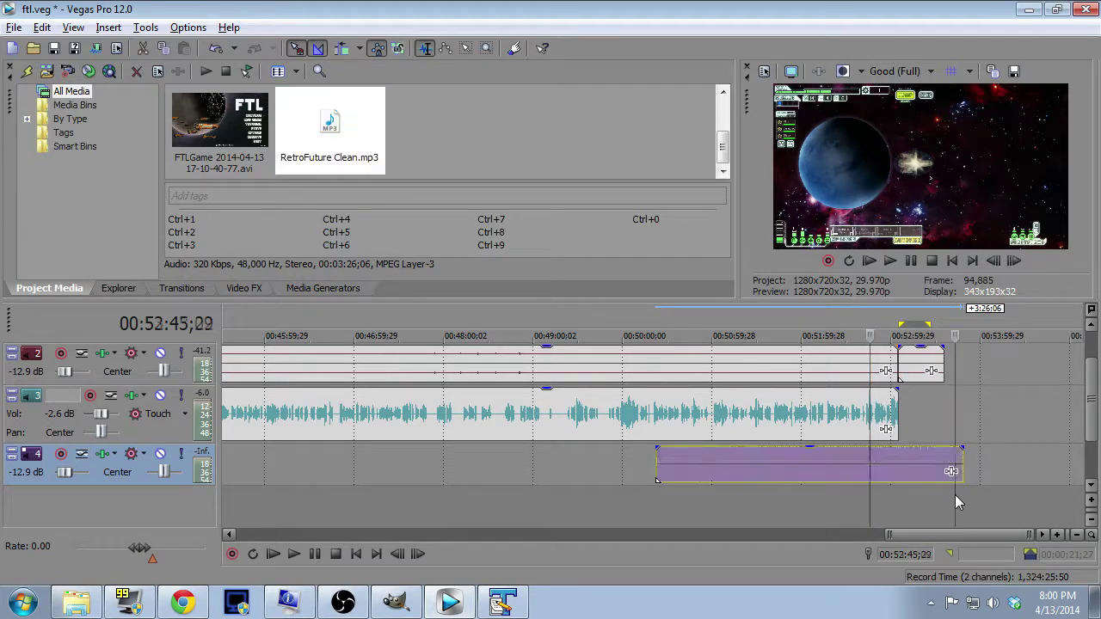
pyautogui.scroll(1, 956, 500)
pyautogui.scroll(1, 956, 503)
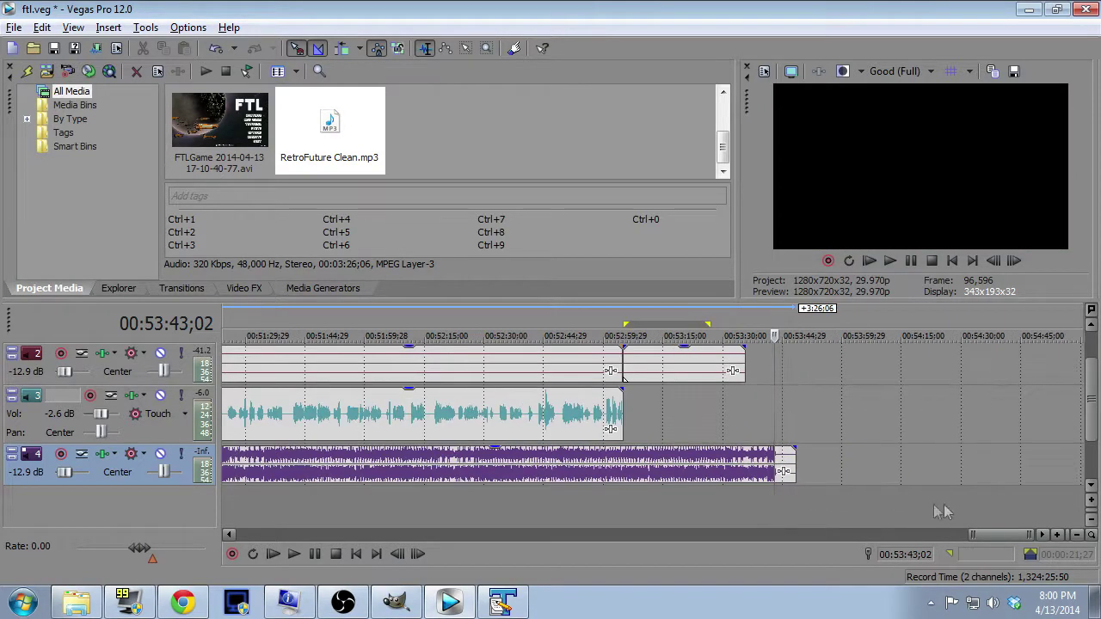
pyautogui.click(293, 555)
pyautogui.click(312, 556)
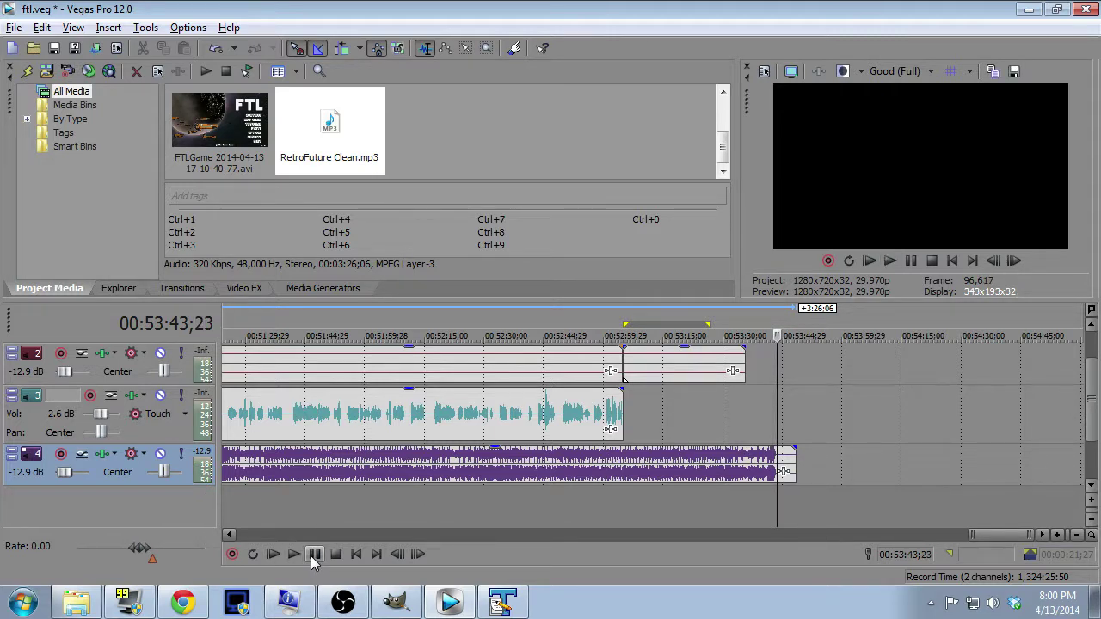
pyautogui.click(784, 467)
pyautogui.press('Delete')
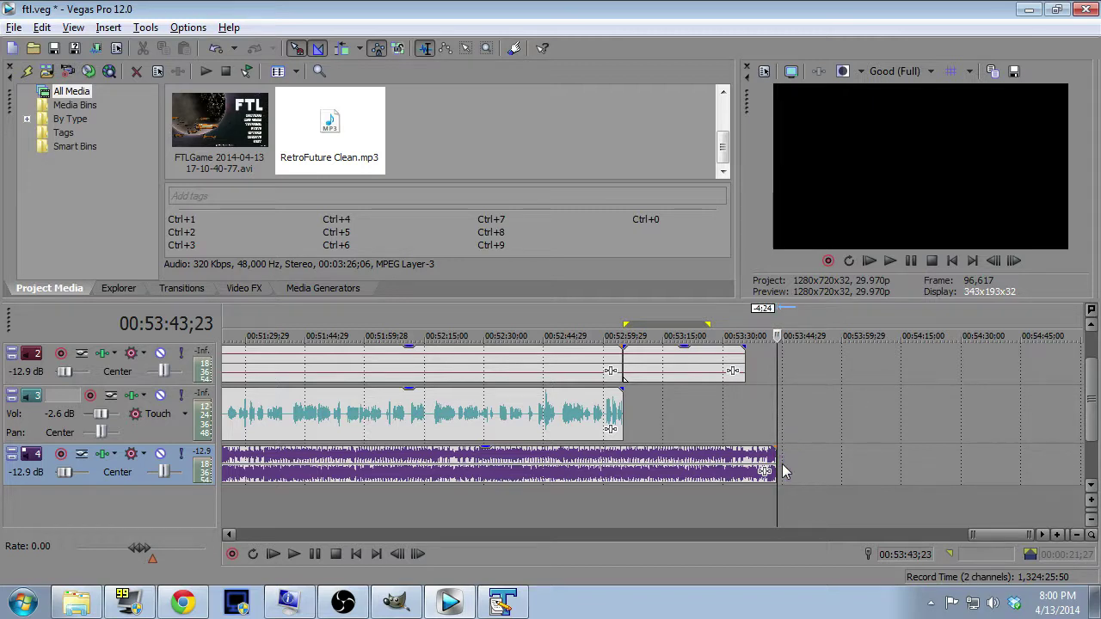
# Align the music's end with the end slate's end, and split off and delete the music before 00:53:01;24.
pyautogui.moveTo(710, 468); pyautogui.dragTo(680, 477)
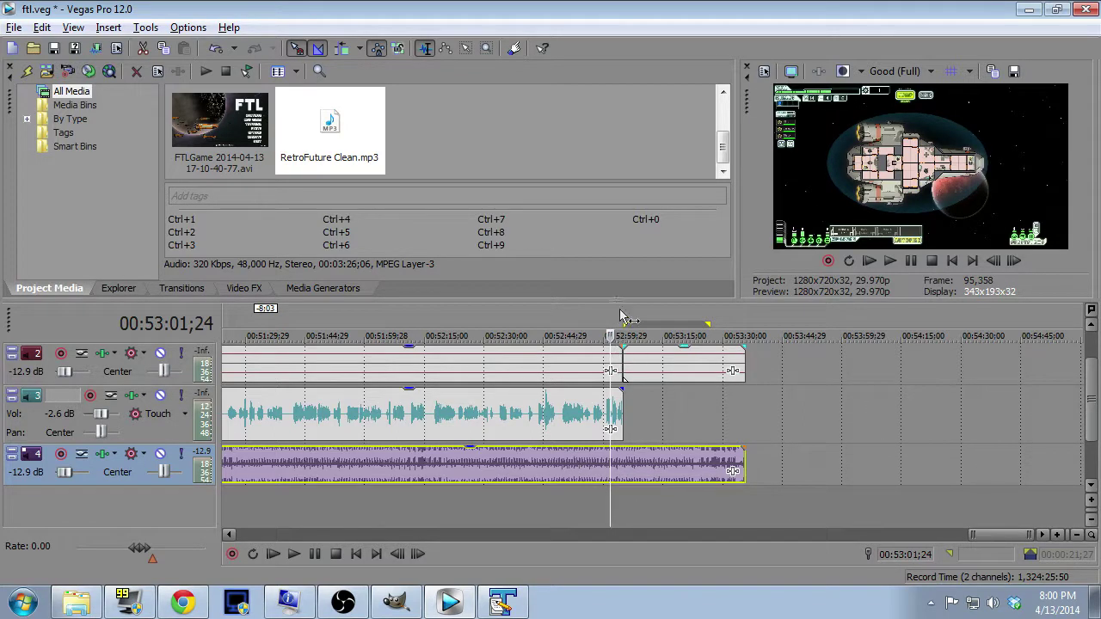
pyautogui.press('s')
pyautogui.click(563, 461)
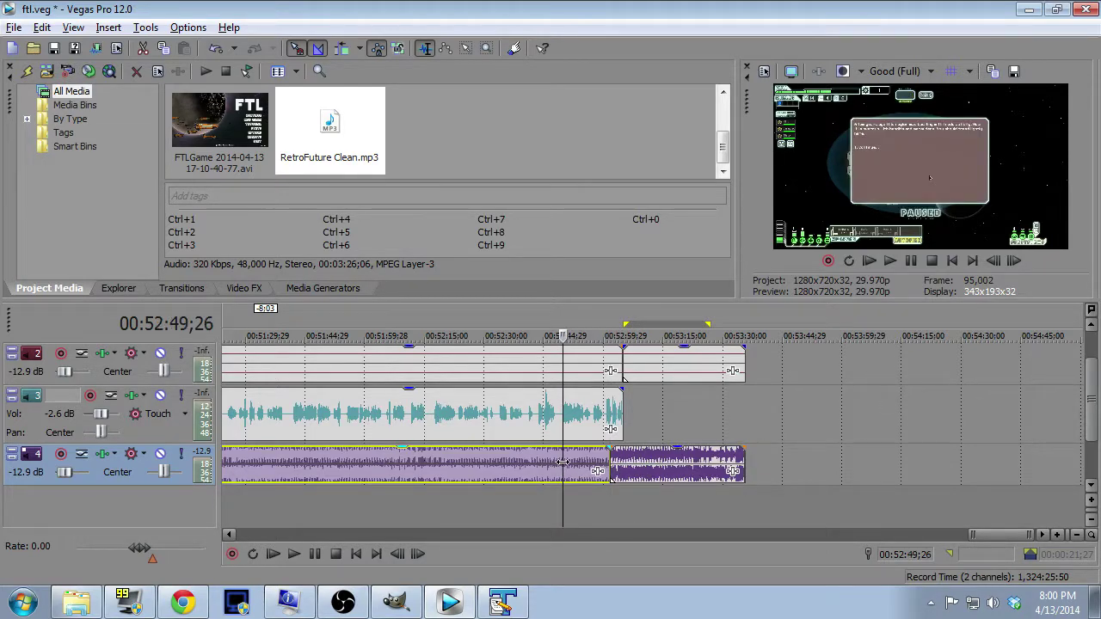
pyautogui.press('Delete')
# Add a fade-in to the start of the music clip, reaching to about where the end slate begins.
pyautogui.scroll(2, 638, 489)
pyautogui.scroll(2, 638, 496)
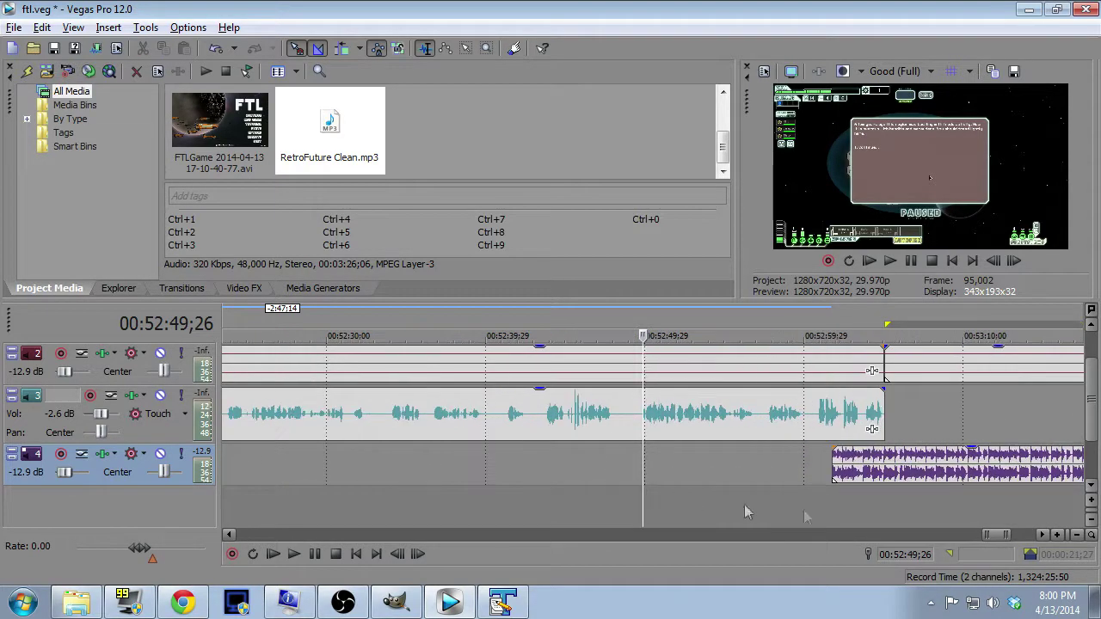
pyautogui.click(1044, 535)
pyautogui.click(1044, 534)
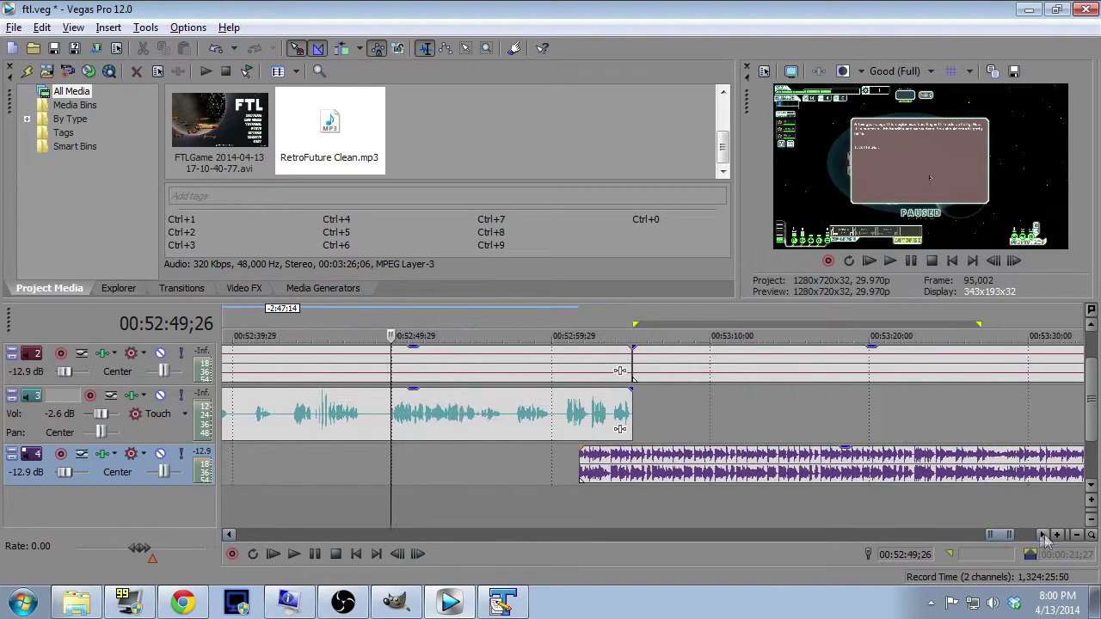
pyautogui.moveTo(576, 446); pyautogui.dragTo(627, 452)
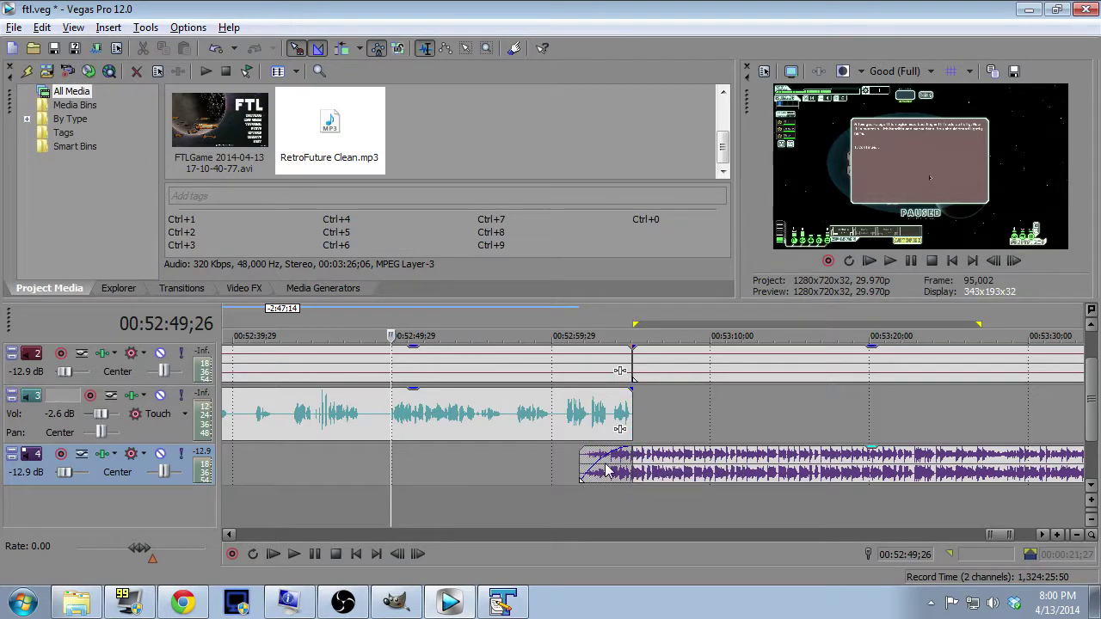
# Change the music's fade-in to a slow-starting curve, and fade out the end of the track 2 audio from where the music begins.
pyautogui.rightClick(607, 471)
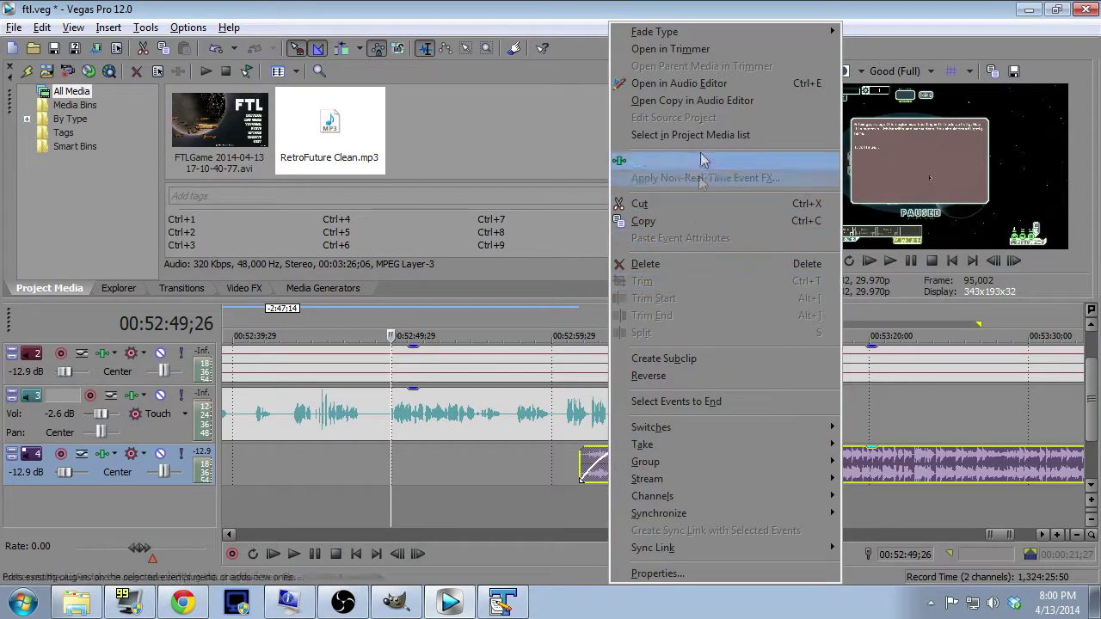
pyautogui.moveTo(741, 36)
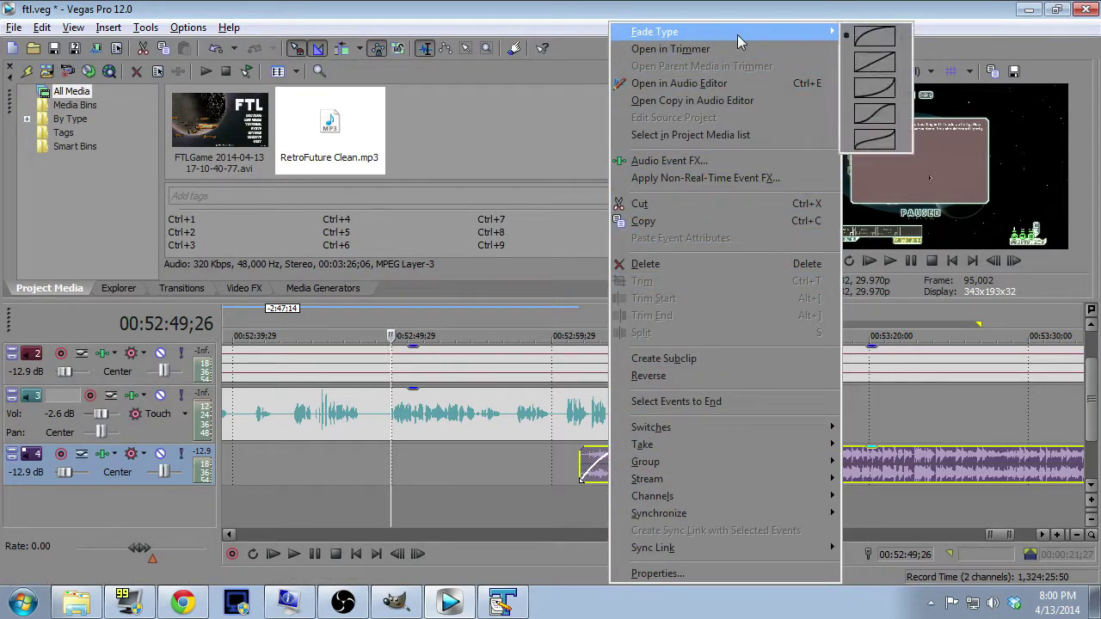
pyautogui.click(879, 101)
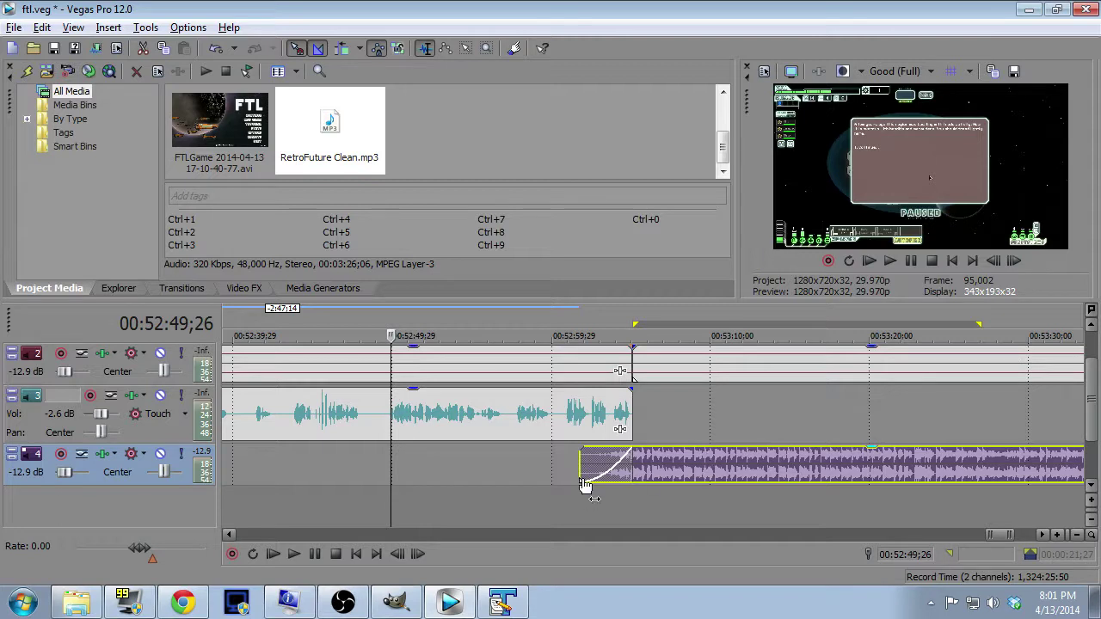
pyautogui.click(1090, 331)
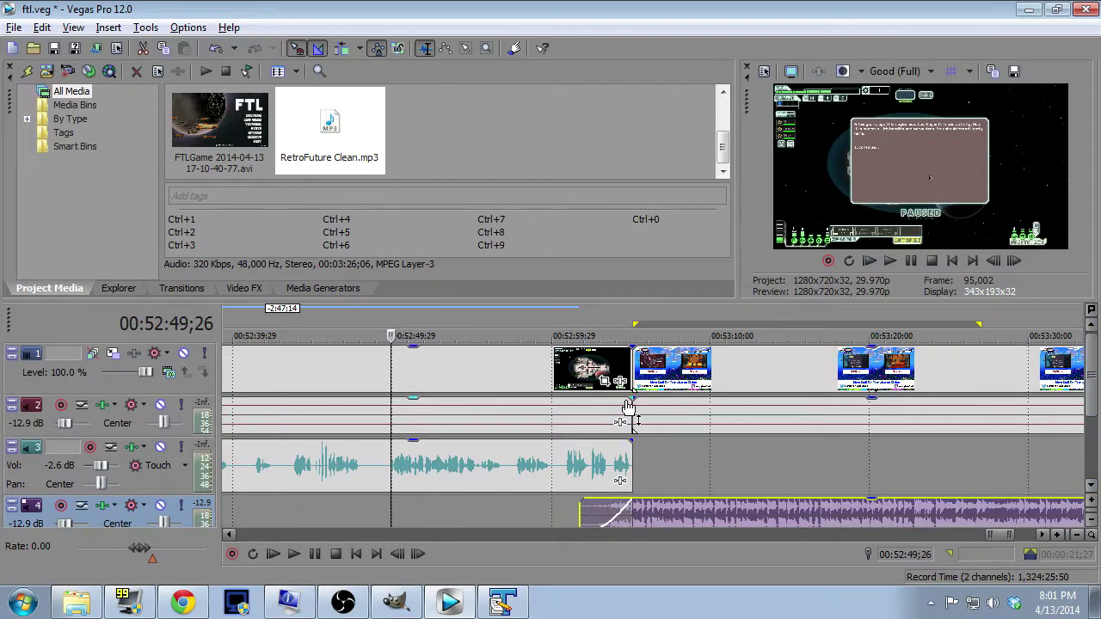
pyautogui.moveTo(630, 401); pyautogui.dragTo(581, 402)
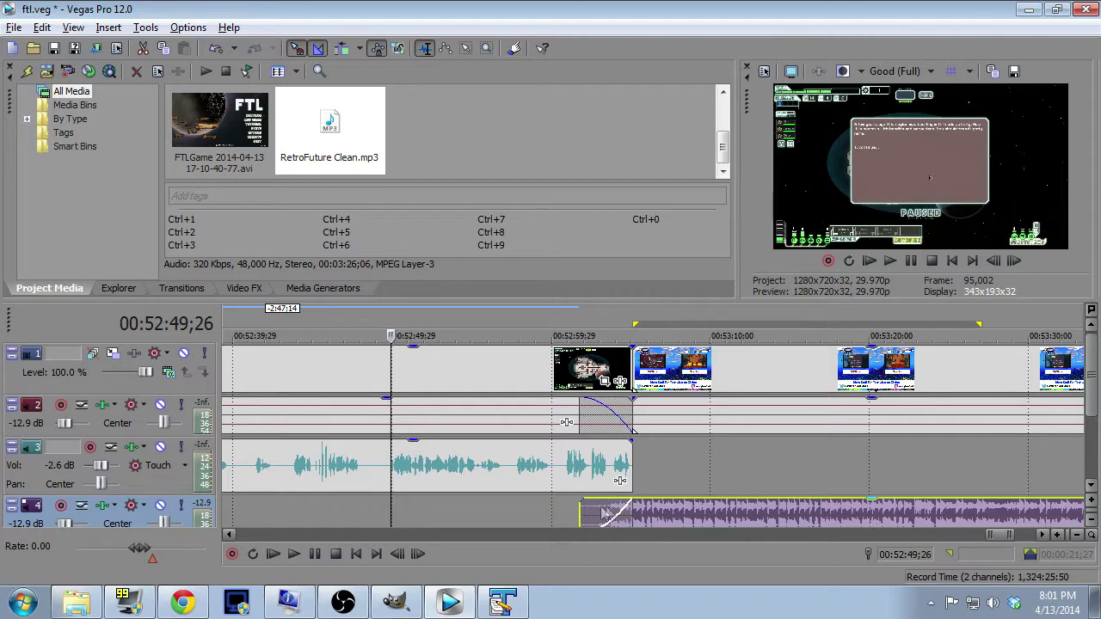
# Play back the crossfade into the end slate from 00:53:00;28, and save the project.
pyautogui.click(1091, 484)
pyautogui.click(566, 503)
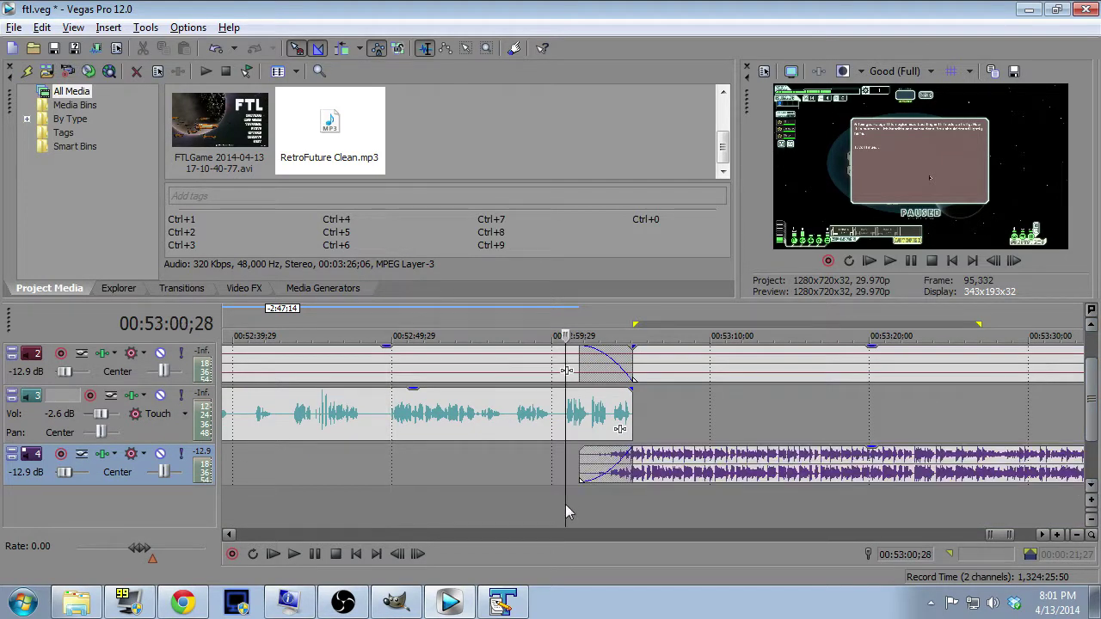
pyautogui.click(293, 554)
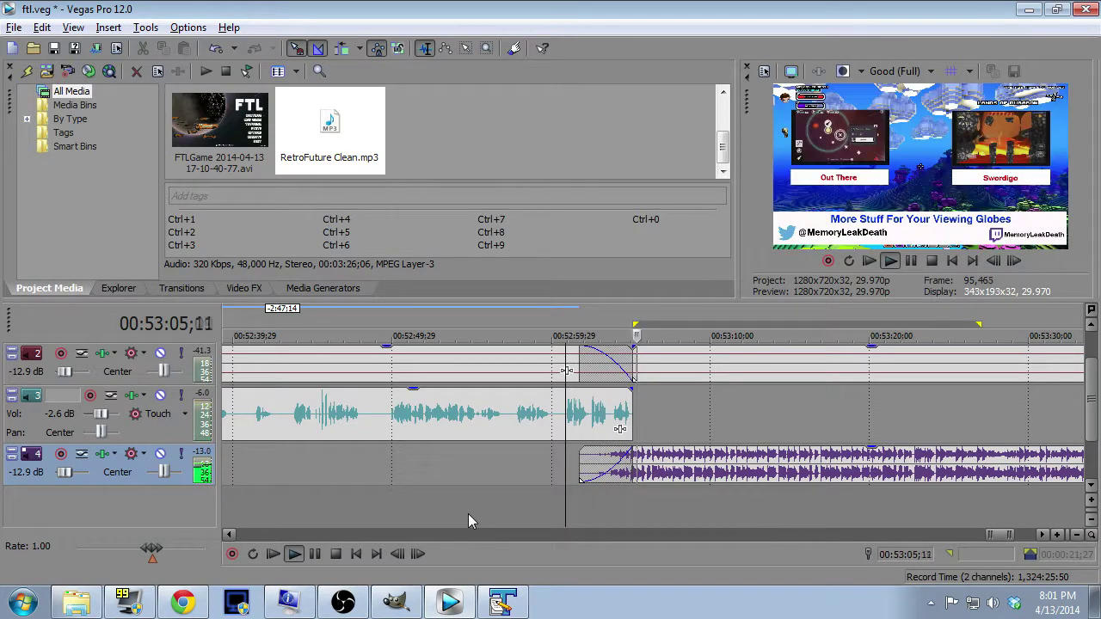
pyautogui.click(320, 554)
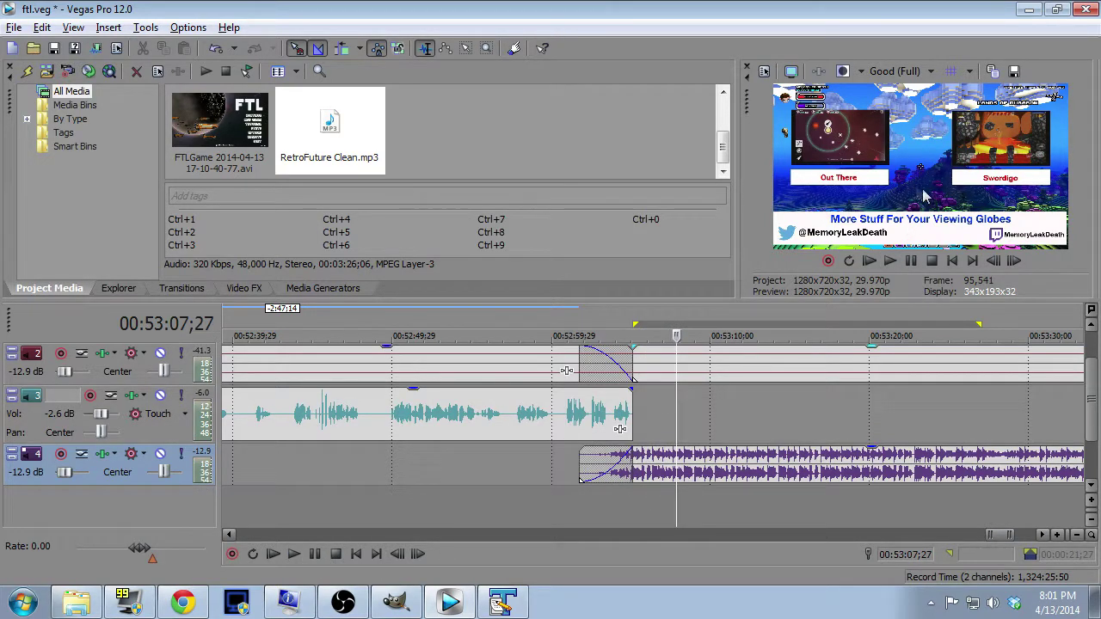
pyautogui.click(1091, 328)
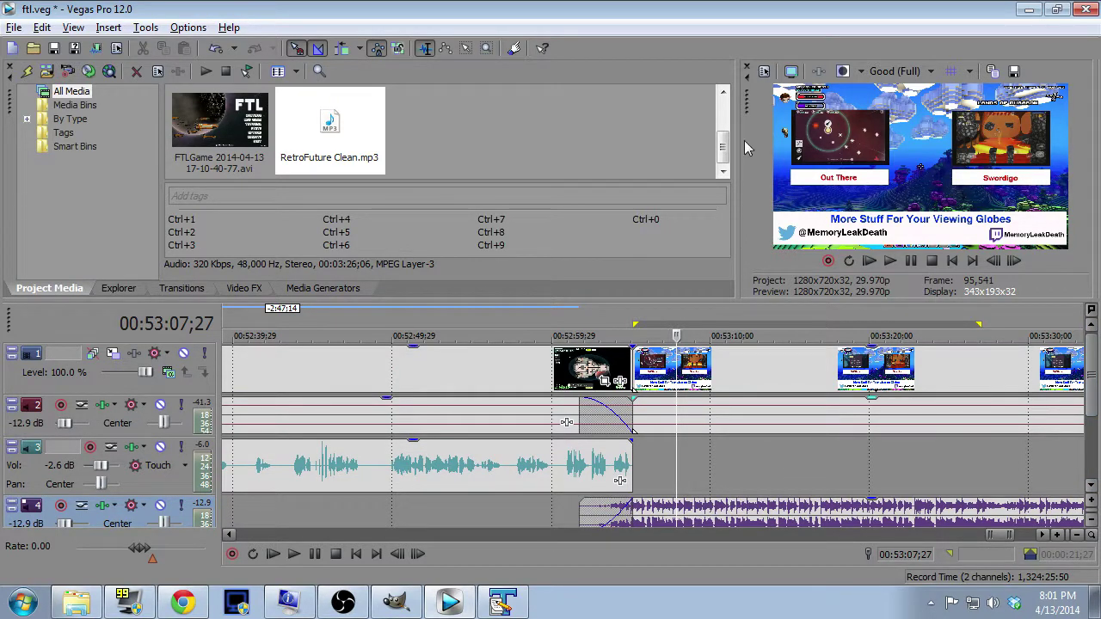
pyautogui.click(53, 48)
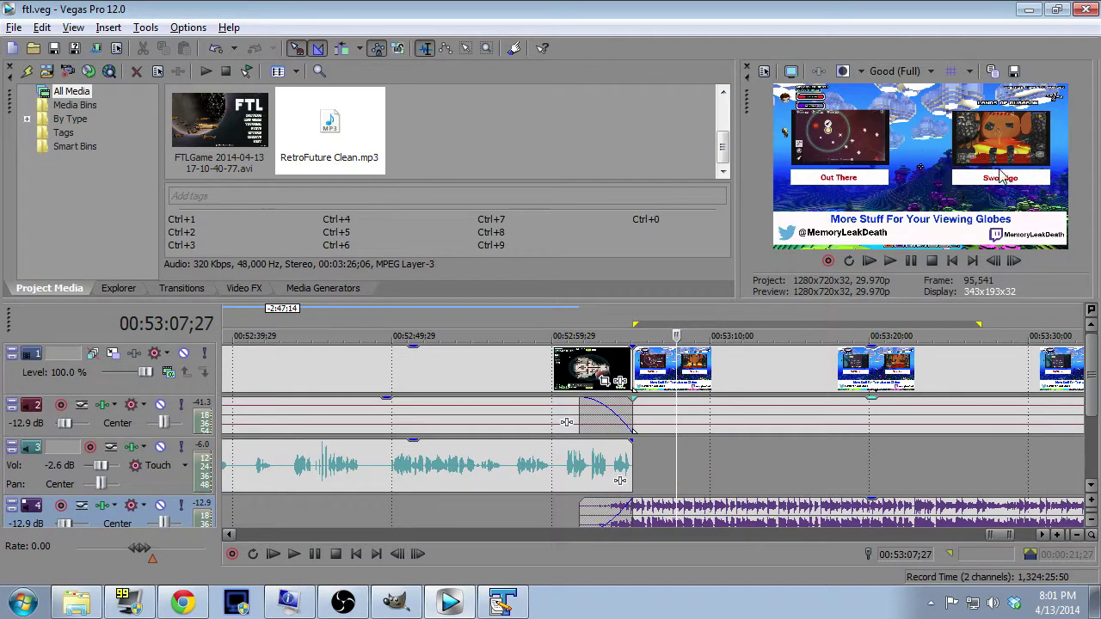
# Extend the loop region's start back to shortly after the "end ep 1" marker, making the region about 00:22:56;00 long.
pyautogui.scroll(2, 726, 124)
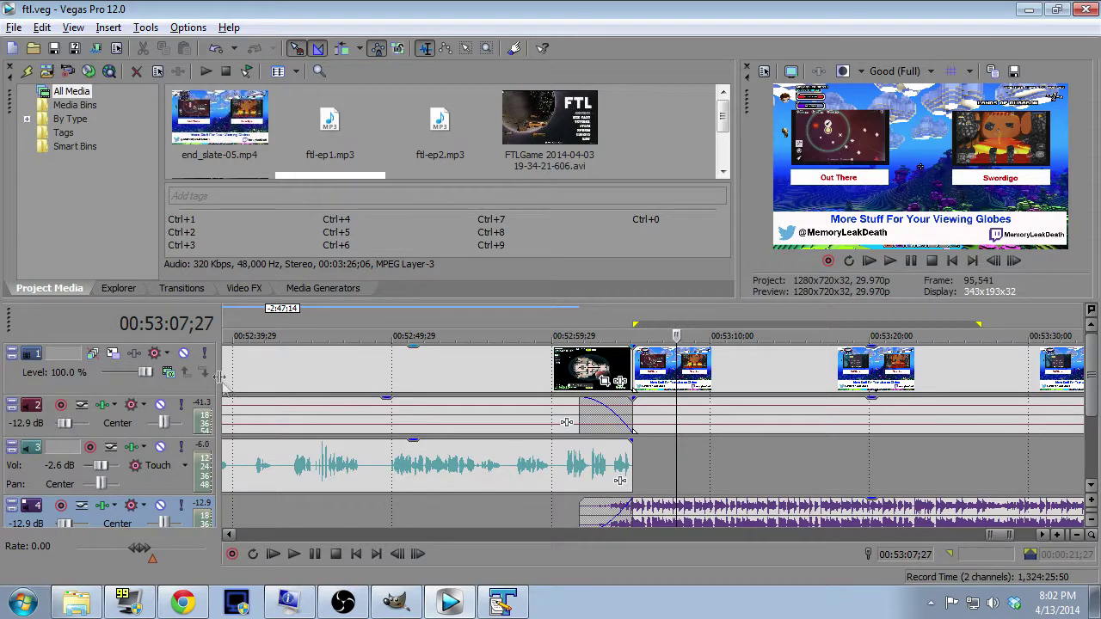
pyautogui.scroll(-10, 646, 423)
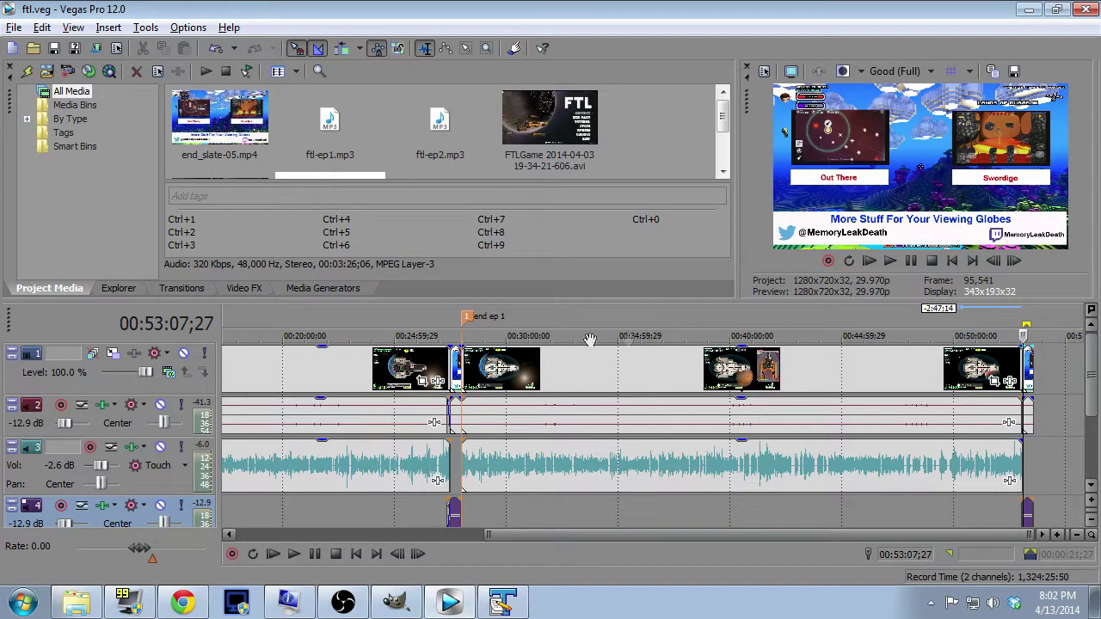
pyautogui.moveTo(1023, 327); pyautogui.dragTo(519, 325)
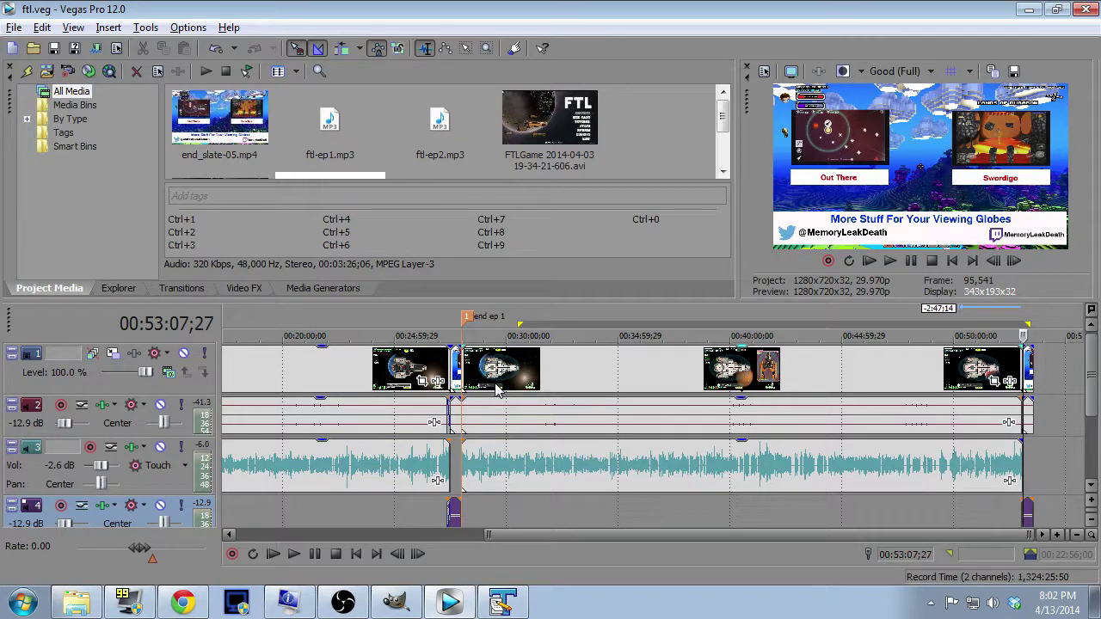
# Open the render settings and examine the available output templates, including Internet HD 720p and Youtube 720p.
pyautogui.click(14, 26)
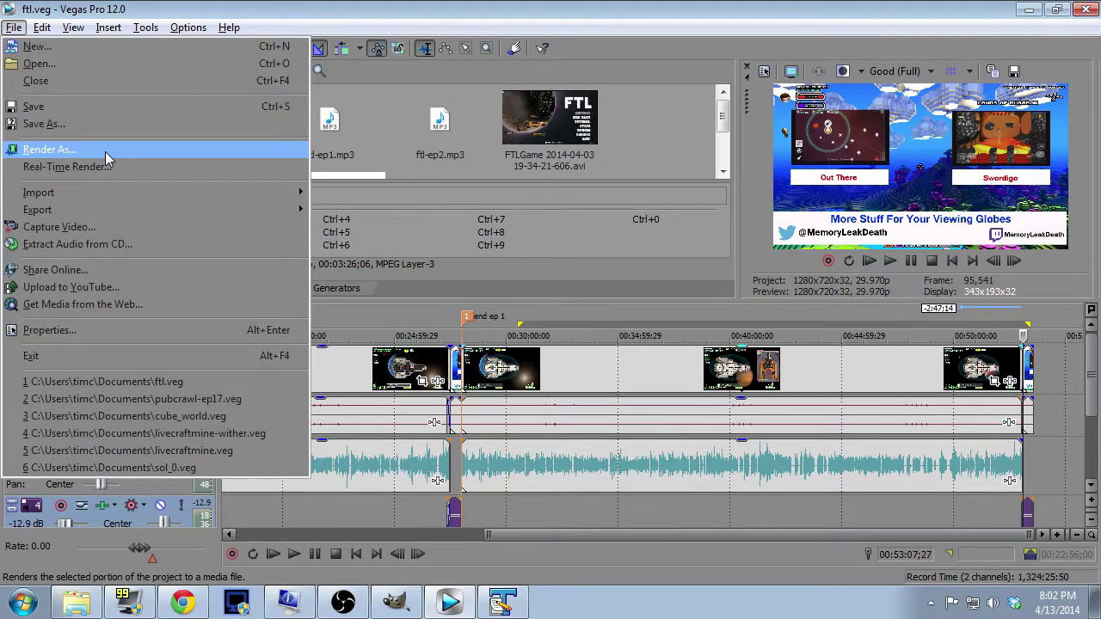
pyautogui.click(105, 152)
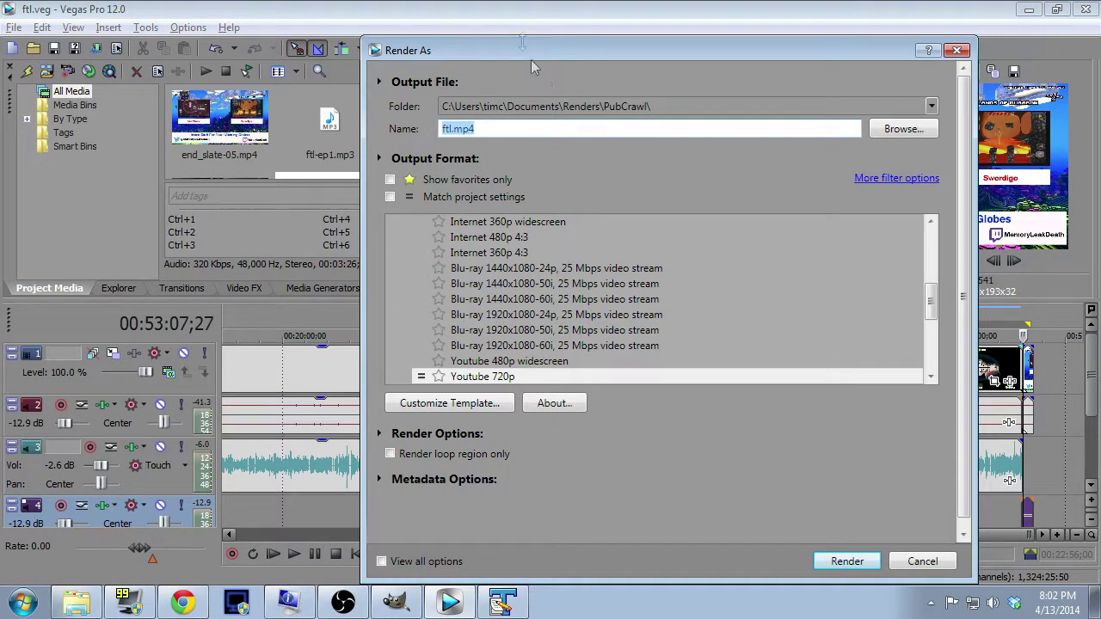
pyautogui.moveTo(547, 54); pyautogui.dragTo(521, 48)
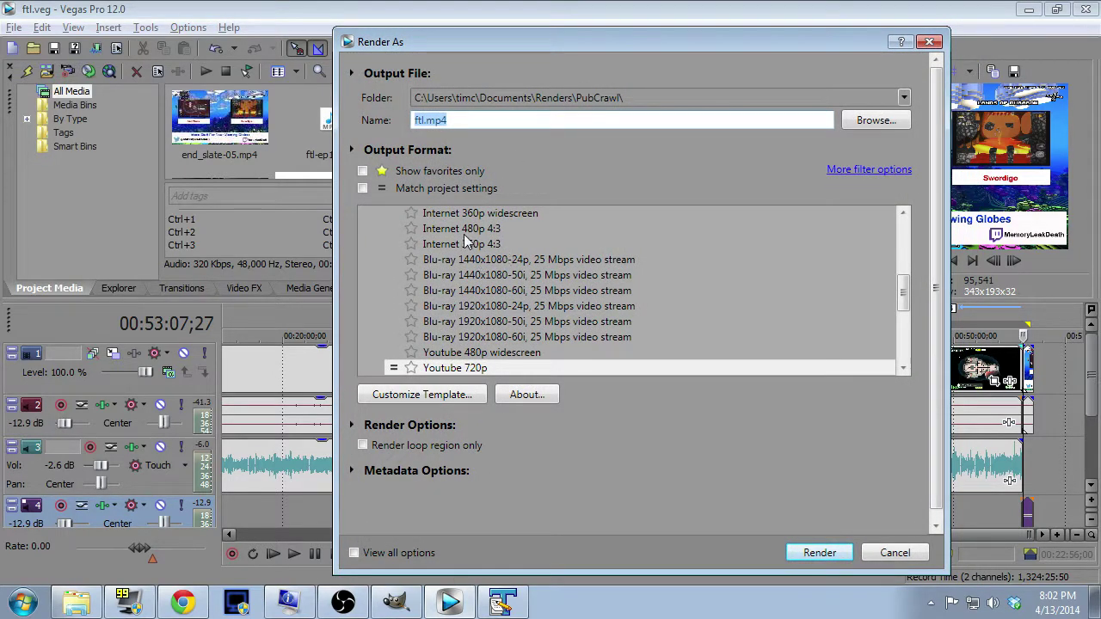
pyautogui.moveTo(906, 289); pyautogui.dragTo(905, 276)
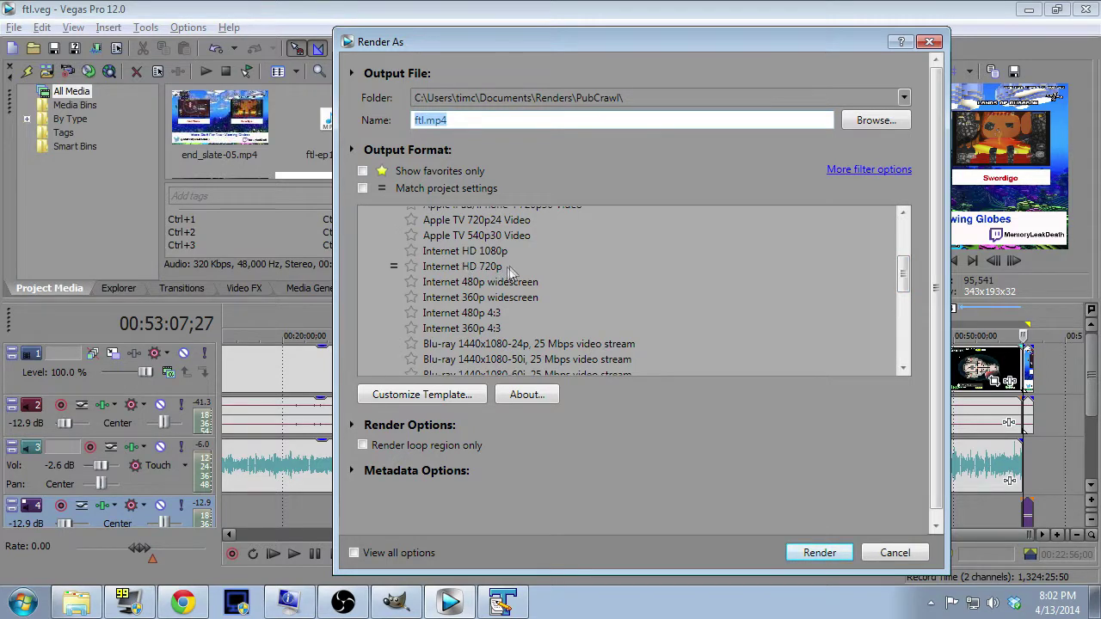
pyautogui.moveTo(905, 284); pyautogui.dragTo(909, 316)
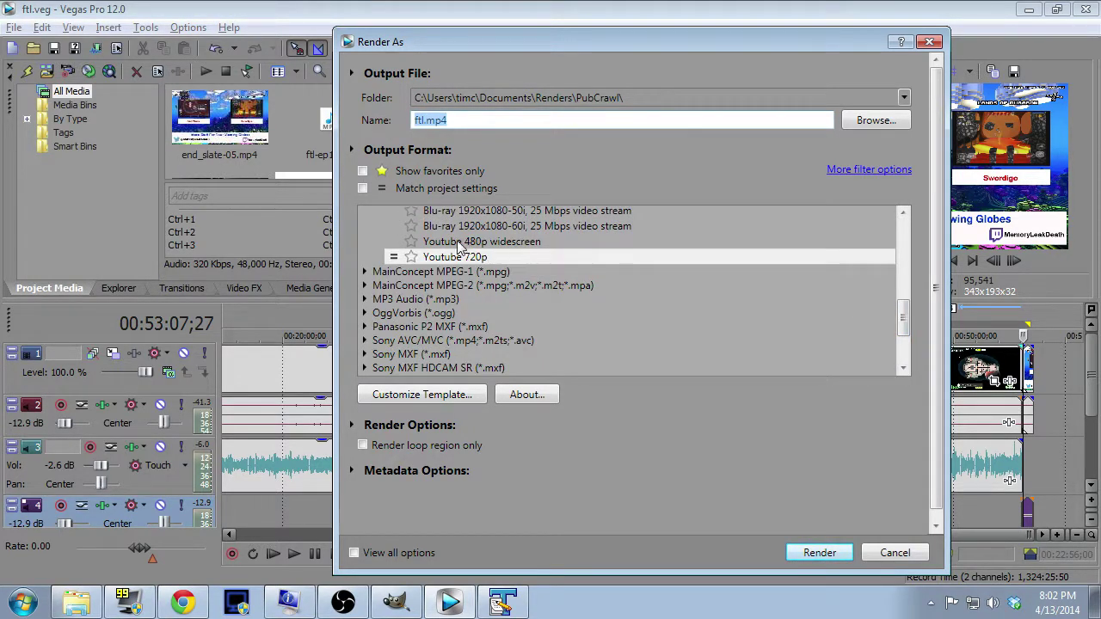
pyautogui.moveTo(904, 320); pyautogui.dragTo(902, 301)
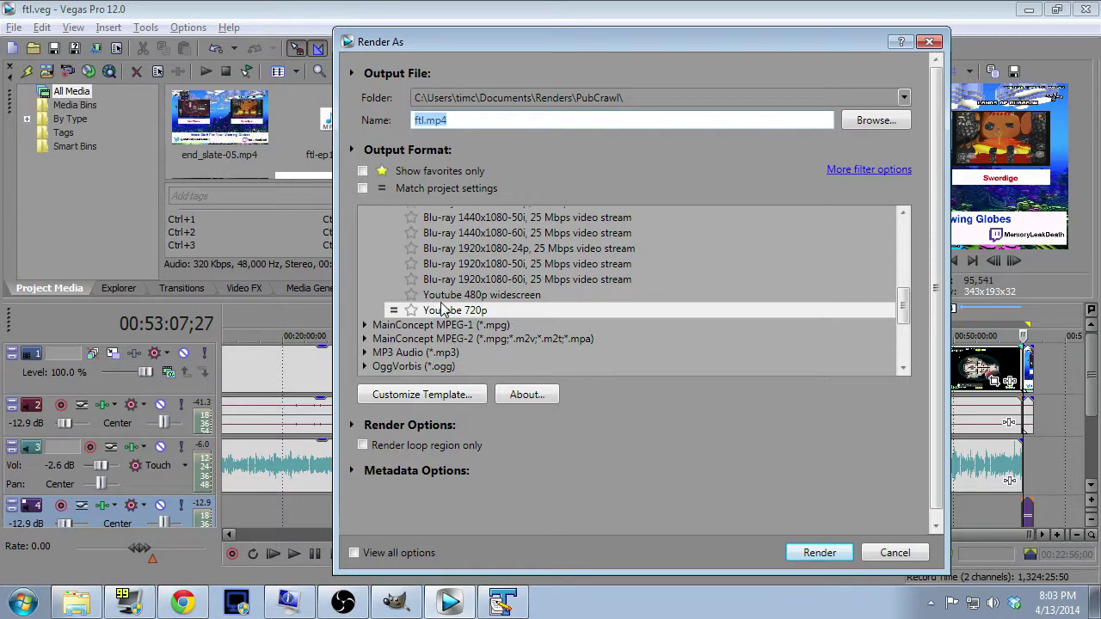
# Review the Youtube 720p template's video, encode mode, audio, system and project settings without changing them.
pyautogui.click(453, 397)
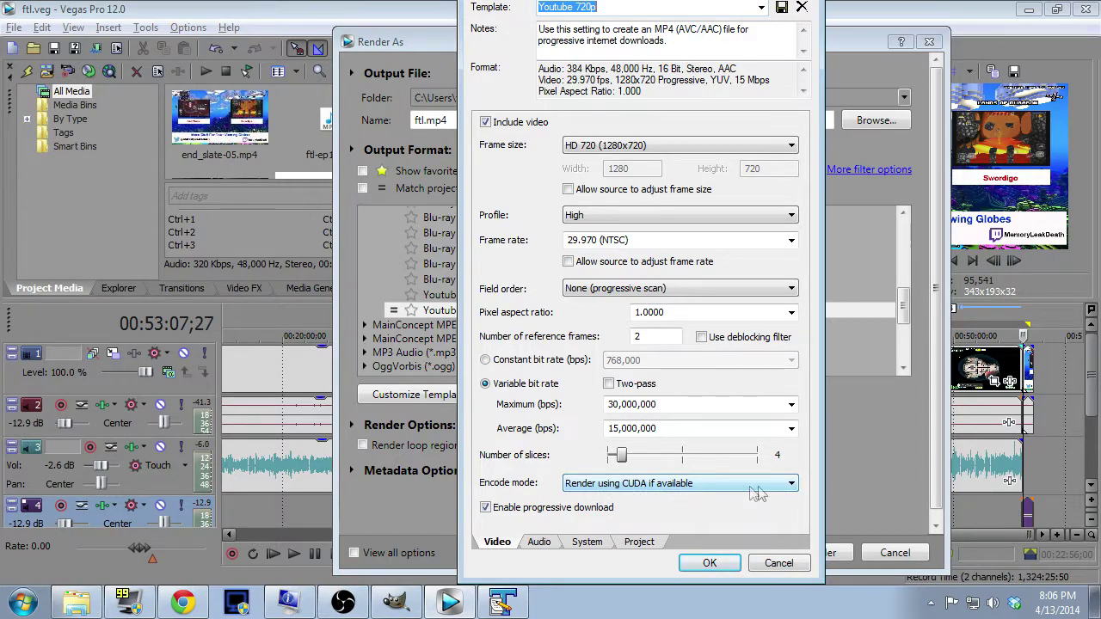
pyautogui.click(791, 486)
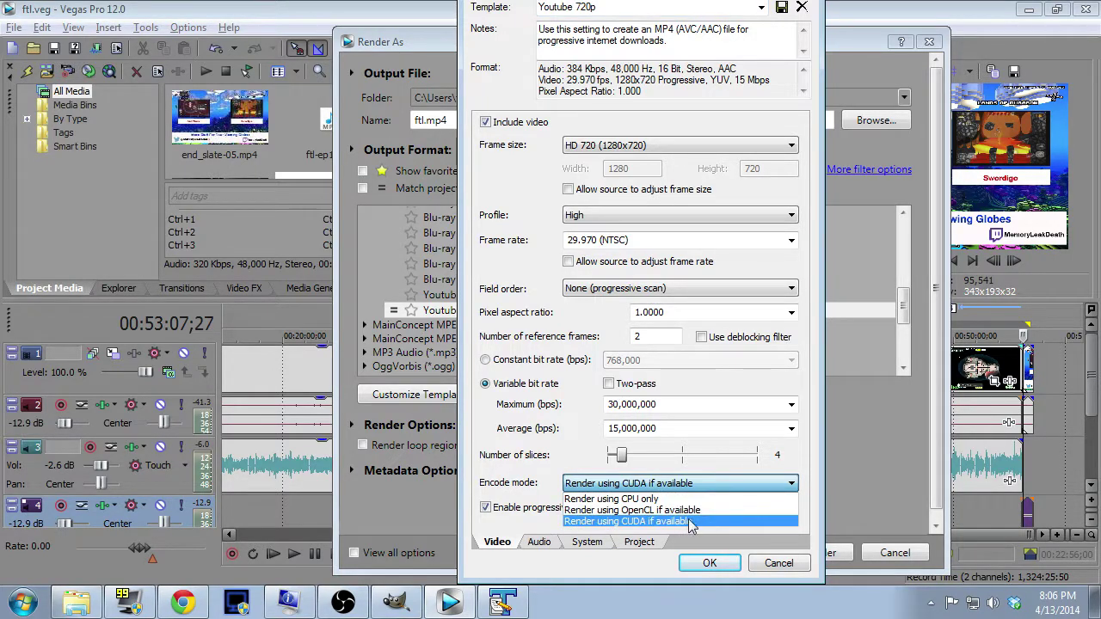
pyautogui.click(581, 478)
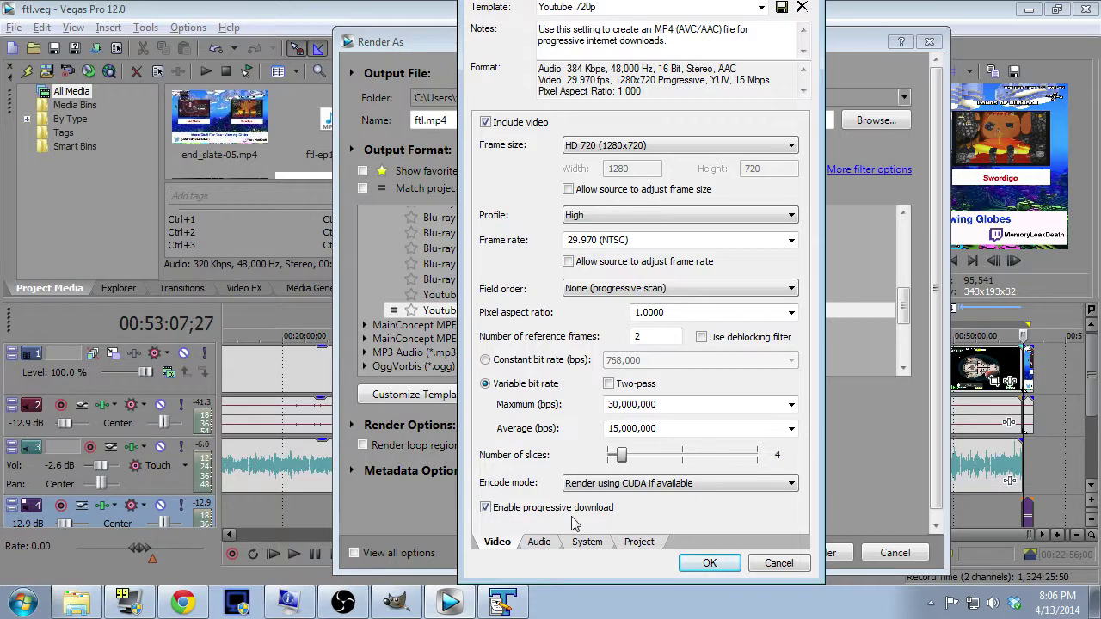
pyautogui.click(539, 543)
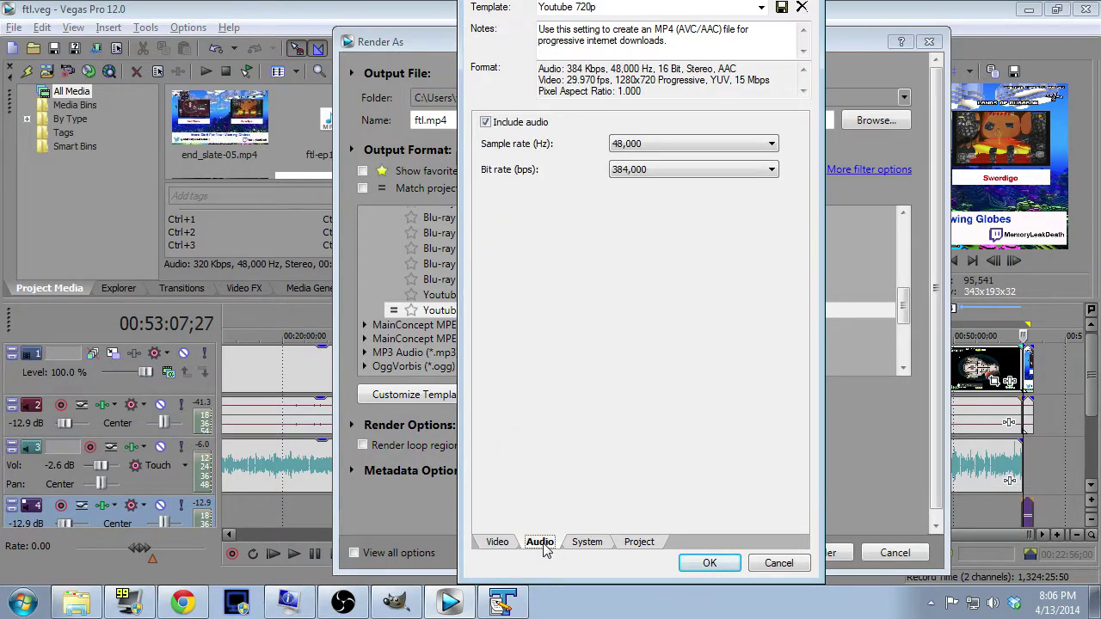
pyautogui.click(594, 543)
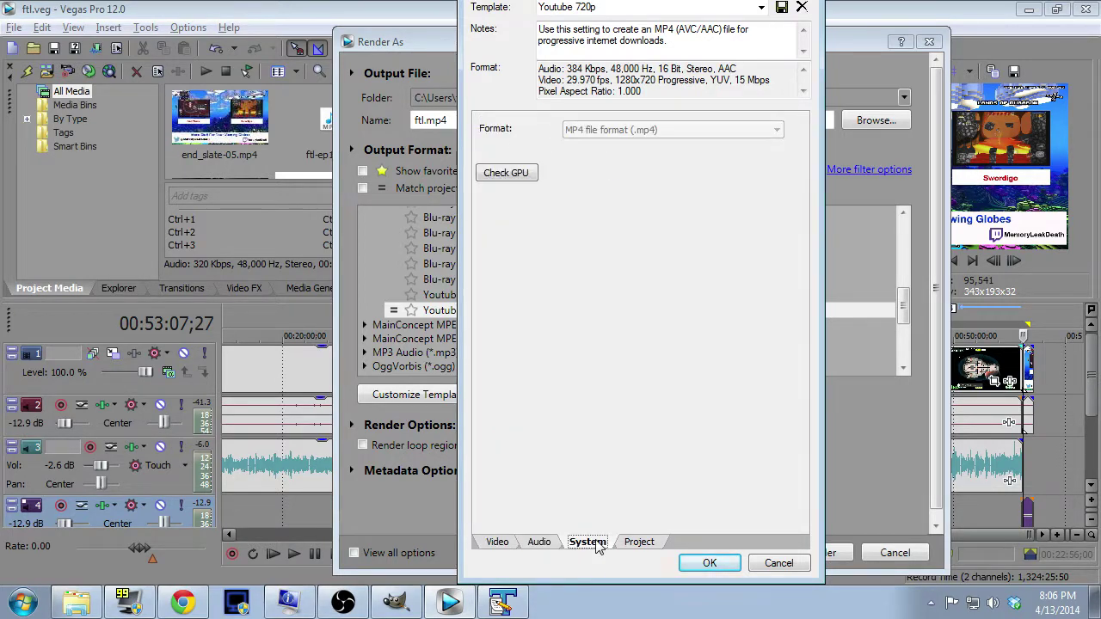
pyautogui.click(638, 542)
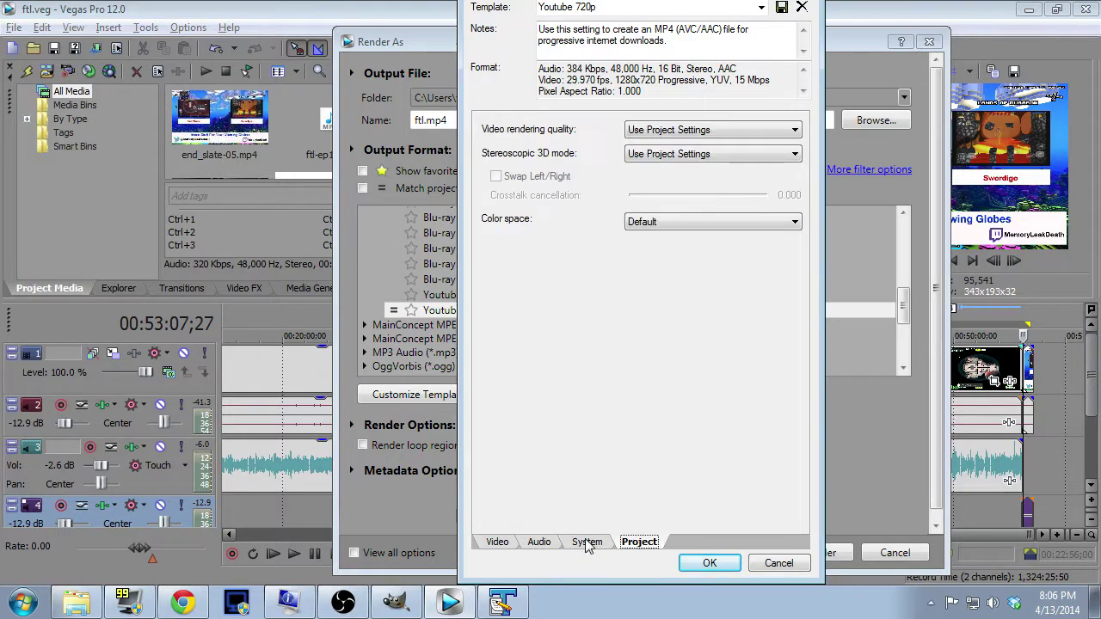
pyautogui.click(497, 543)
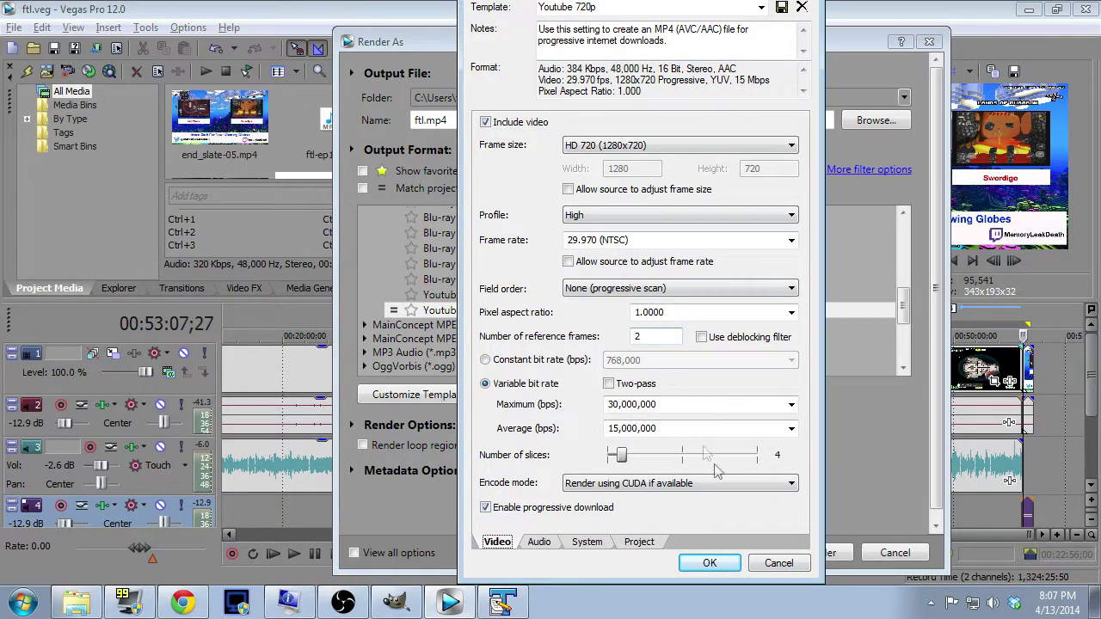
pyautogui.click(778, 563)
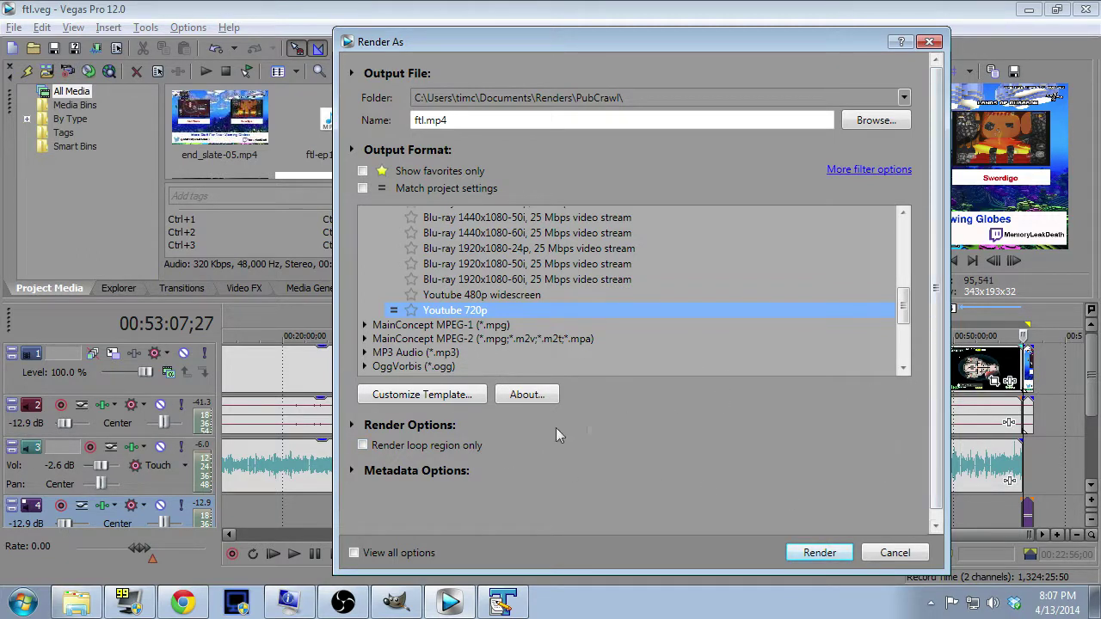
# Restrict the render to the loop region only, and cancel out of the render settings.
pyautogui.click(362, 446)
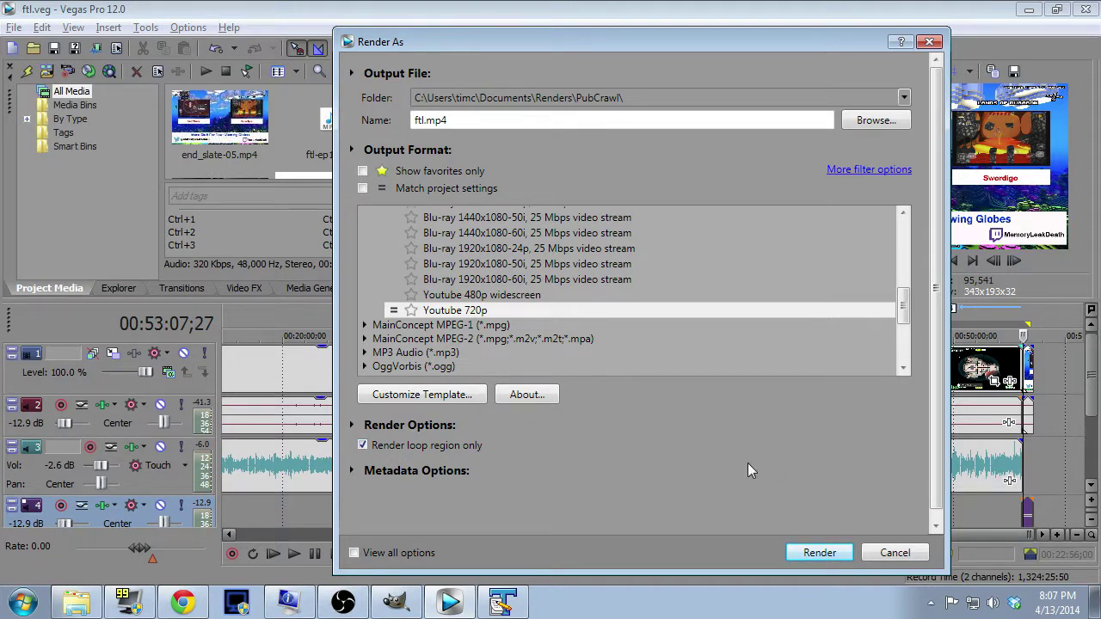
pyautogui.click(886, 552)
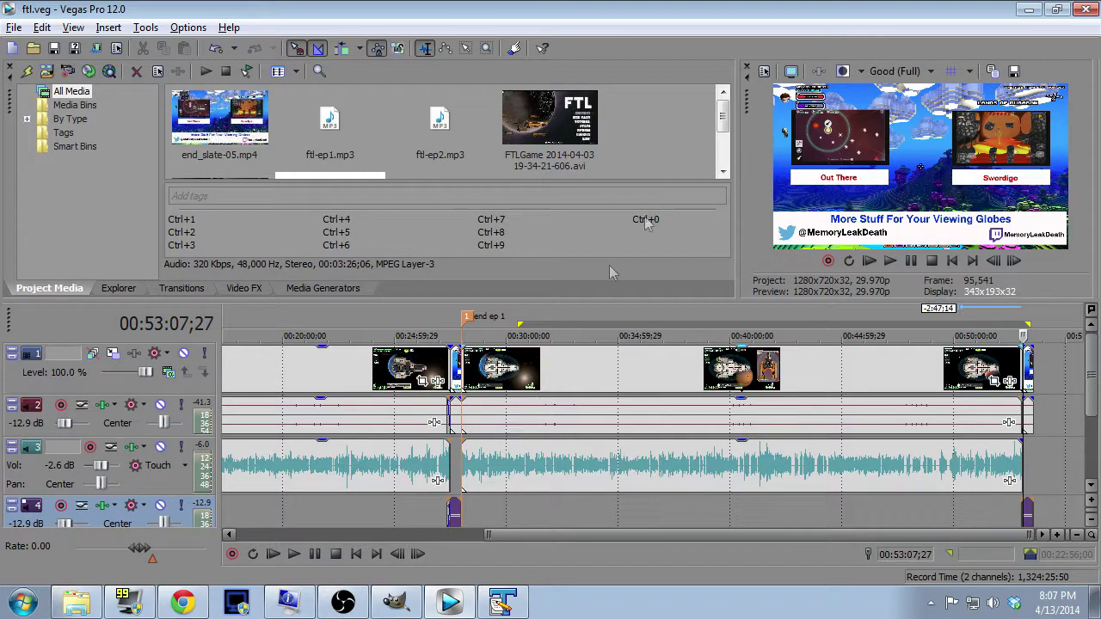
# Switch to GIMP and examine the number, blue box and game screenshot layers of the FTL.xcf thumbnail.
pyautogui.click(1023, 10)
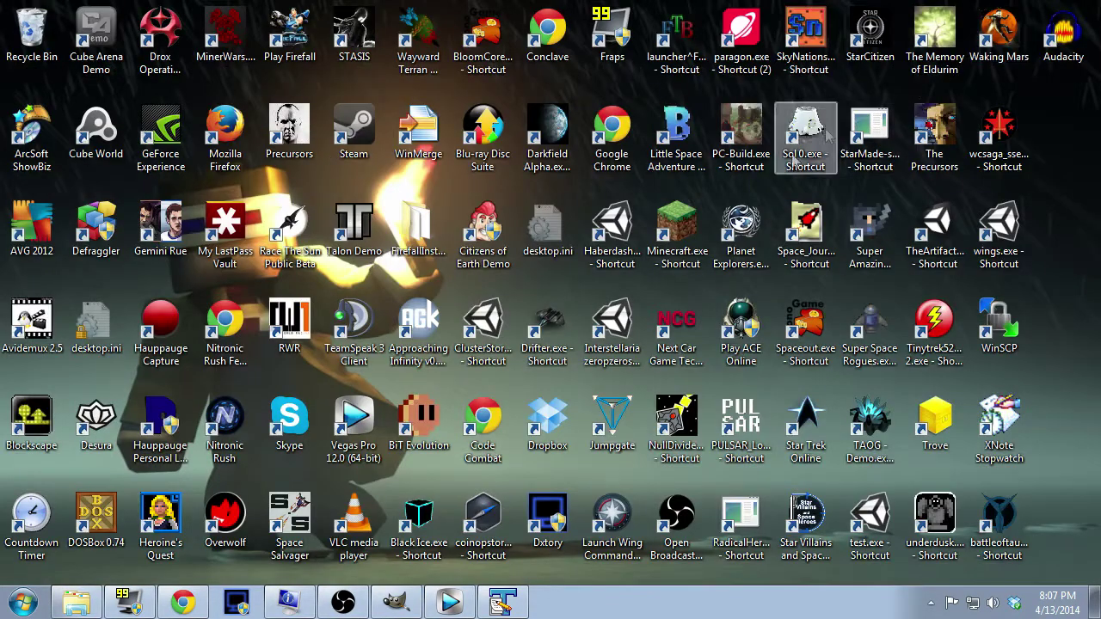
pyautogui.click(394, 604)
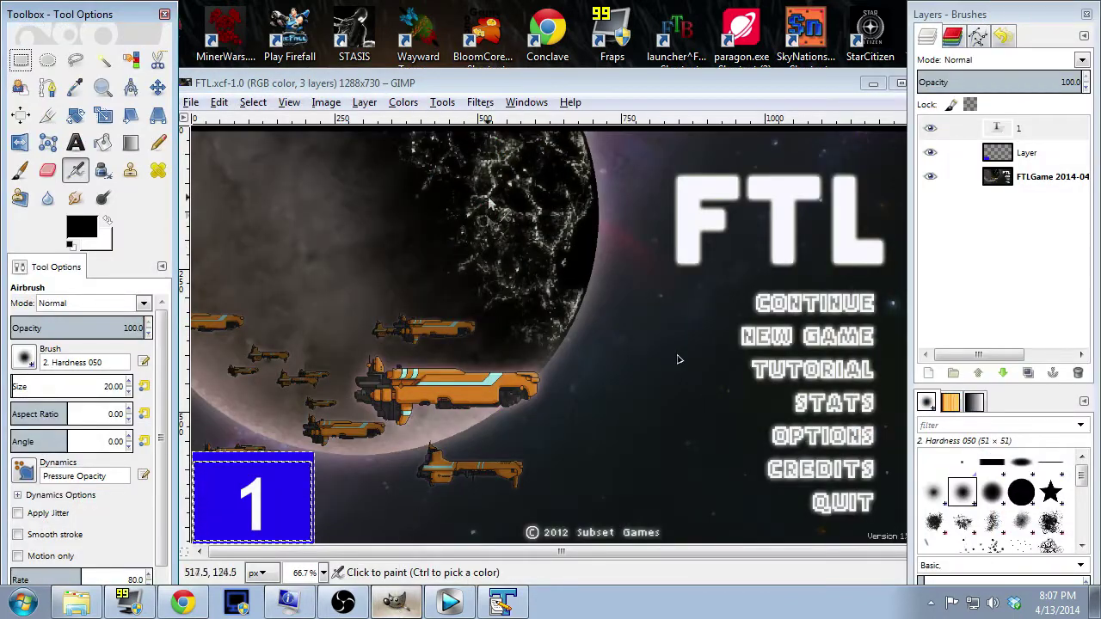
pyautogui.moveTo(597, 84); pyautogui.dragTo(601, 60)
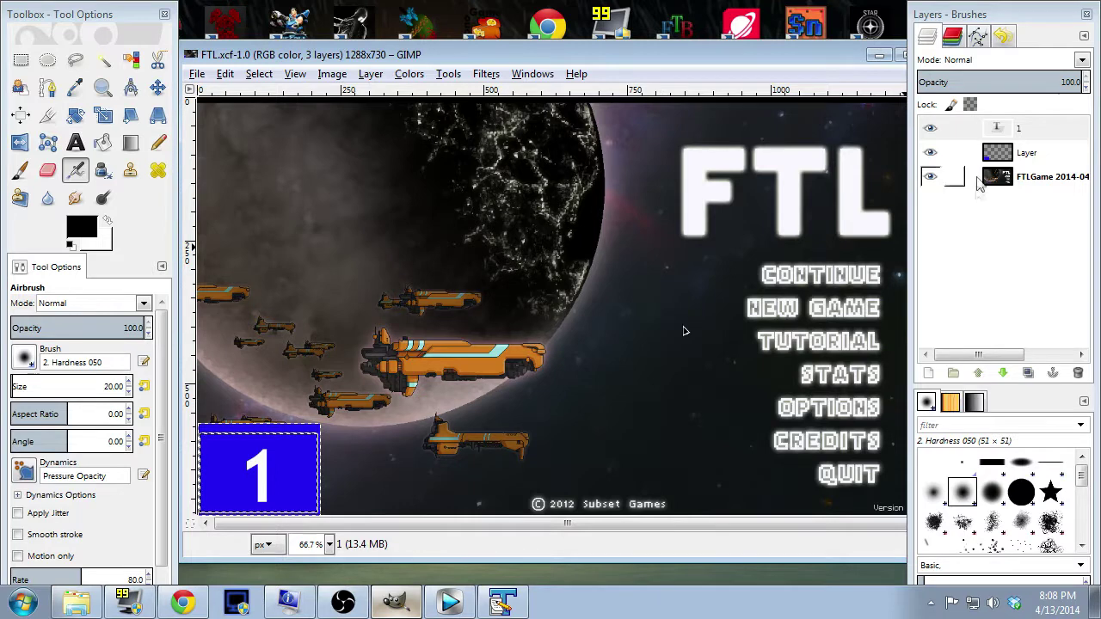
pyautogui.click(1035, 155)
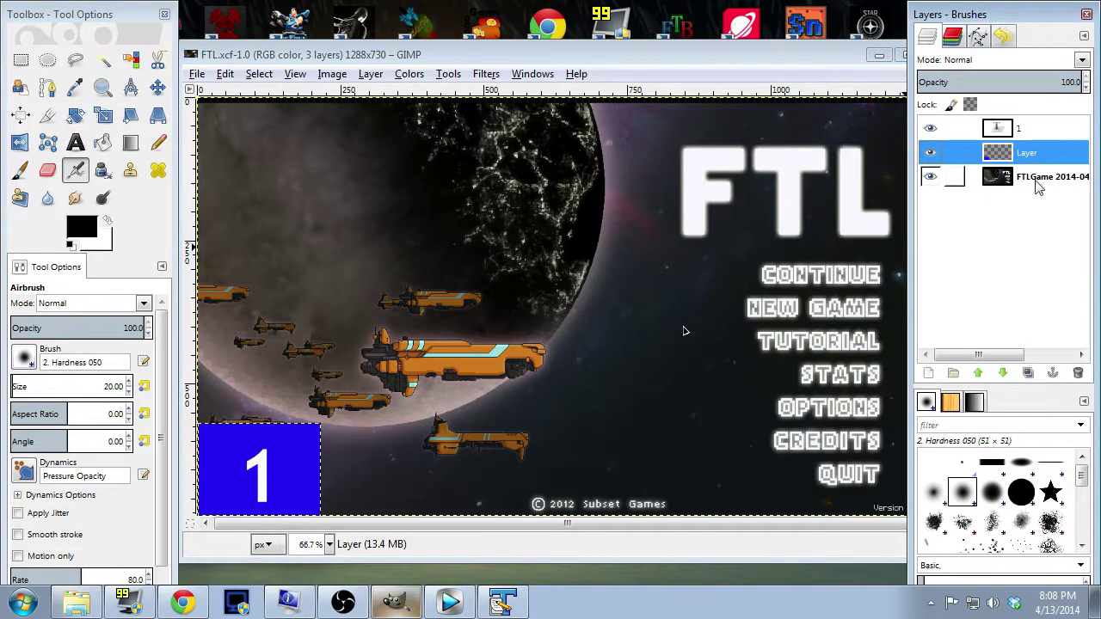
pyautogui.click(1038, 184)
pyautogui.click(1036, 158)
pyautogui.click(1037, 181)
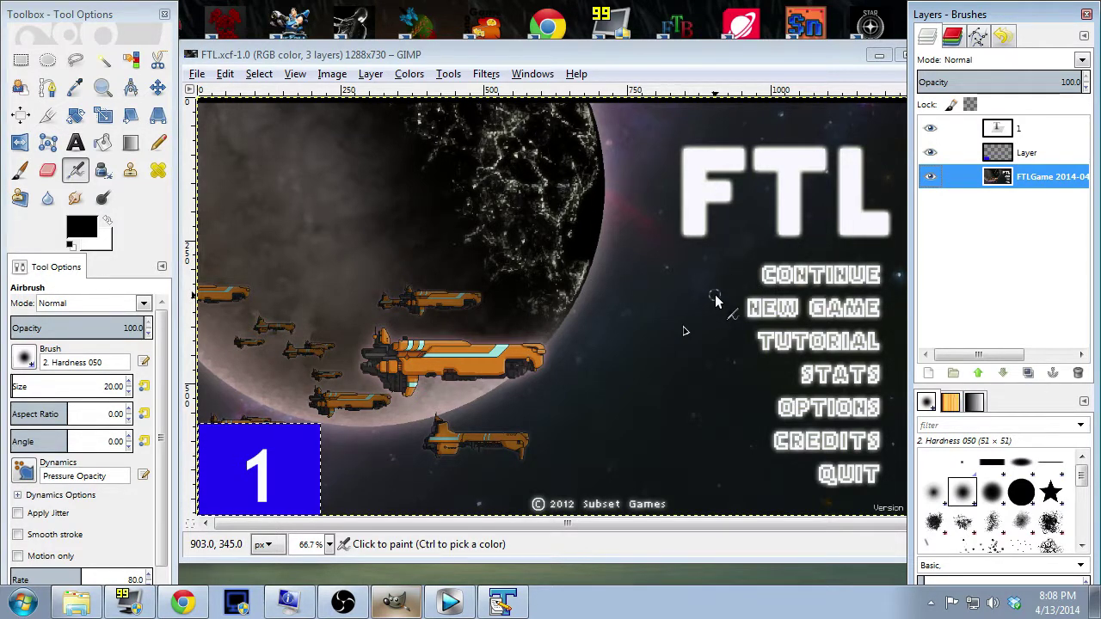
# Reposition the FTL.xcf image window and close the image.
pyautogui.moveTo(827, 54); pyautogui.dragTo(727, 75)
pyautogui.click(836, 76)
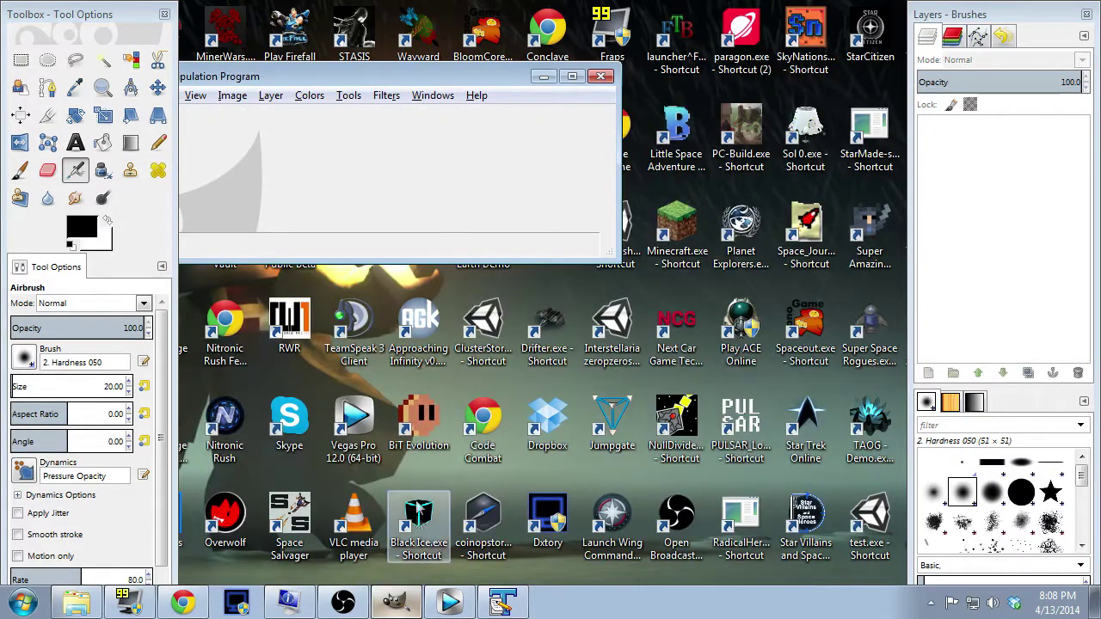
# Open livecraftmine.xcf from the Thumbnails\LiveCraftMine folder on VIDEO2 (J:), and reposition its image window clear of the toolbox.
pyautogui.click(76, 602)
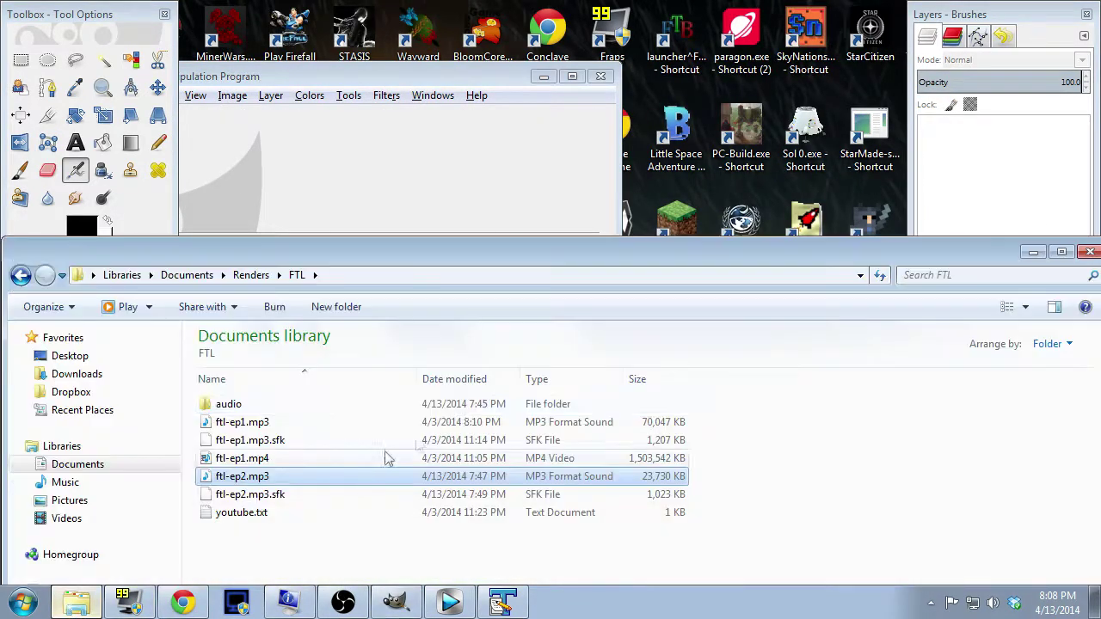
pyautogui.moveTo(376, 254); pyautogui.dragTo(375, 24)
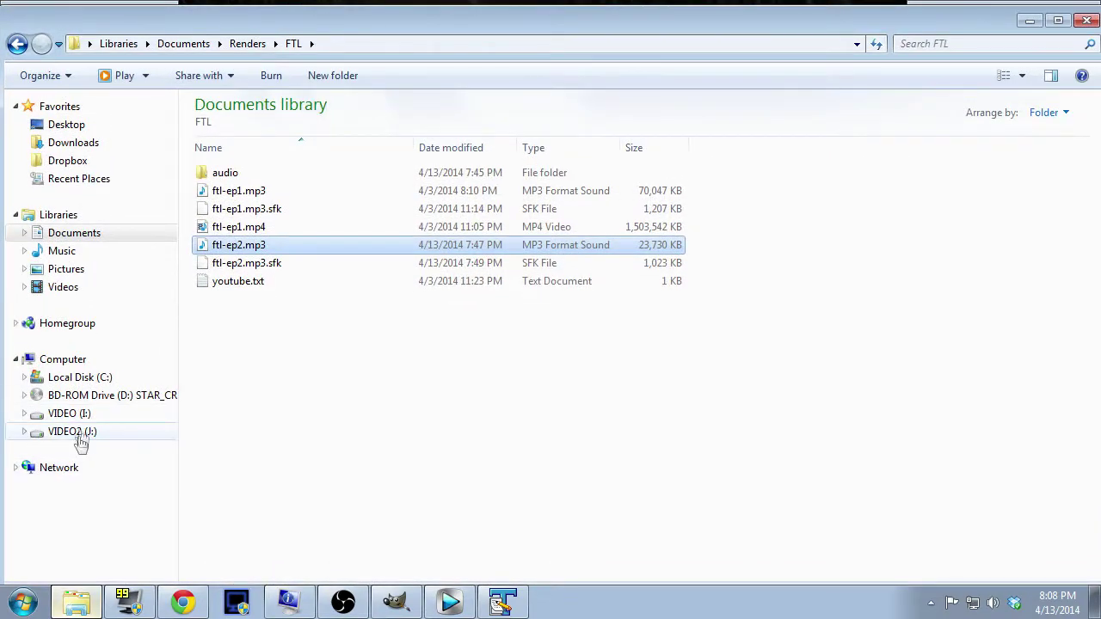
pyautogui.click(78, 434)
pyautogui.doubleClick(208, 216)
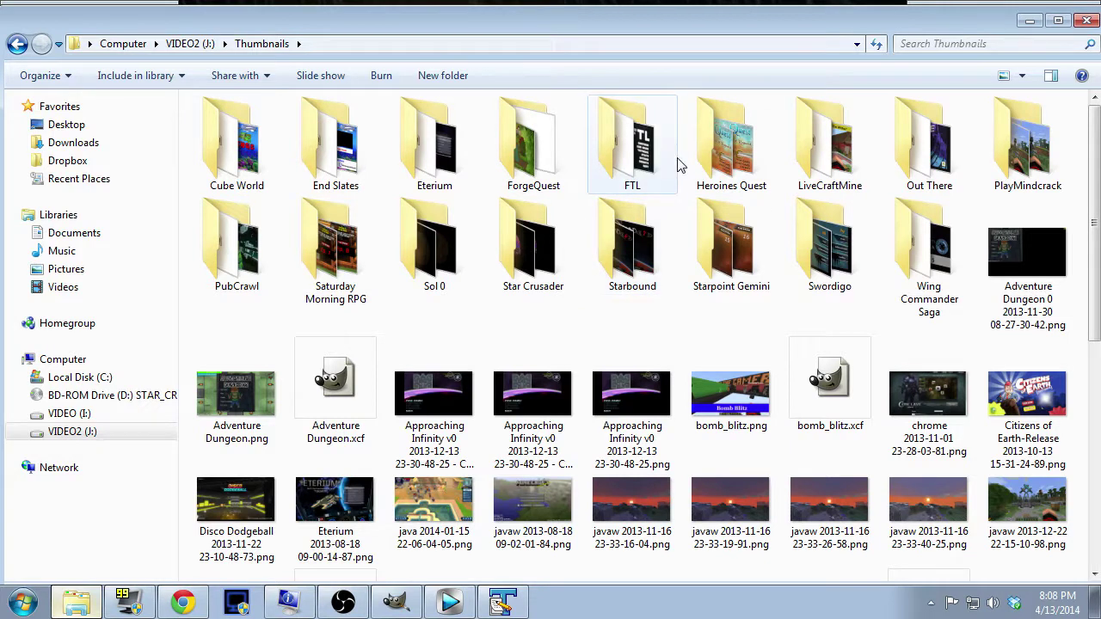
pyautogui.doubleClick(832, 146)
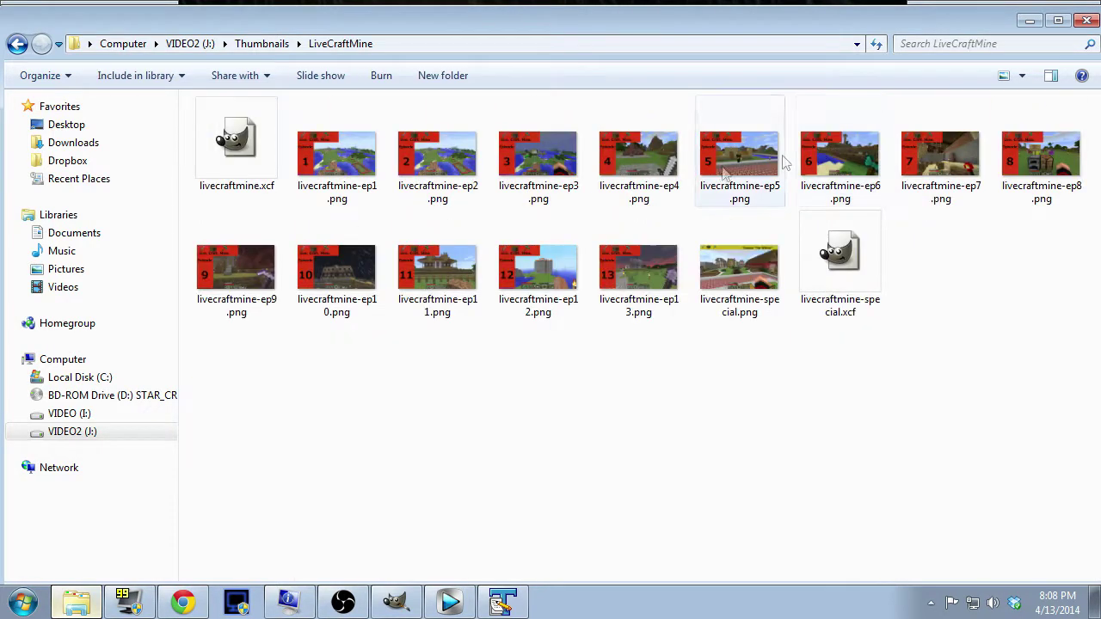
pyautogui.doubleClick(230, 164)
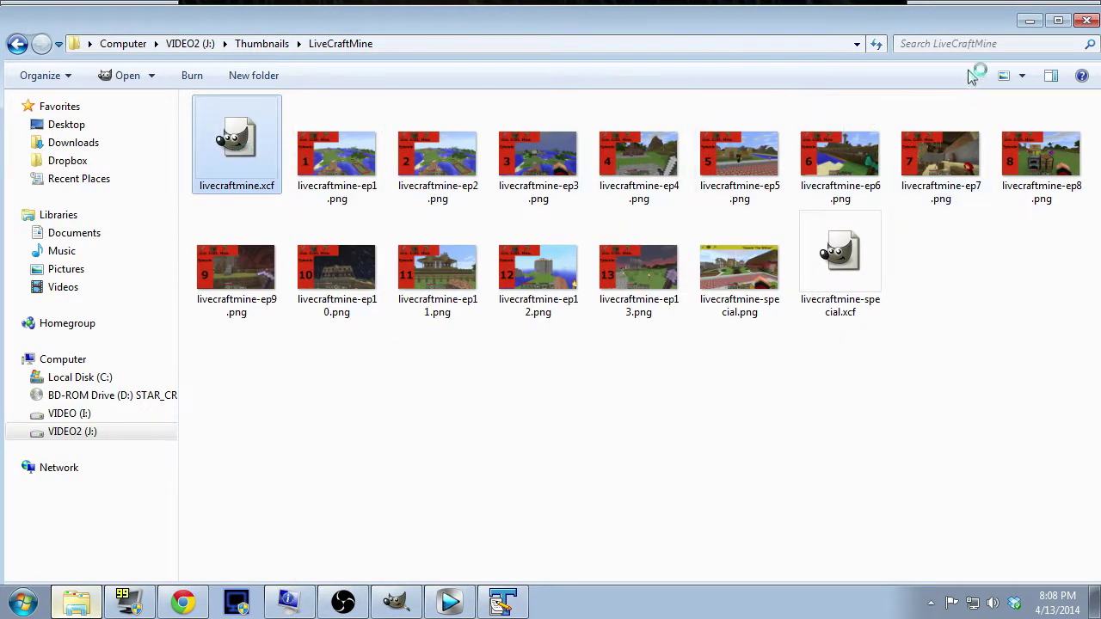
pyautogui.click(1029, 20)
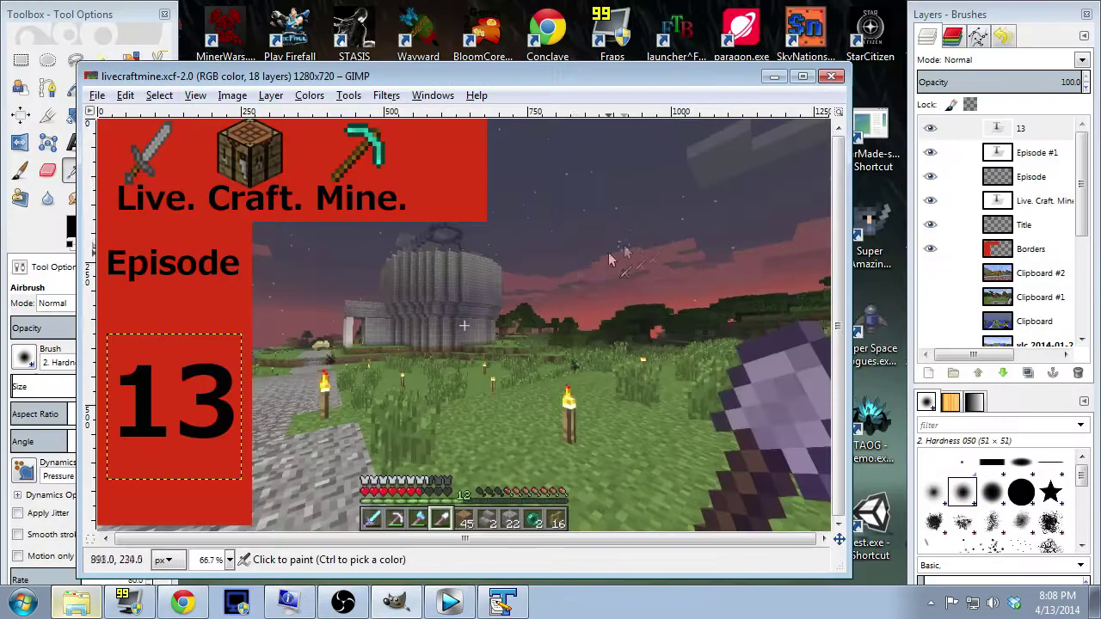
pyautogui.moveTo(533, 82); pyautogui.dragTo(592, 56)
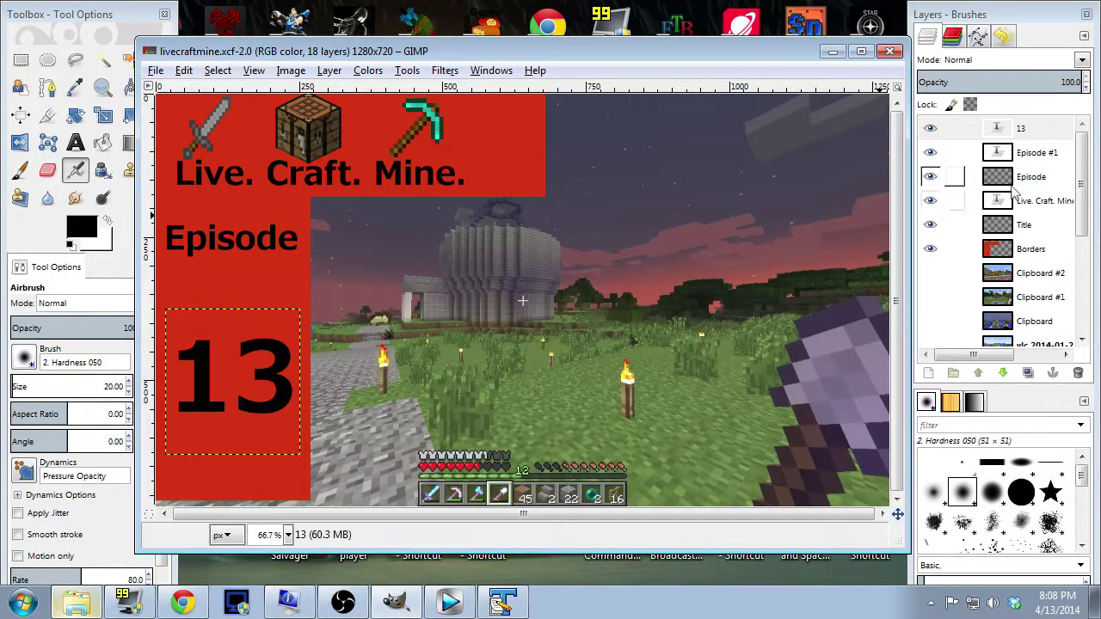
# Examine the thumbnail's 13, Episode #1, Episode, Live. Craft. Mine., Title and Borders layers one by one.
pyautogui.click(1032, 152)
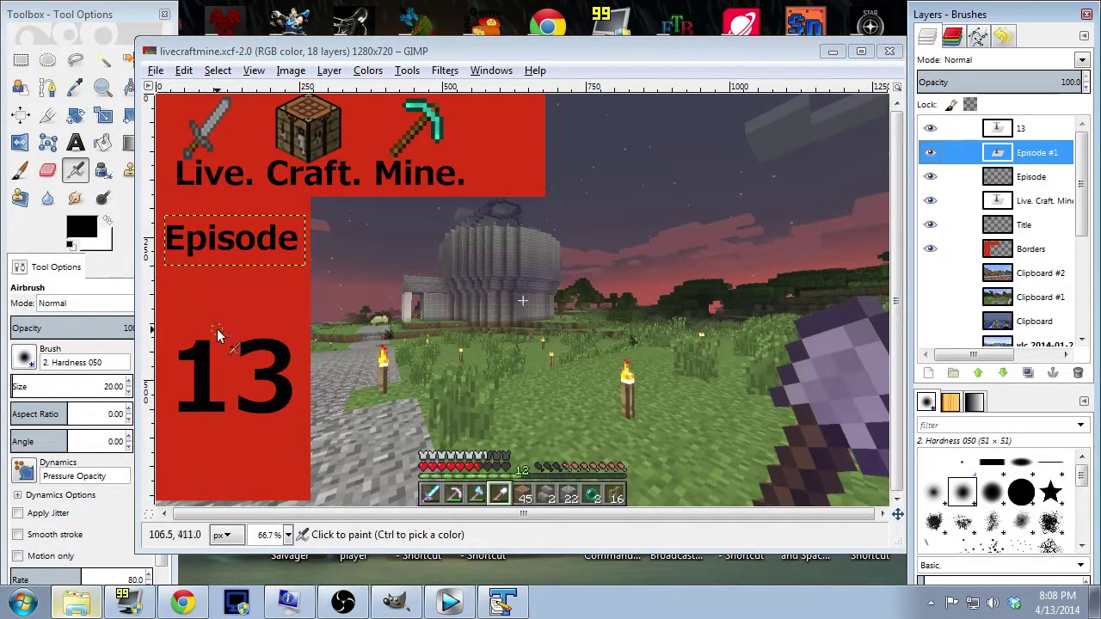
pyautogui.click(1021, 130)
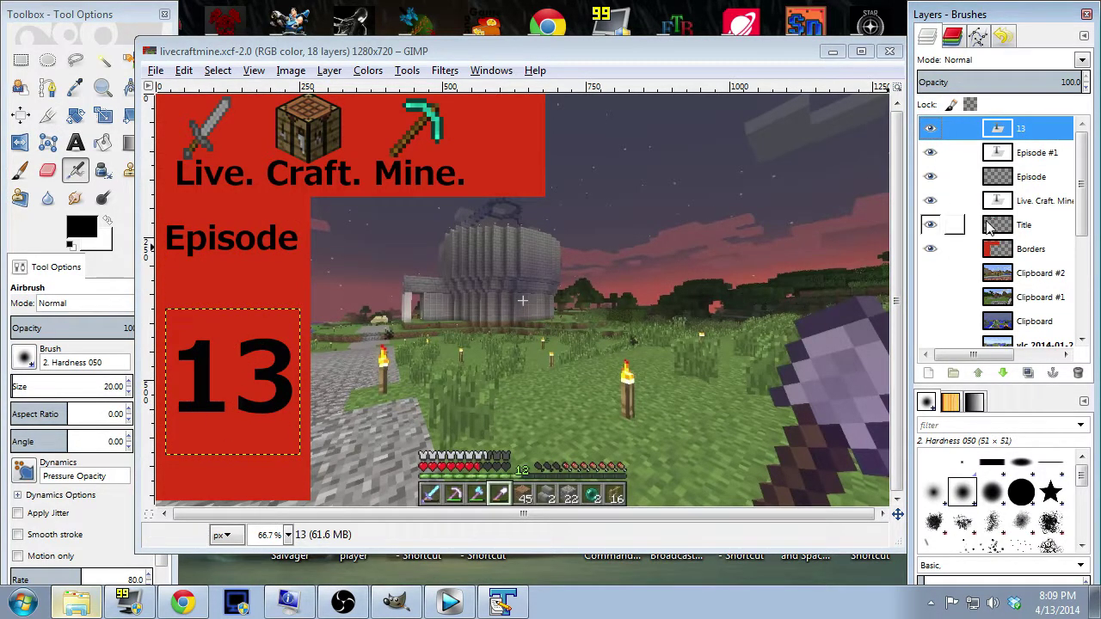
pyautogui.click(1049, 181)
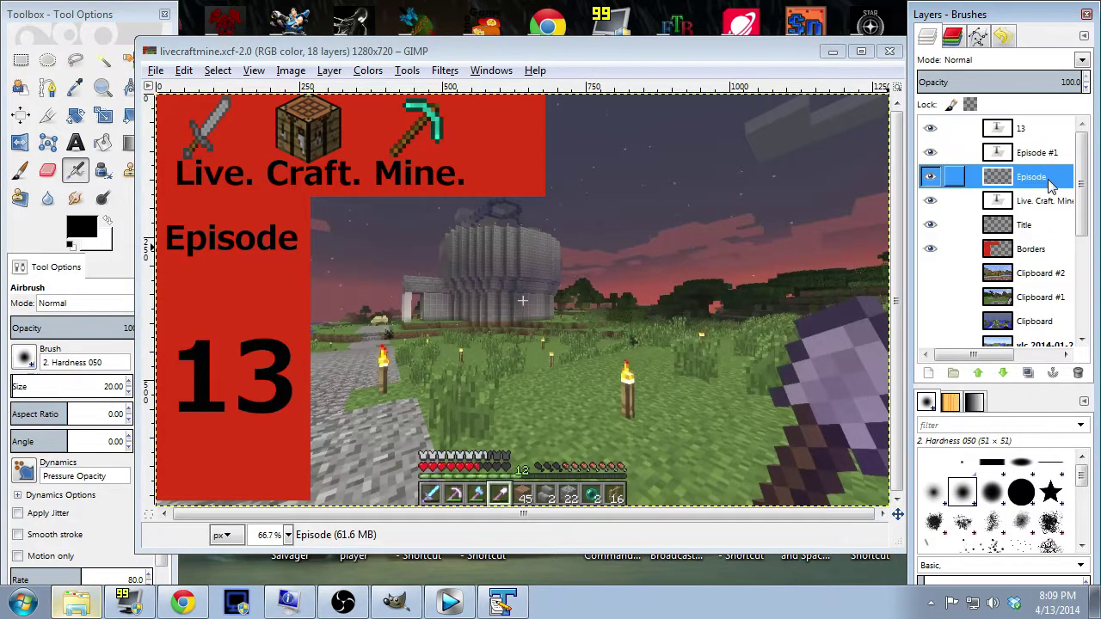
pyautogui.click(1047, 207)
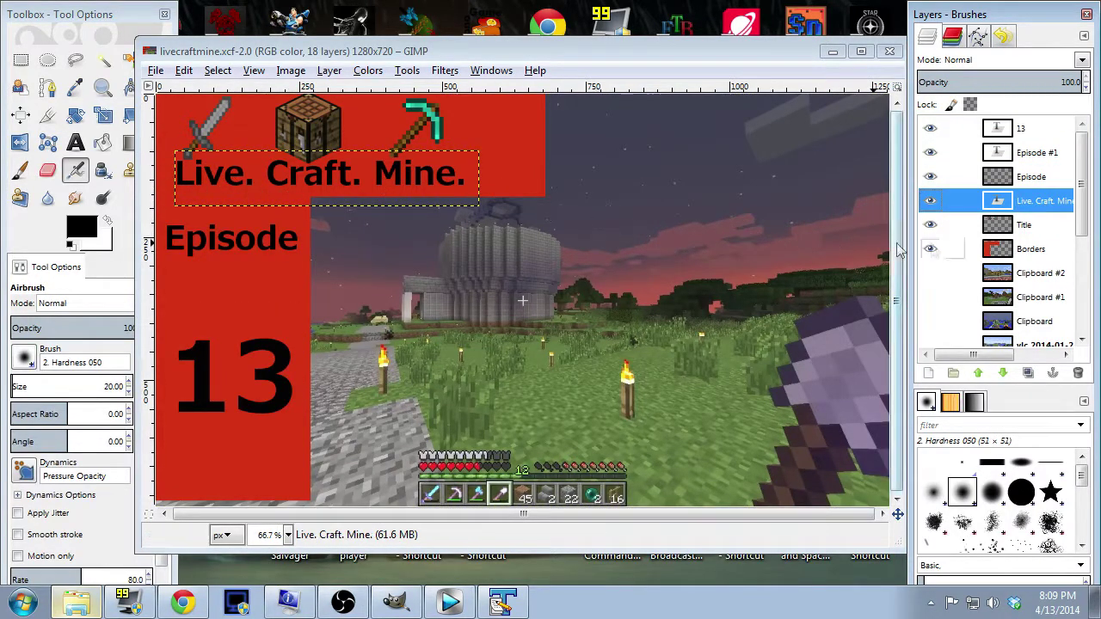
pyautogui.click(1048, 226)
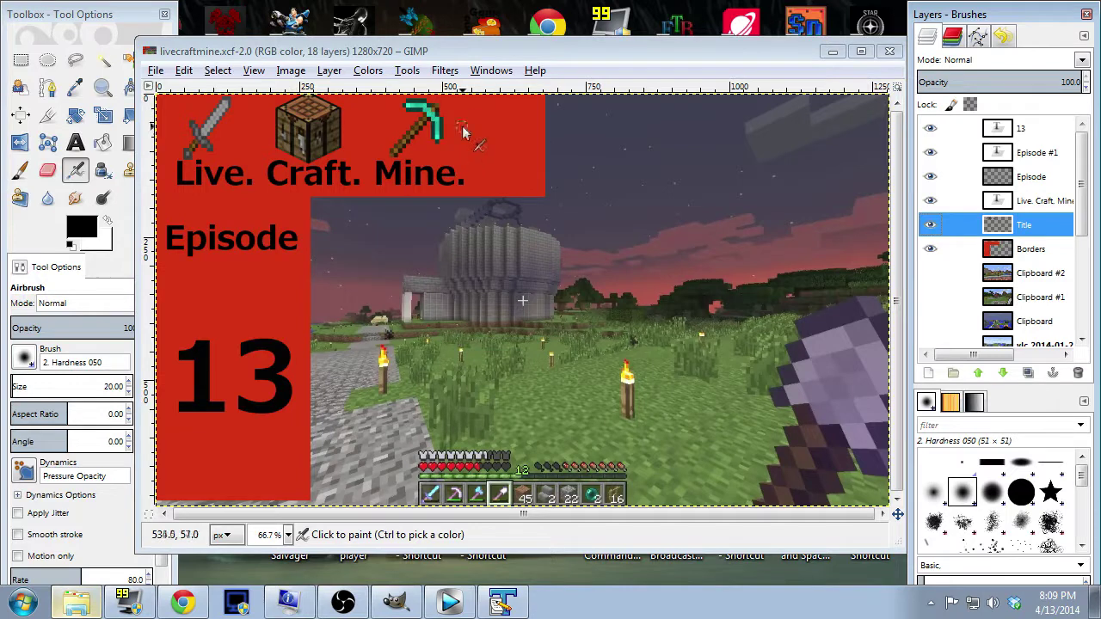
pyautogui.click(1031, 251)
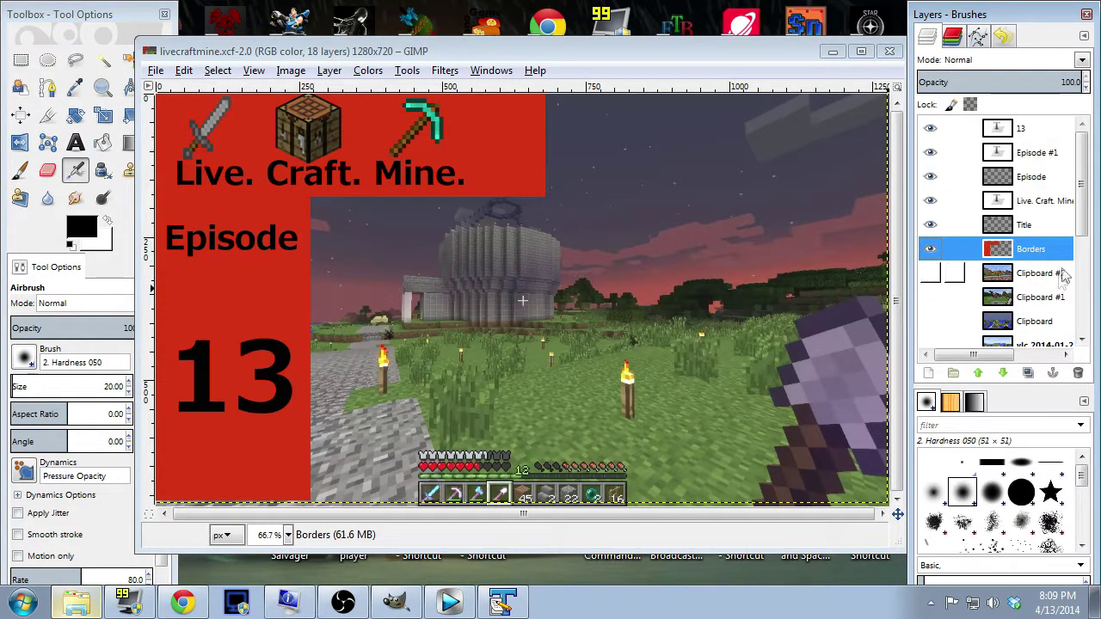
# Preview the Clipboard #2, Clipboard #1 and Clipboard screenshot layers by toggling each one's visibility.
pyautogui.scroll(-3, 1085, 209)
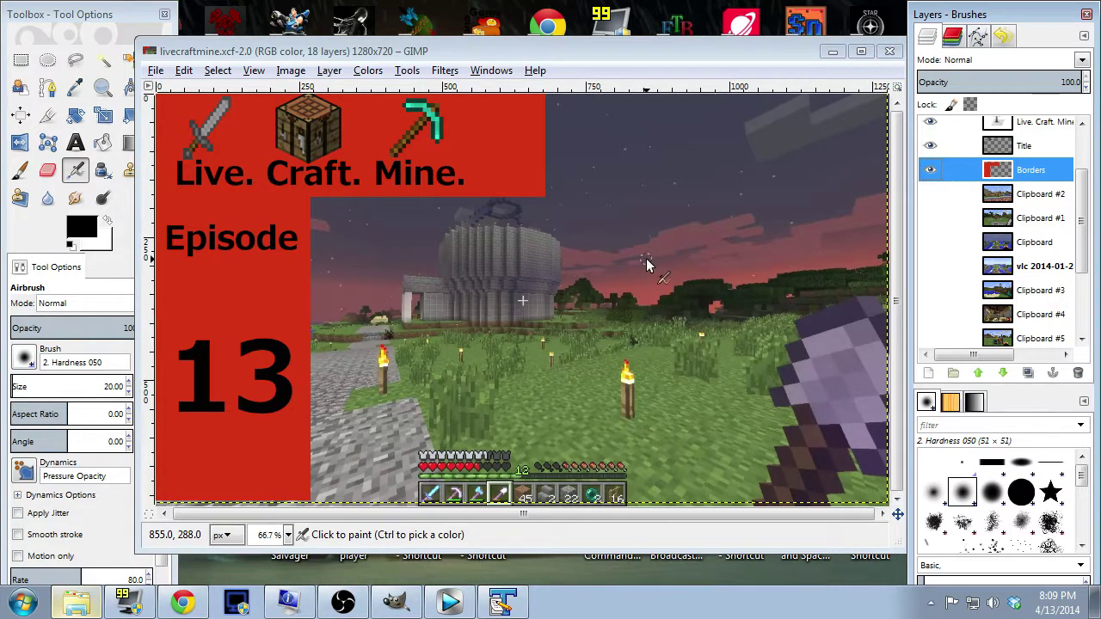
pyautogui.click(1054, 198)
pyautogui.click(929, 195)
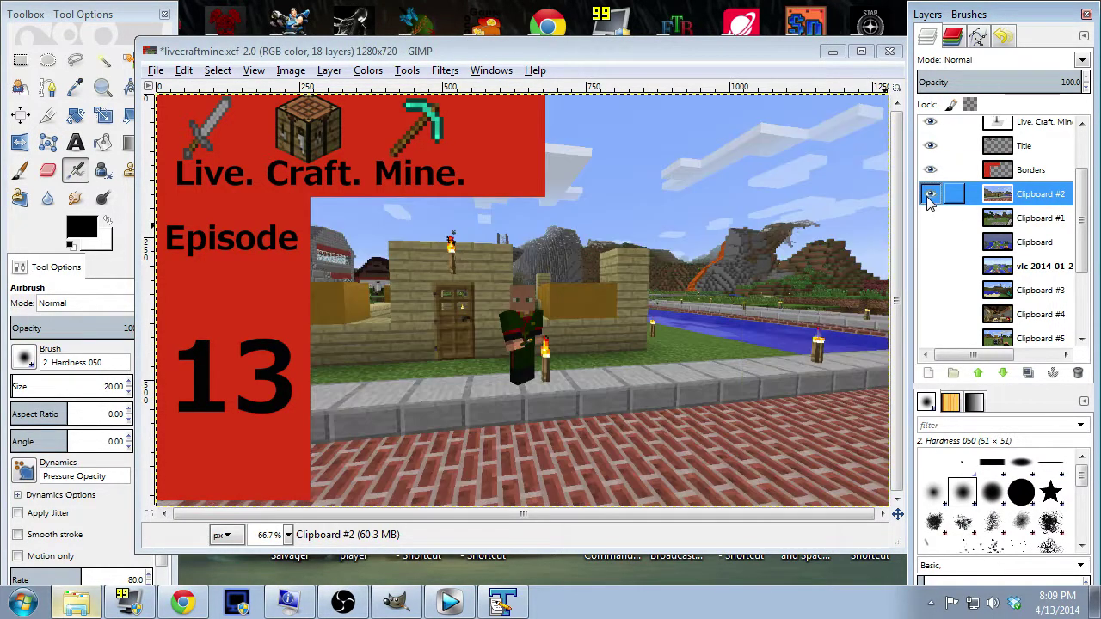
pyautogui.click(1023, 220)
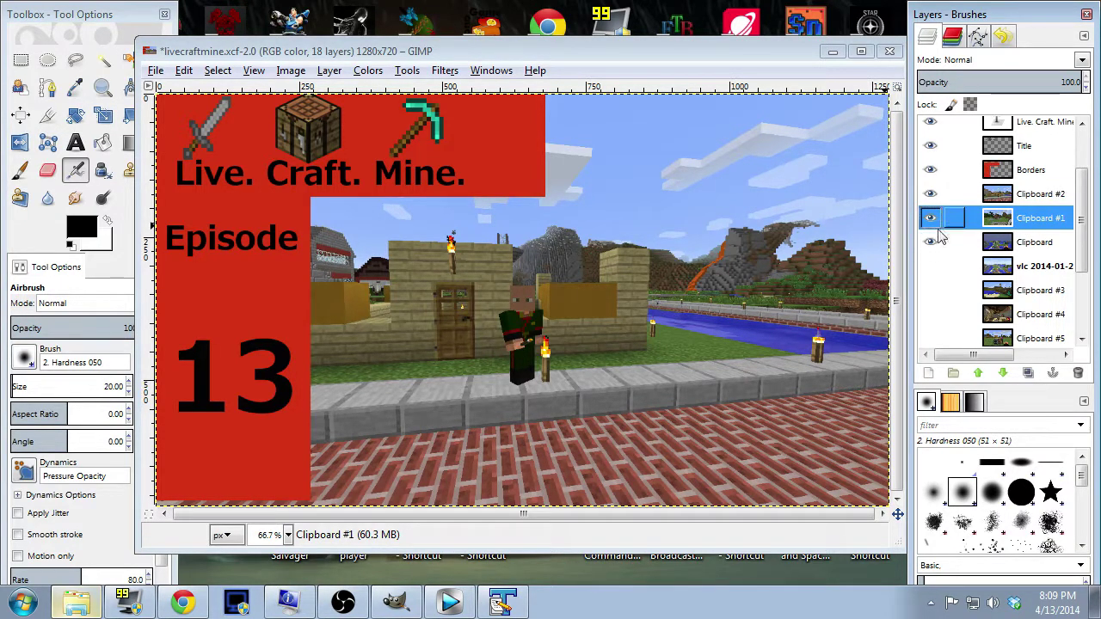
pyautogui.click(929, 195)
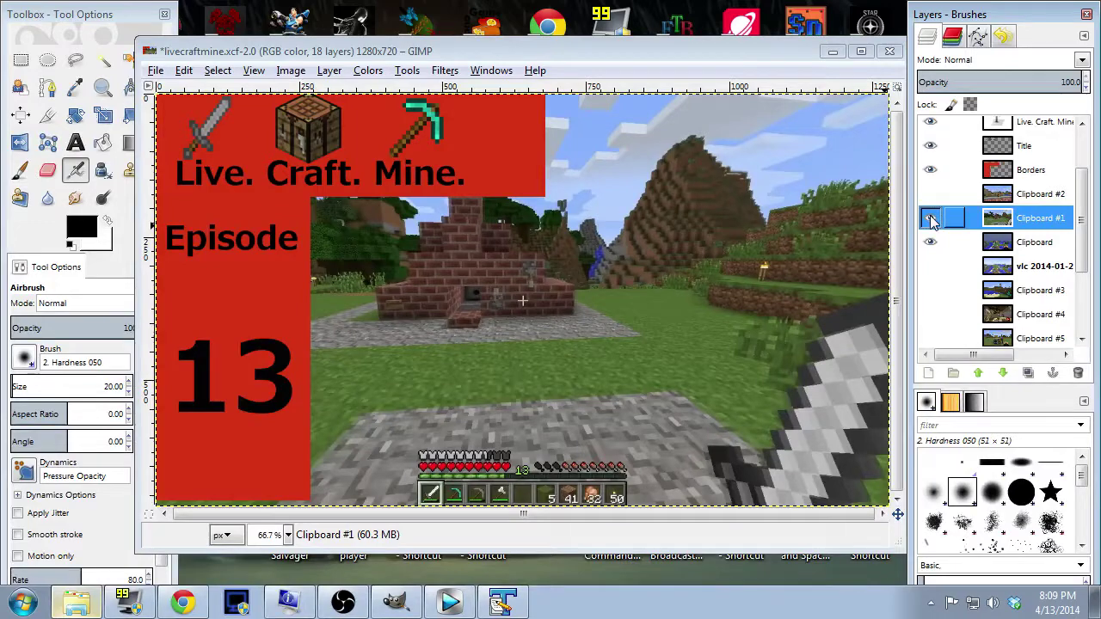
pyautogui.click(931, 219)
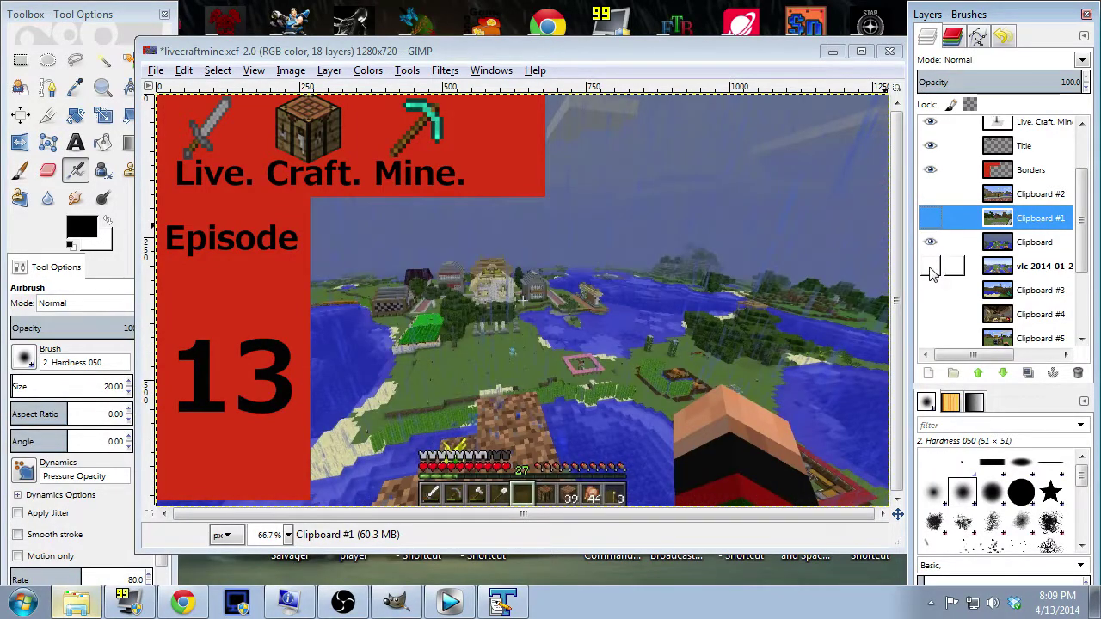
pyautogui.click(929, 242)
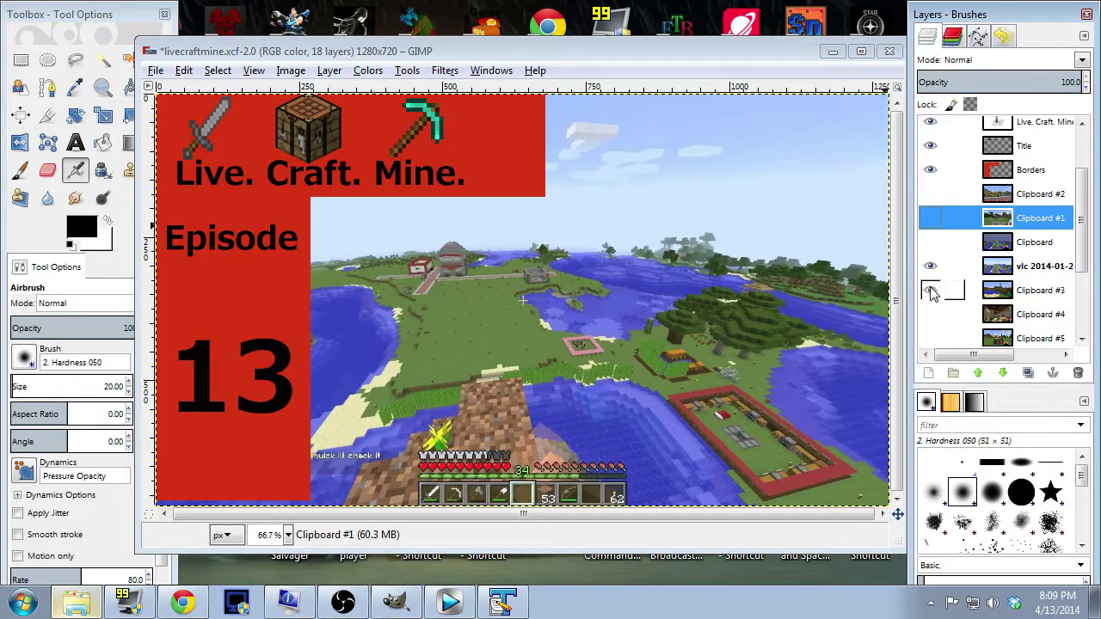
# Preview the Clipboard #3, Clipboard #4 and Clipboard #5 backgrounds in turn, hiding the vlc screenshot and each previewed layer above.
pyautogui.click(930, 266)
pyautogui.click(930, 289)
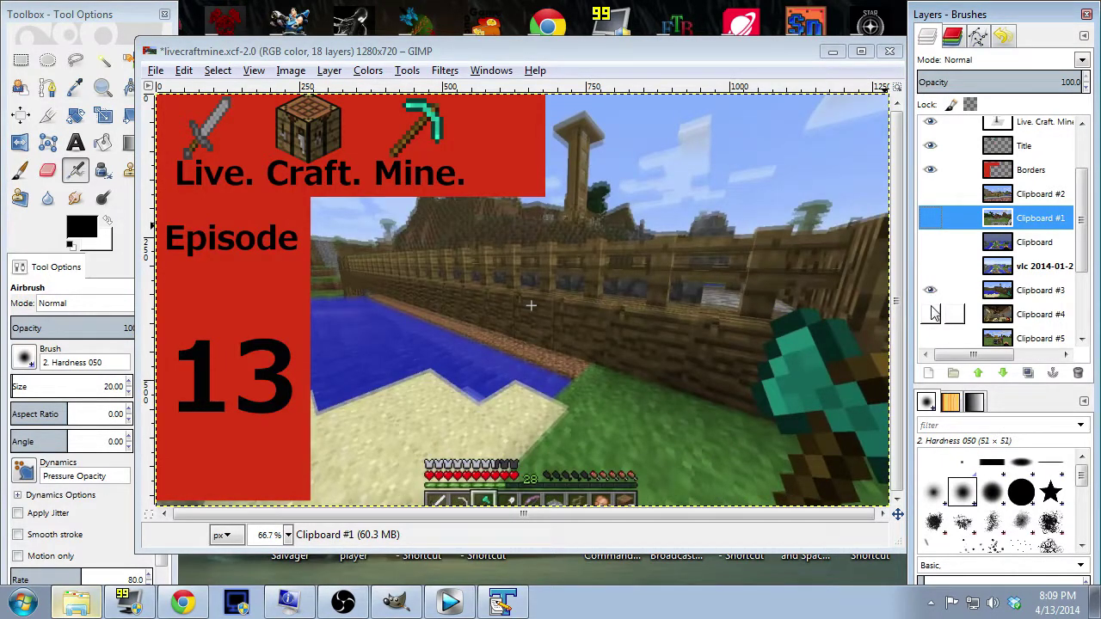
pyautogui.click(930, 314)
pyautogui.click(929, 290)
pyautogui.click(930, 292)
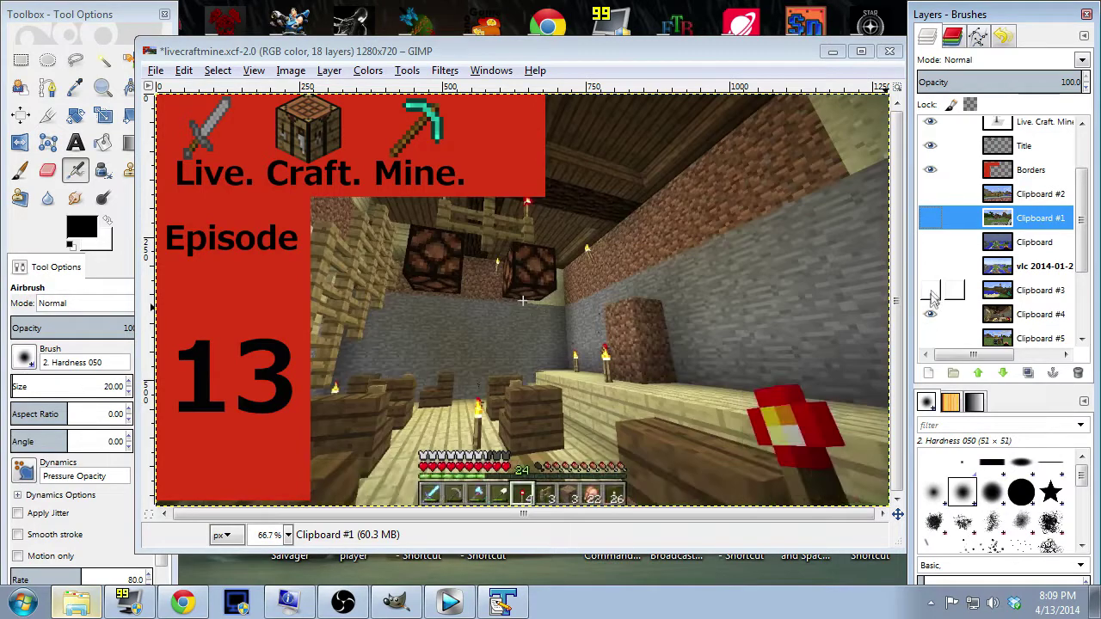
pyautogui.click(929, 338)
pyautogui.click(930, 314)
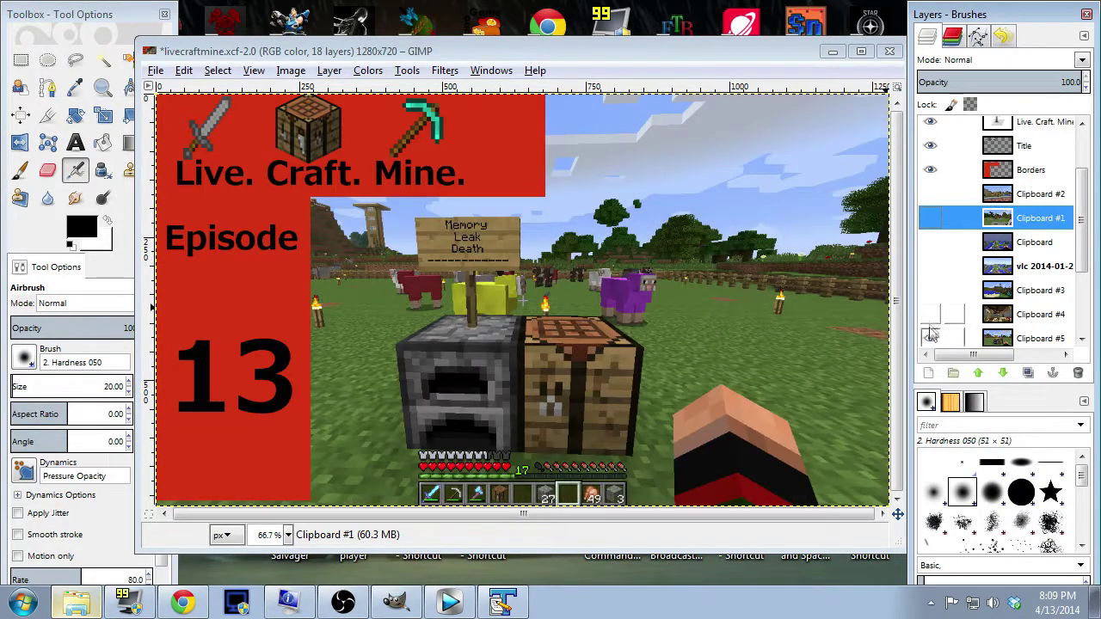
# Preview the Clipboard #6, Clipboard #7 and Clipboard #8 backgrounds in turn, hiding each previous screenshot layer.
pyautogui.scroll(-3, 1084, 250)
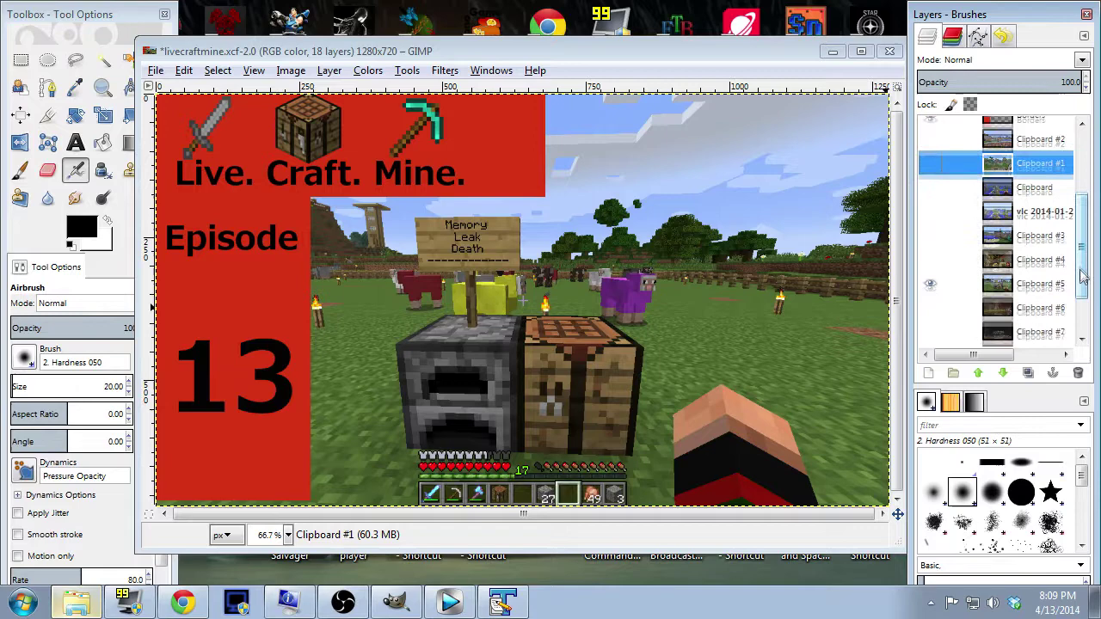
pyautogui.click(931, 275)
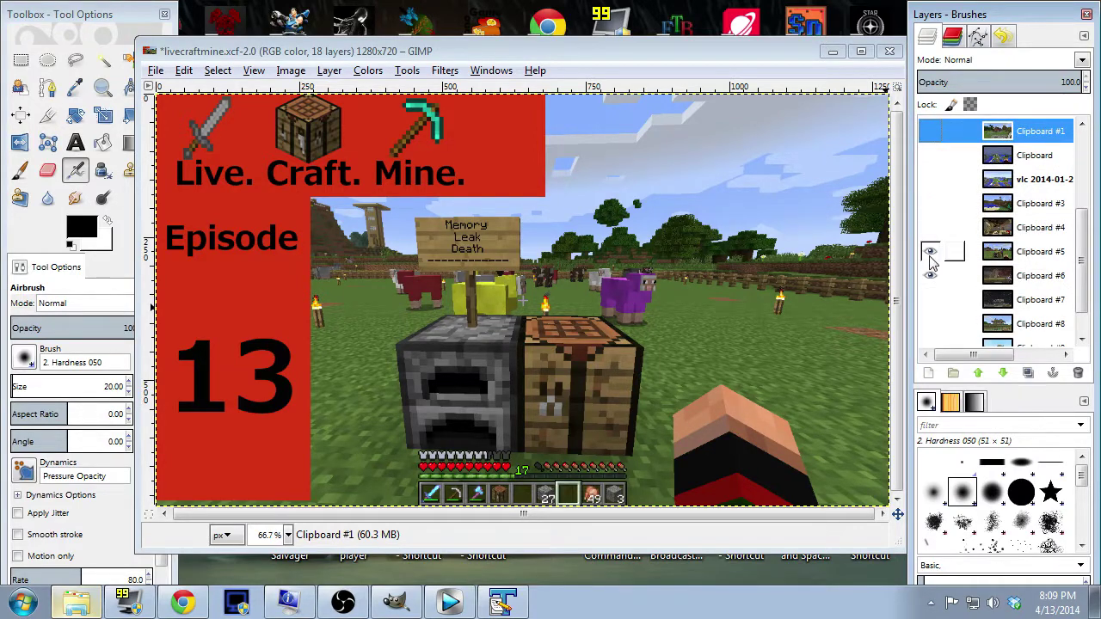
pyautogui.click(929, 251)
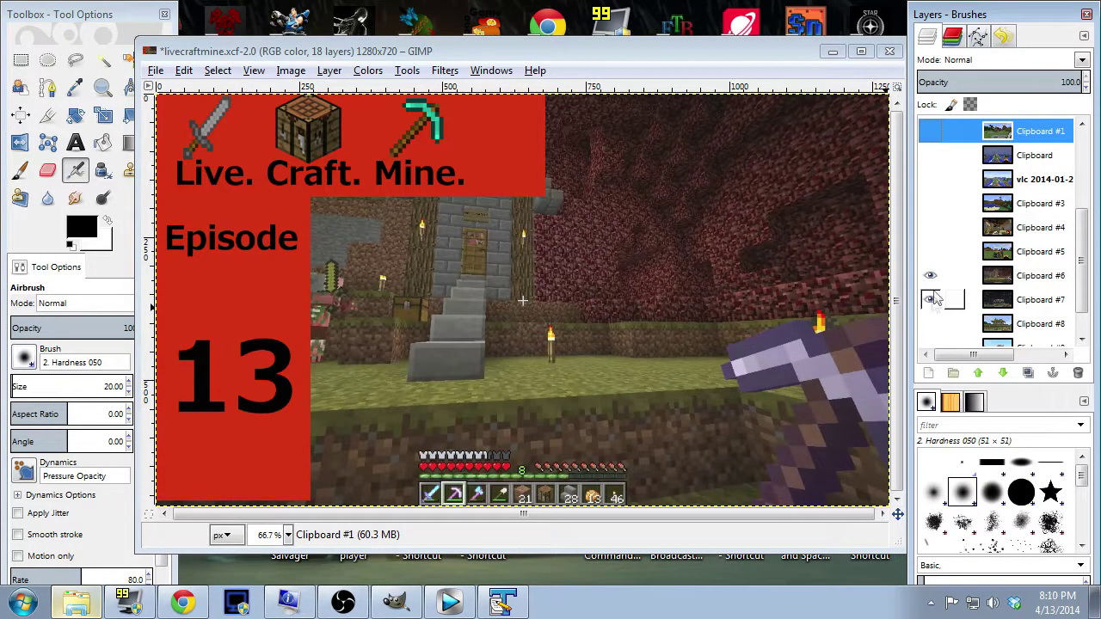
pyautogui.click(929, 300)
pyautogui.click(929, 275)
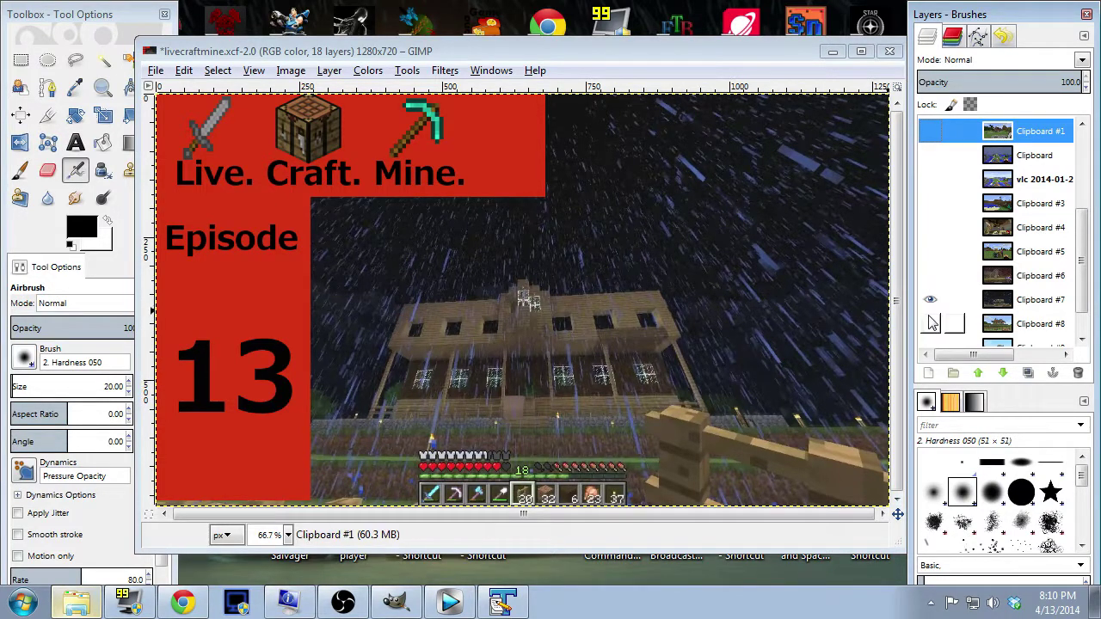
pyautogui.click(929, 300)
pyautogui.click(929, 324)
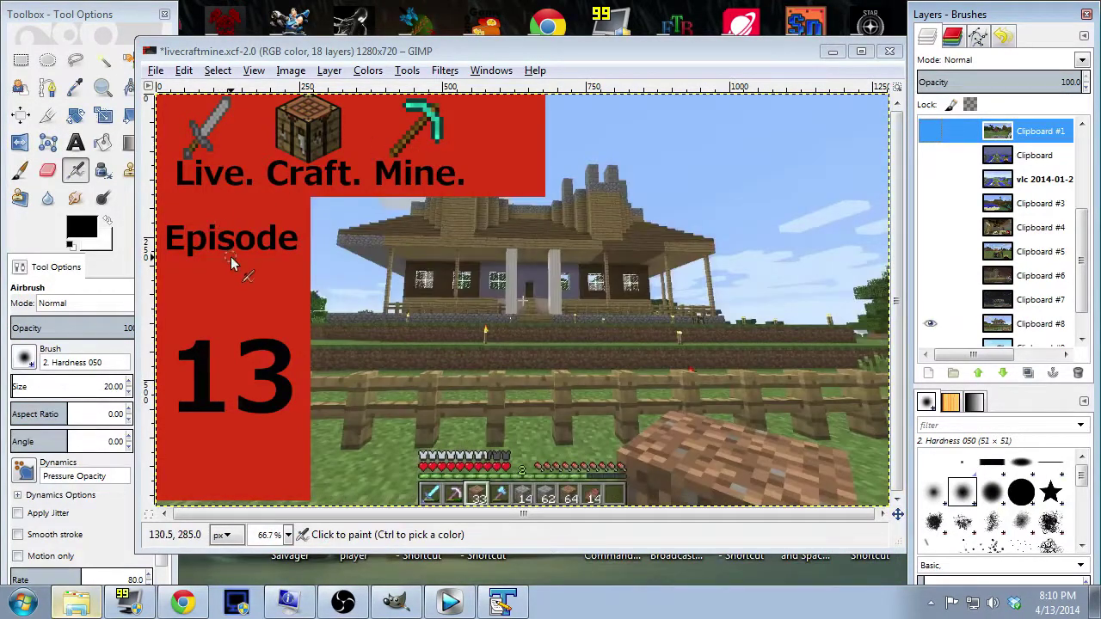
# Hide Clipboard #8, preview the Clipboard #9 background, and hide it again so the Clipboard #10 screenshot shows.
pyautogui.click(932, 325)
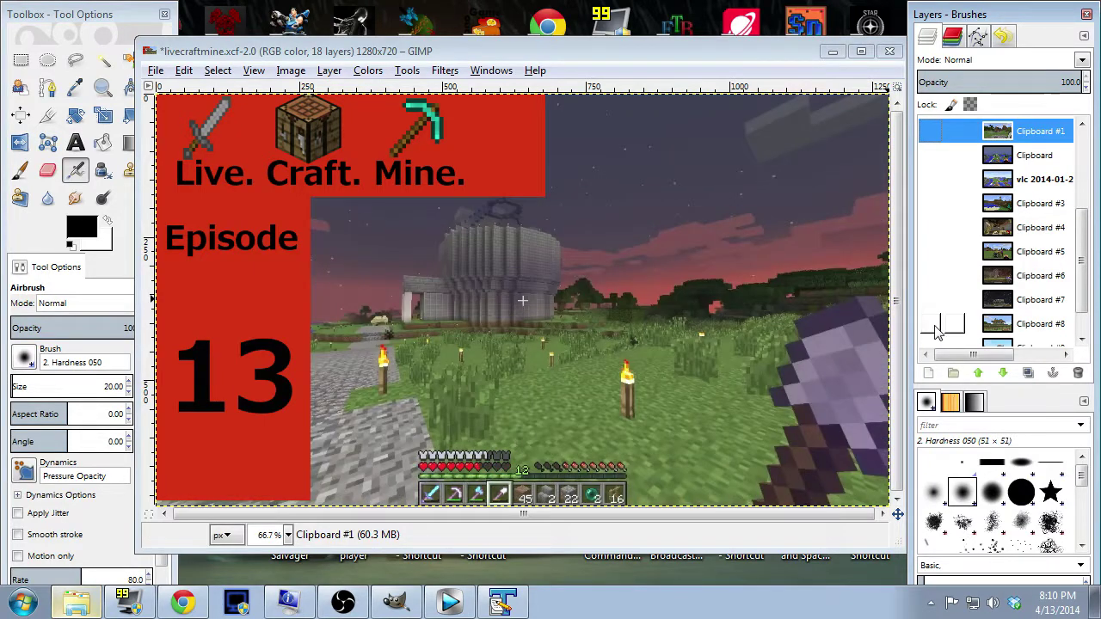
pyautogui.scroll(-1, 1085, 272)
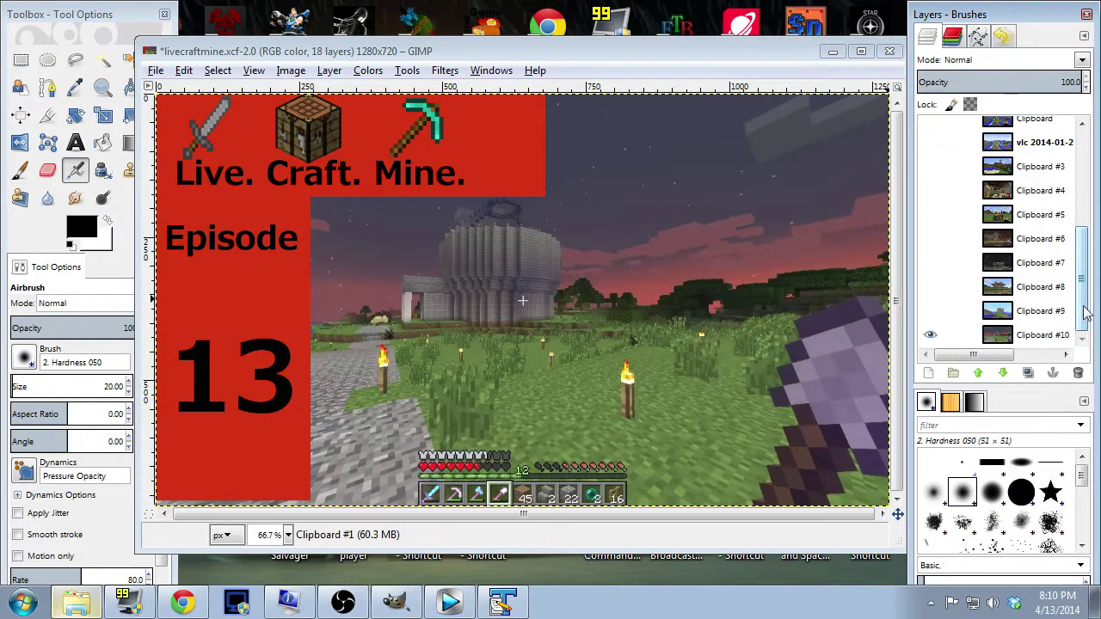
pyautogui.click(930, 310)
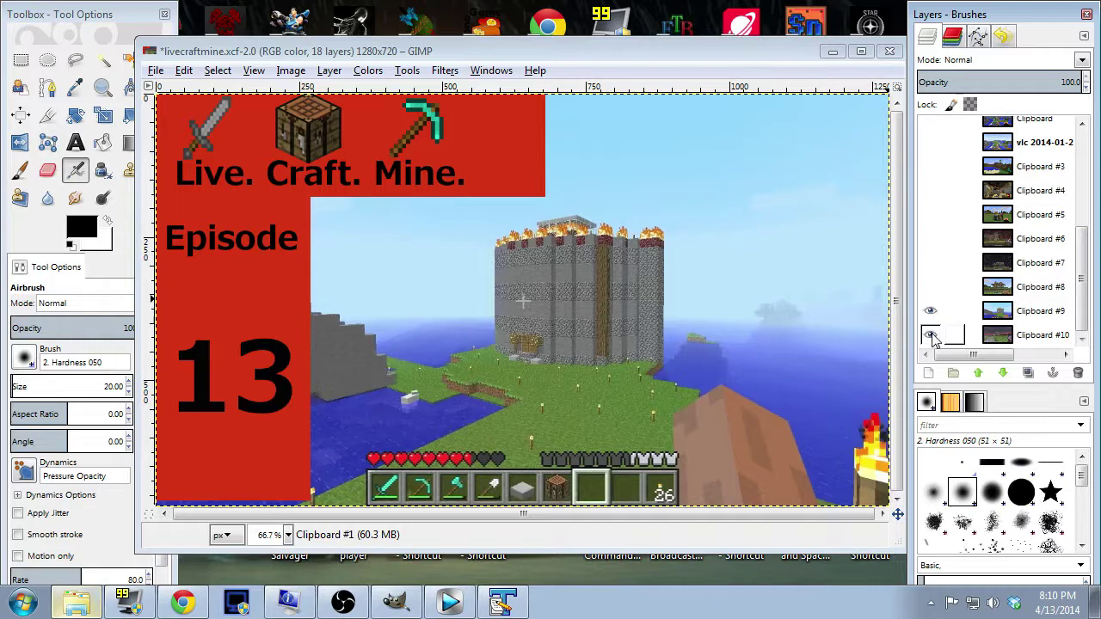
pyautogui.click(930, 311)
pyautogui.moveTo(1084, 283); pyautogui.dragTo(1083, 179)
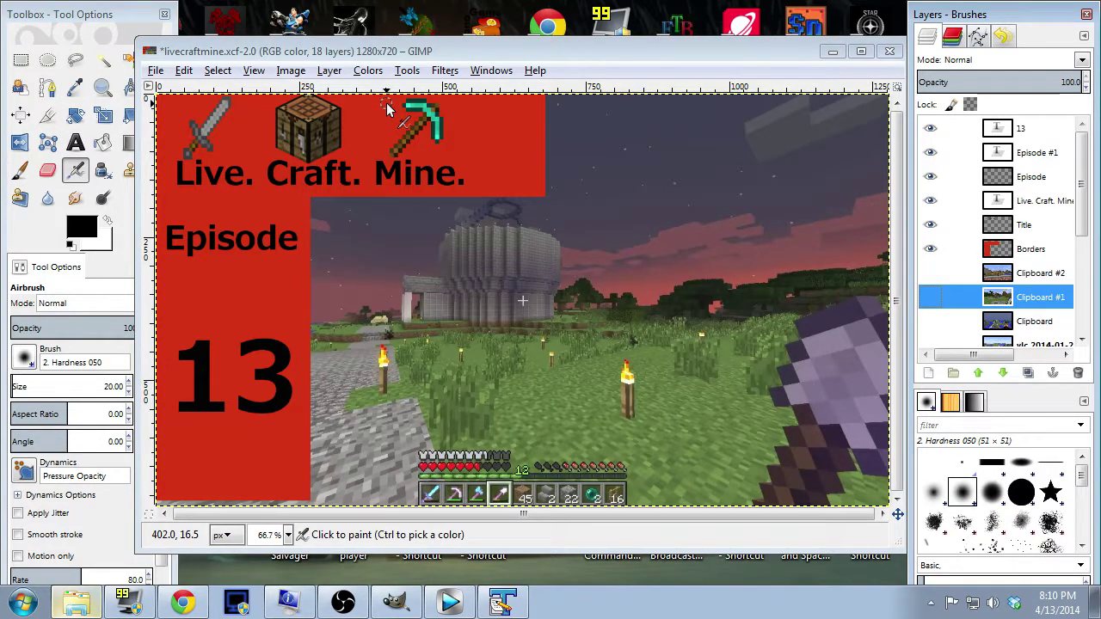
# Minimise the thumbnail image, switch to Chrome, and examine the thumbnails in the YouTube channel's recent uploads and playlists.
pyautogui.click(832, 52)
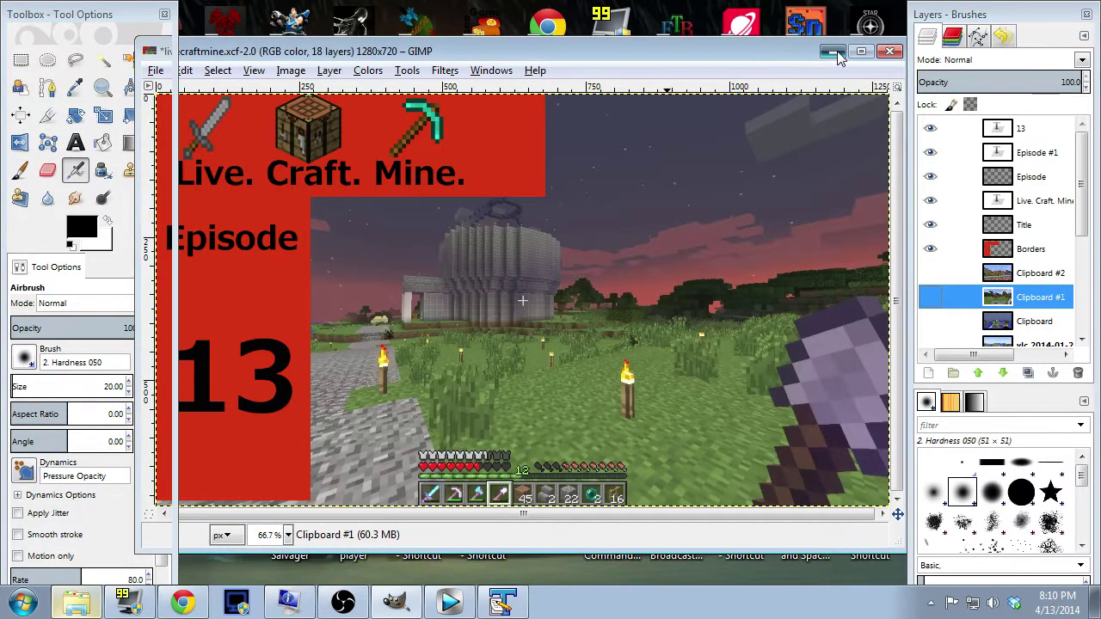
pyautogui.click(185, 602)
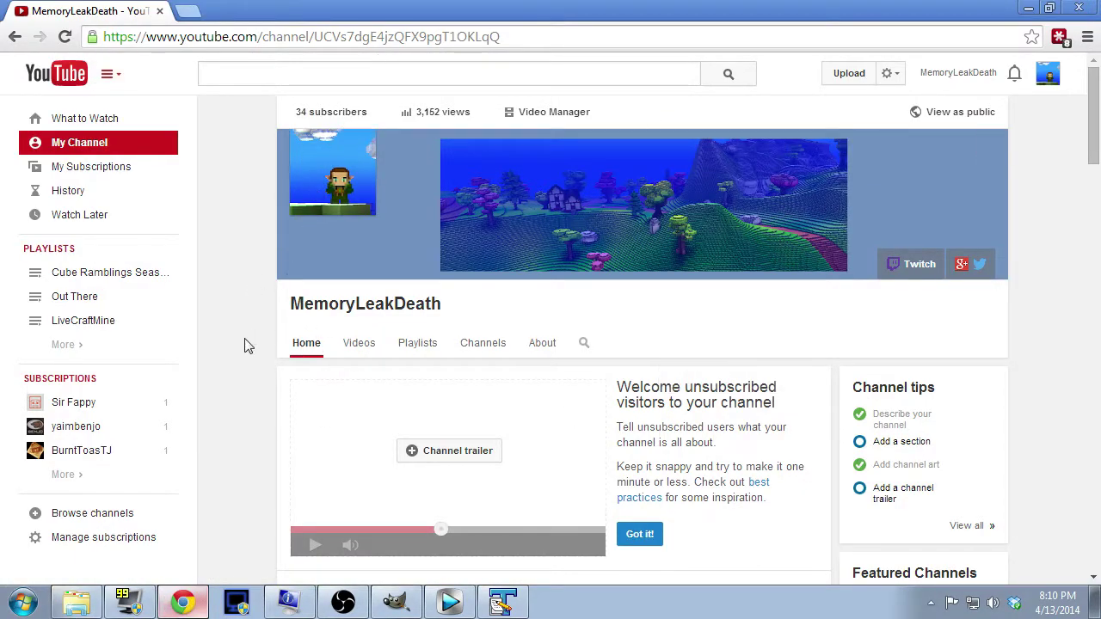
pyautogui.moveTo(603, 456)
pyautogui.scroll(-6, 252, 296)
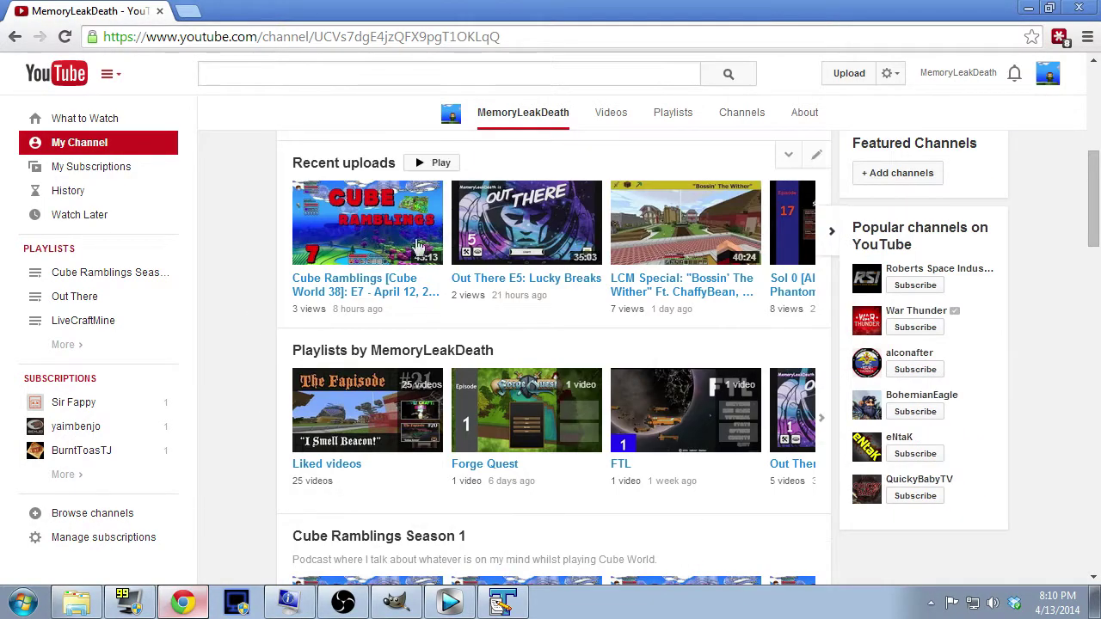
pyautogui.scroll(-3, 272, 405)
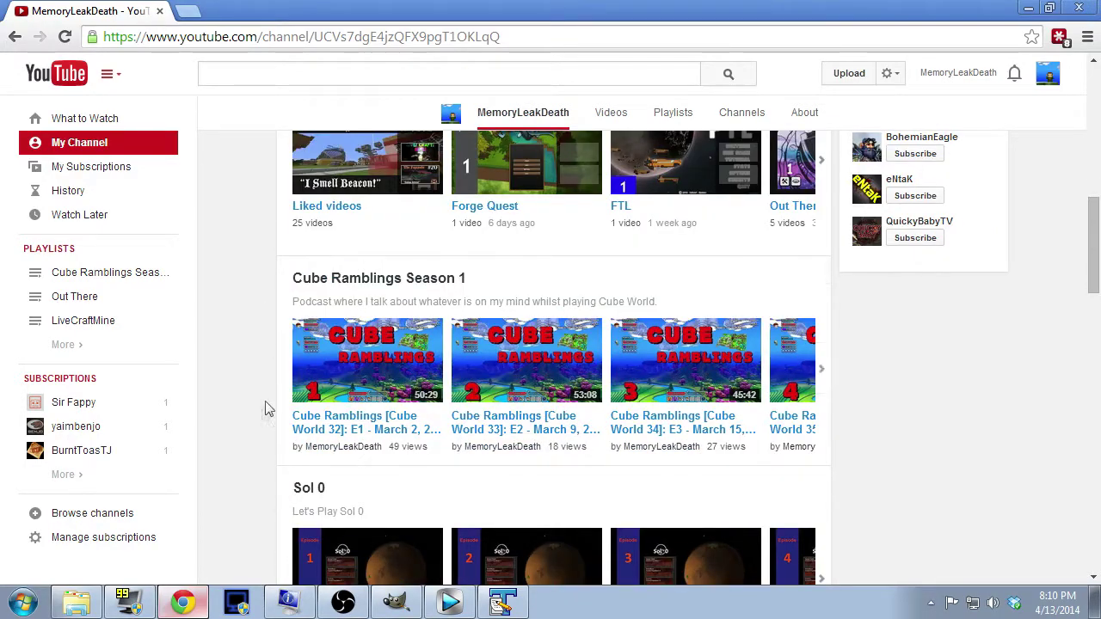
# Open the channel's Video Manager and examine the thumbnails in the list of uploads.
pyautogui.scroll(9, 256, 426)
pyautogui.scroll(2, 258, 427)
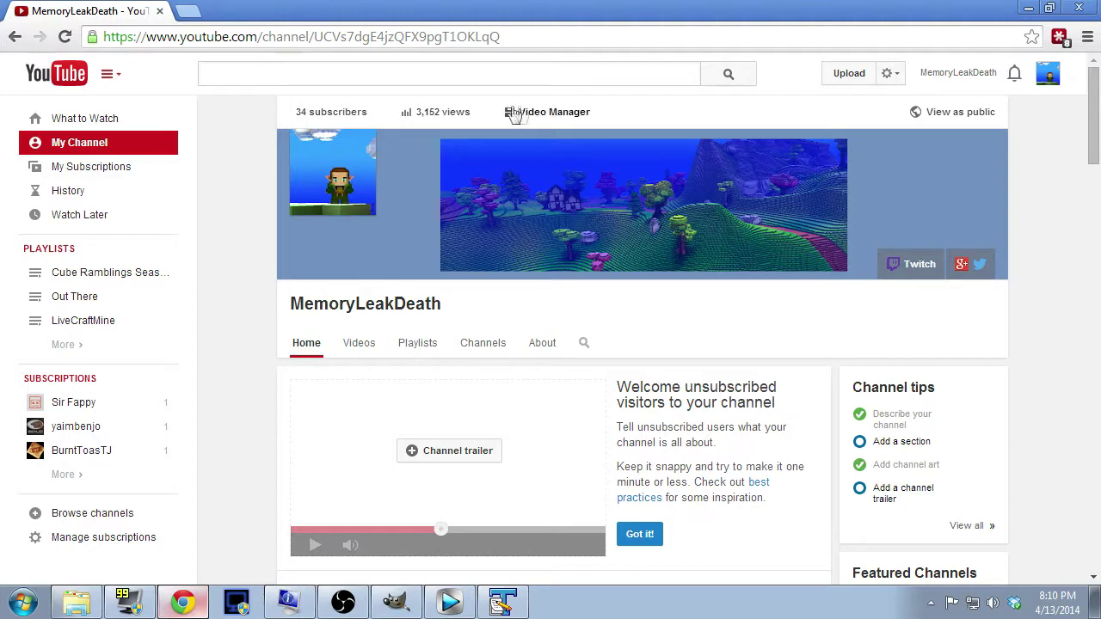
pyautogui.click(553, 114)
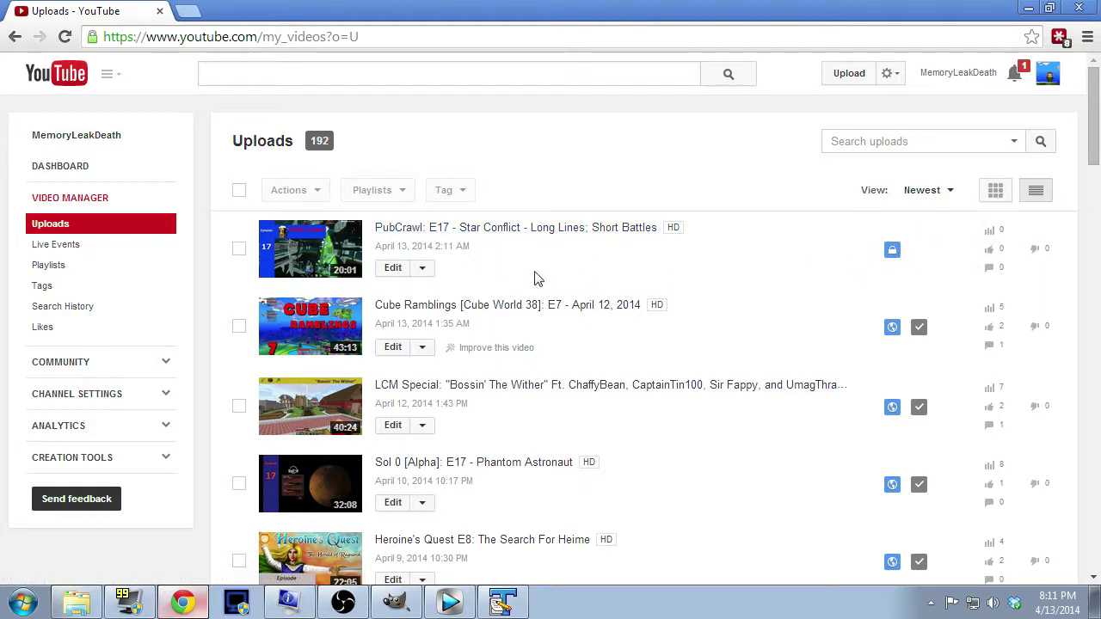
pyautogui.scroll(-5, 238, 386)
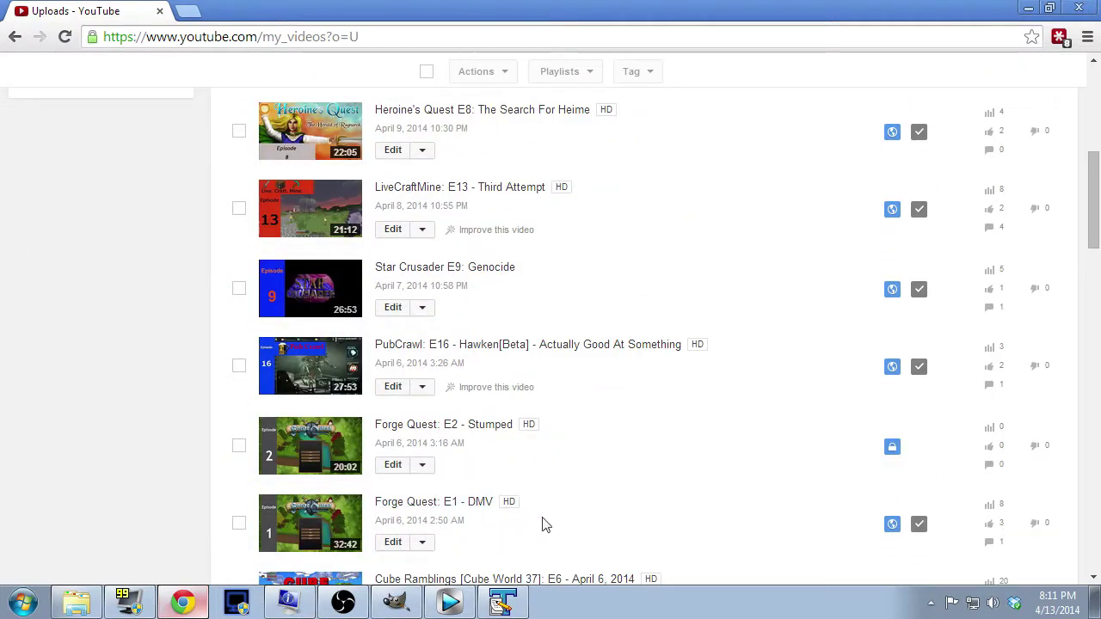
pyautogui.scroll(-5, 572, 378)
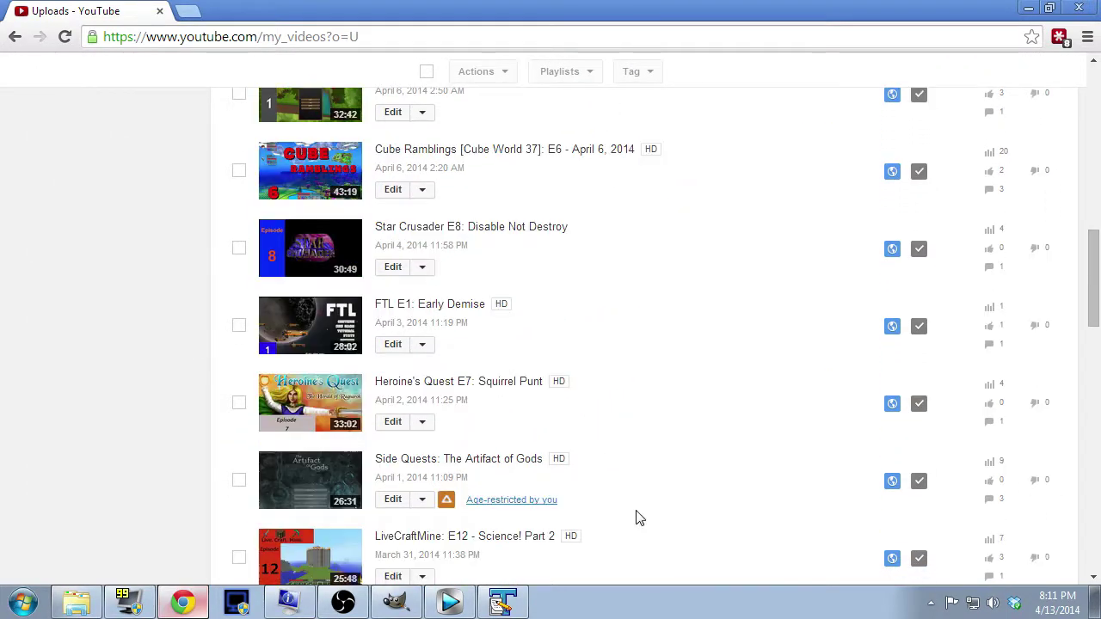
pyautogui.scroll(-1, 622, 508)
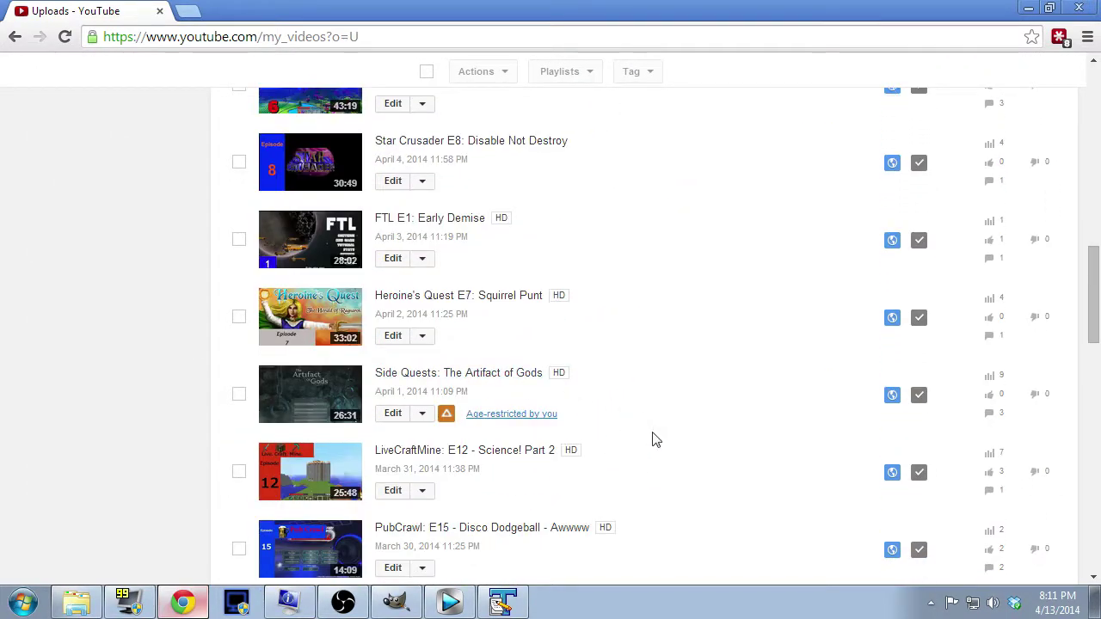
pyautogui.scroll(11, 653, 440)
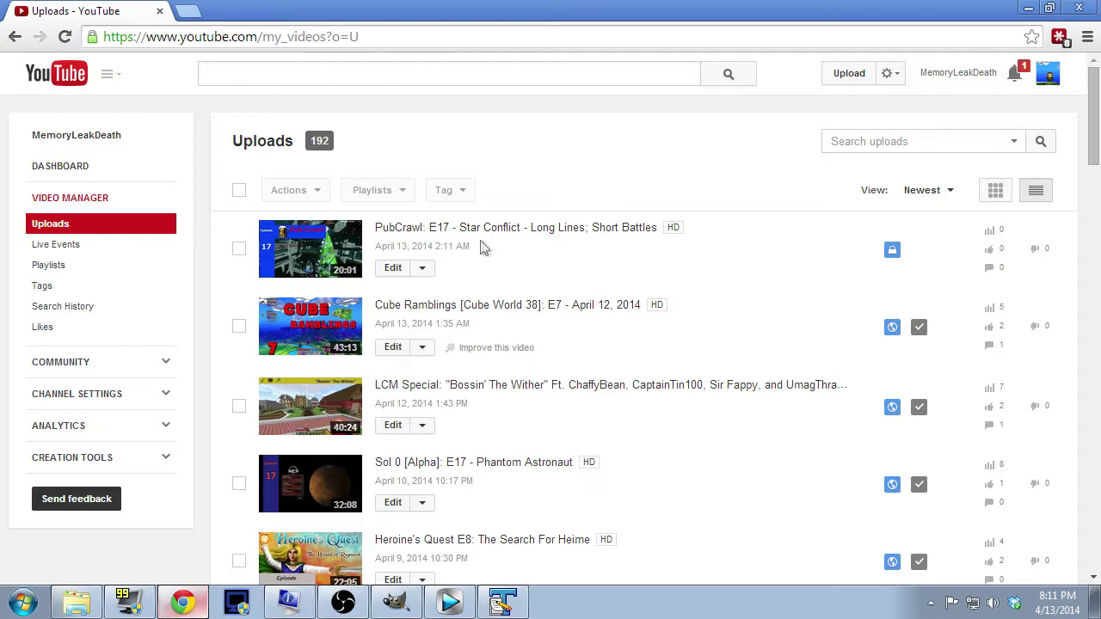
# Open the Video Manager's playlists and examine how each series is grouped.
pyautogui.click(53, 266)
pyautogui.scroll(-2, 722, 336)
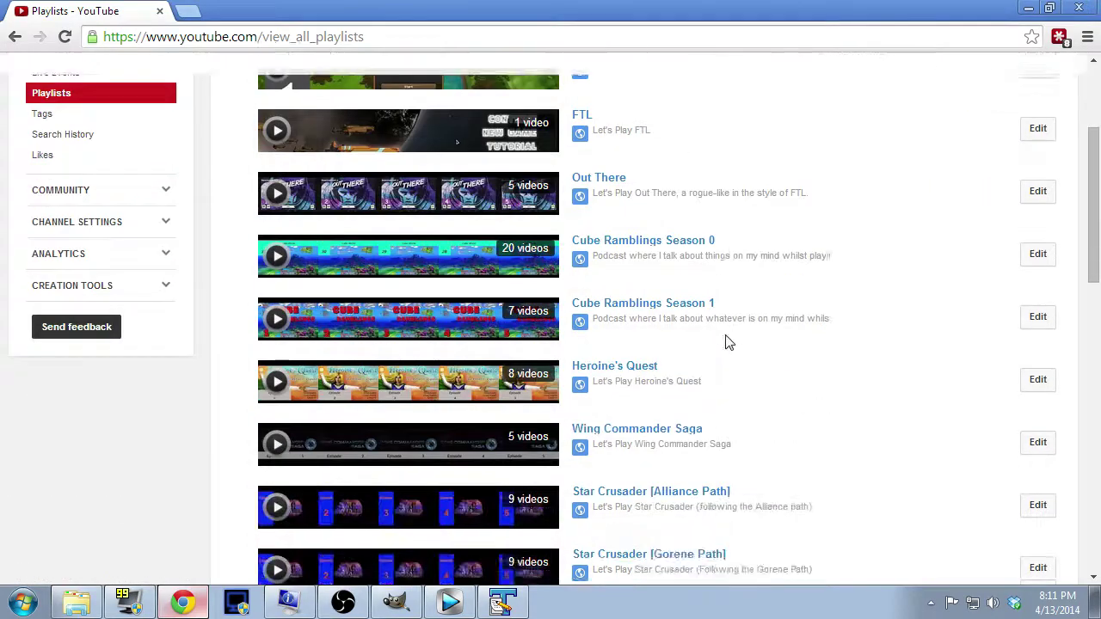
pyautogui.scroll(-10, 727, 342)
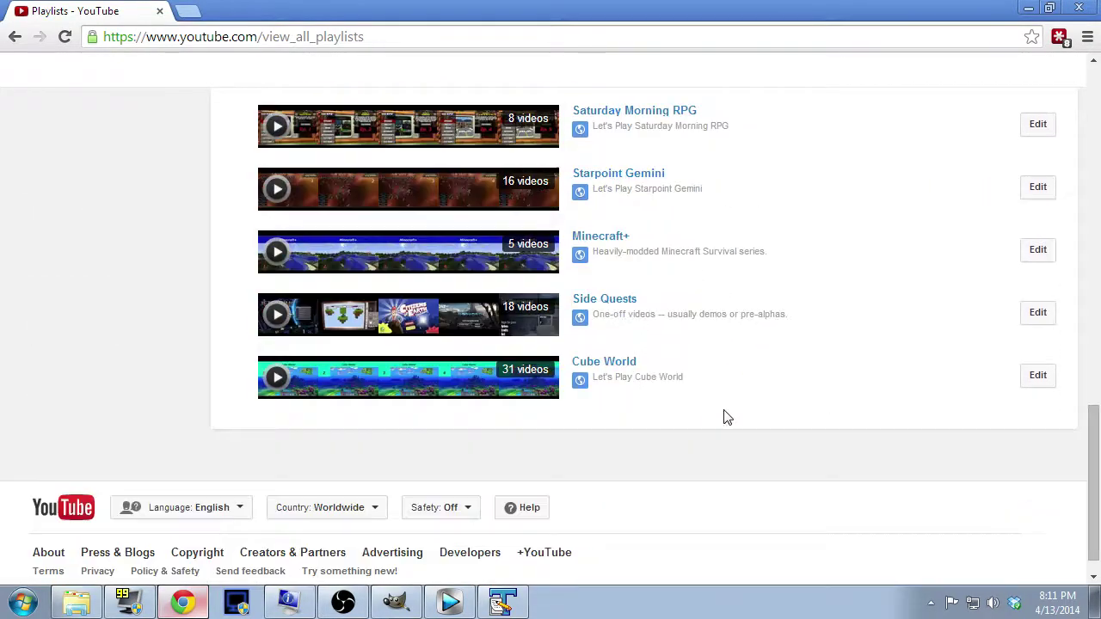
pyautogui.scroll(4, 731, 396)
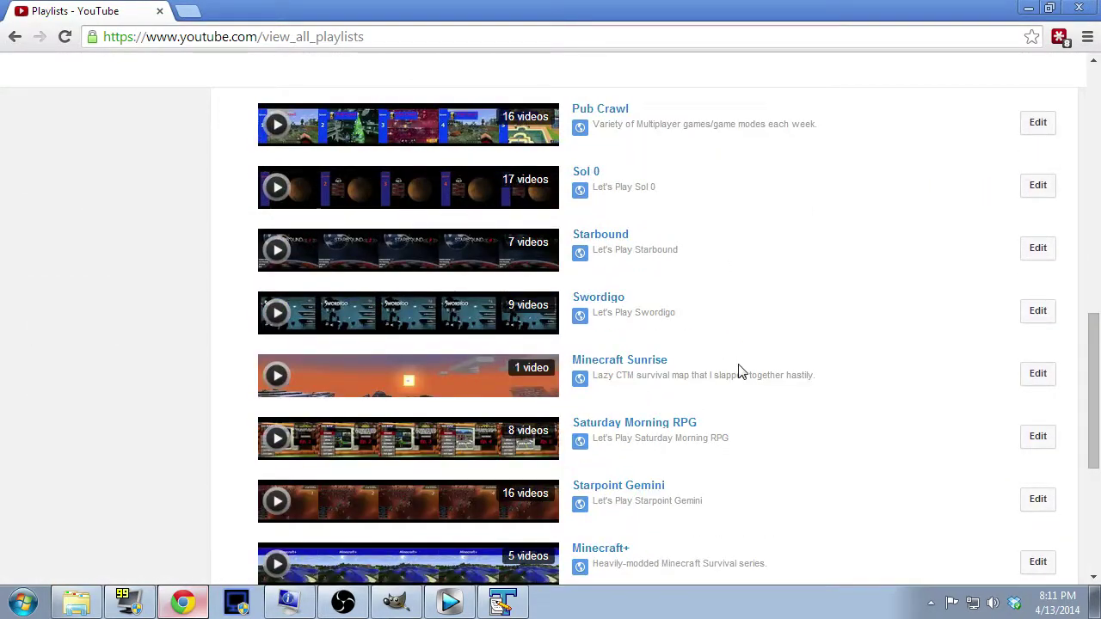
pyautogui.scroll(9, 738, 372)
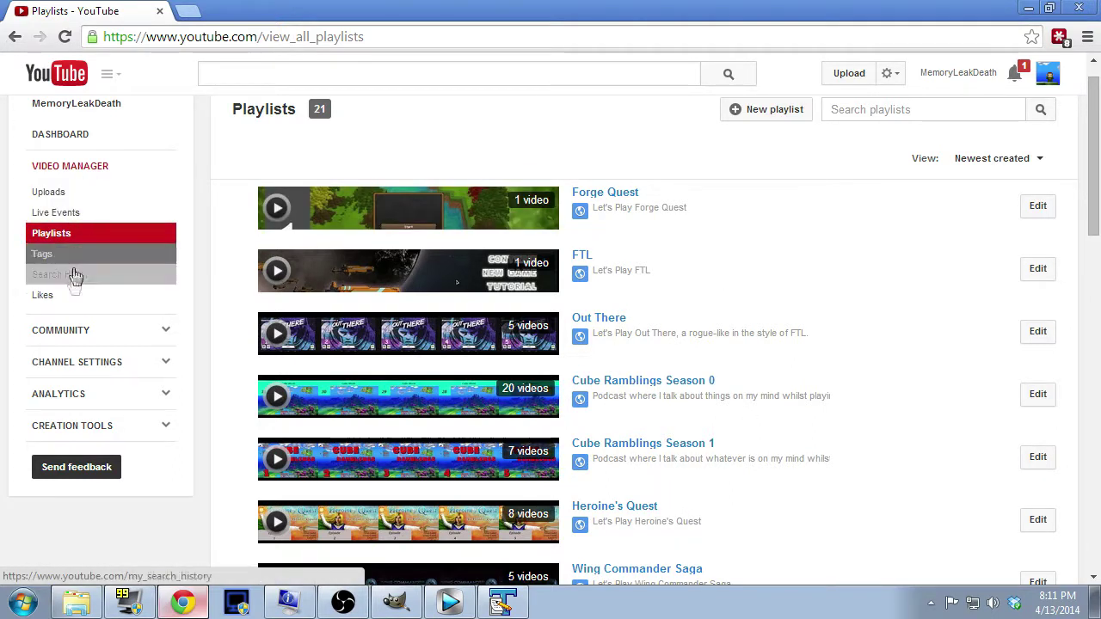
# Return to the uploads, select PubCrawl E17 to view the playlists it can be added to, and deselect it.
pyautogui.click(82, 194)
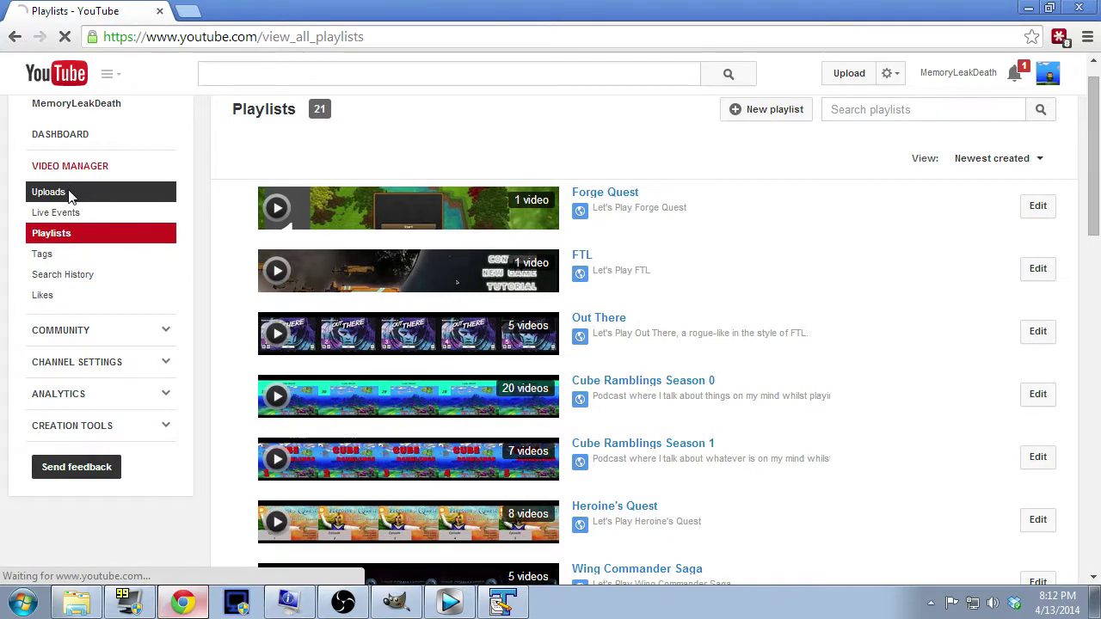
pyautogui.click(239, 251)
pyautogui.click(389, 193)
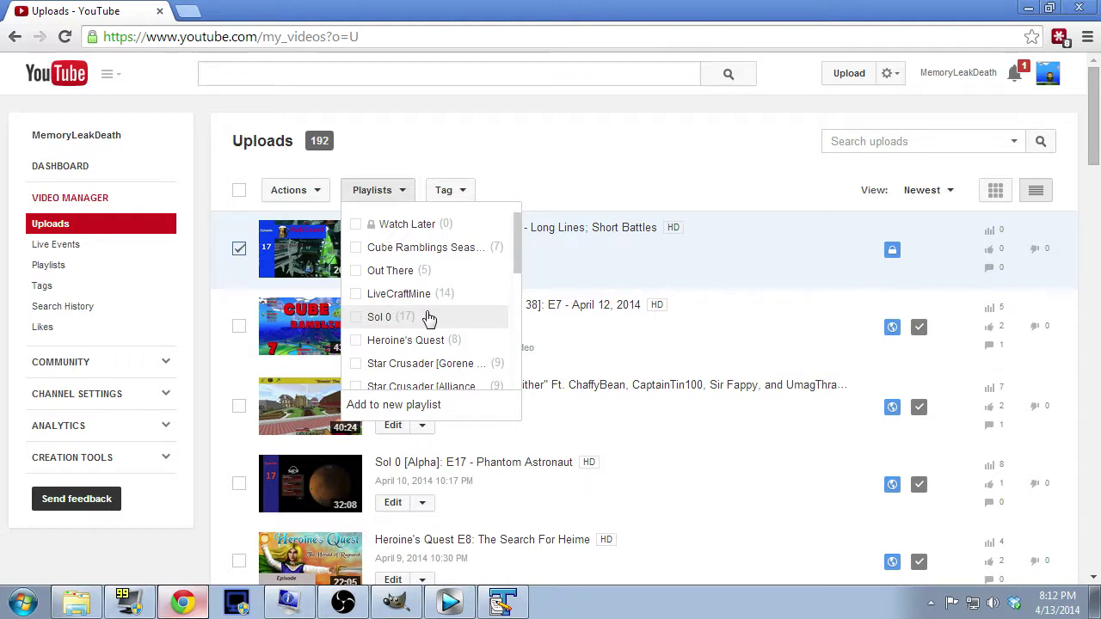
pyautogui.click(236, 256)
pyautogui.click(239, 249)
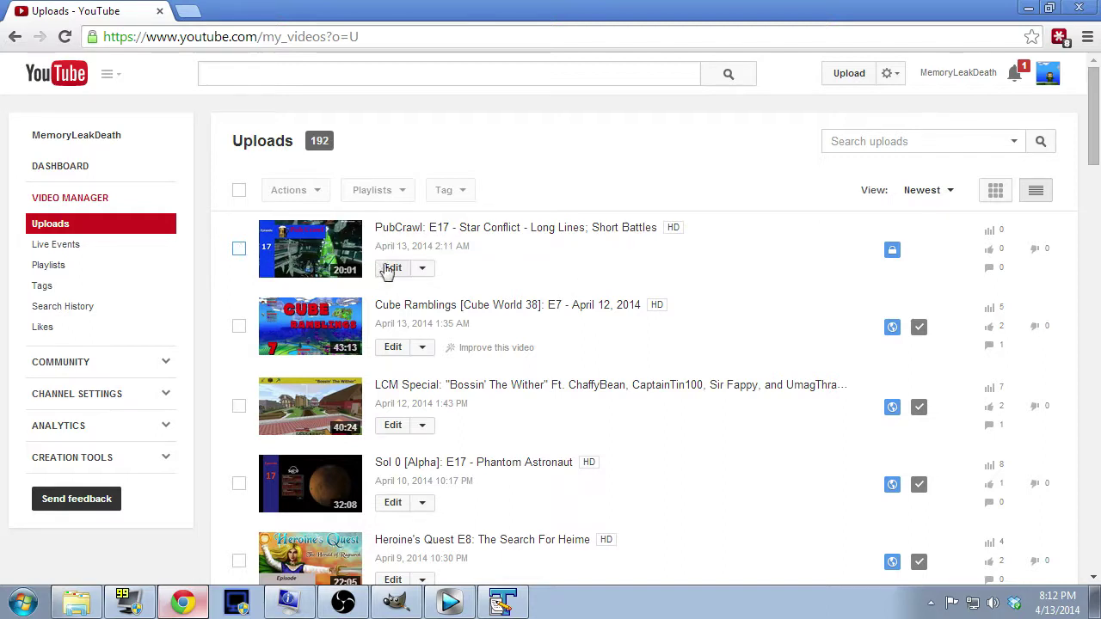
# Open the annotations editor for PubCrawl: E17 - Star Conflict and pause the video preview.
pyautogui.click(423, 269)
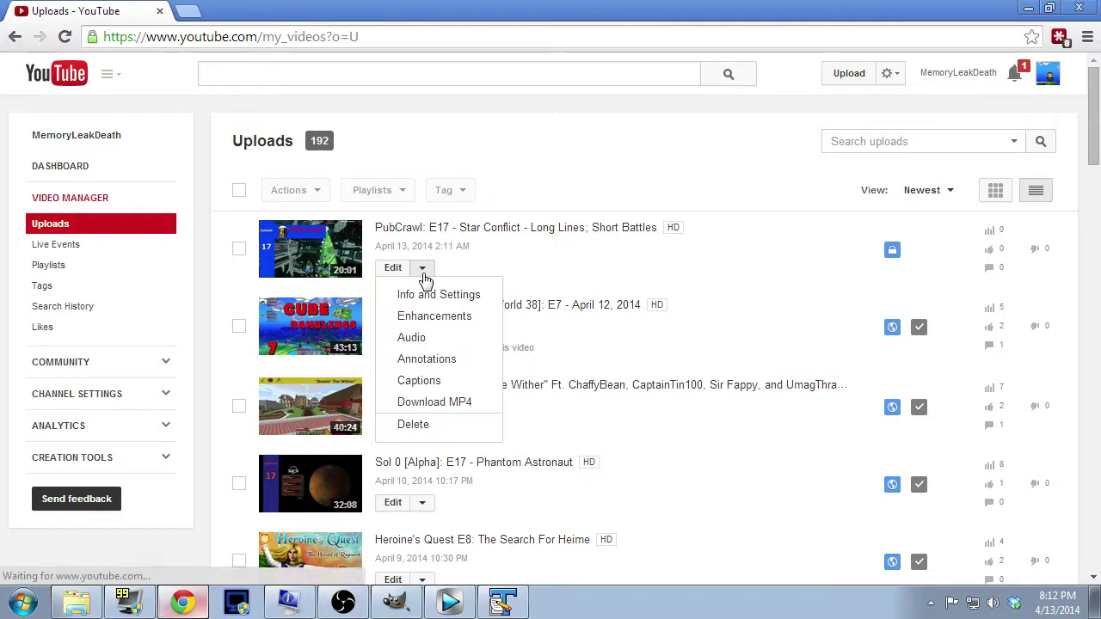
pyautogui.click(454, 362)
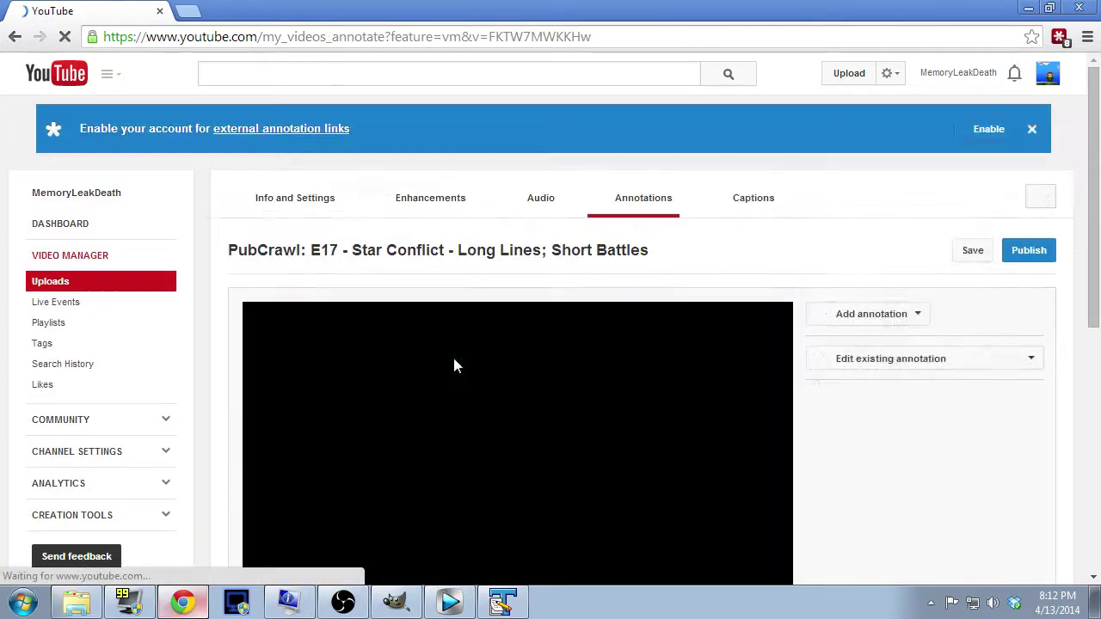
pyautogui.scroll(-2, 214, 400)
pyautogui.scroll(-1, 214, 402)
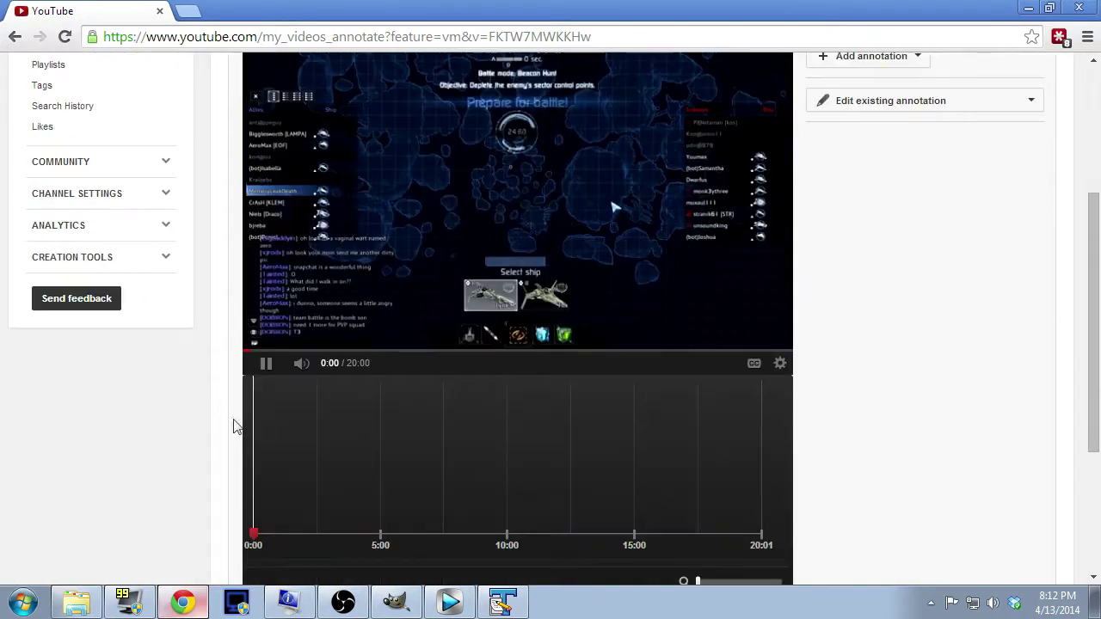
pyautogui.click(267, 364)
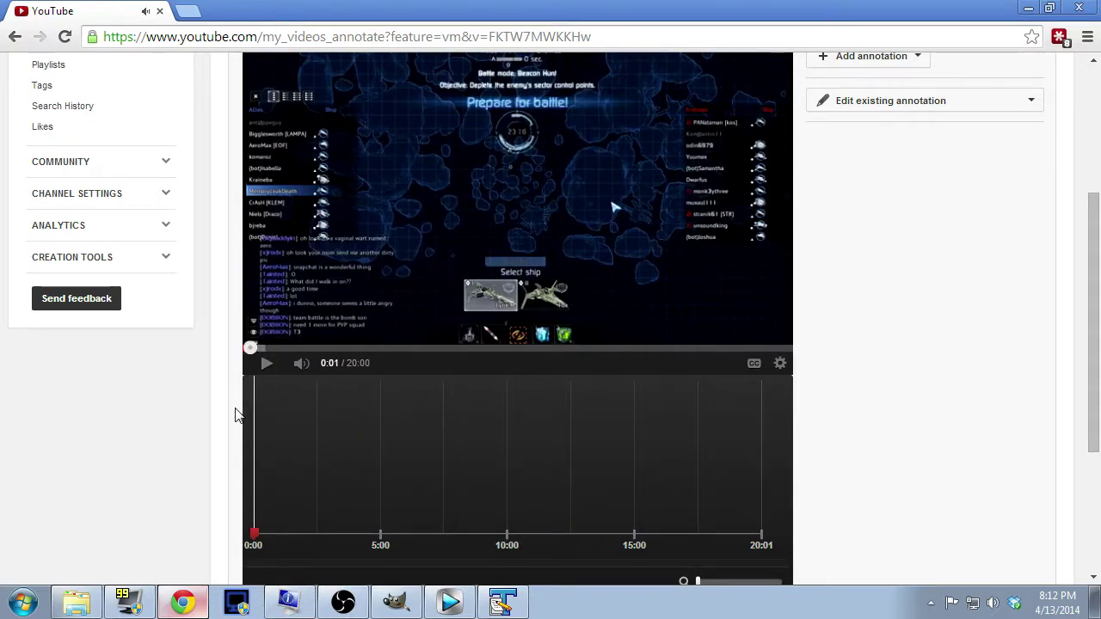
# Move the playhead near the end of the video and stop playback at 19:30, where the end card begins.
pyautogui.scroll(1, 220, 464)
pyautogui.scroll(-1, 220, 465)
pyautogui.moveTo(253, 534); pyautogui.dragTo(750, 535)
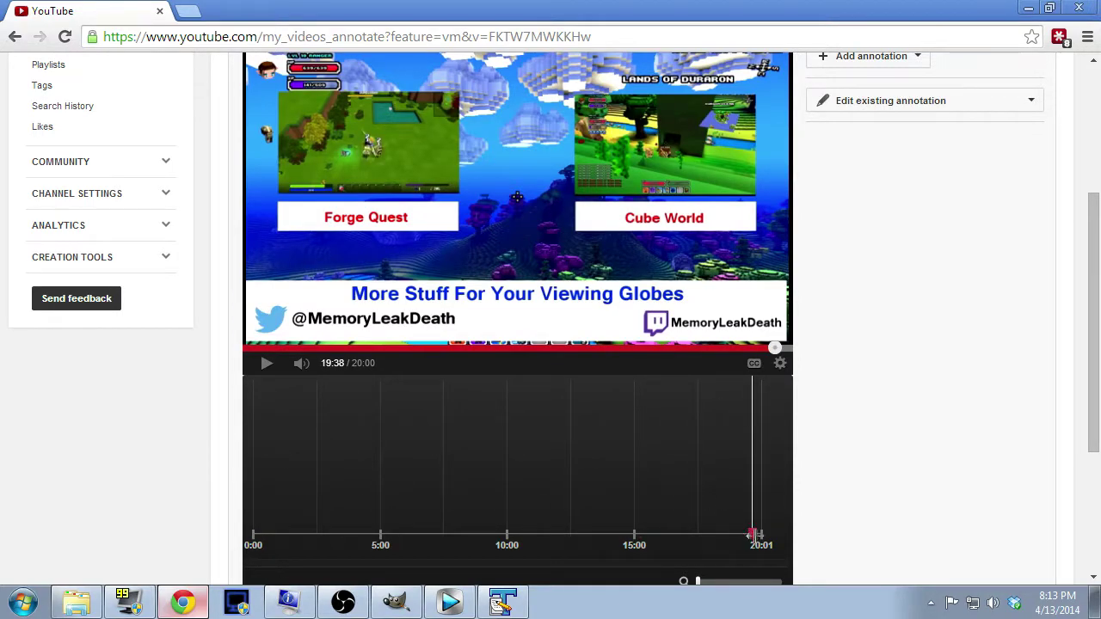
pyautogui.moveTo(752, 535); pyautogui.dragTo(748, 534)
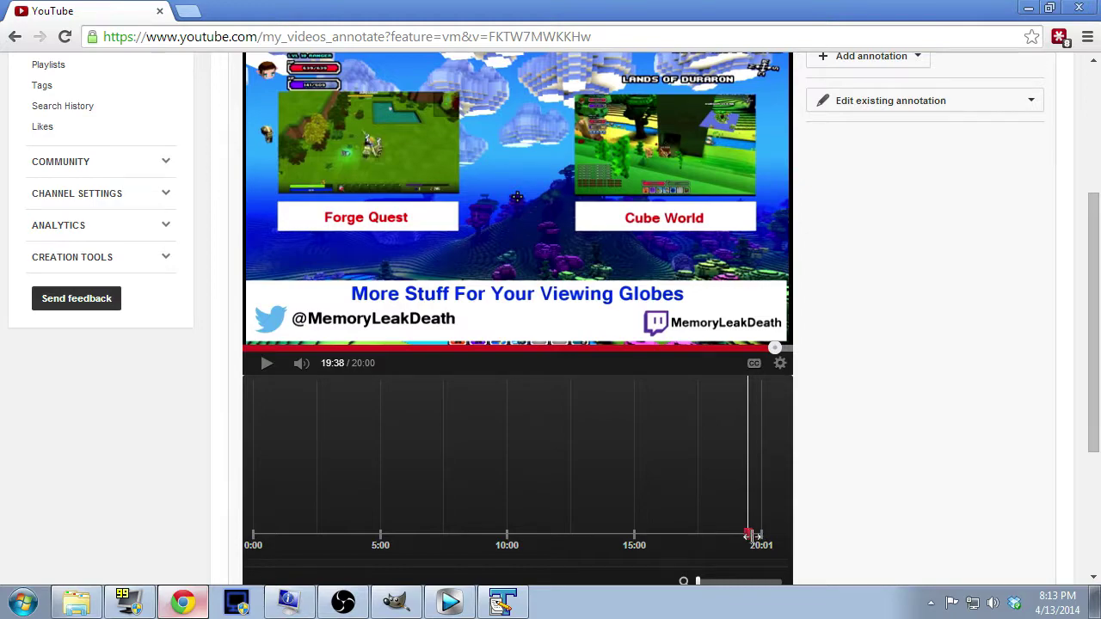
pyautogui.scroll(1, 233, 410)
pyautogui.scroll(-1, 235, 430)
pyautogui.scroll(1, 234, 425)
pyautogui.scroll(-1, 233, 427)
pyautogui.scroll(1, 257, 422)
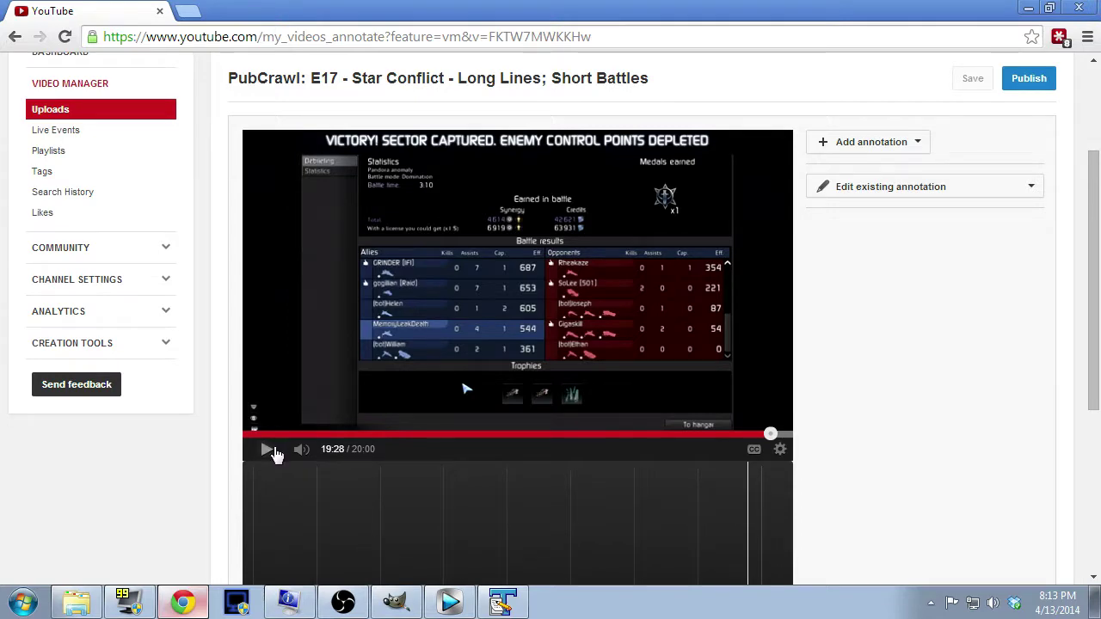
pyautogui.click(271, 451)
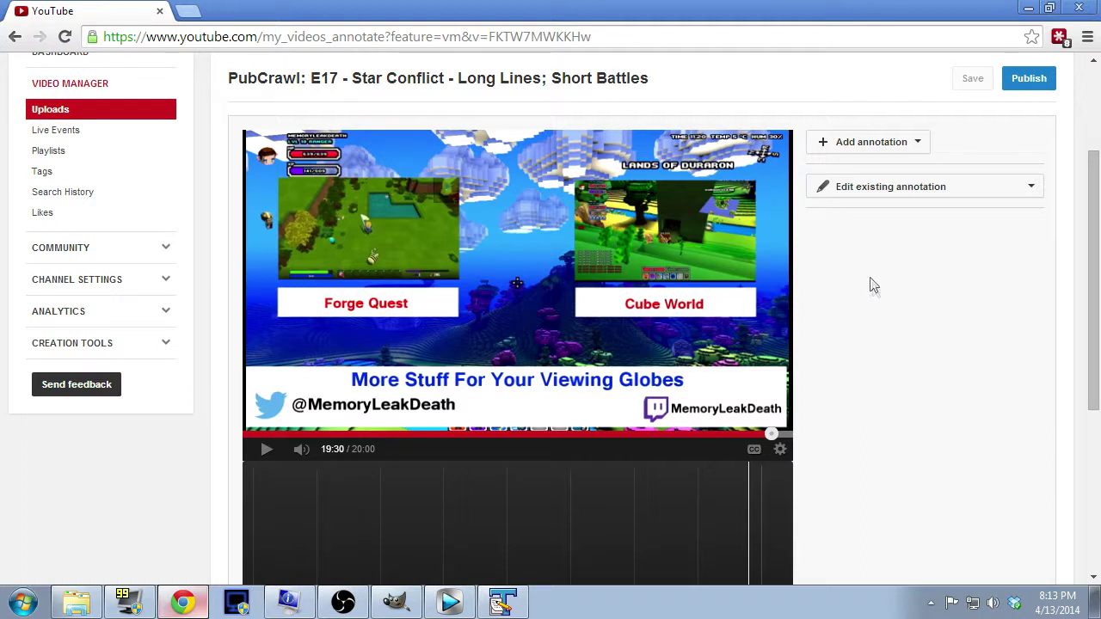
# Add a Spotlight annotation and fit its frame over the Forge Quest preview on the end card.
pyautogui.click(894, 153)
pyautogui.click(892, 229)
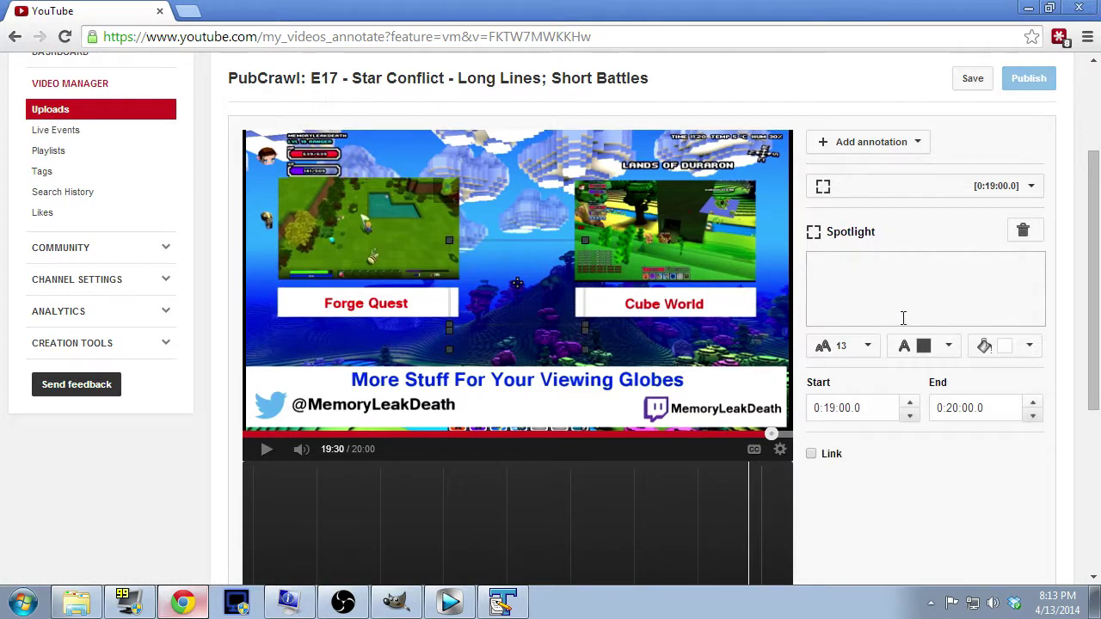
pyautogui.moveTo(528, 287); pyautogui.dragTo(345, 219)
pyautogui.moveTo(360, 262)
pyautogui.mouseDown()
pyautogui.moveTo(356, 285)
pyautogui.moveTo(409, 334)
pyautogui.moveTo(454, 312)
pyautogui.moveTo(453, 159)
pyautogui.mouseUp()
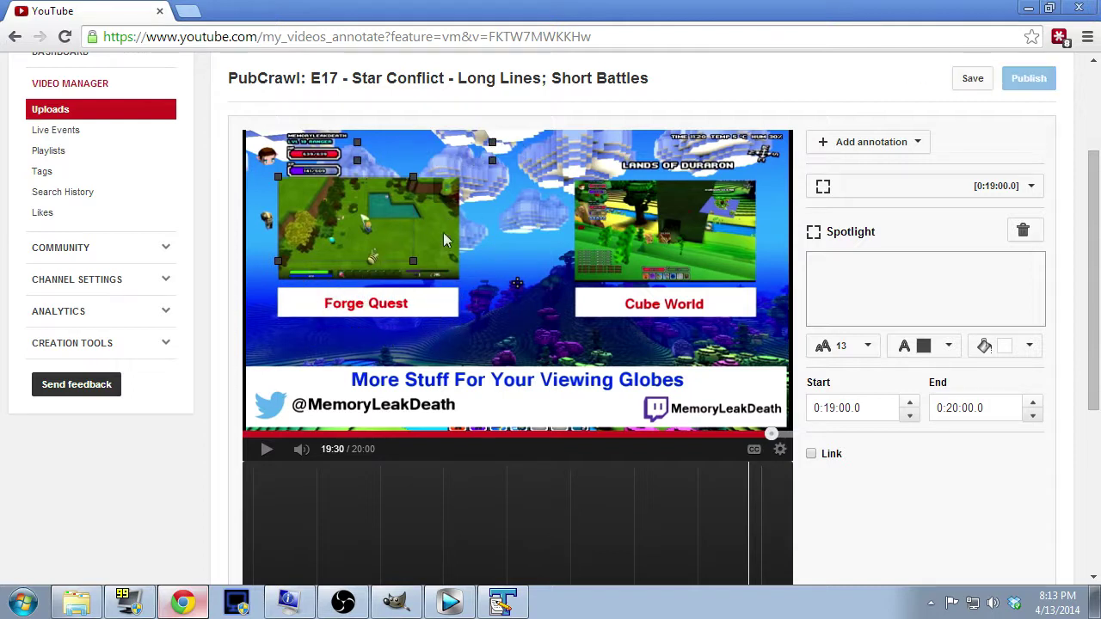
pyautogui.moveTo(415, 260); pyautogui.dragTo(460, 283)
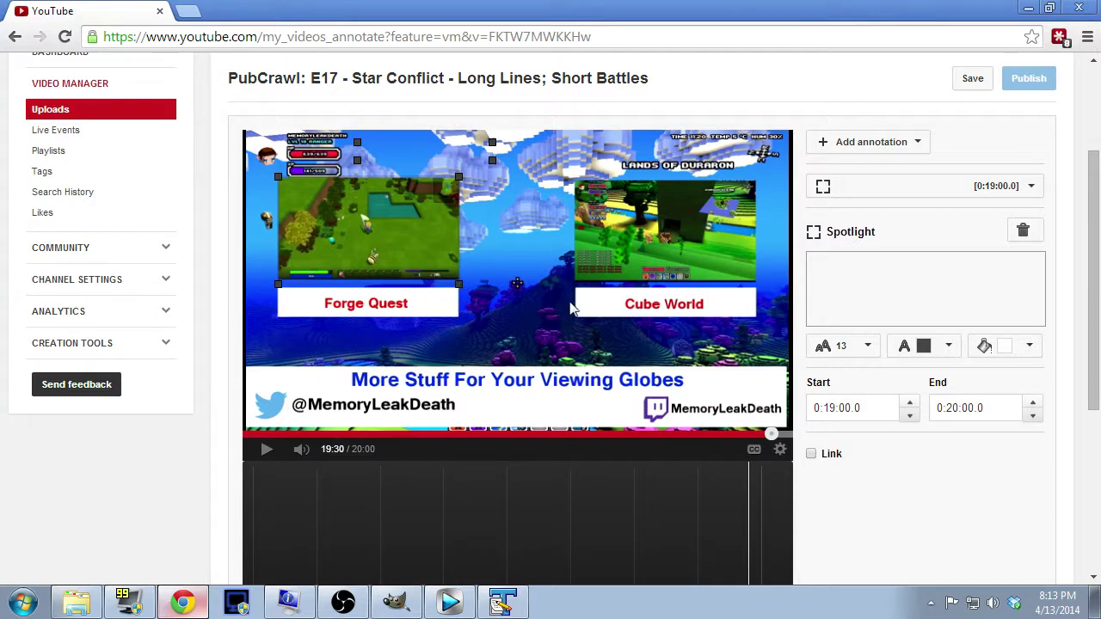
# Set the spotlight's start time to 0:19:30.0 and enable its link to a video.
pyautogui.moveTo(838, 409); pyautogui.dragTo(845, 411)
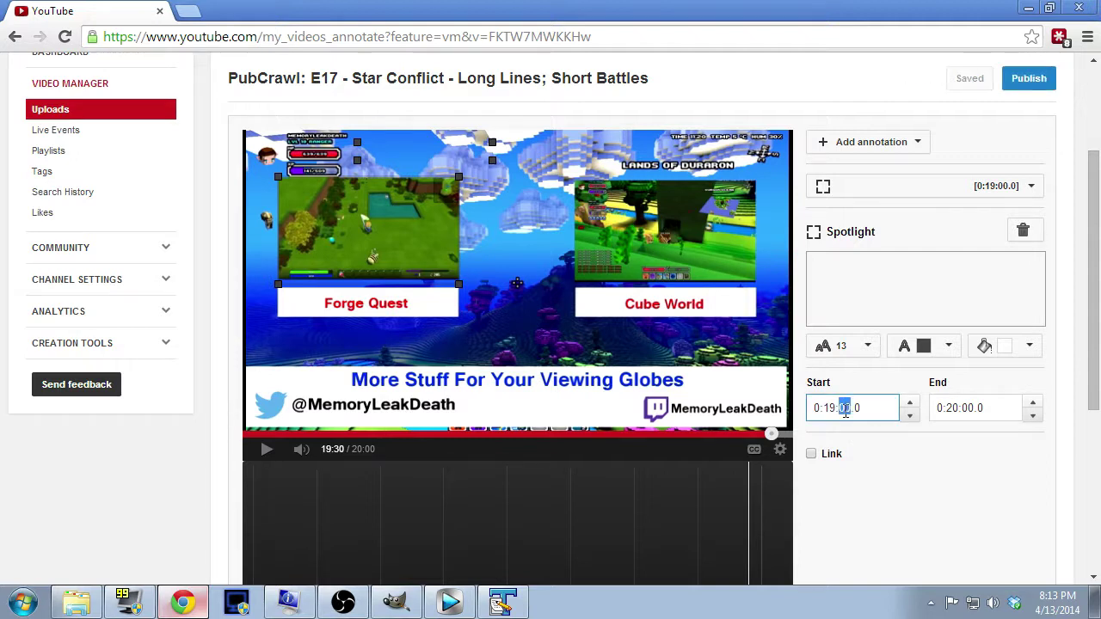
pyautogui.write('30')
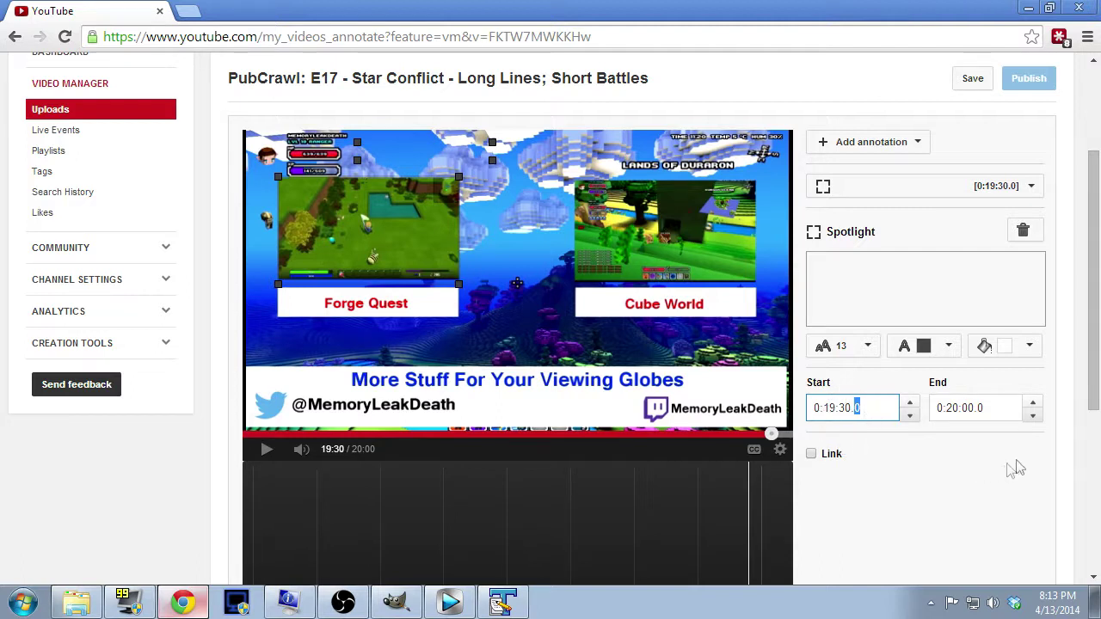
pyautogui.click(1067, 455)
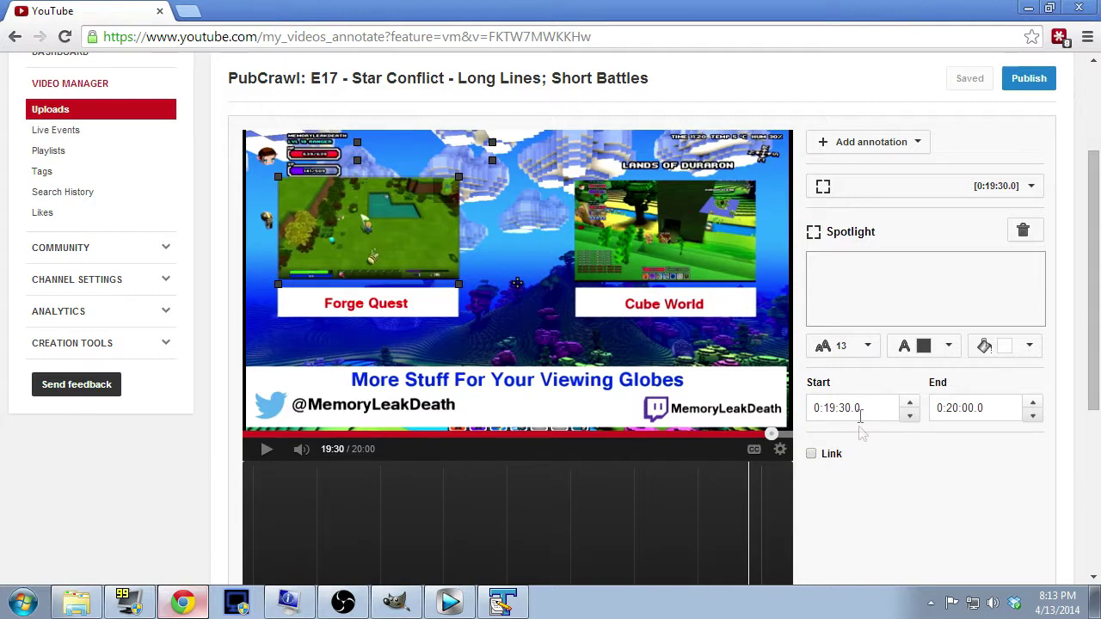
pyautogui.click(811, 454)
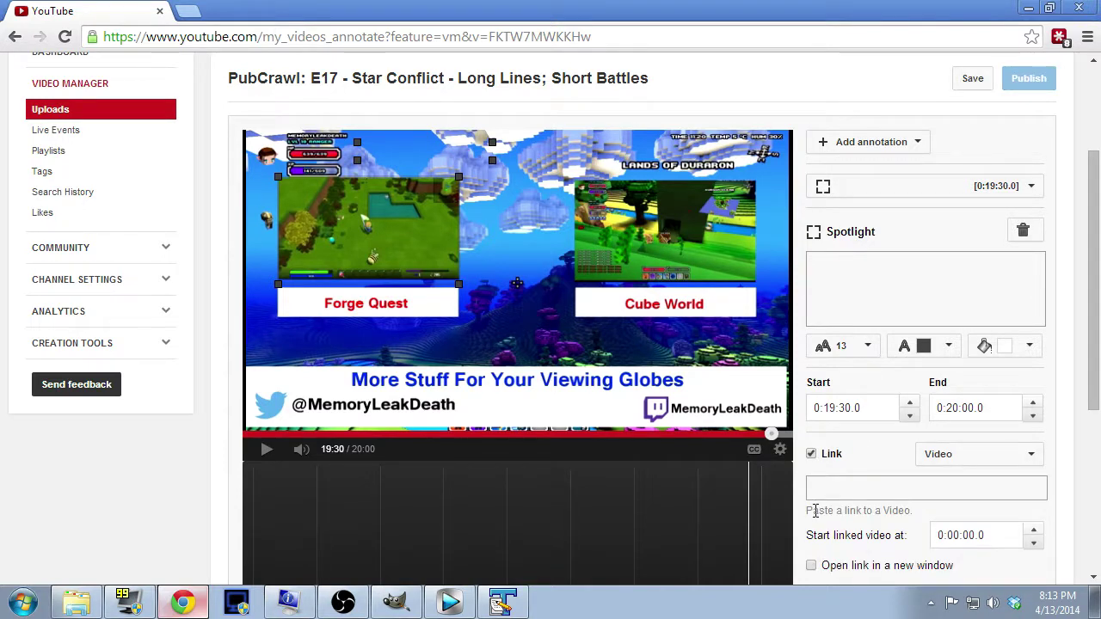
# Open the uploads list in a separate browser tab and switch to it.
pyautogui.middleClick(64, 112)
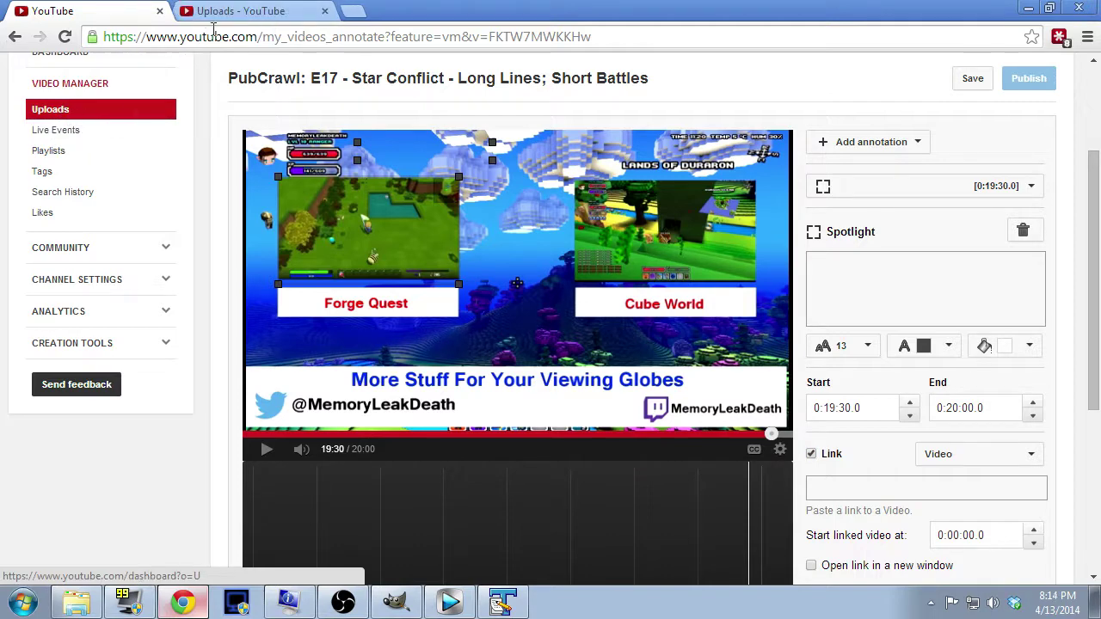
pyautogui.click(240, 15)
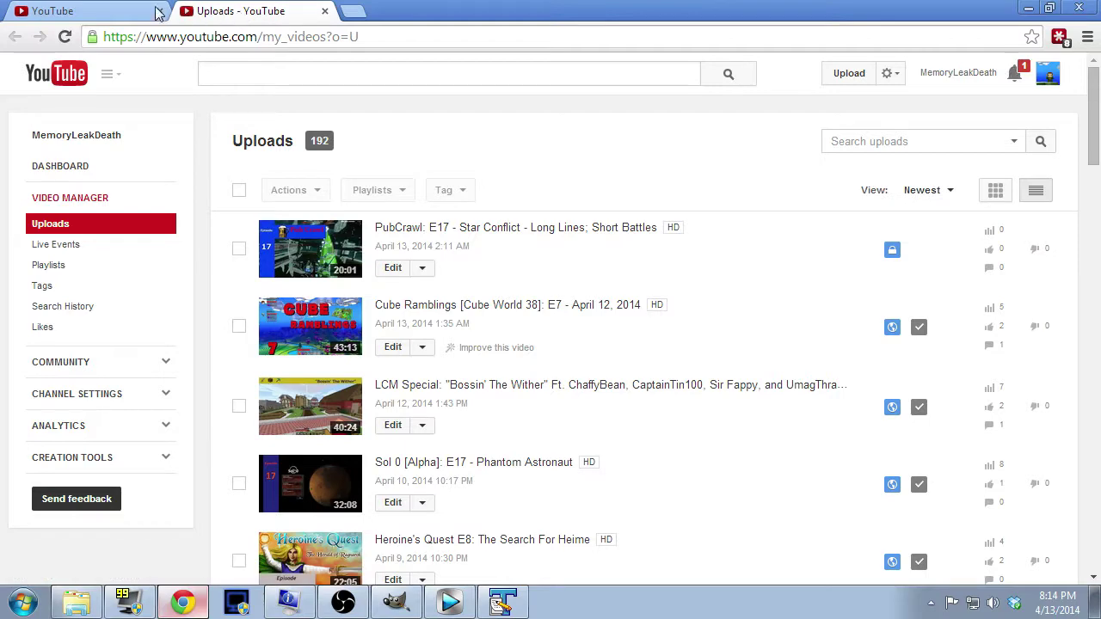
pyautogui.click(129, 12)
pyautogui.click(209, 15)
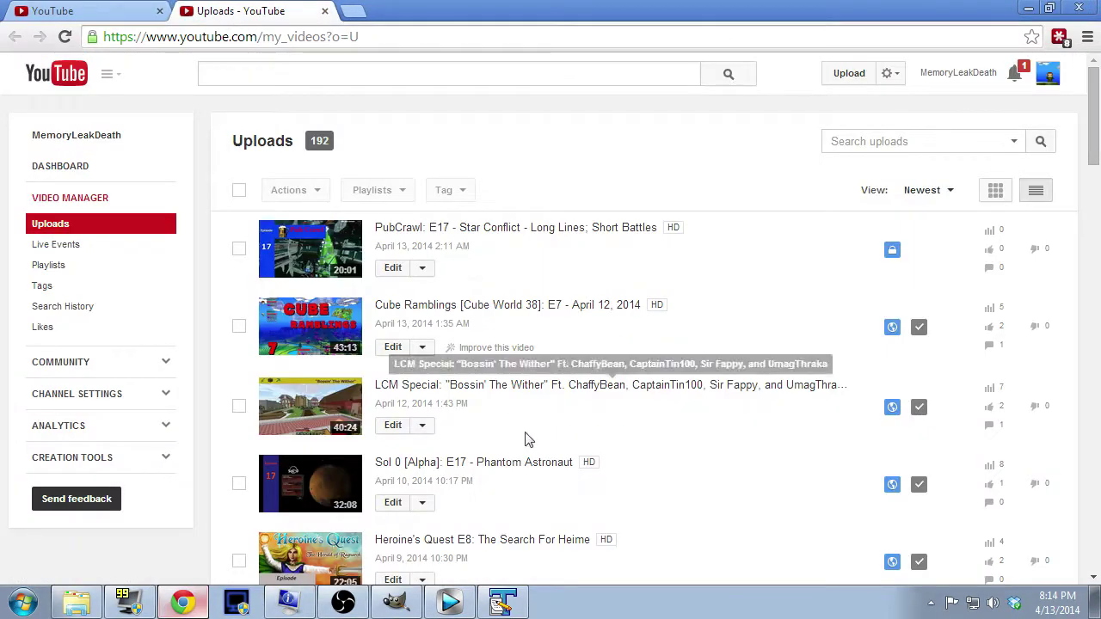
# Open the info and settings of Forge Quest: E2 - Stumped and copy its video URL.
pyautogui.scroll(-5, 531, 442)
pyautogui.scroll(-1, 533, 444)
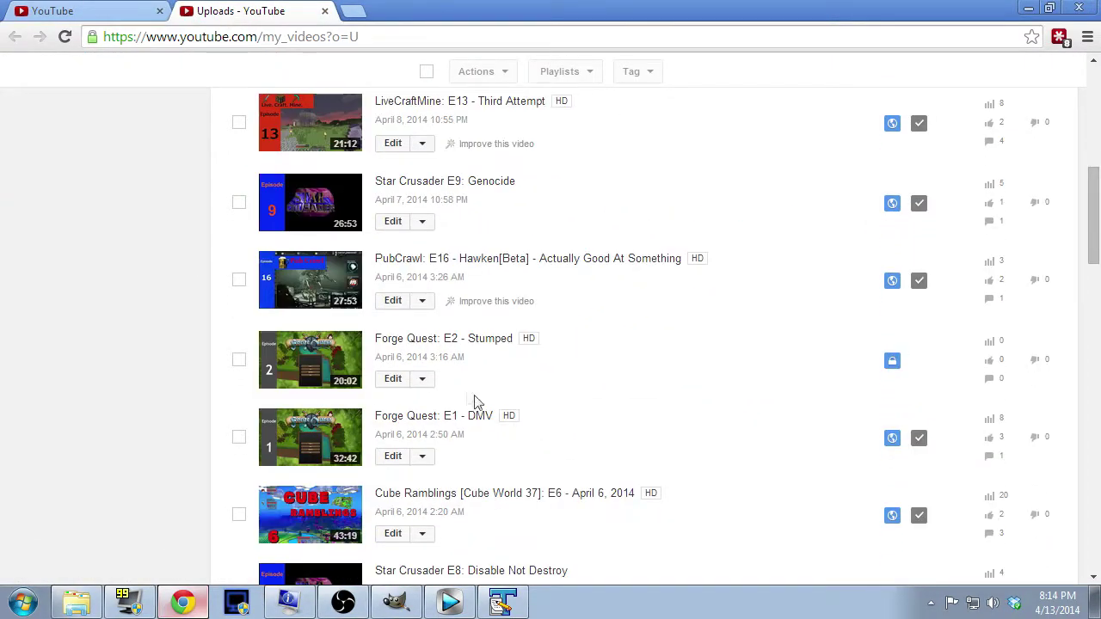
pyautogui.click(424, 380)
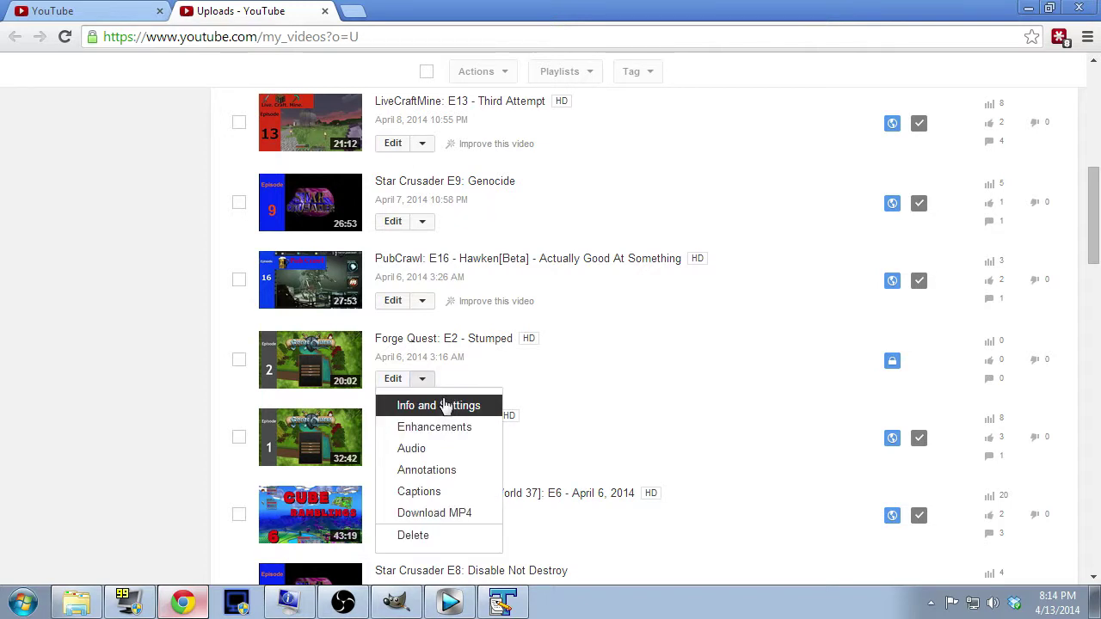
pyautogui.click(449, 407)
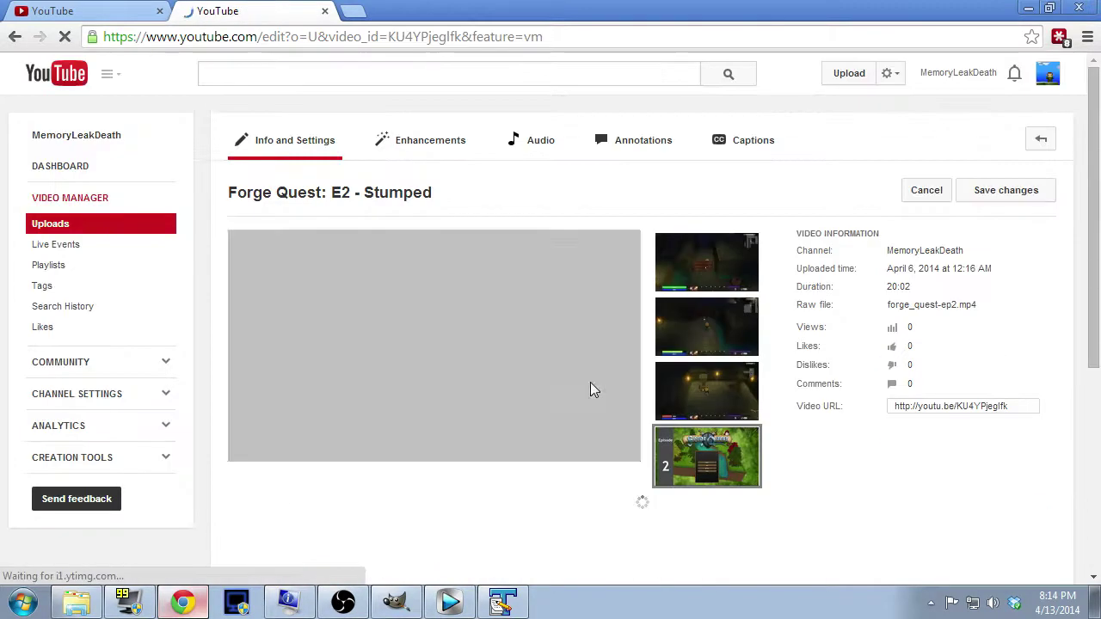
pyautogui.click(941, 406)
pyautogui.hotkey('ctrl', 'c')
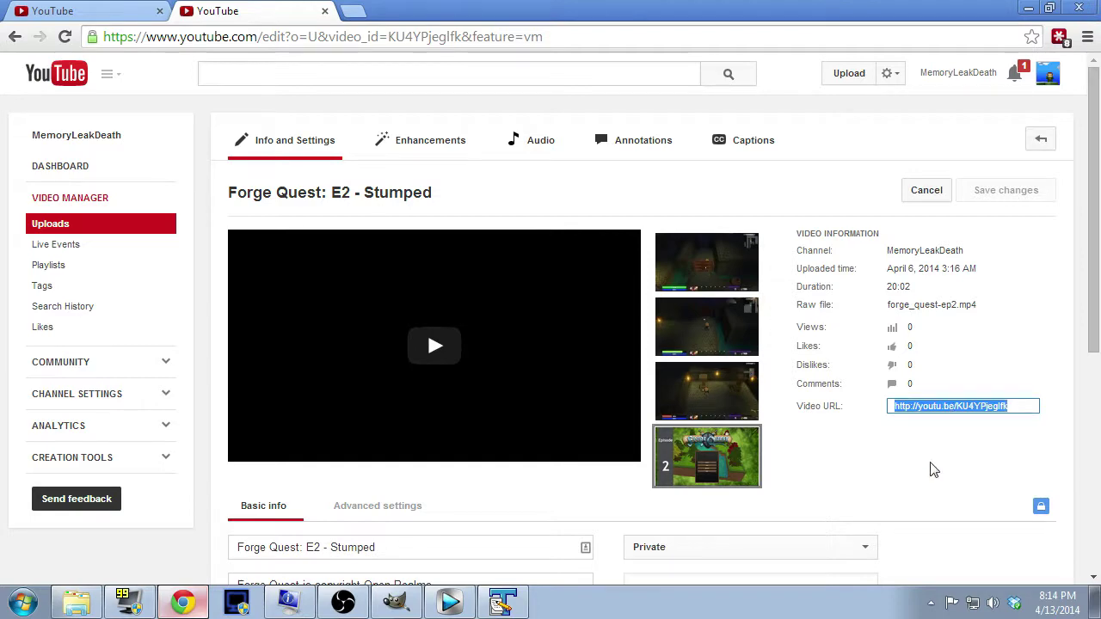
# Return to the PubCrawl annotation editor, link the Forge Quest spotlight to the copied video URL and save the annotations.
pyautogui.click(86, 11)
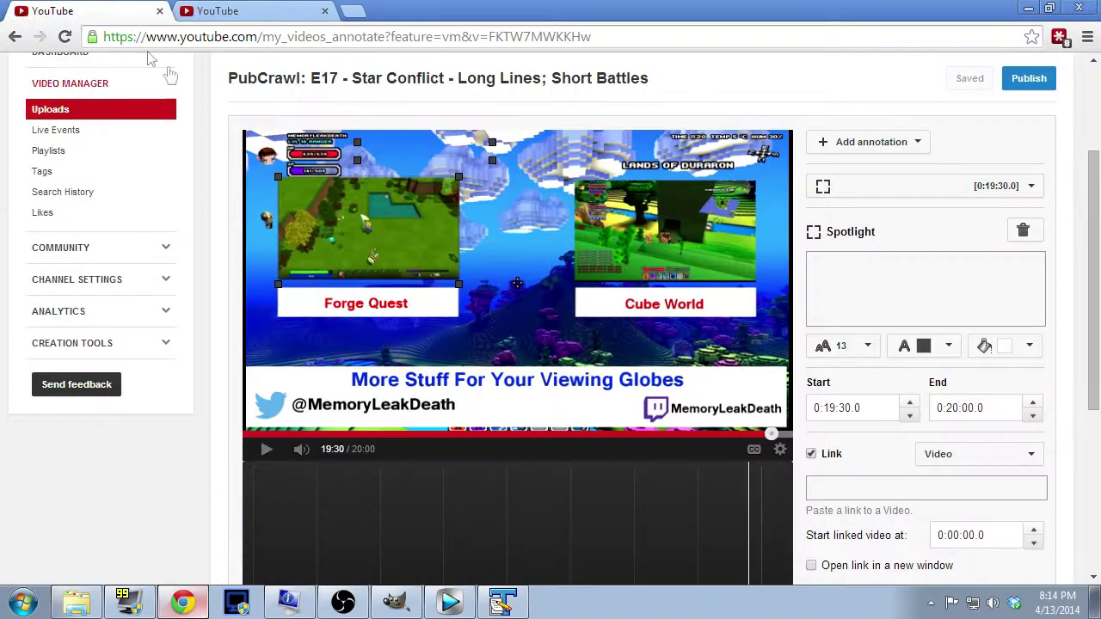
pyautogui.click(846, 487)
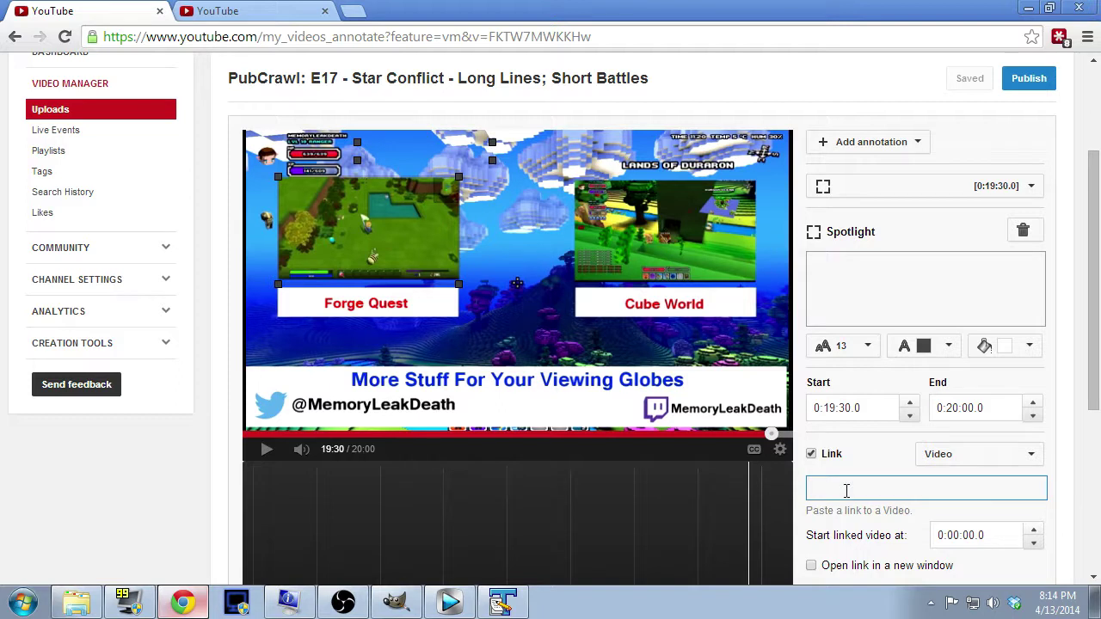
pyautogui.hotkey('ctrl', 'v')
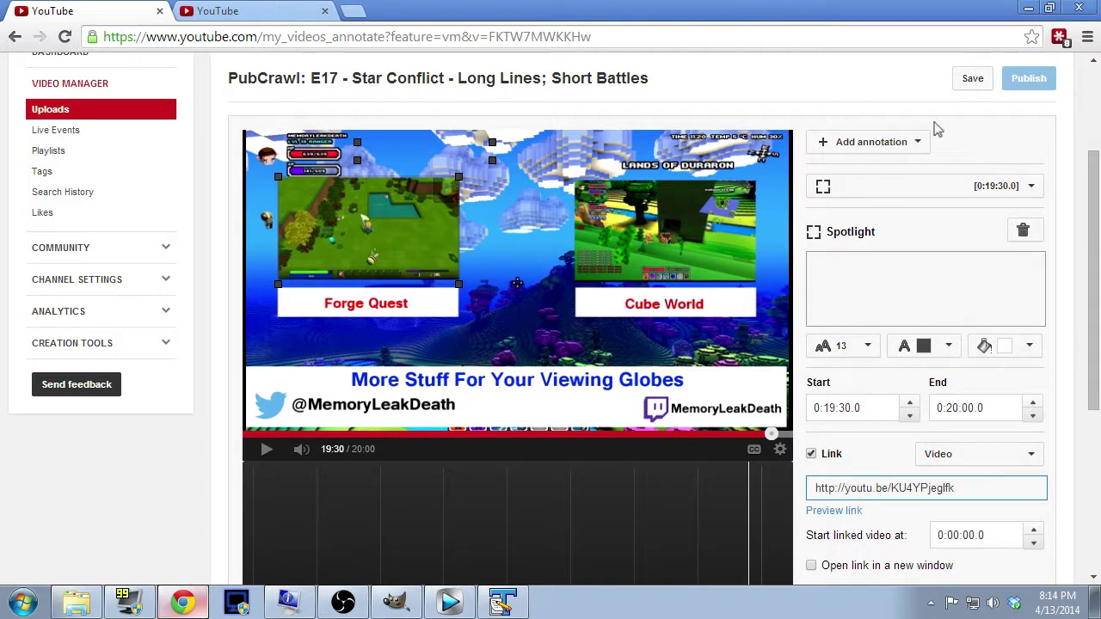
pyautogui.click(963, 84)
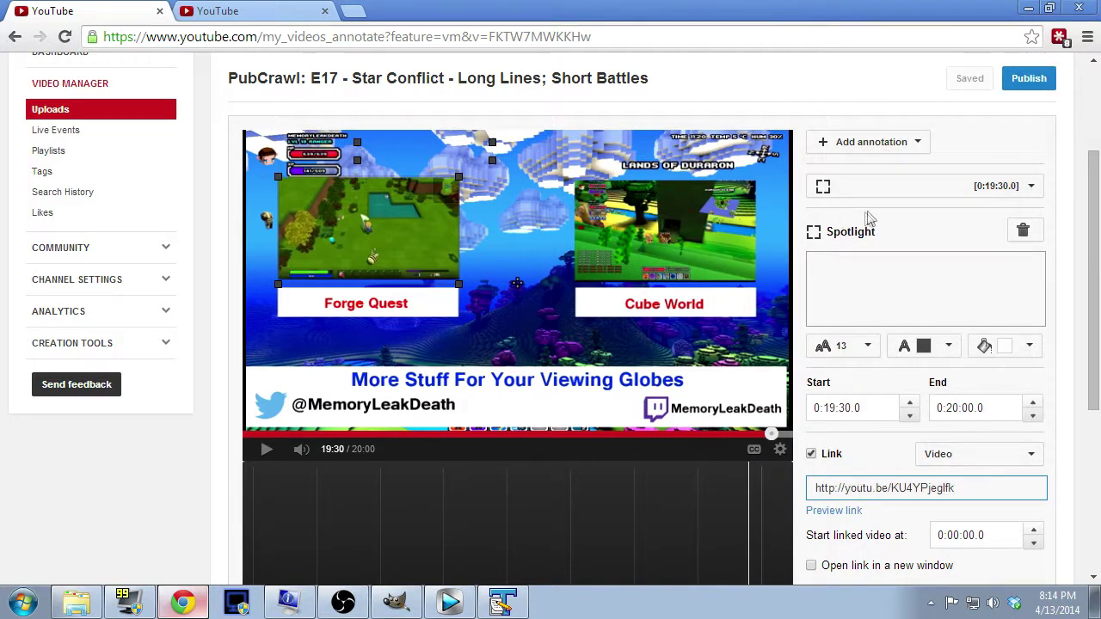
# Add another Spotlight annotation and fit its frame over the Cube World preview on the end card.
pyautogui.click(886, 194)
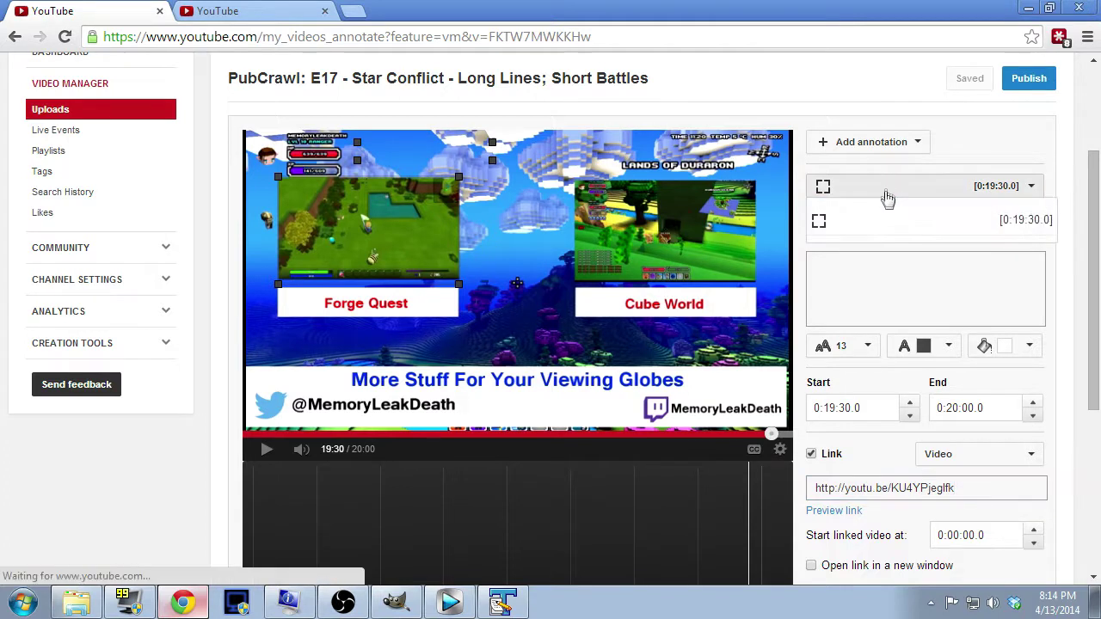
pyautogui.click(886, 148)
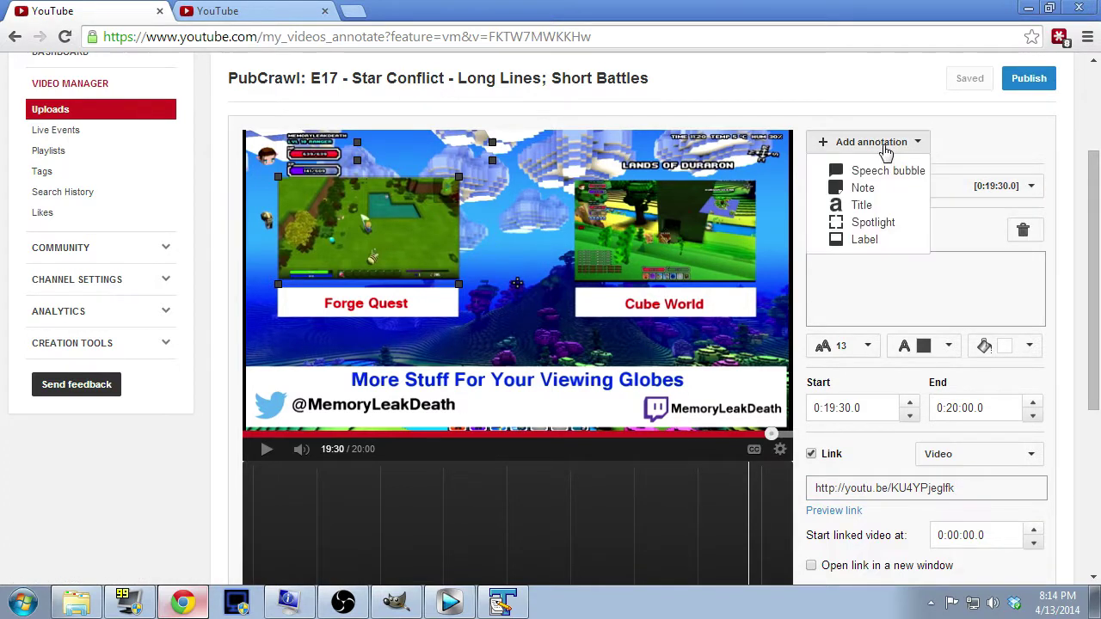
pyautogui.click(875, 224)
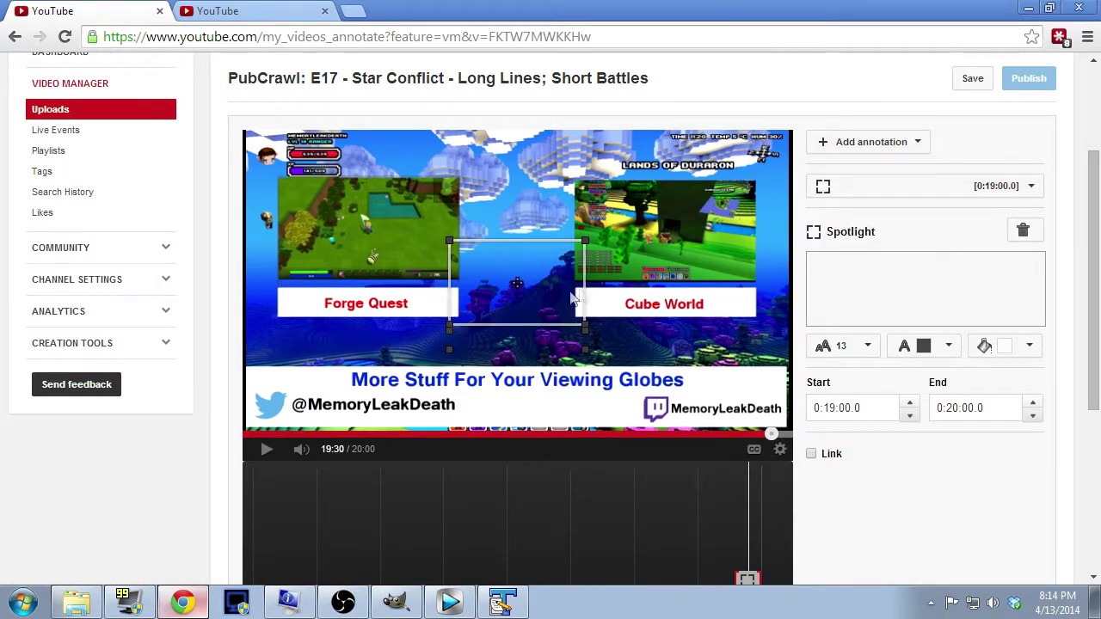
pyautogui.moveTo(528, 297)
pyautogui.mouseDown()
pyautogui.moveTo(642, 231)
pyautogui.moveTo(647, 238)
pyautogui.moveTo(639, 155)
pyautogui.mouseUp()
pyautogui.moveTo(706, 261); pyautogui.dragTo(757, 288)
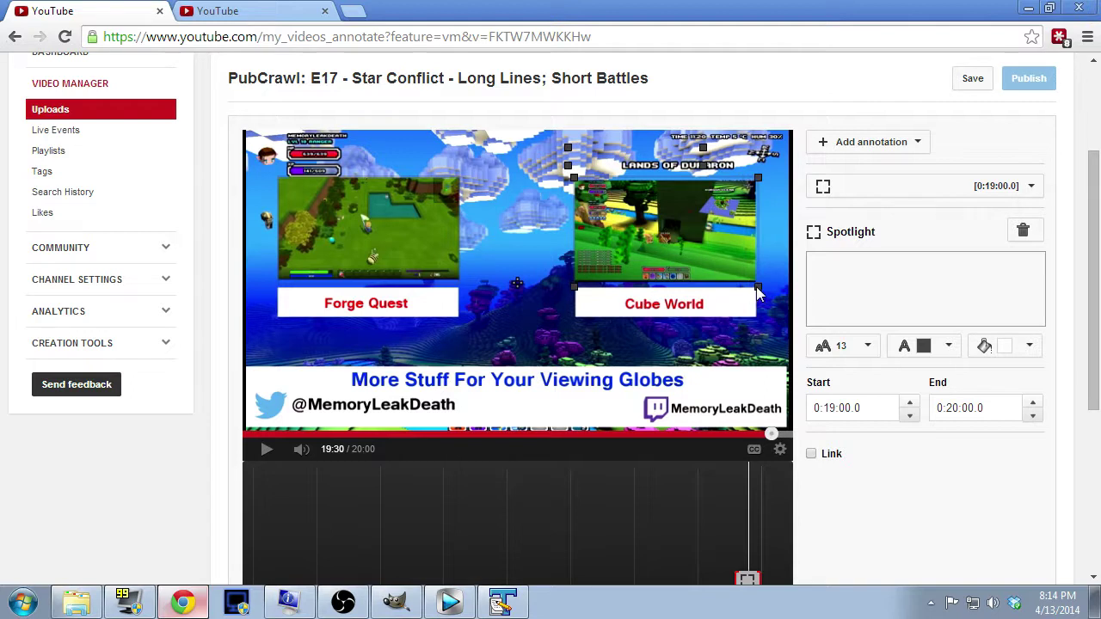
# Set the Cube World spotlight's start time to 0:19:30.0 and enable its link to a video.
pyautogui.click(836, 407)
pyautogui.doubleClick(844, 408)
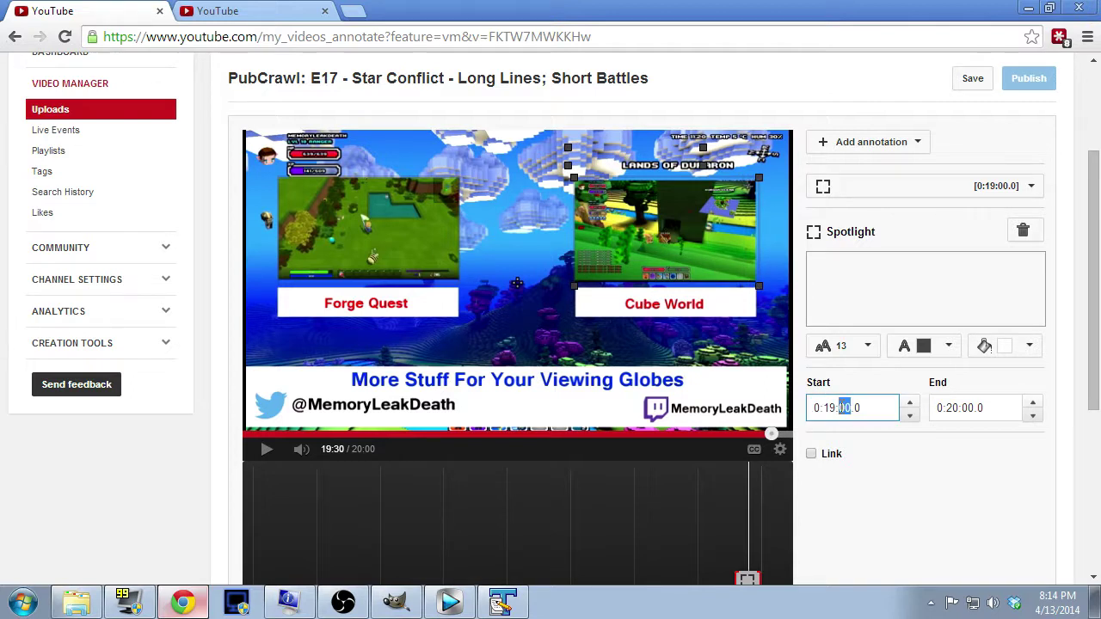
pyautogui.write('30')
pyautogui.click(1069, 393)
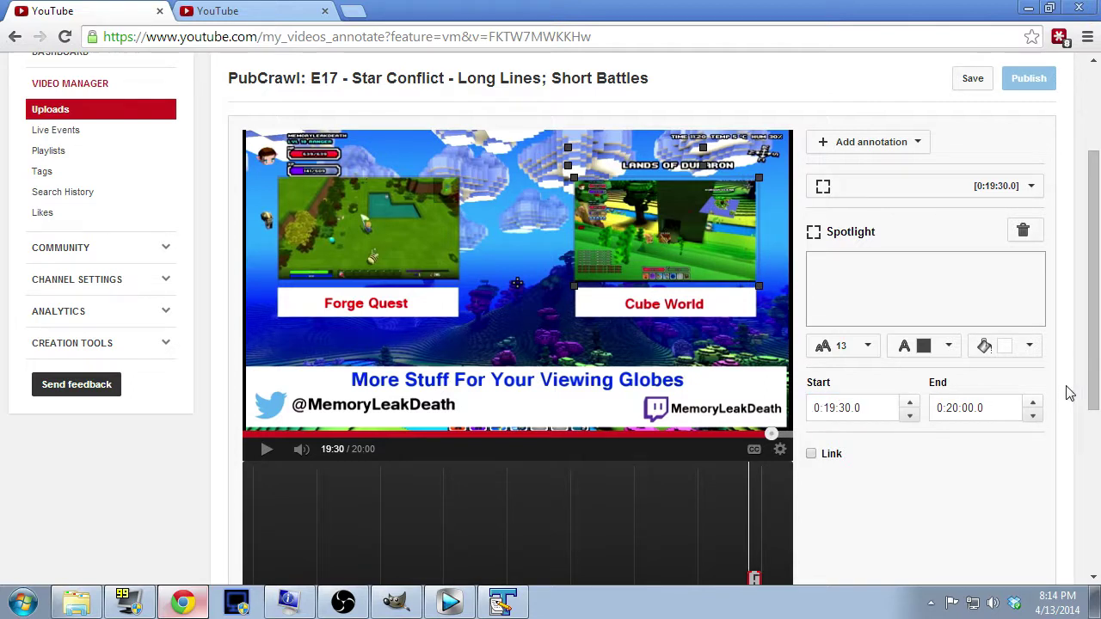
pyautogui.click(811, 455)
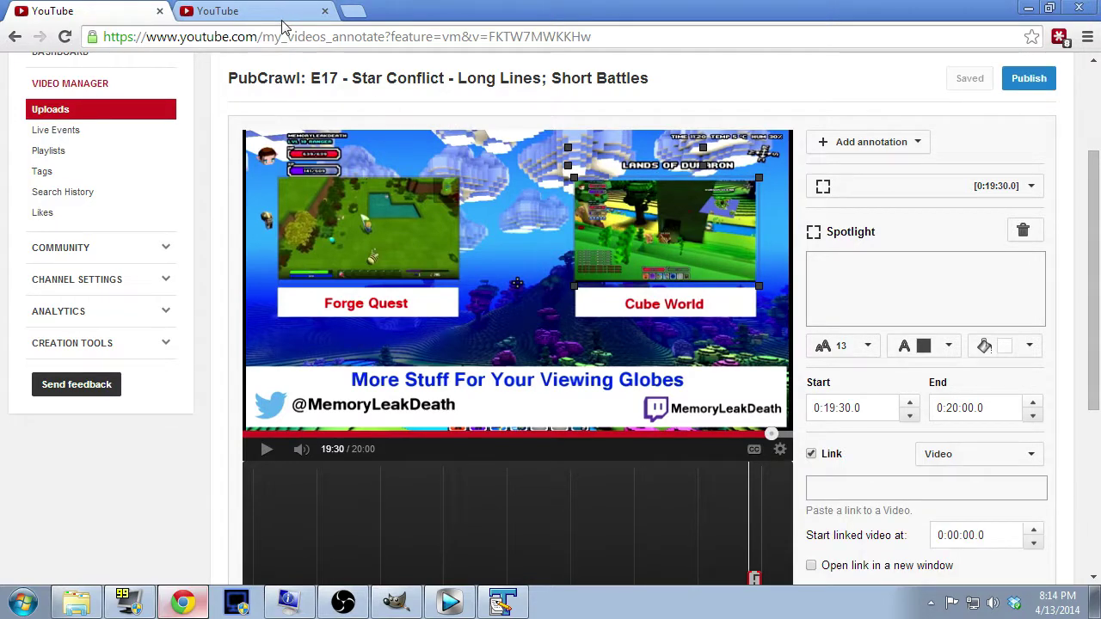
# In the other browser tab, open the info and settings of Cube Ramblings [Cube World 38]: E7 from the uploads and copy its video URL.
pyautogui.click(275, 15)
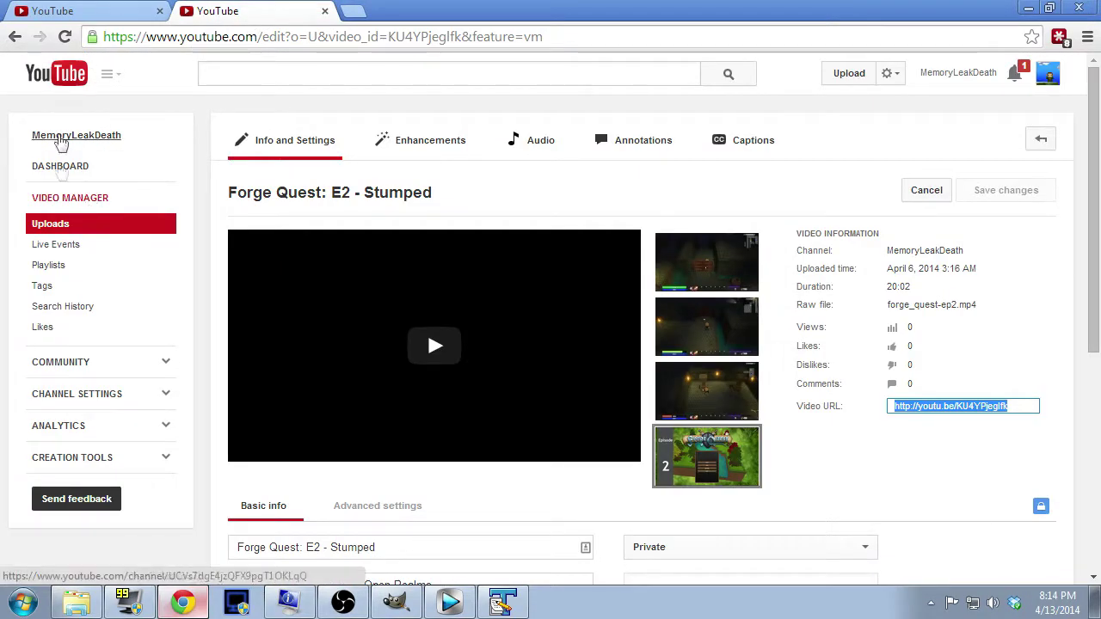
pyautogui.click(60, 225)
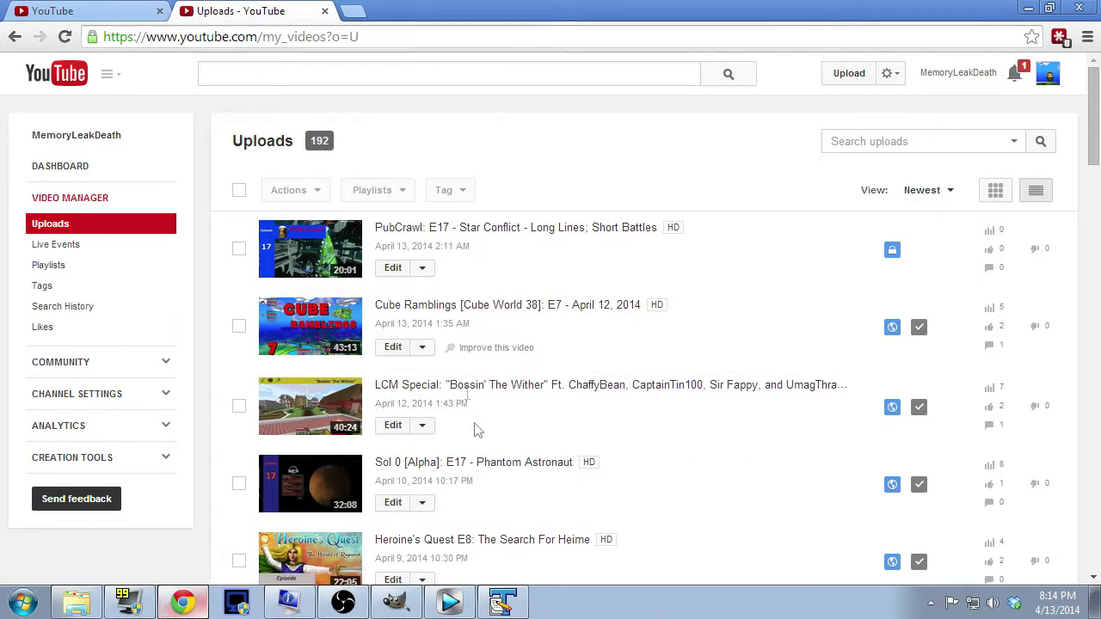
pyautogui.click(421, 347)
pyautogui.click(432, 375)
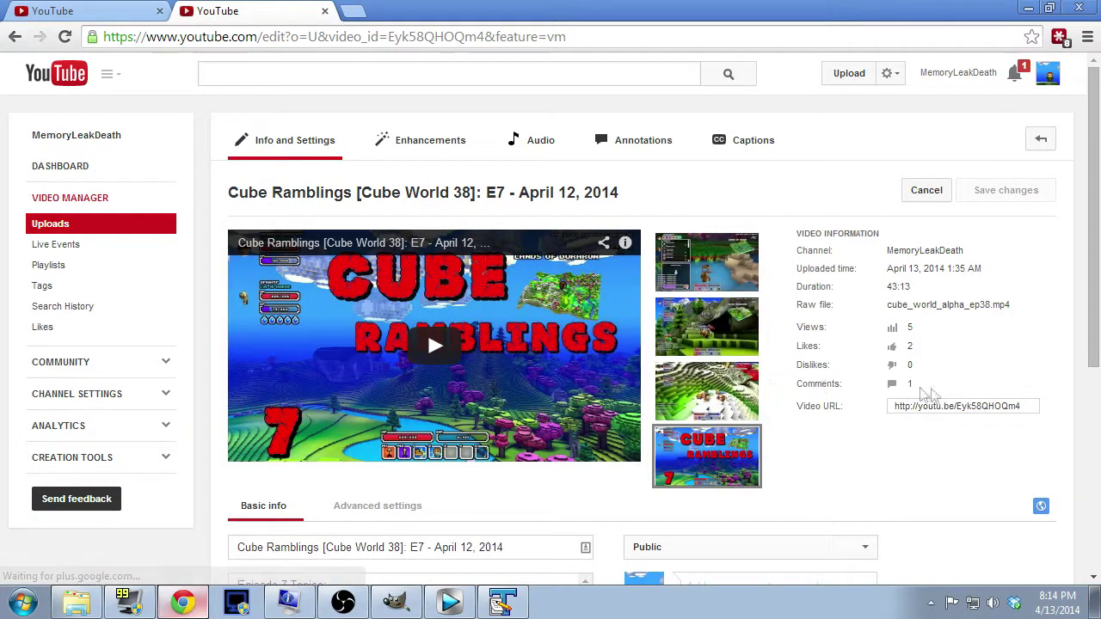
pyautogui.click(956, 410)
pyautogui.hotkey('ctrl', 'c')
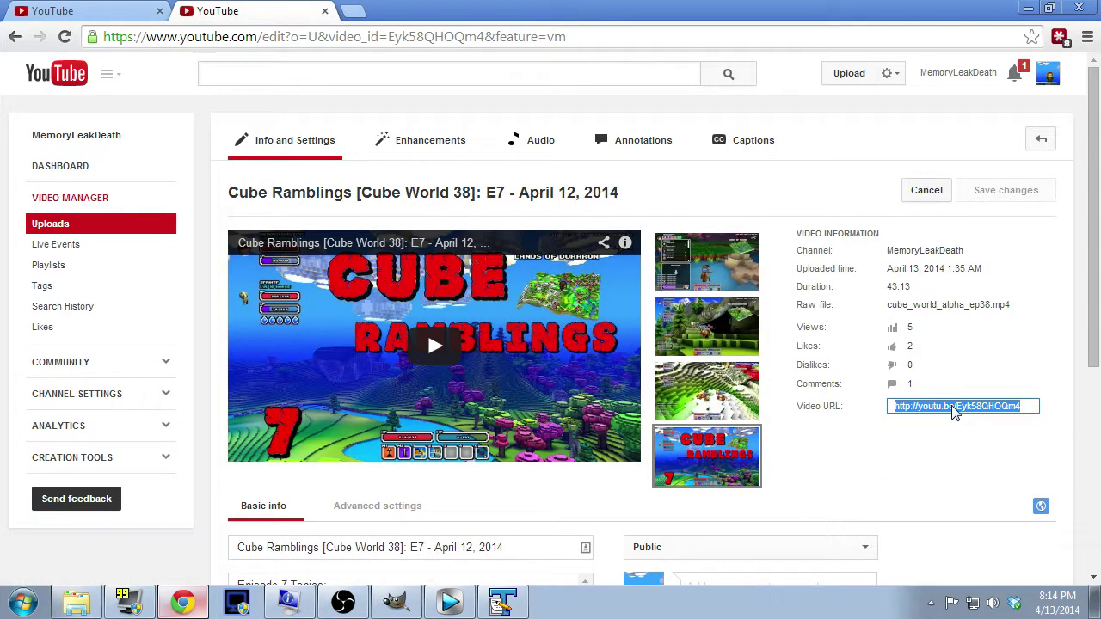
# Return to the PubCrawl annotation editor and link the Cube World spotlight to the copied Cube Ramblings video URL.
pyautogui.click(76, 16)
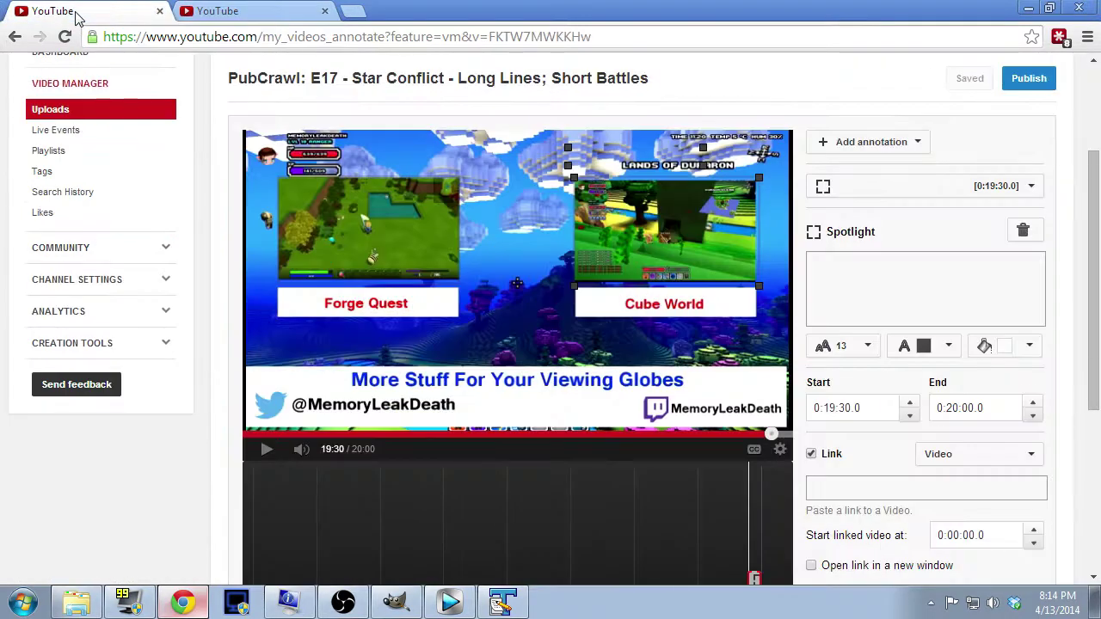
pyautogui.click(869, 488)
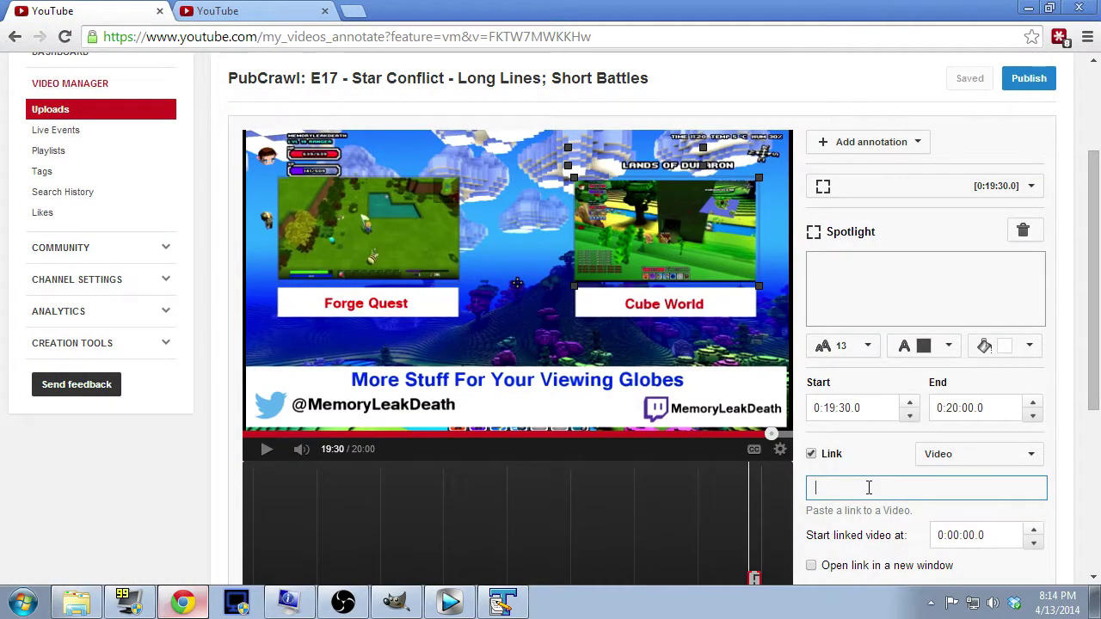
pyautogui.hotkey('ctrl', 'v')
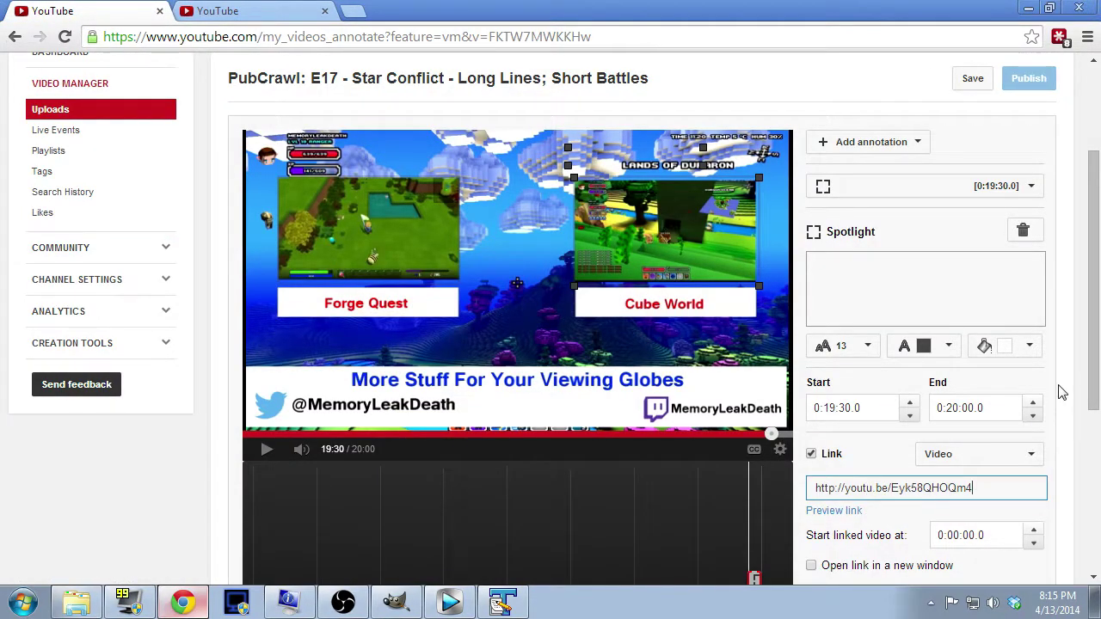
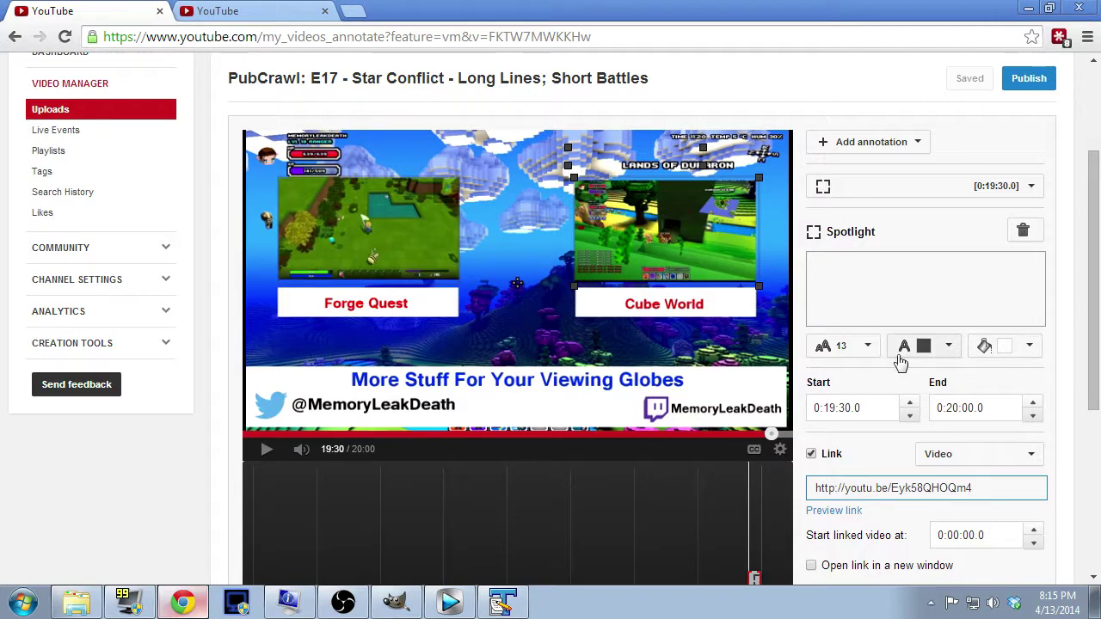
# Go back to the uploads list and look at the privacy actions available for the selected PubCrawl: E17 video.
pyautogui.scroll(2, 825, 405)
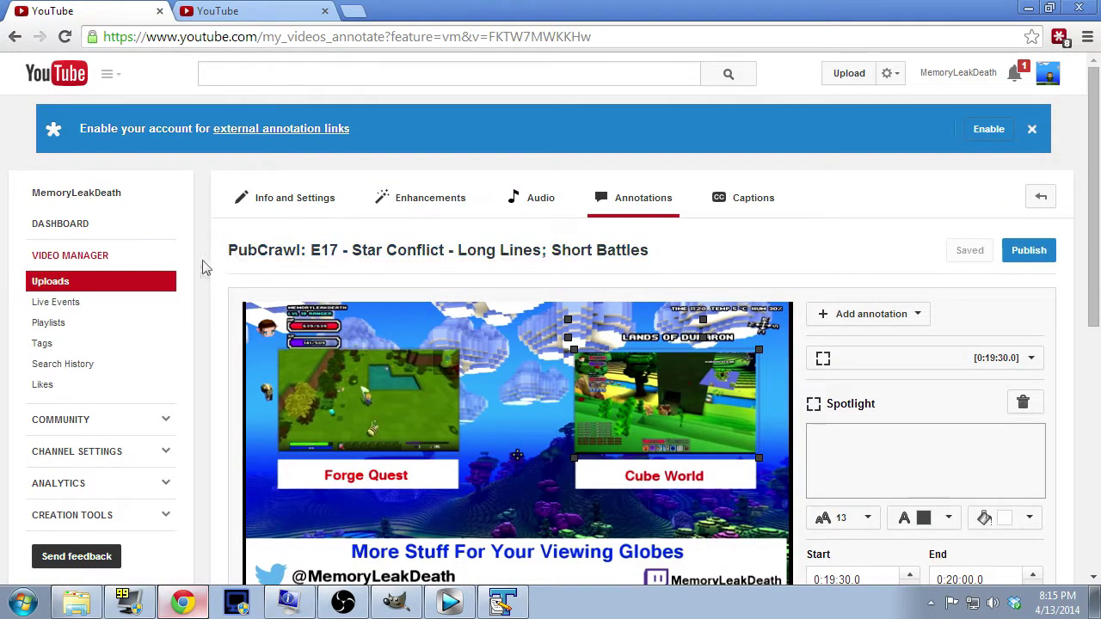
pyautogui.click(53, 282)
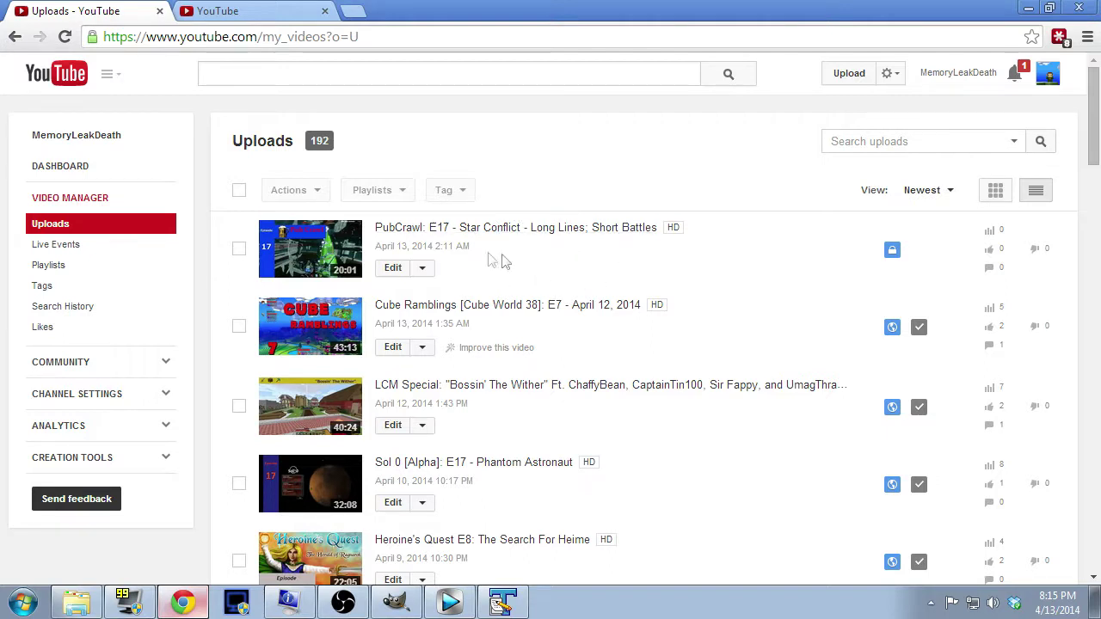
pyautogui.click(238, 249)
pyautogui.click(285, 201)
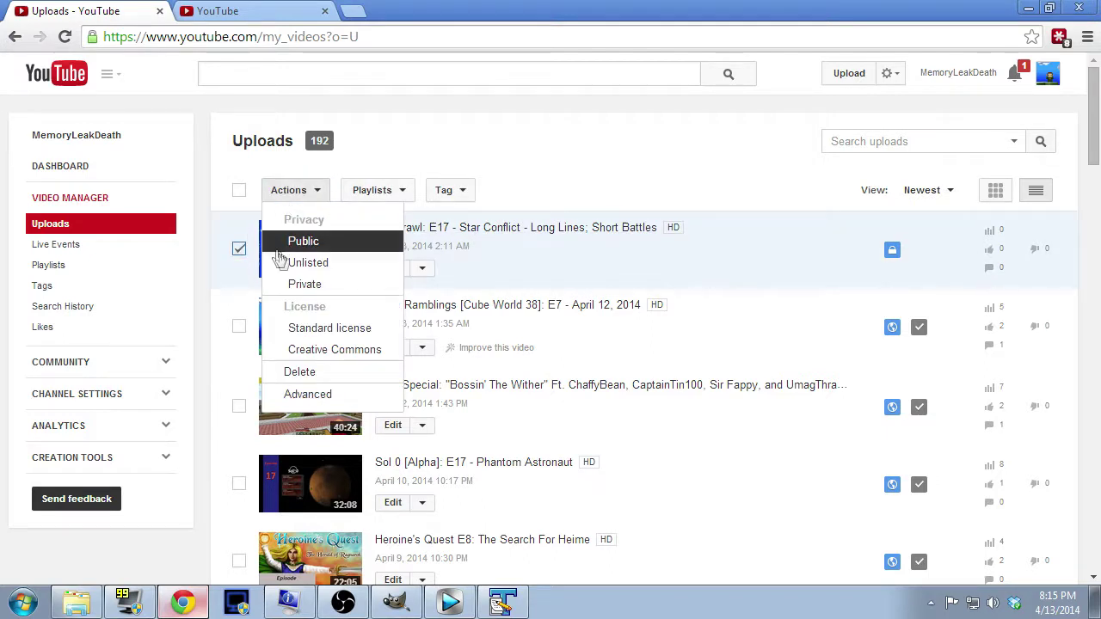
pyautogui.click(484, 143)
pyautogui.click(239, 248)
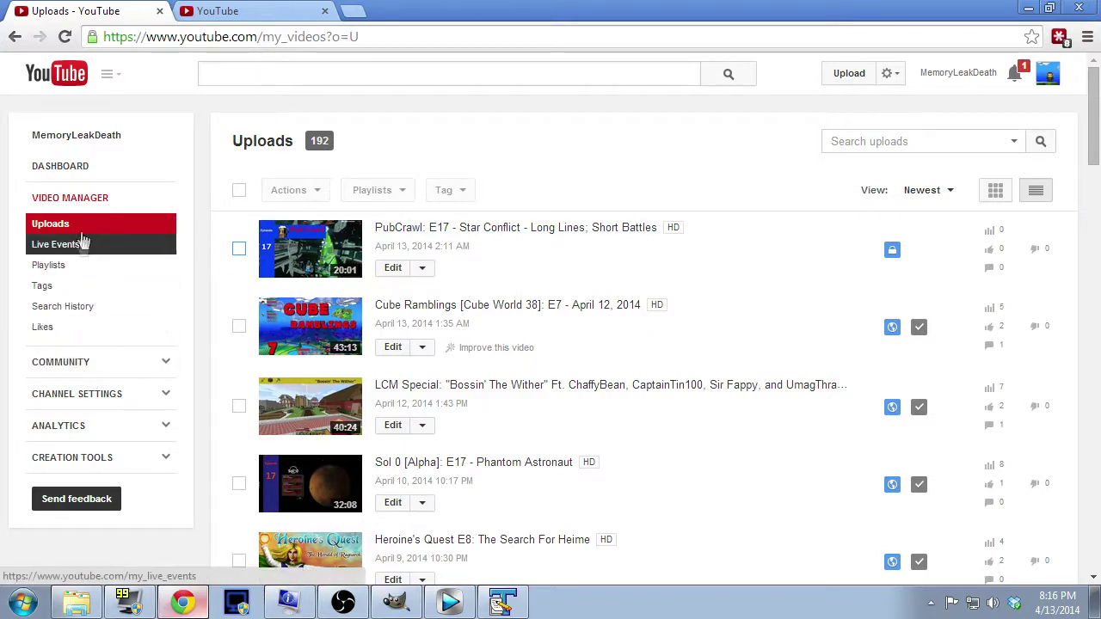
# Open the channel analytics overview and examine the performance, engagement and Top 10 Videos sections for the last 30 days.
pyautogui.click(68, 433)
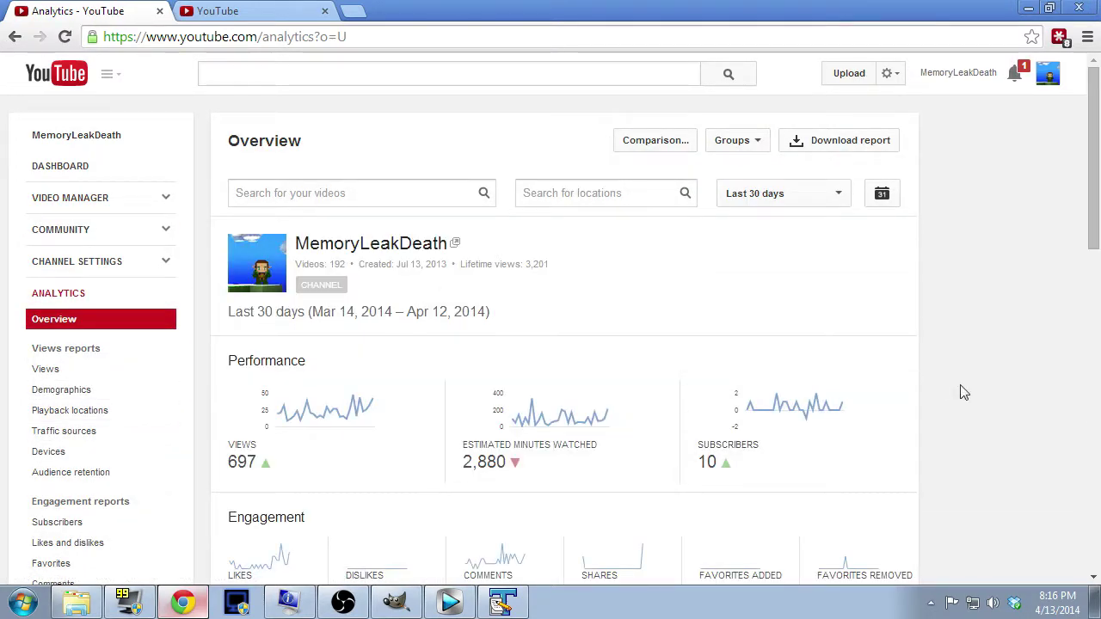
pyautogui.scroll(-1, 958, 392)
pyautogui.moveTo(757, 377)
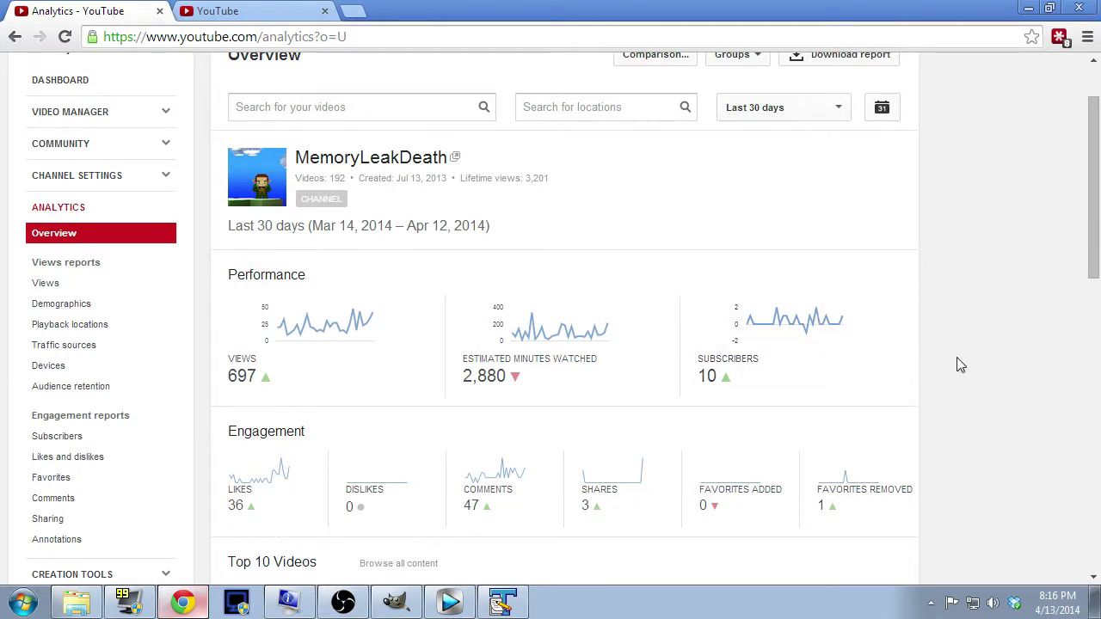
pyautogui.scroll(1, 958, 368)
pyautogui.scroll(-1, 958, 368)
pyautogui.scroll(1, 956, 351)
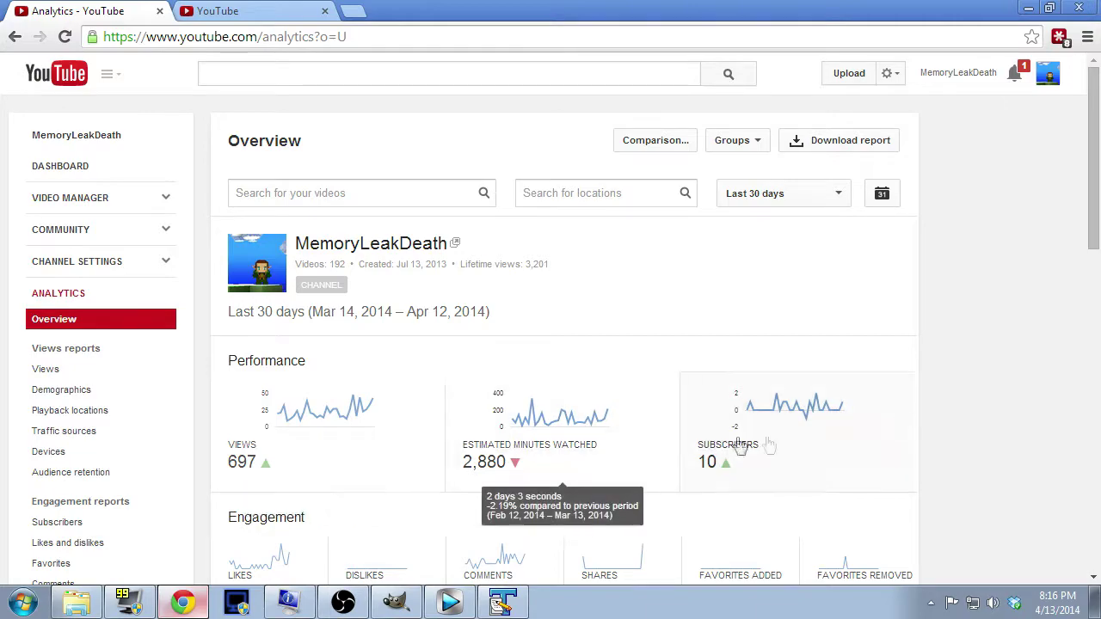
pyautogui.scroll(-5, 975, 353)
pyautogui.scroll(-1, 975, 363)
pyautogui.scroll(3, 975, 363)
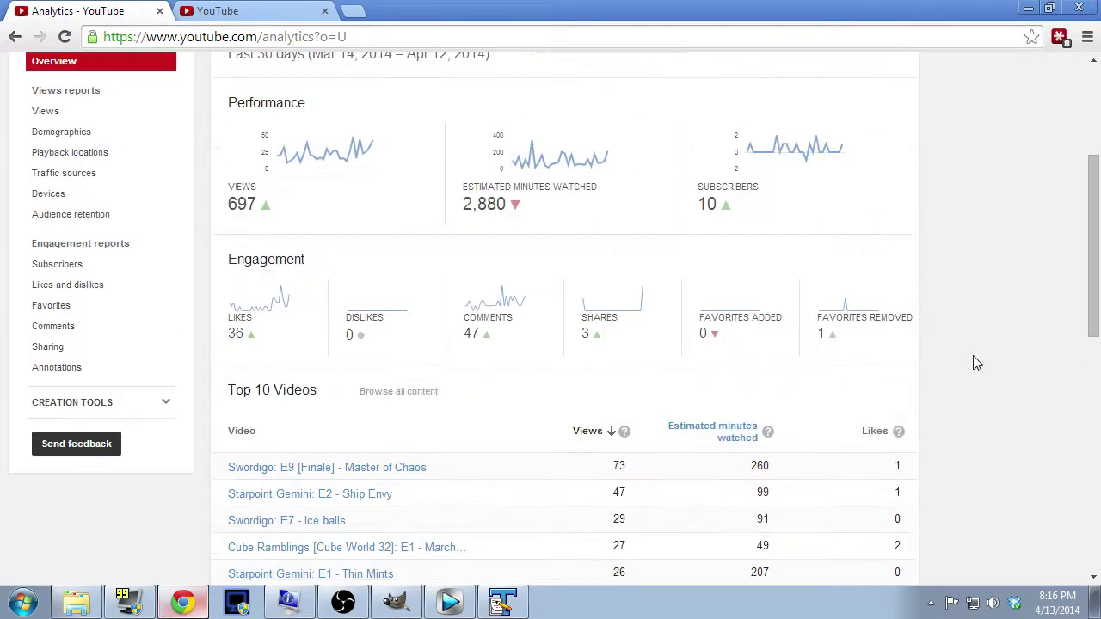
pyautogui.scroll(-5, 968, 441)
pyautogui.scroll(2, 968, 442)
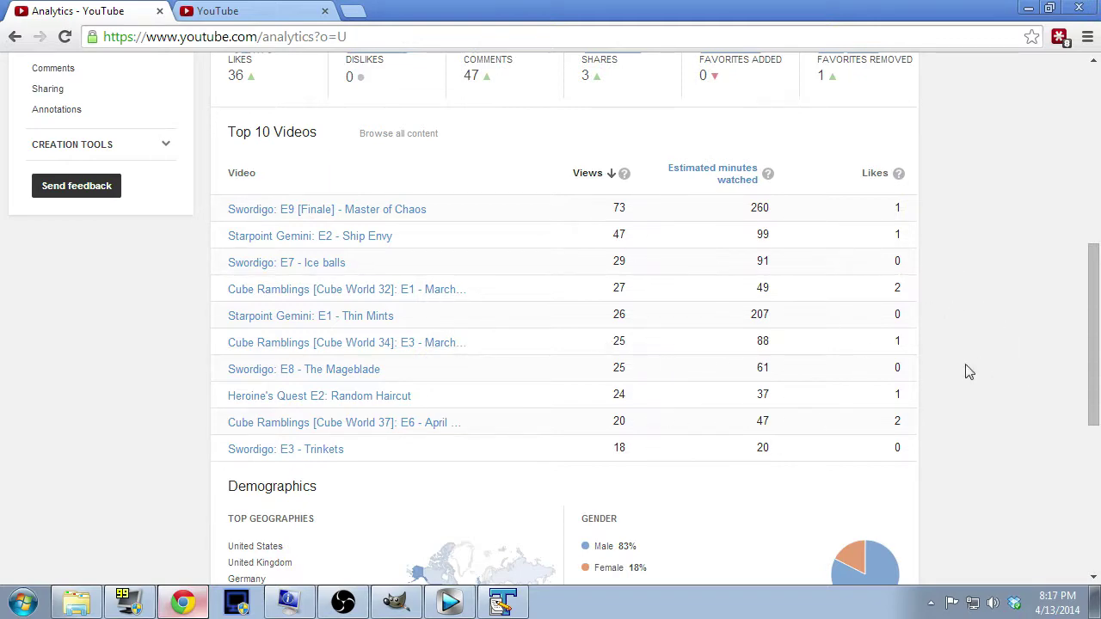
pyautogui.scroll(6, 634, 283)
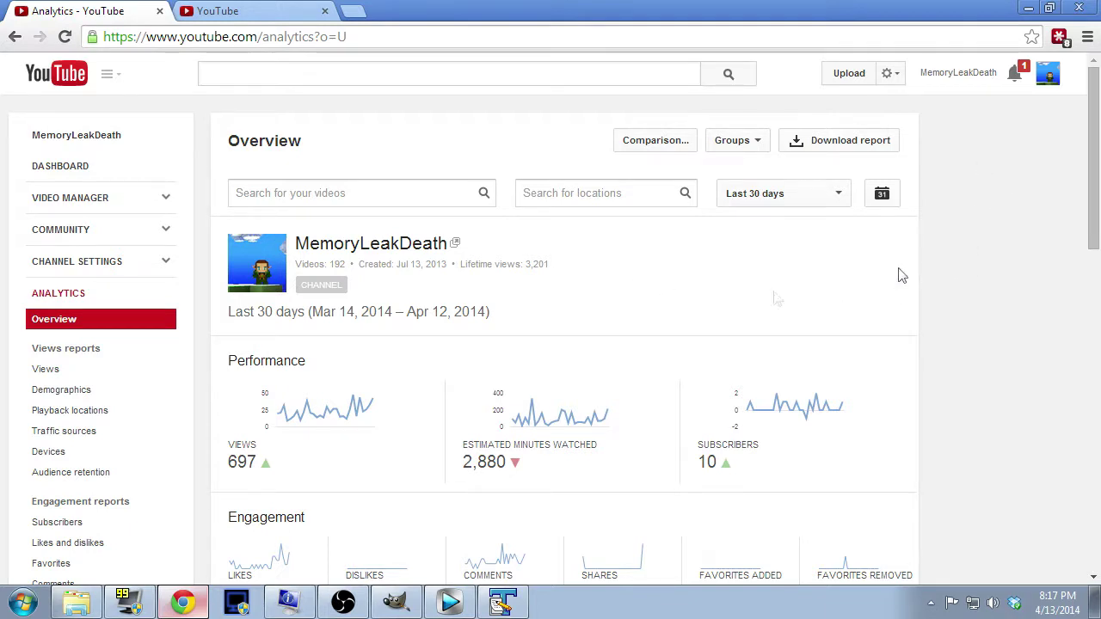
# Switch to youtube.txt in TextPad and highlight the episode title, episode number and series name in the first LiveCraftMine title line.
pyautogui.click(506, 605)
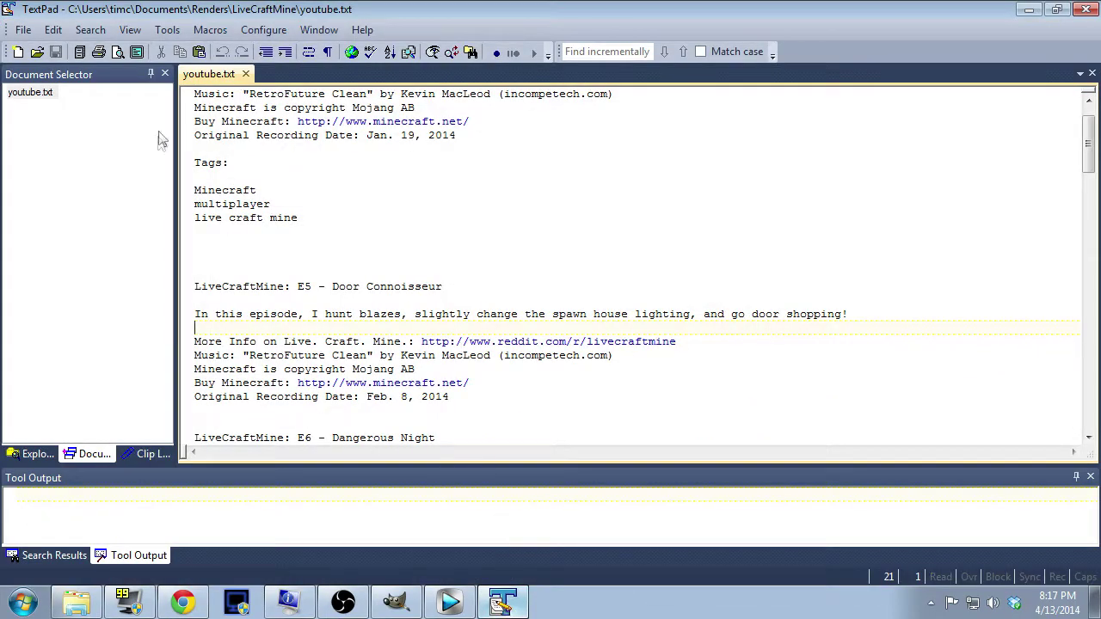
pyautogui.scroll(1, 282, 204)
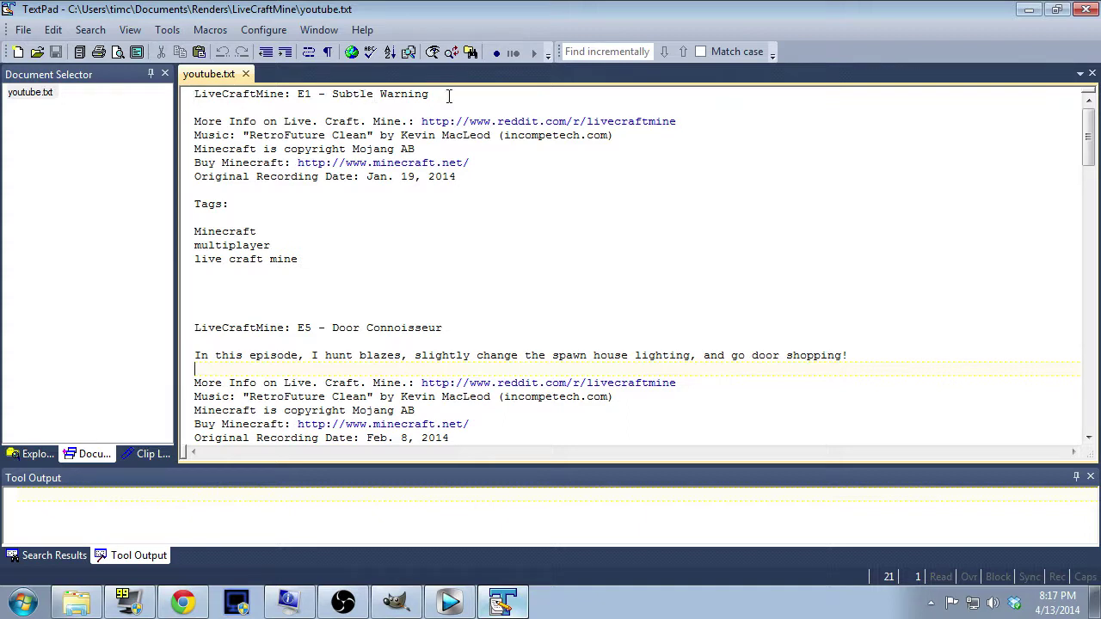
pyautogui.moveTo(432, 95); pyautogui.dragTo(334, 95)
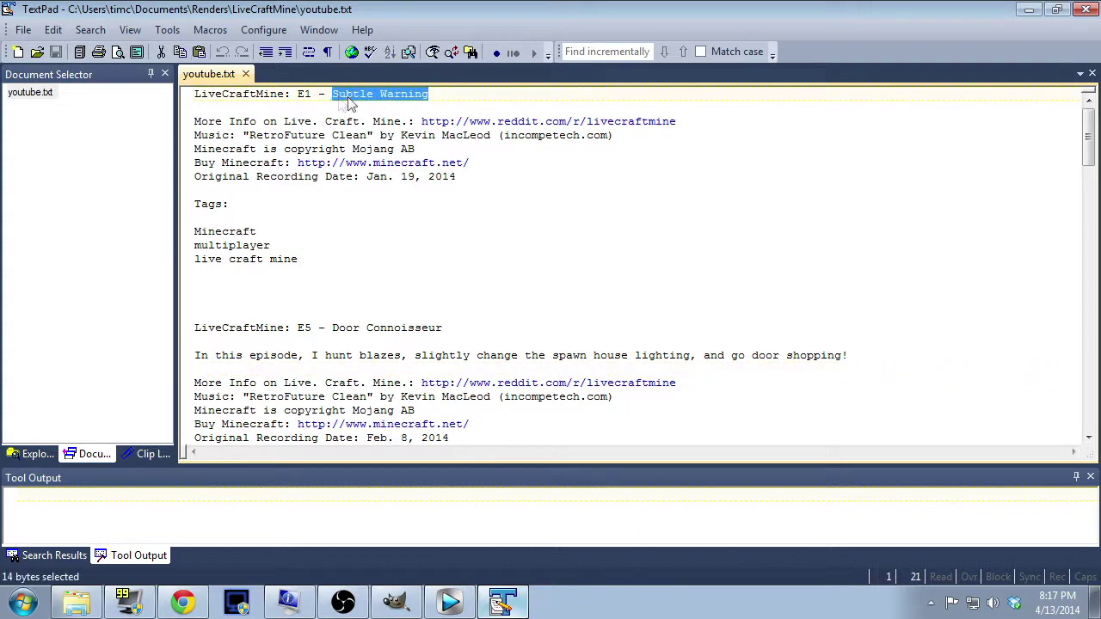
pyautogui.click(435, 95)
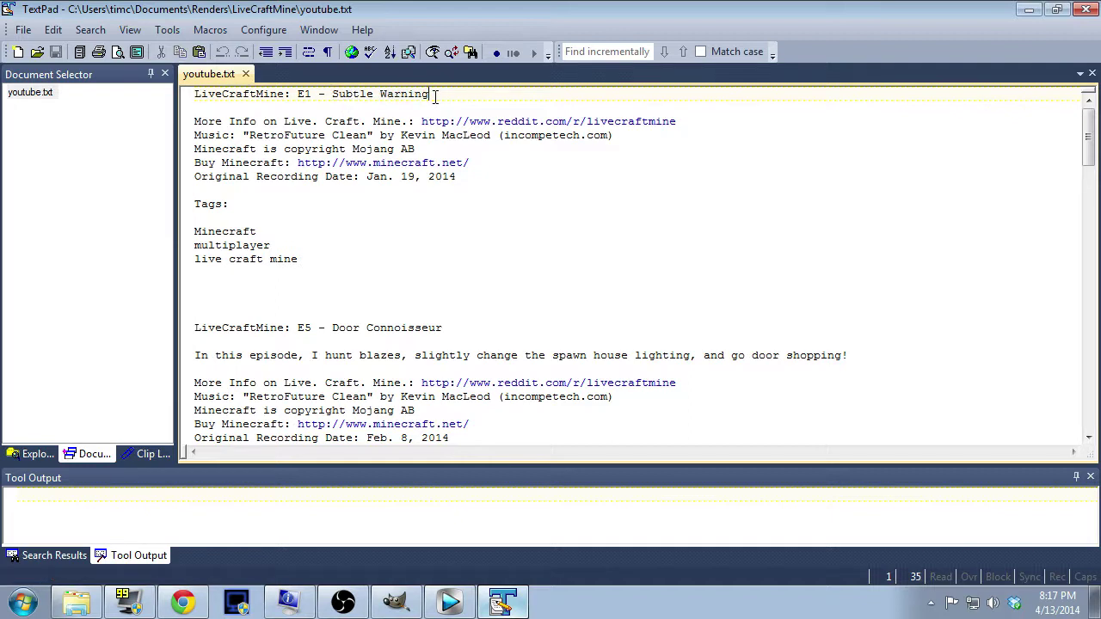
pyautogui.moveTo(312, 95); pyautogui.dragTo(299, 98)
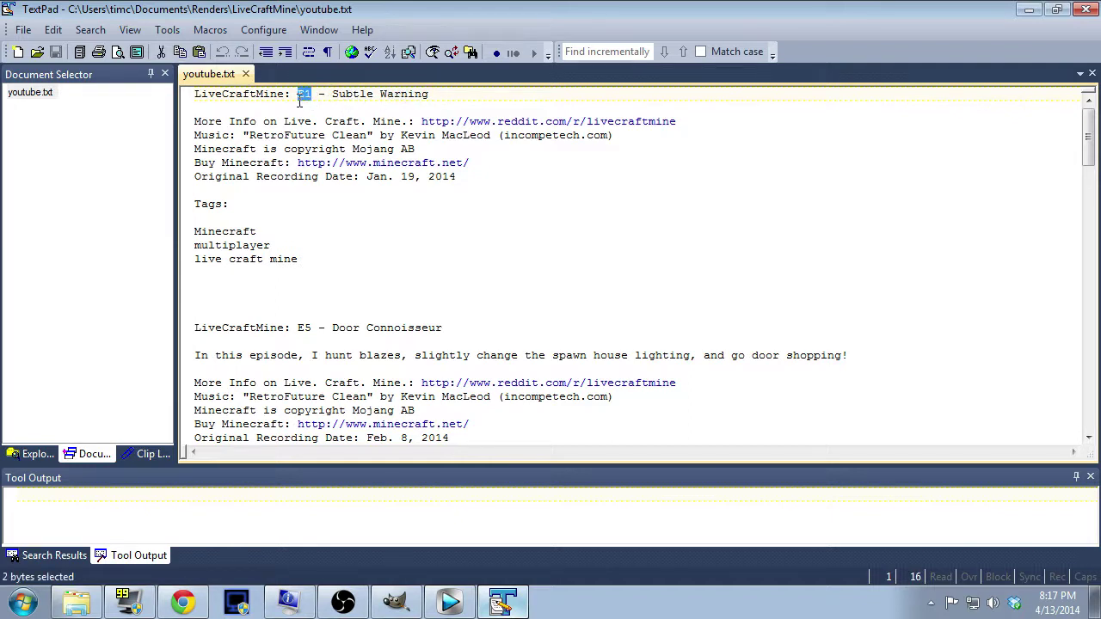
pyautogui.click(284, 95)
pyautogui.moveTo(284, 94); pyautogui.dragTo(194, 96)
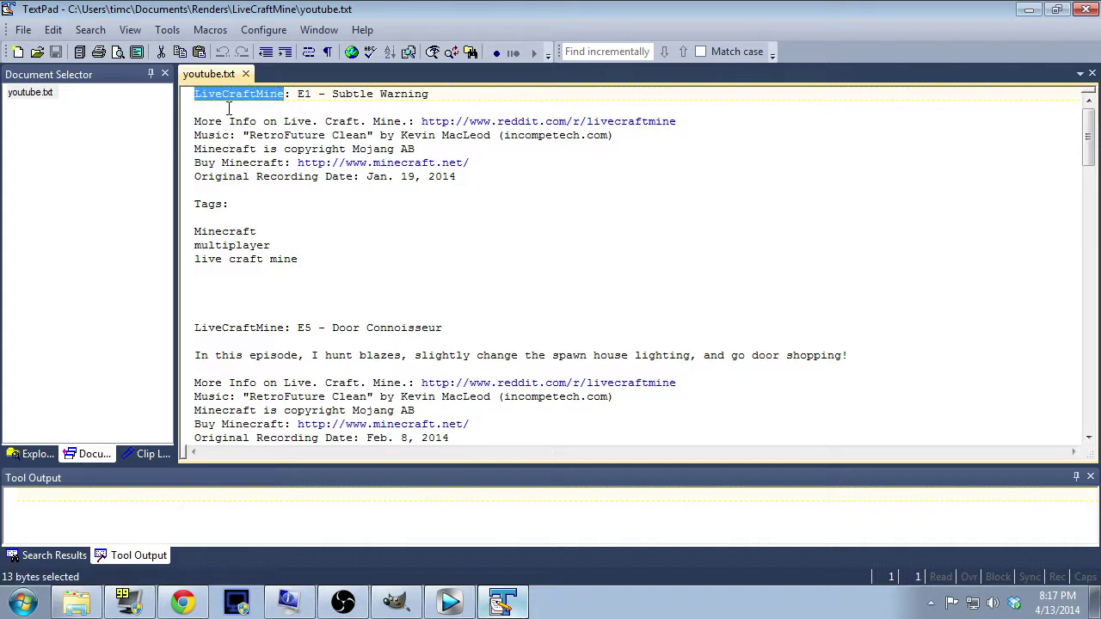
# Highlight the music credit line, and the Minecraft copyright and purchase link lines in the first LiveCraftMine description.
pyautogui.click(229, 107)
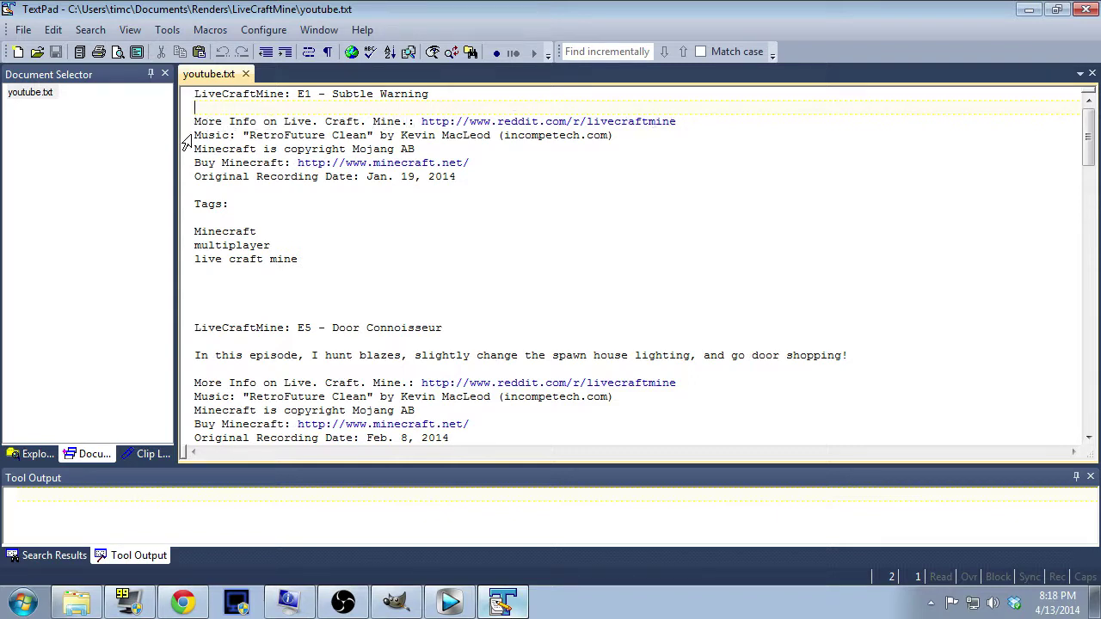
pyautogui.moveTo(195, 135); pyautogui.dragTo(615, 135)
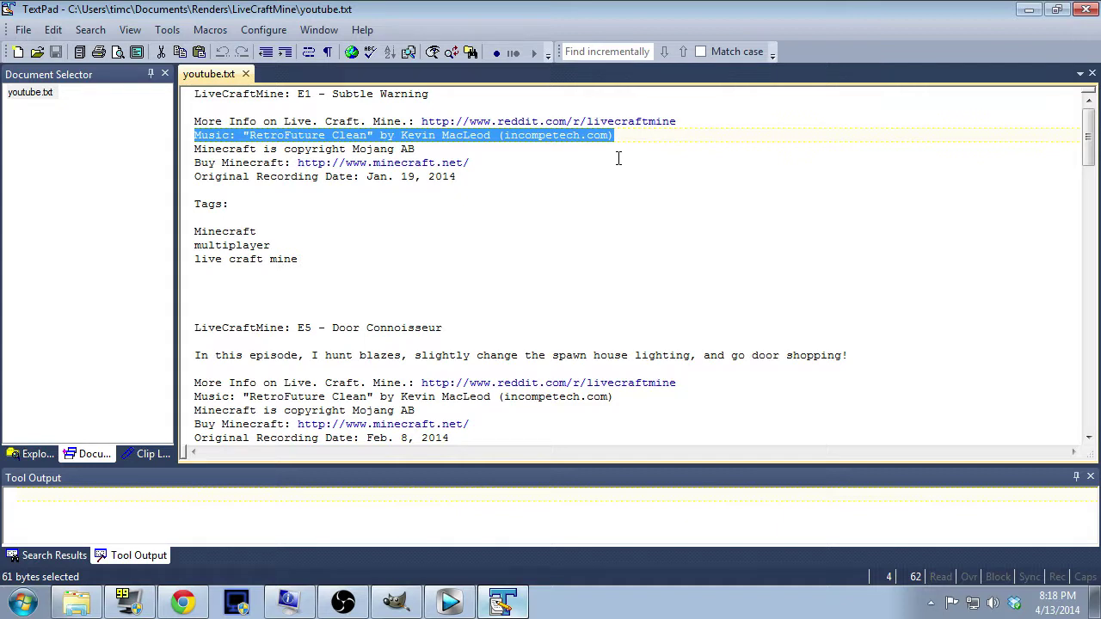
pyautogui.click(186, 152)
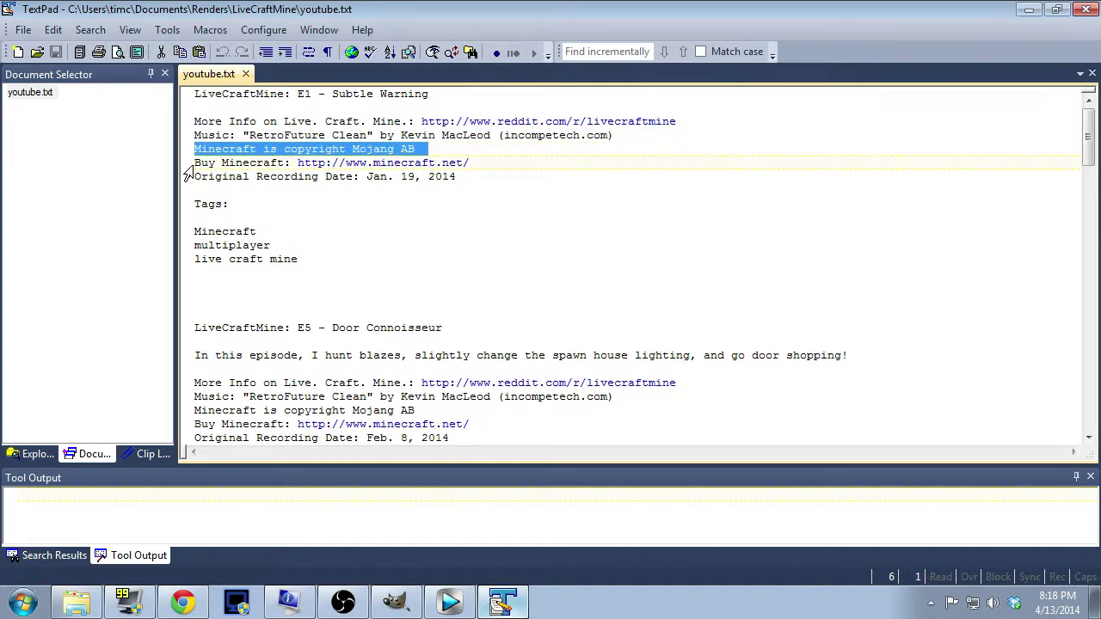
pyautogui.keyDown('shift'); pyautogui.click(188, 171); pyautogui.keyUp('shift')
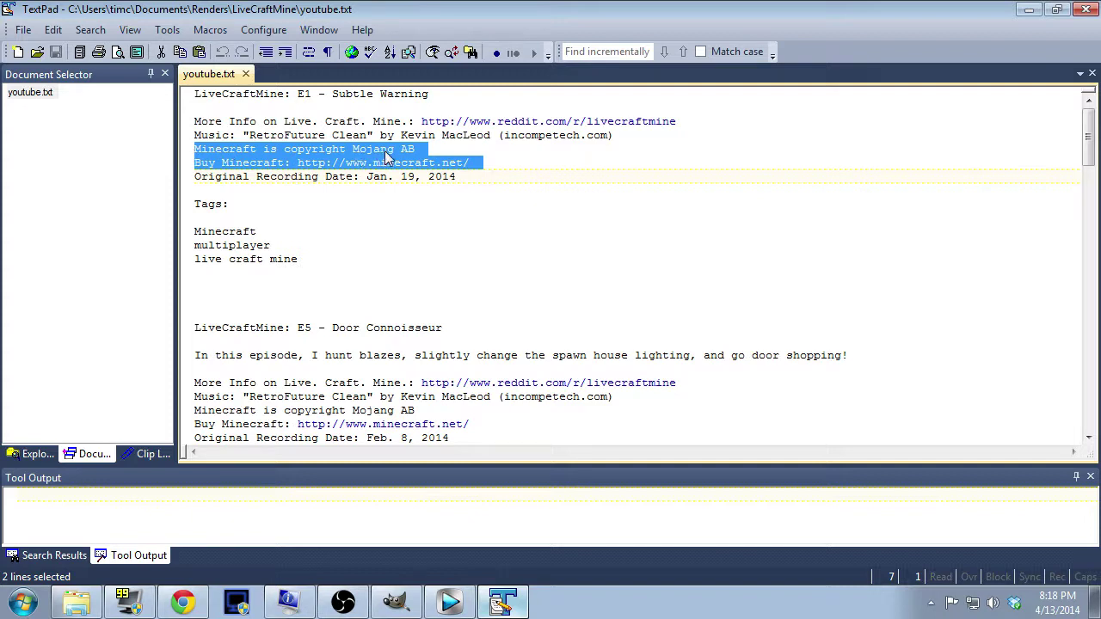
pyautogui.click(197, 162)
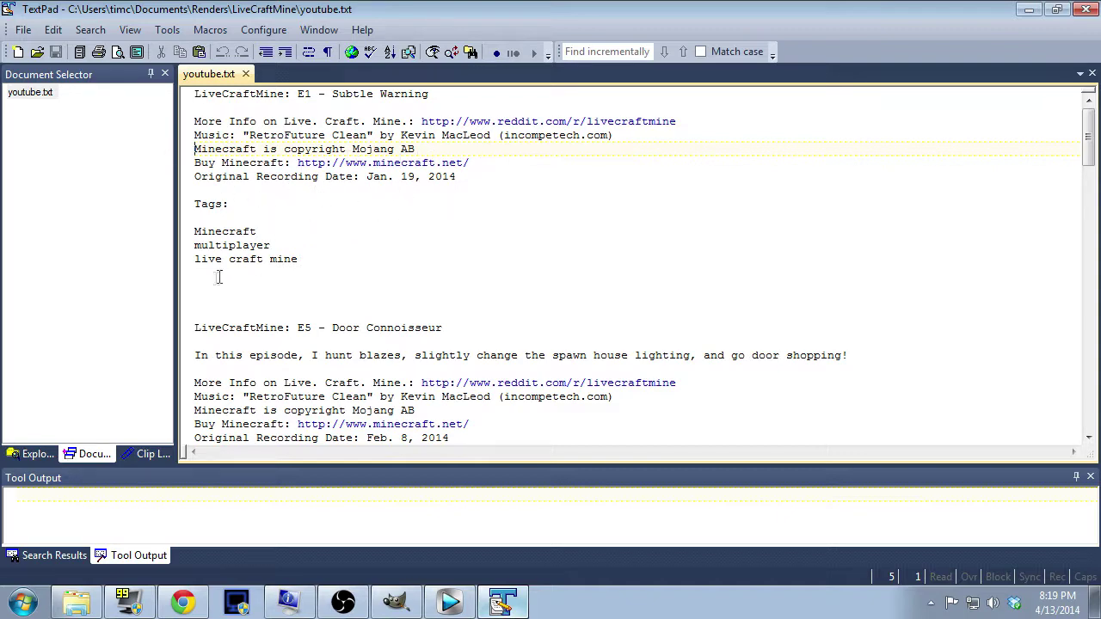
# Review the remaining episode templates through the LCM Special entry, and minimize TextPad and the browser to reveal the desktop.
pyautogui.scroll(-12, 206, 296)
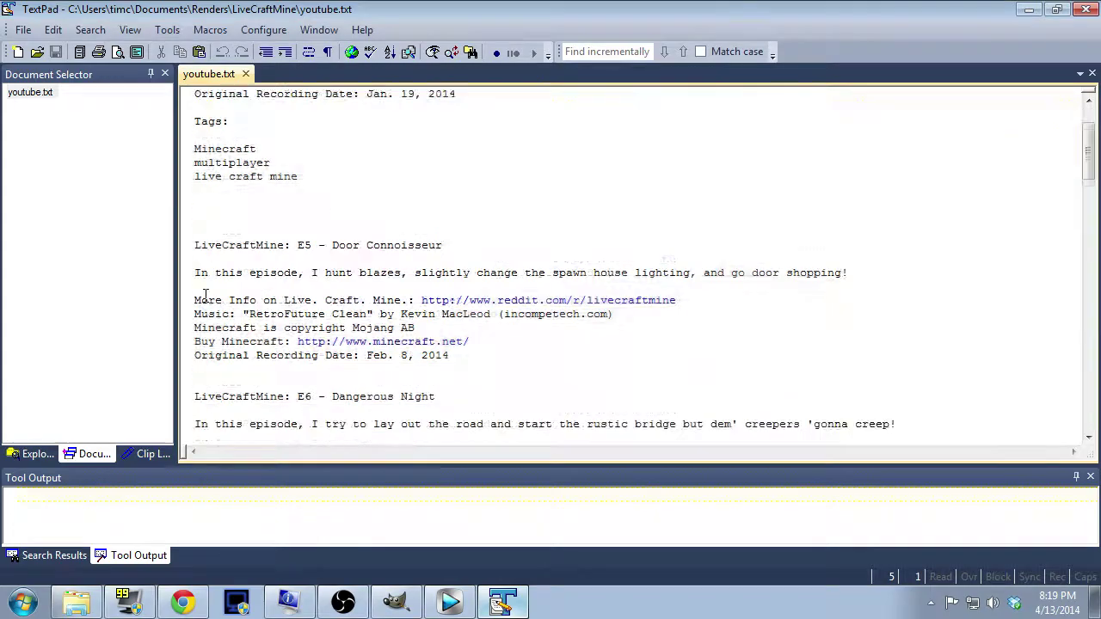
pyautogui.scroll(-20, 205, 296)
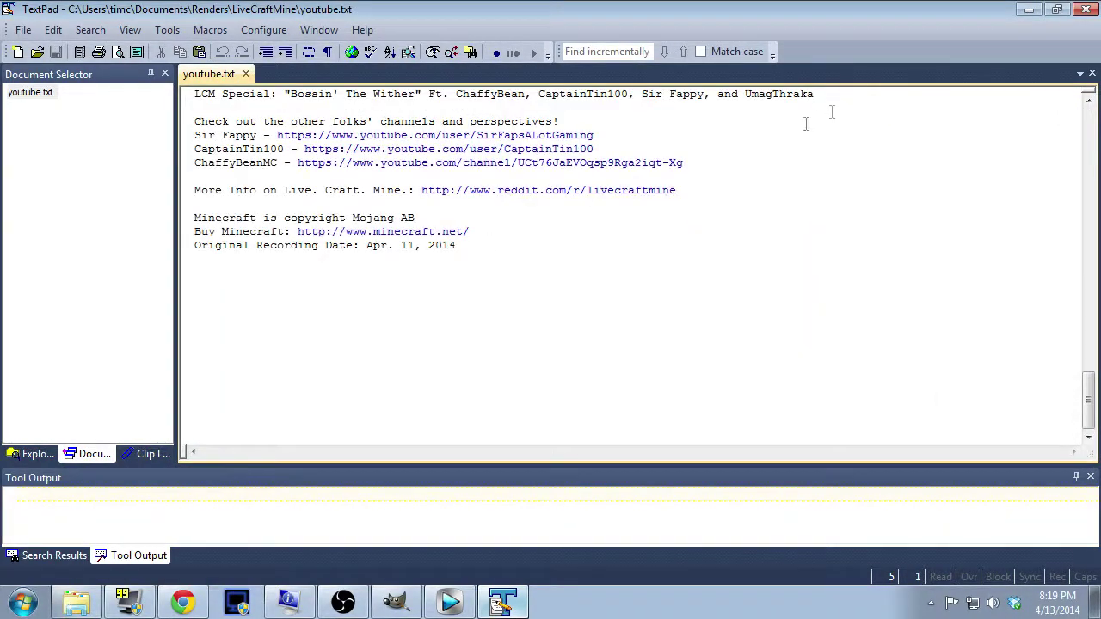
pyautogui.click(1032, 11)
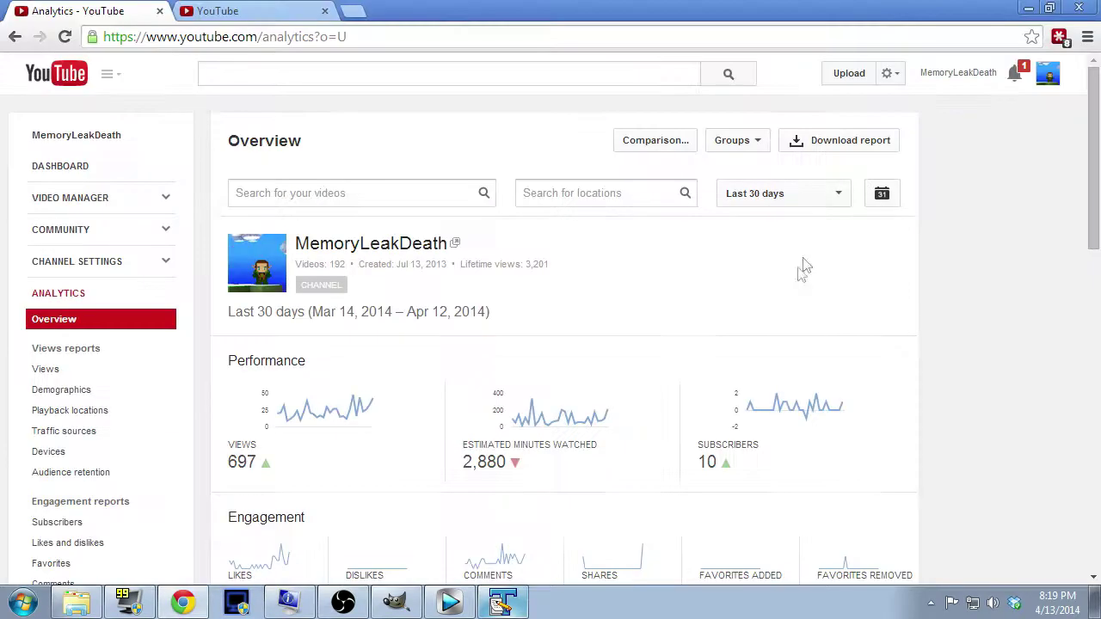
pyautogui.click(1028, 10)
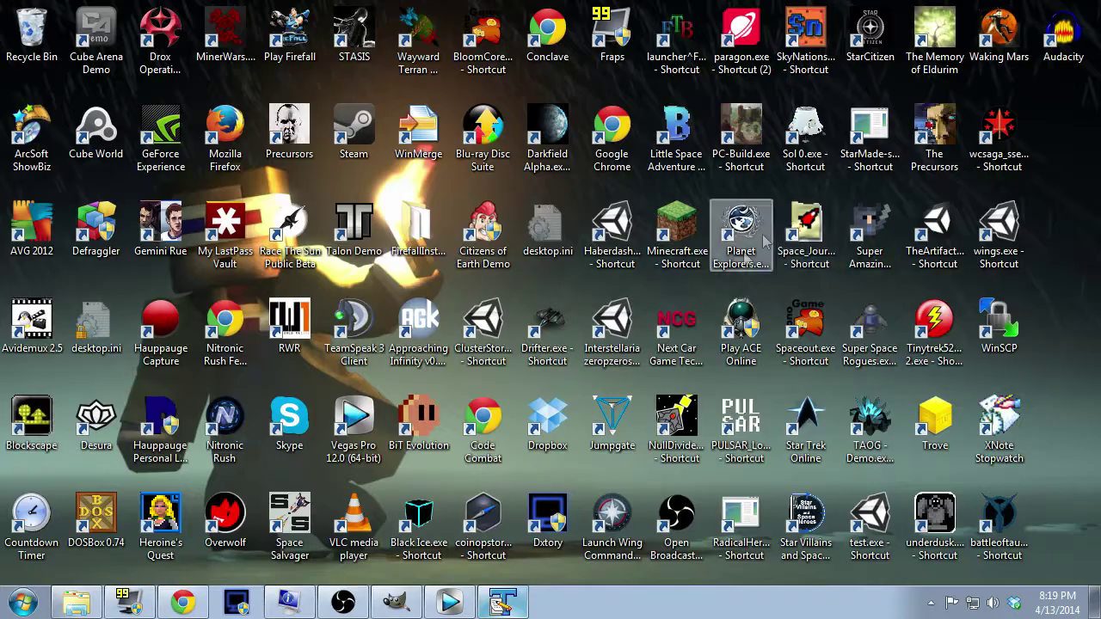